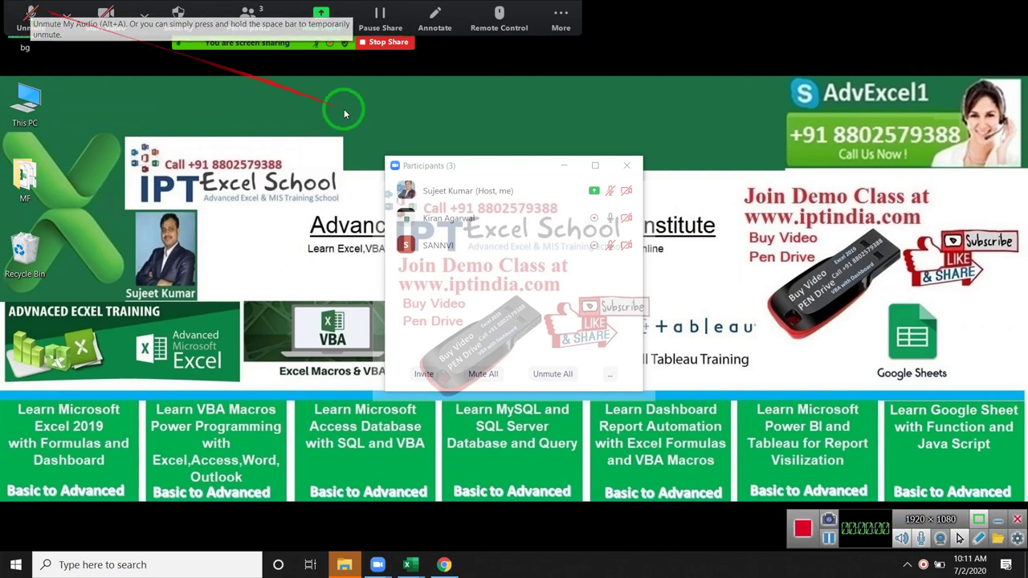
Open the Zoom participants list, then close it so the shared desktop stays in view.
click(566, 165)
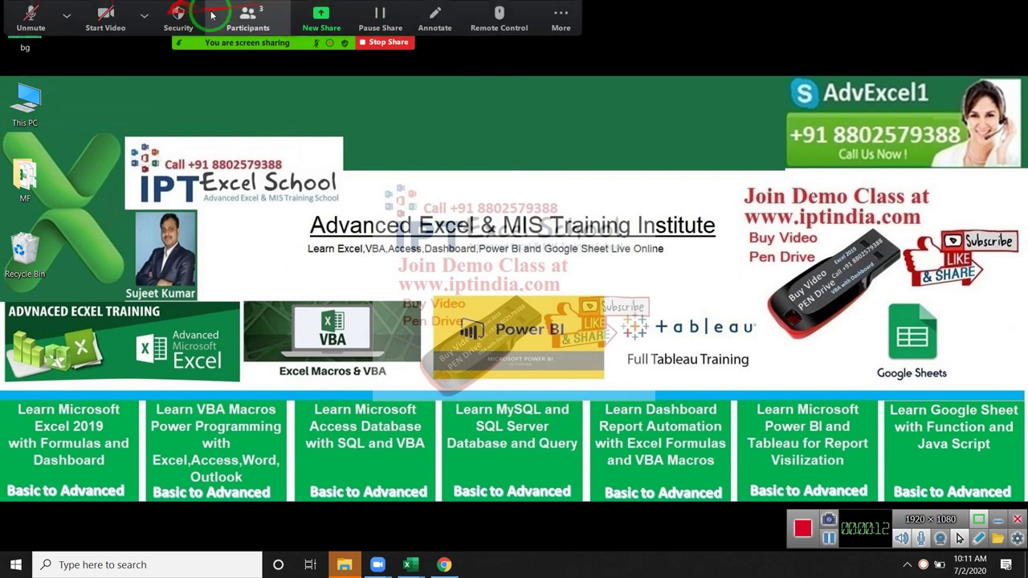
click(247, 16)
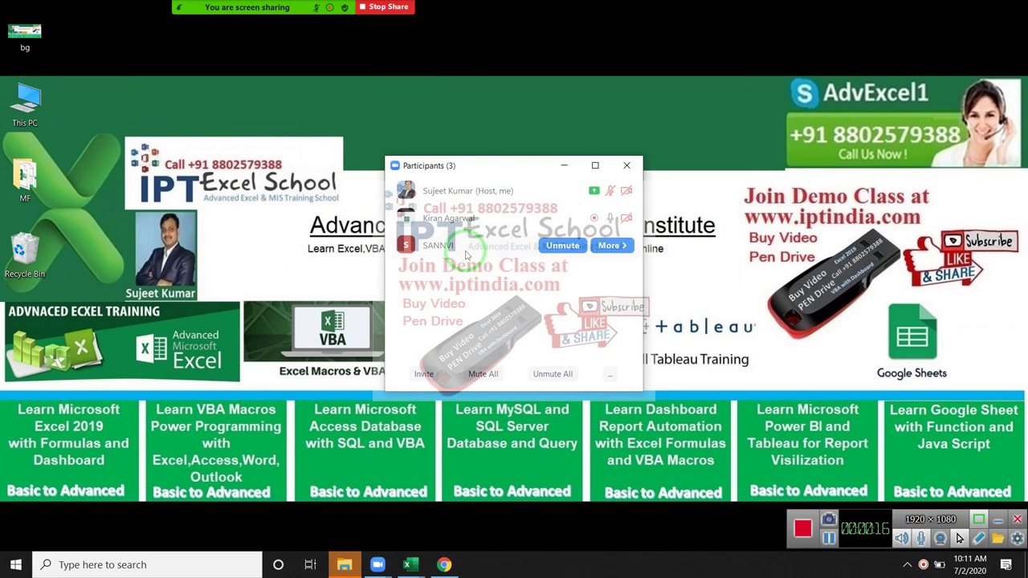
click(144, 14)
click(66, 15)
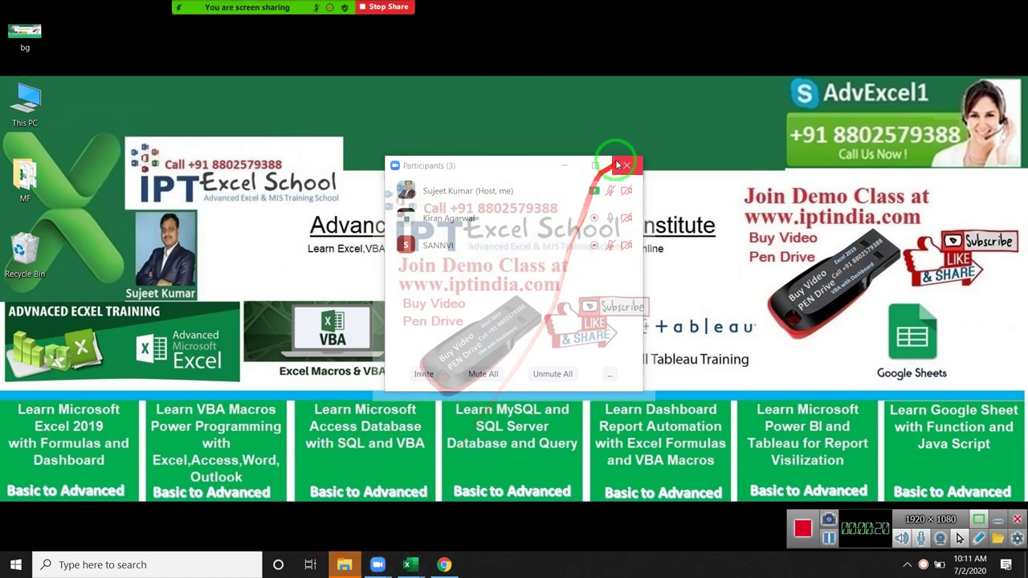
click(626, 166)
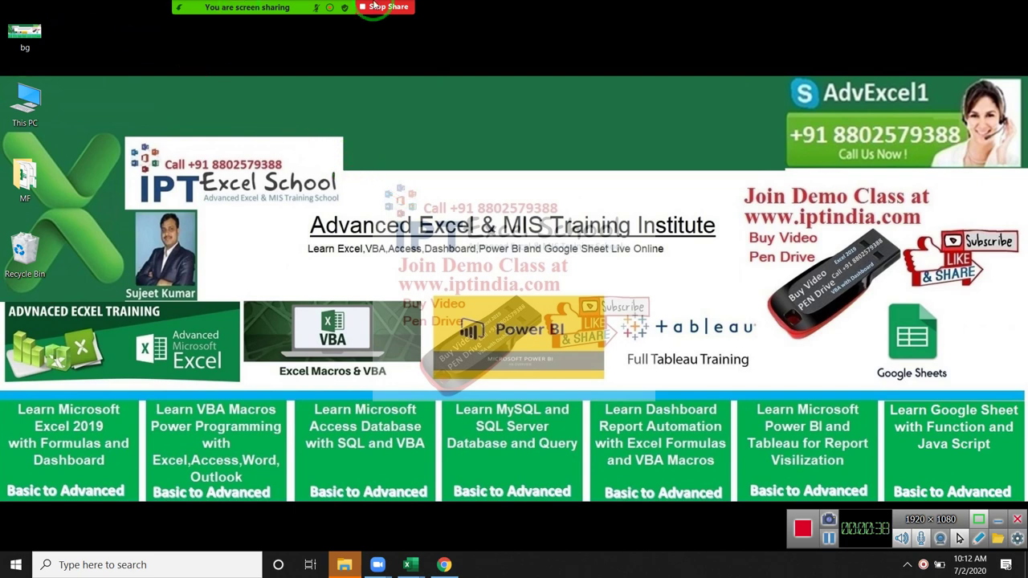
Unmute the microphone from the Zoom meeting toolbar.
click(560, 13)
click(143, 15)
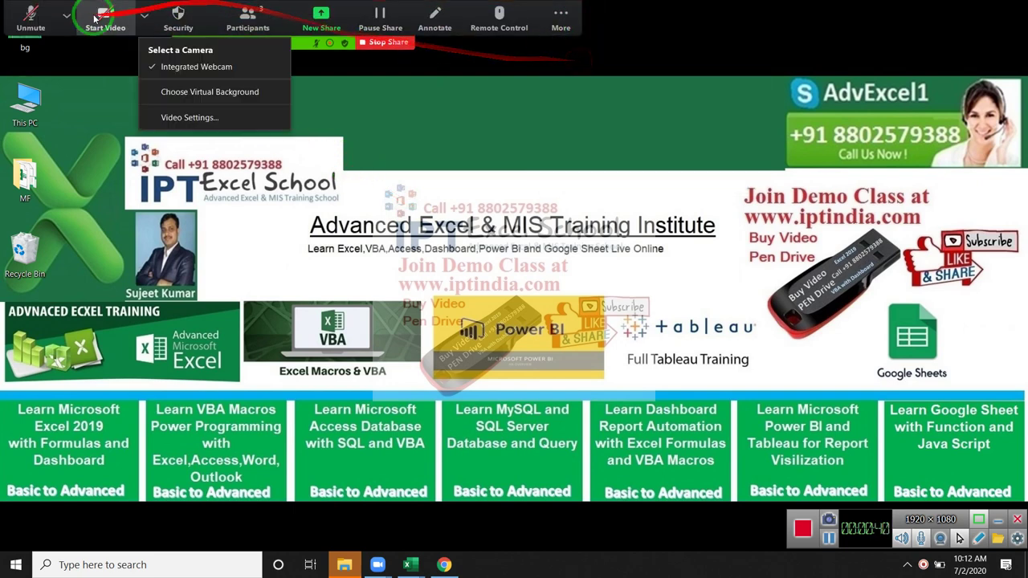
click(67, 15)
click(30, 16)
click(31, 17)
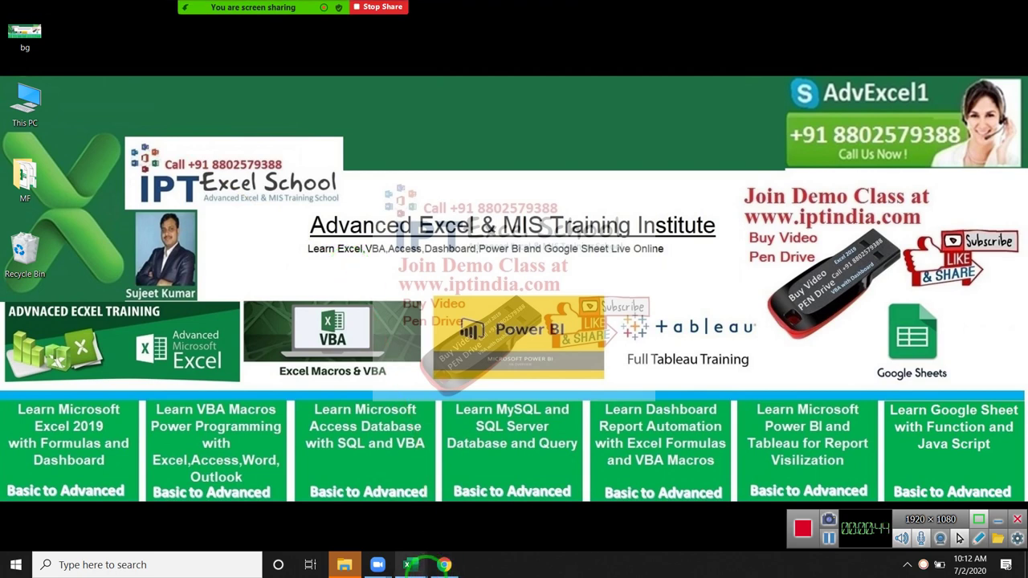
Close the Book2 workbook without saving its changes.
click(423, 567)
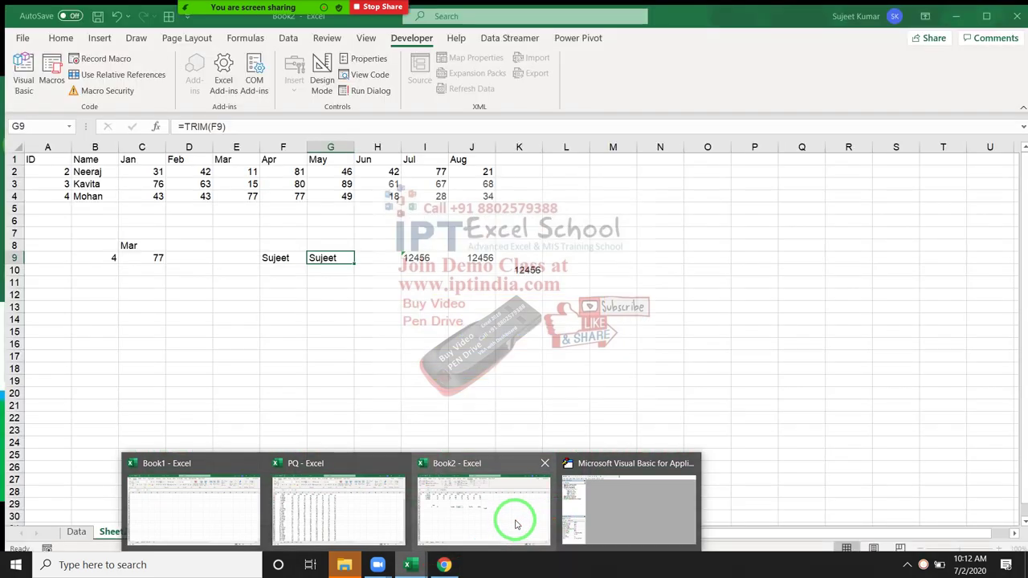
click(516, 523)
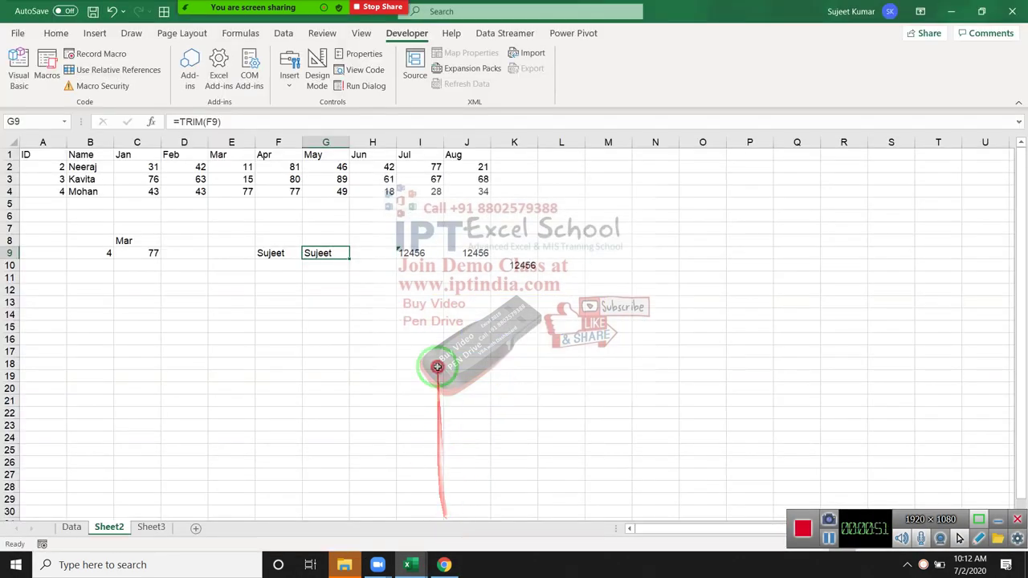
click(437, 367)
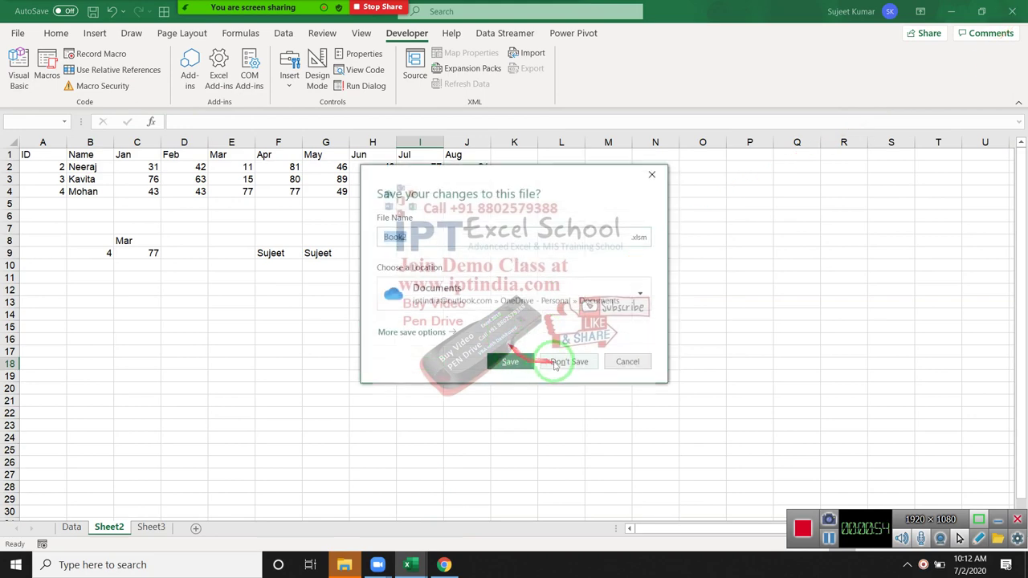
click(553, 361)
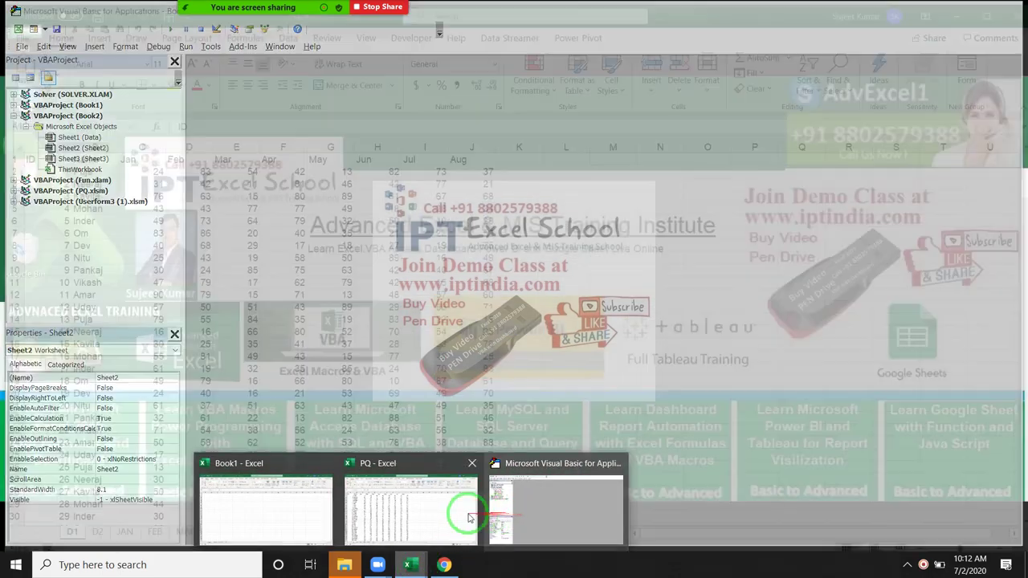
Close the PQ workbook and the Visual Basic editor, leaving Book1 in front.
click(470, 518)
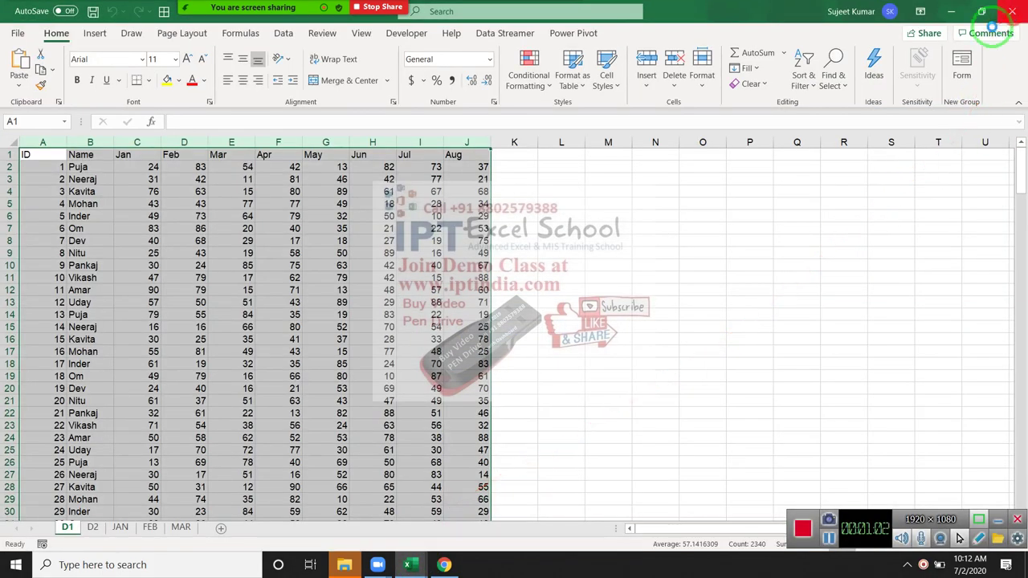
click(1010, 11)
mouse_move(409, 564)
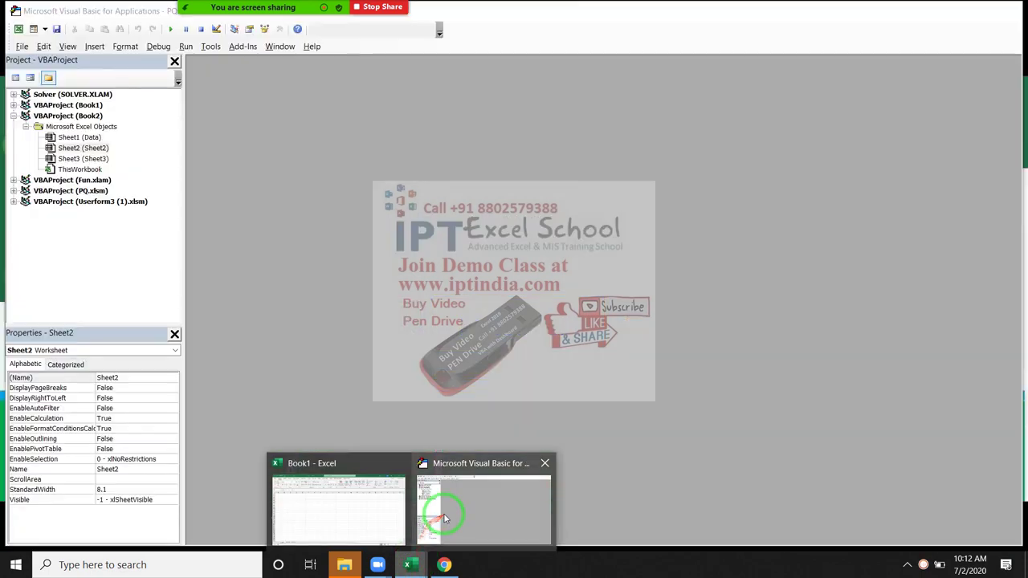
click(442, 509)
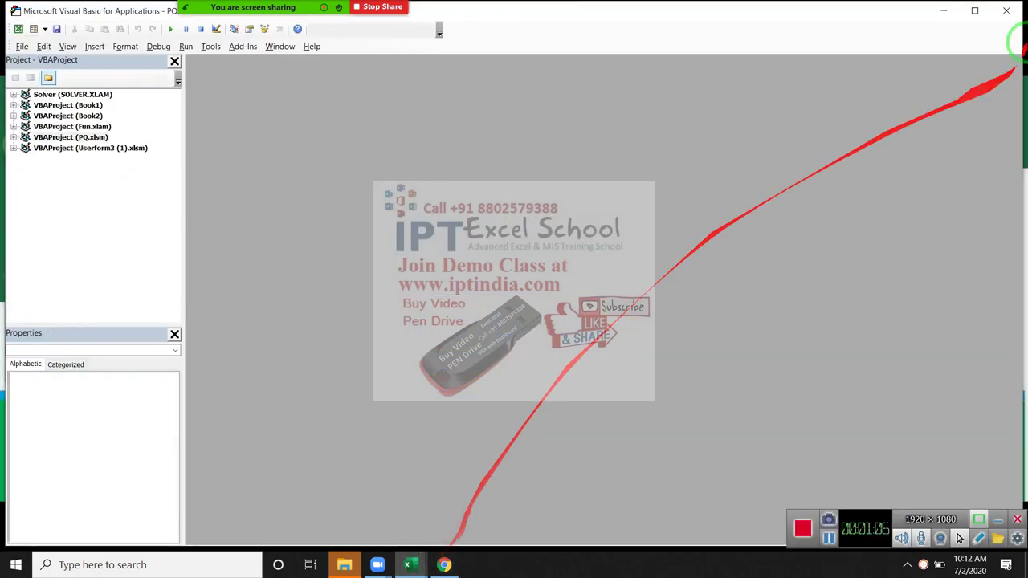
click(1006, 10)
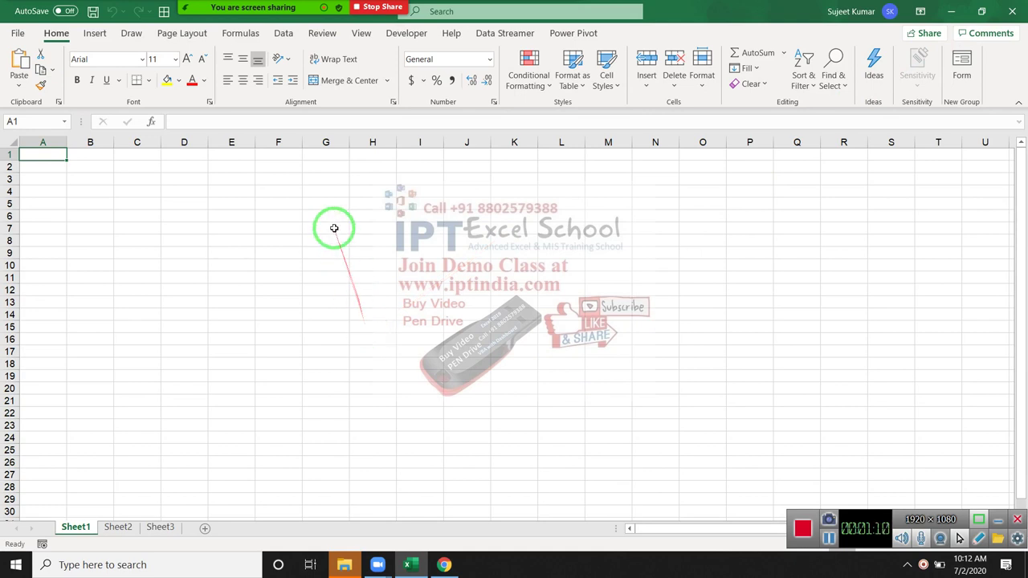
Rename the Sheet1 tab to 'Data'.
click(117, 281)
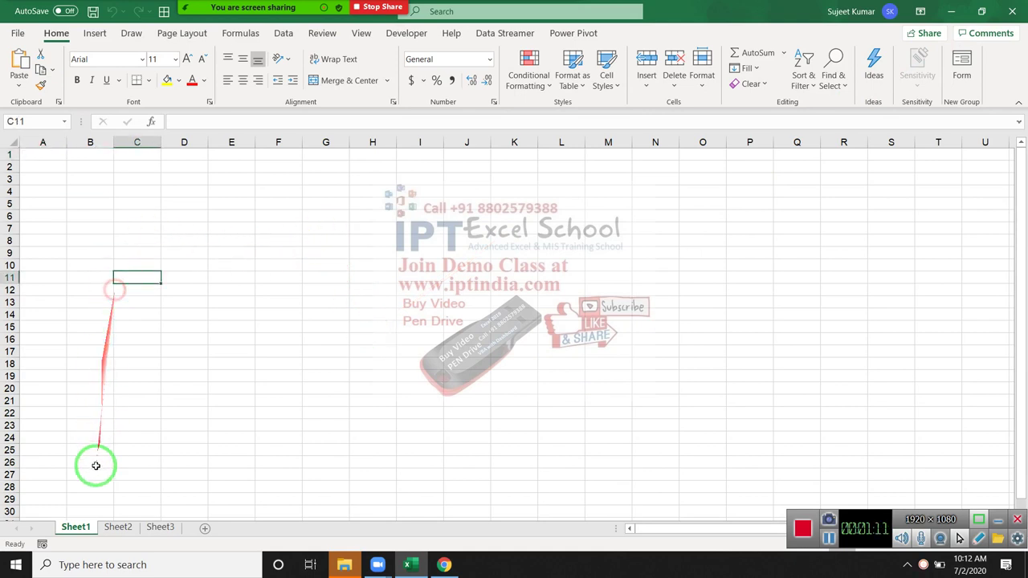
click(117, 526)
click(84, 528)
double_click(81, 528)
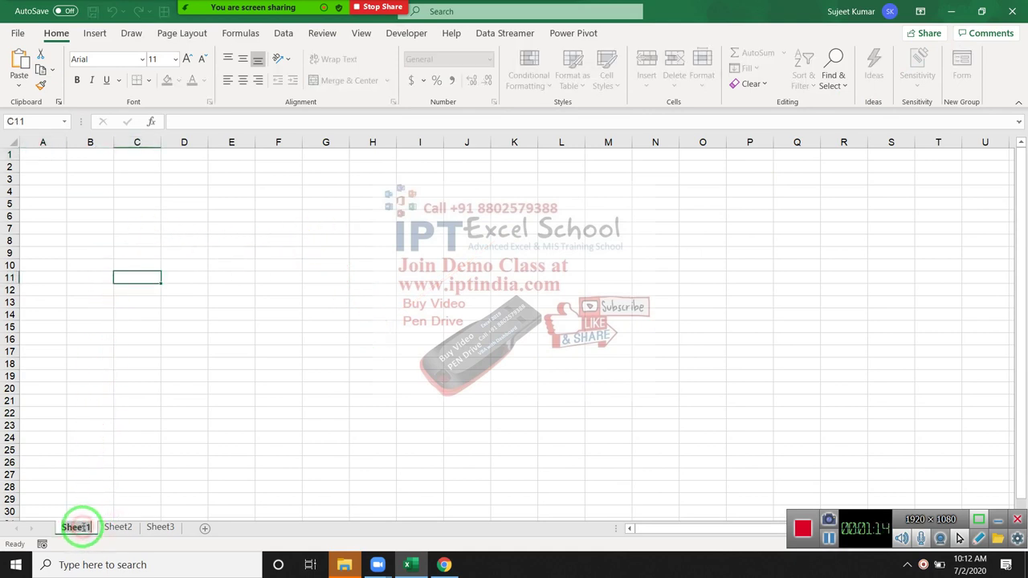
text(Data)
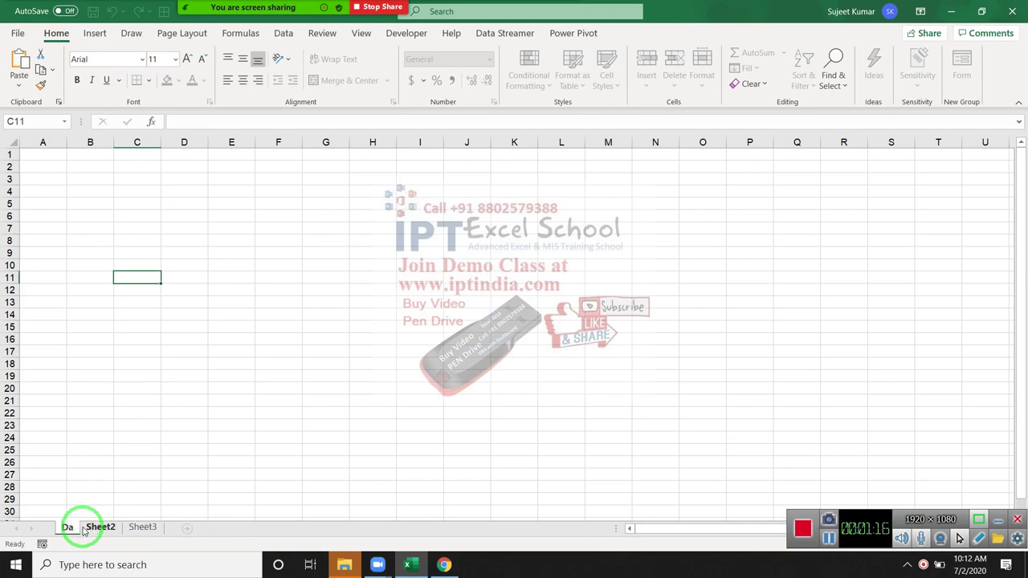
click(55, 156)
Enter headers ID, Date, Time, Name, City, Area, Amt across A1:G1.
text(I)
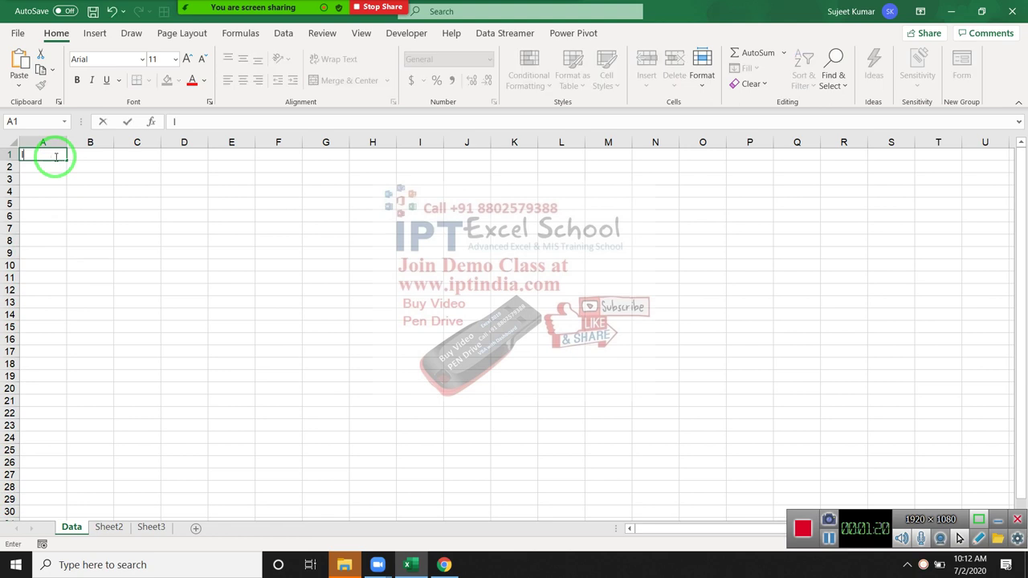
text(D)
key(Tab)
text(DAt)
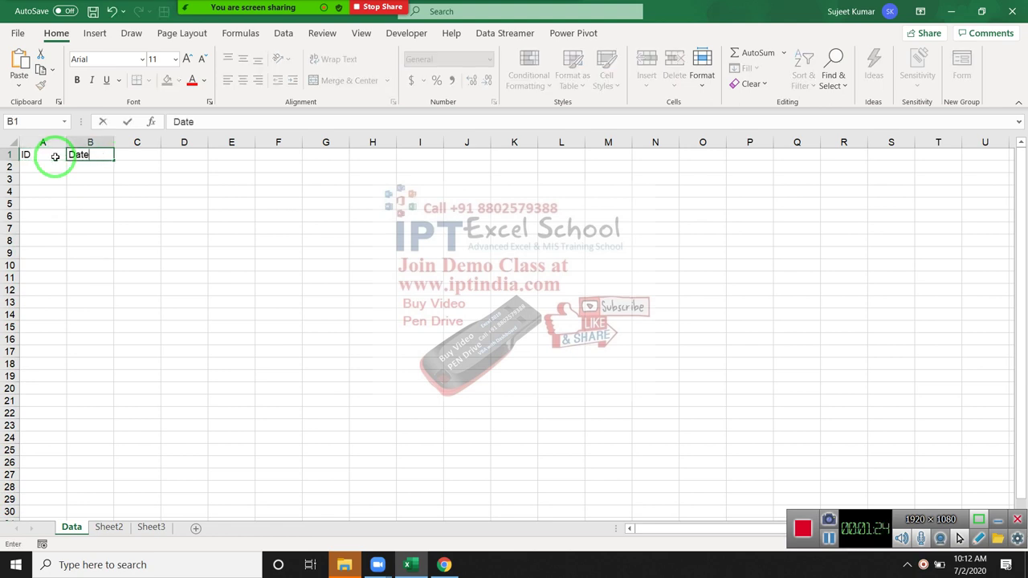
key(Tab)
text(Ti)
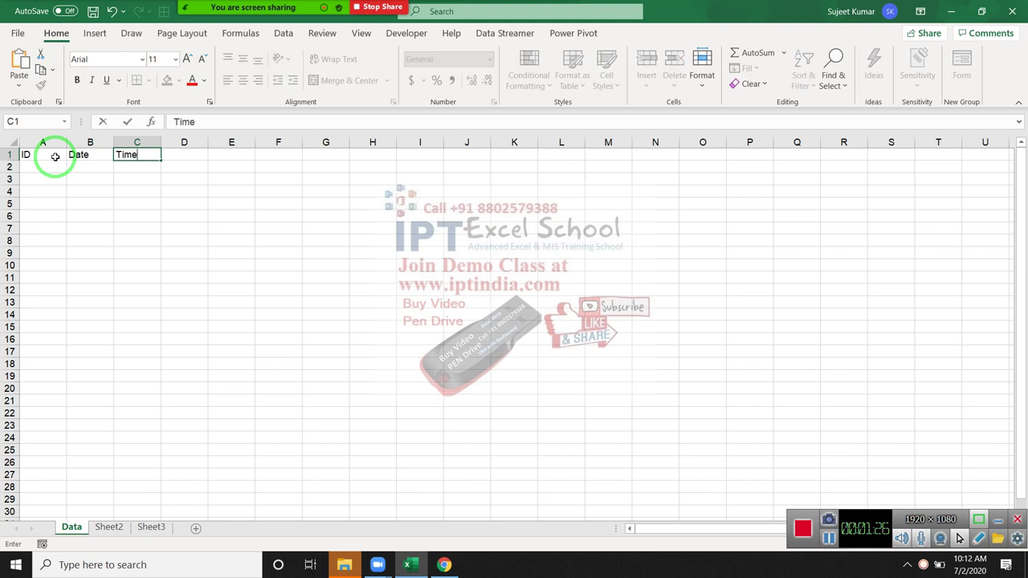
key(Tab)
text(N)
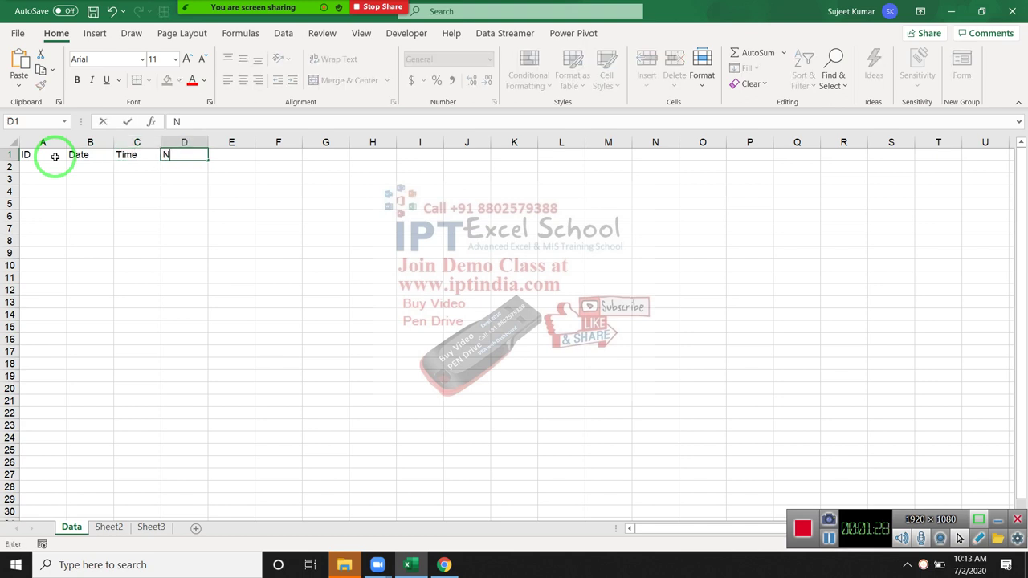
key(Tab)
text(C)
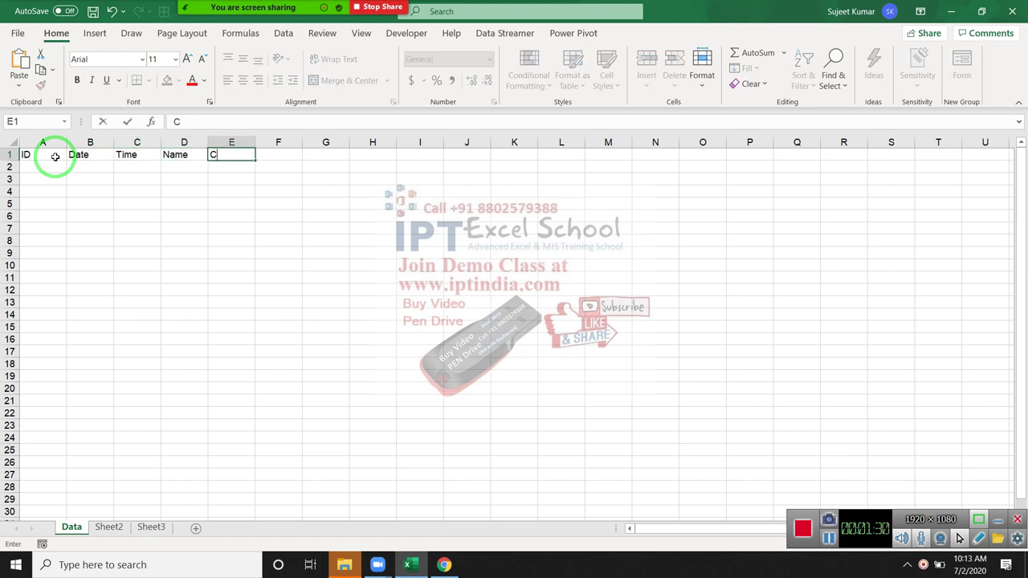
key(Tab)
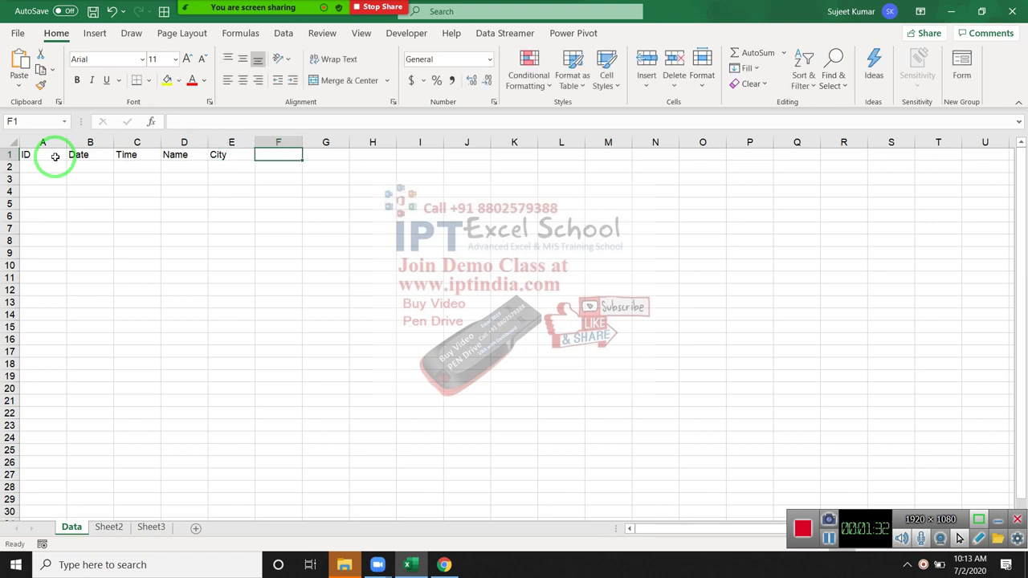
text(Area)
key(Tab)
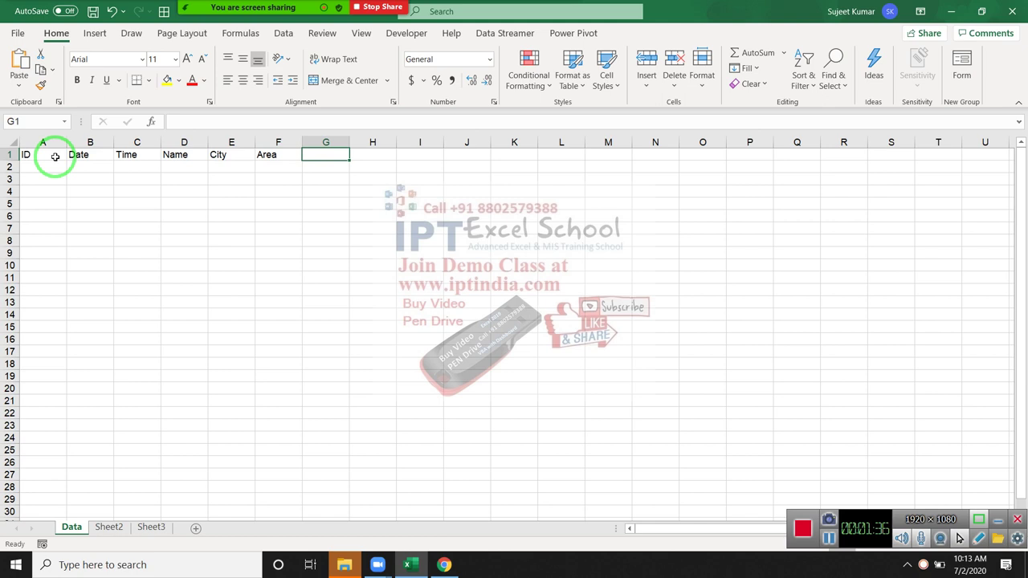
text(Amt)
key(Tab)
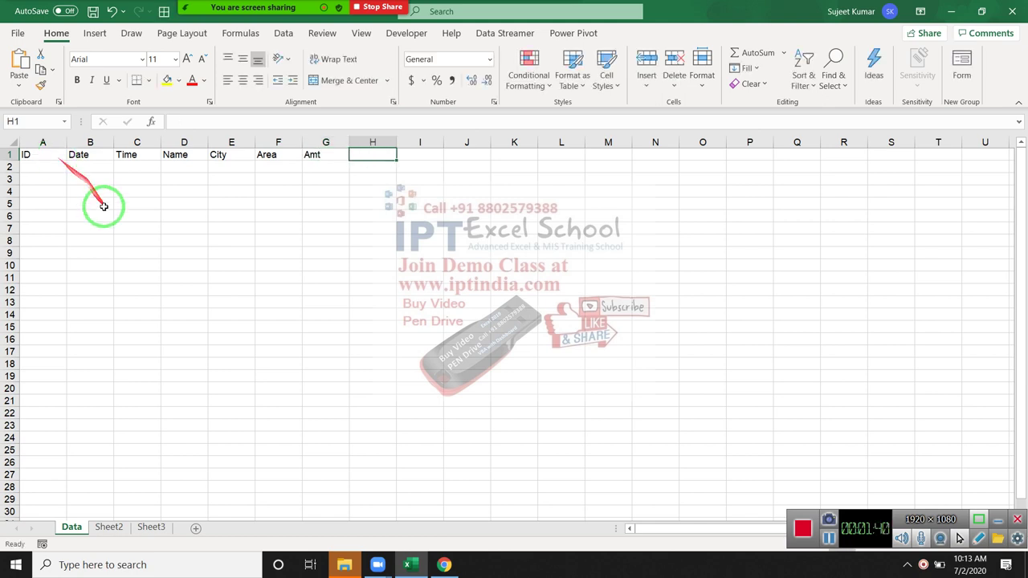
Open the VBA editor from the Developer tab and insert a new UserForm.
click(328, 157)
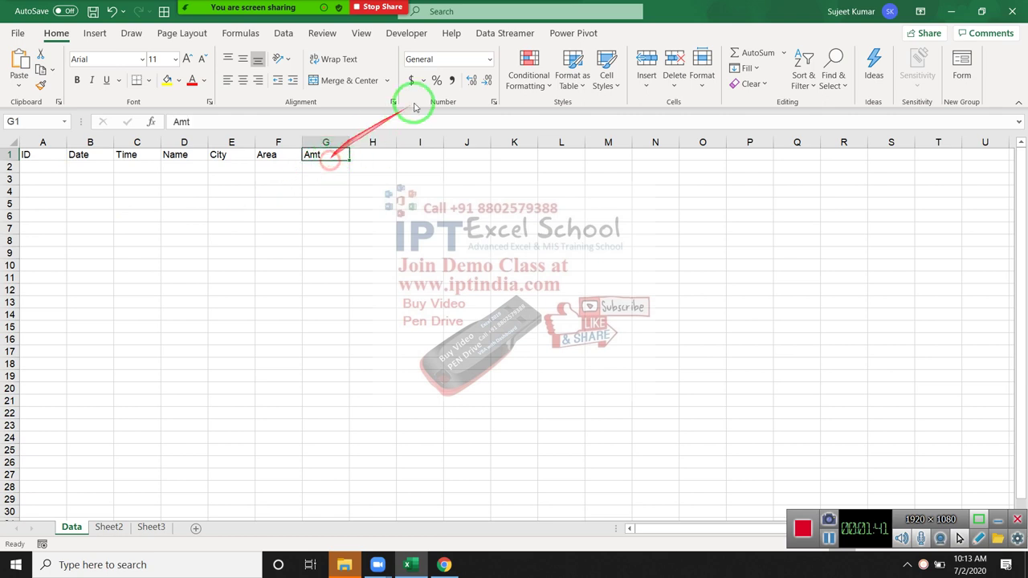
click(406, 33)
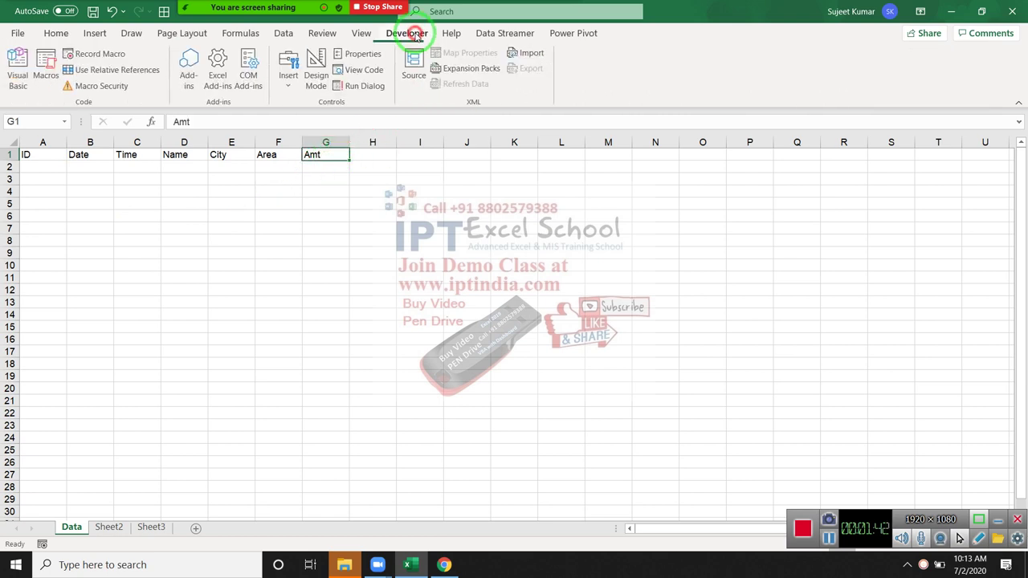
click(20, 81)
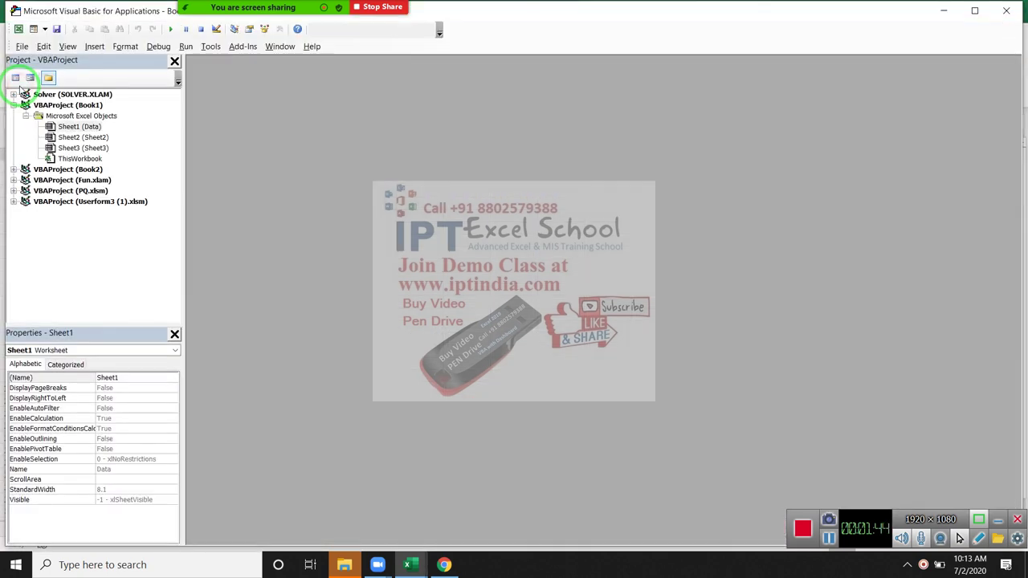
click(93, 46)
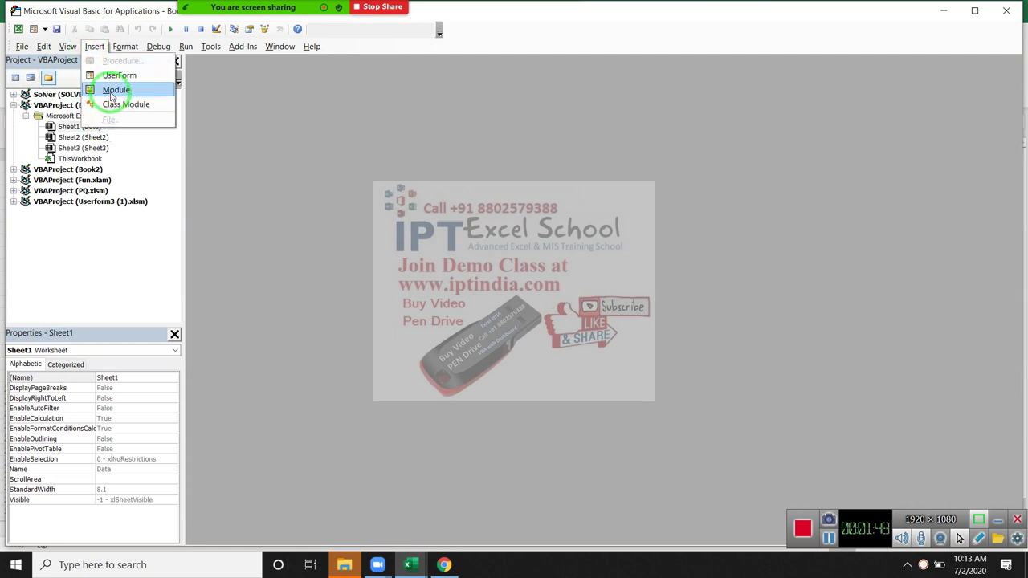
click(118, 74)
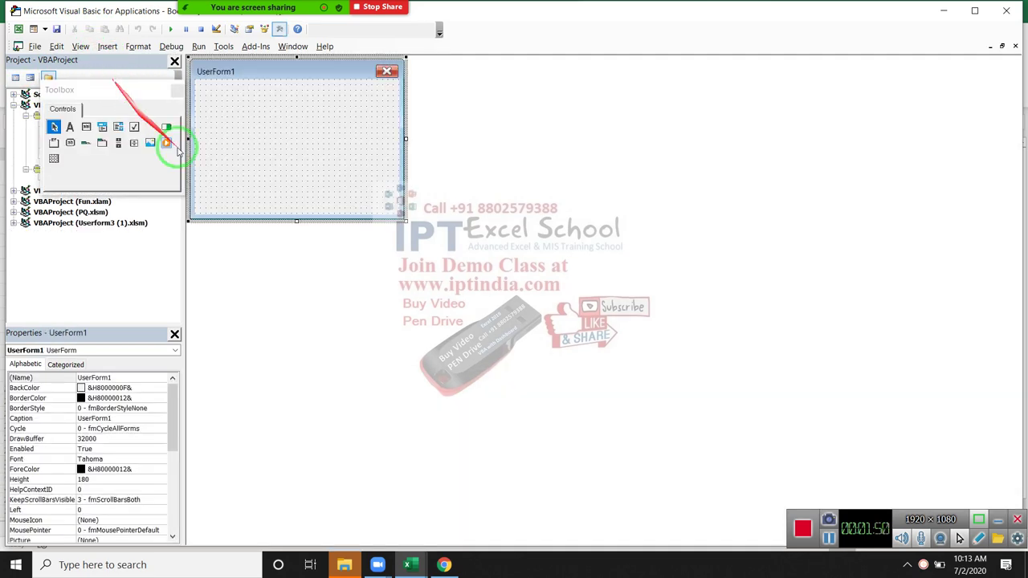
Enlarge UserForm1 to about 306.6 high, checking the Excel headers along the way.
drag(405, 217, 568, 327)
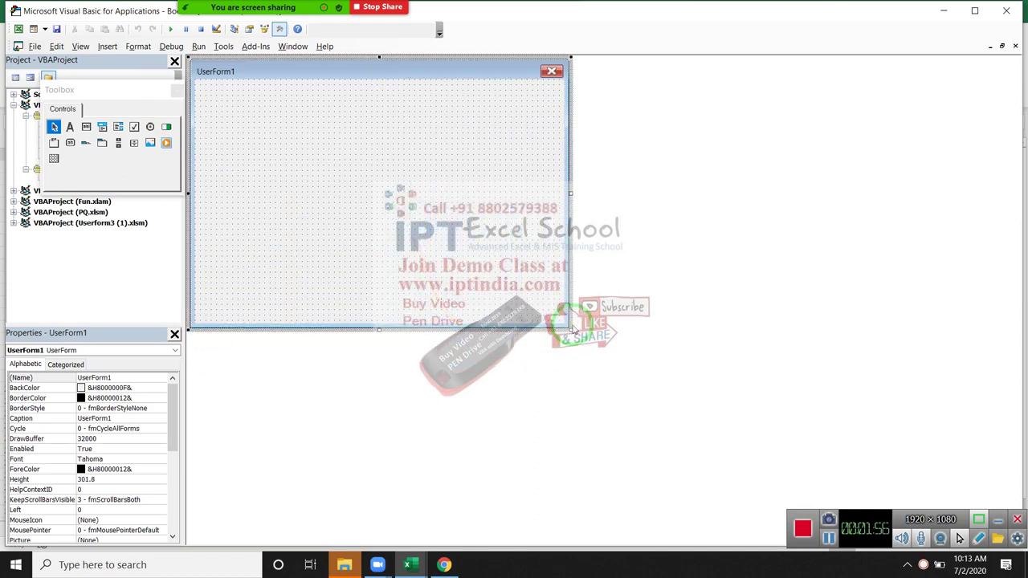
drag(570, 329, 573, 332)
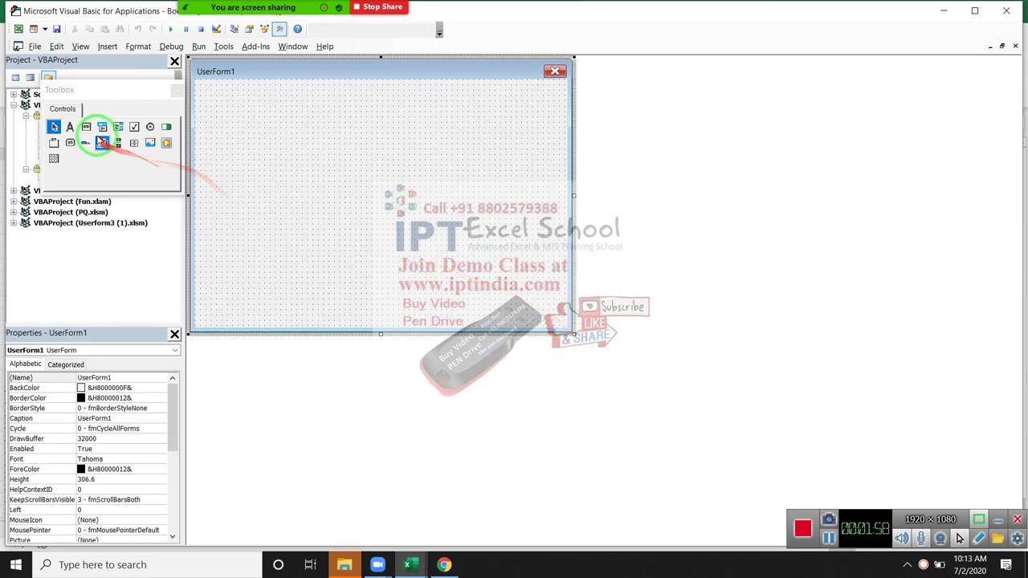
key(alt+F11)
click(40, 155)
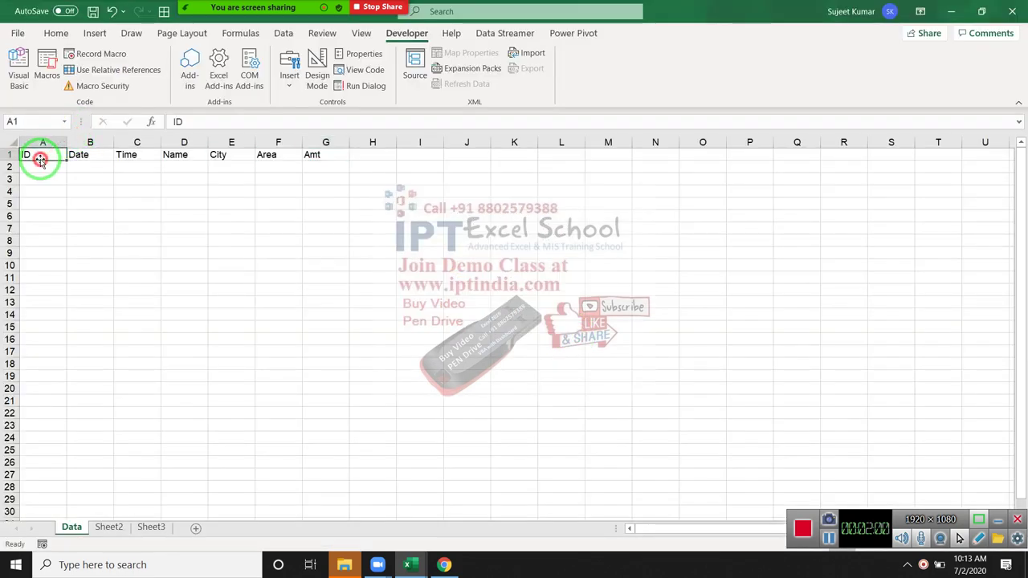
key(alt+F11)
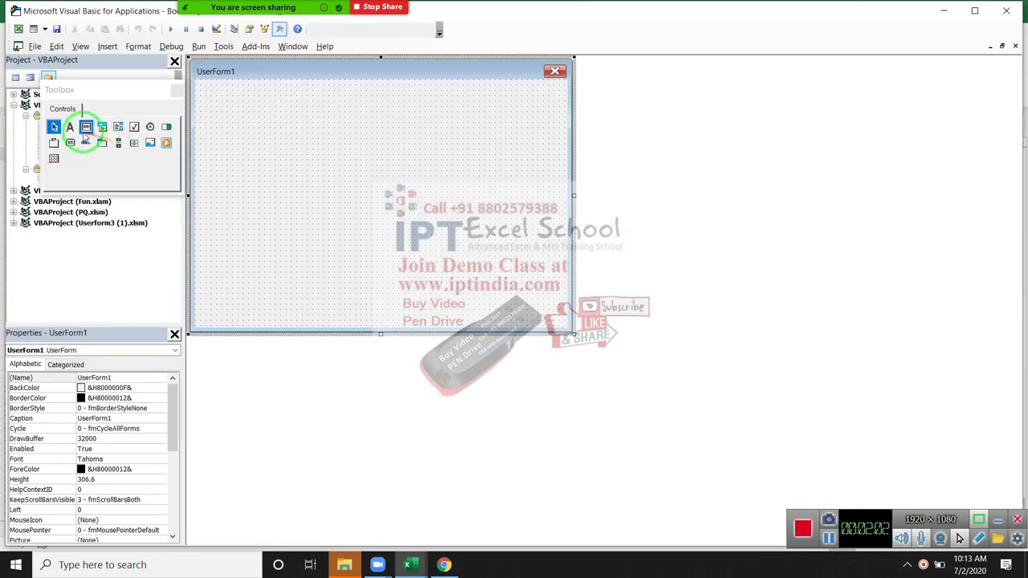
Add an 'ID' label with a text box beside it at the form's top left.
click(71, 126)
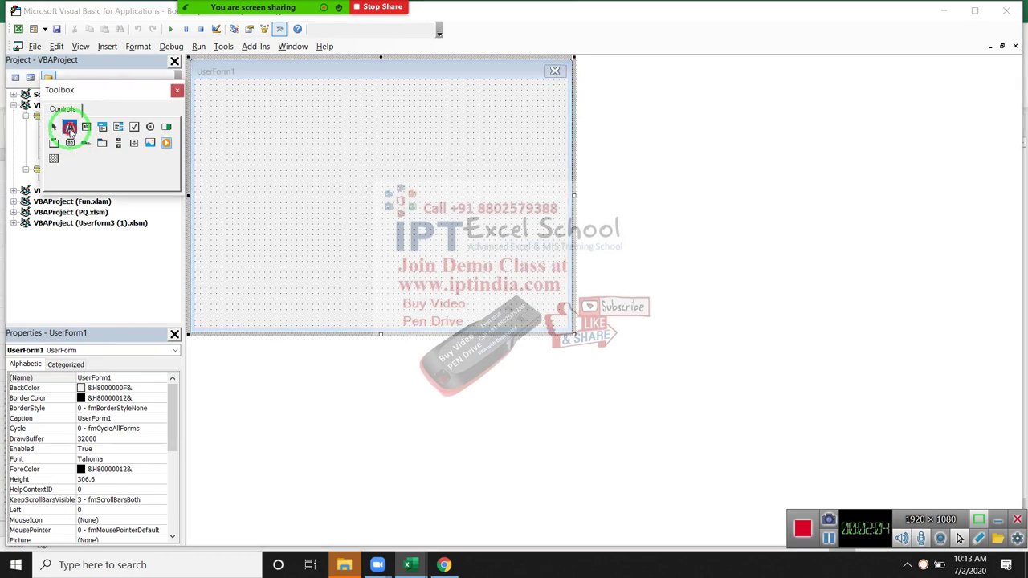
drag(208, 89, 258, 111)
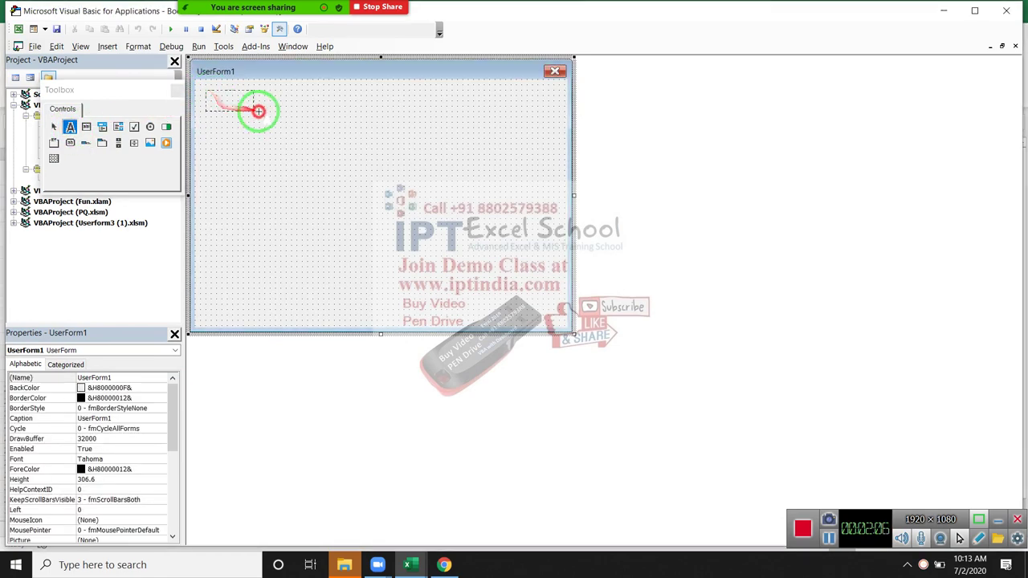
click(237, 108)
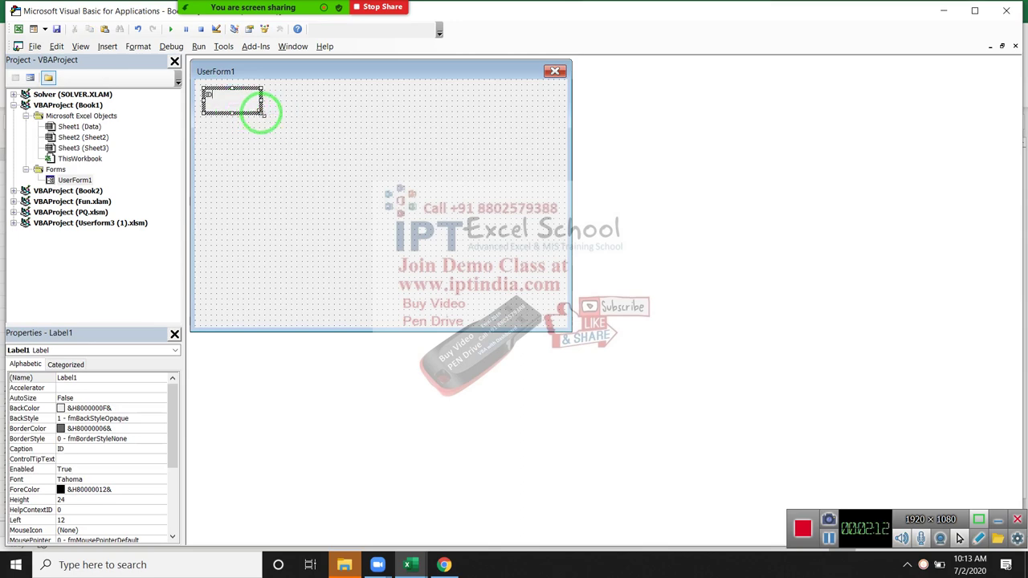
click(248, 126)
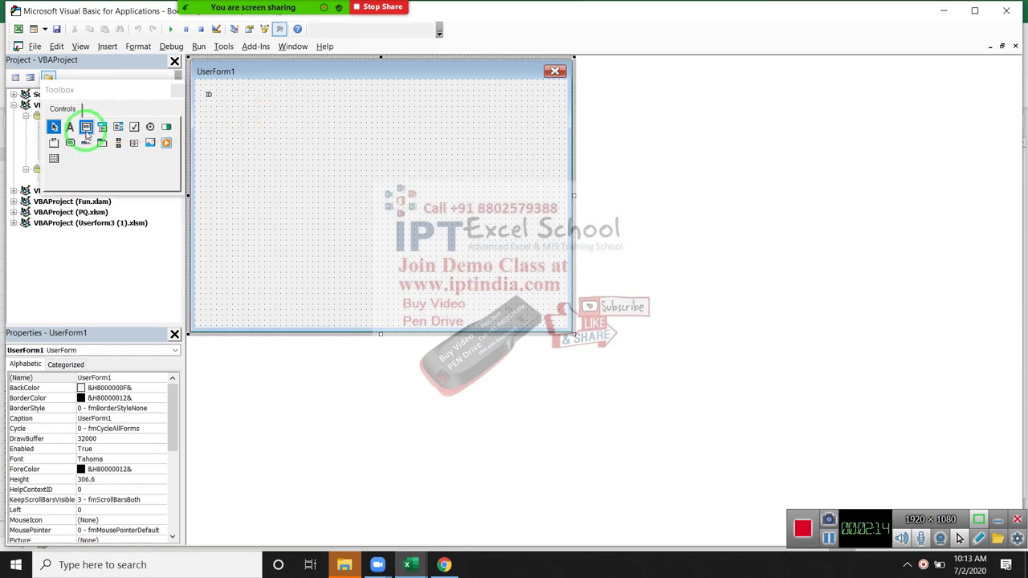
click(85, 131)
drag(222, 90, 272, 107)
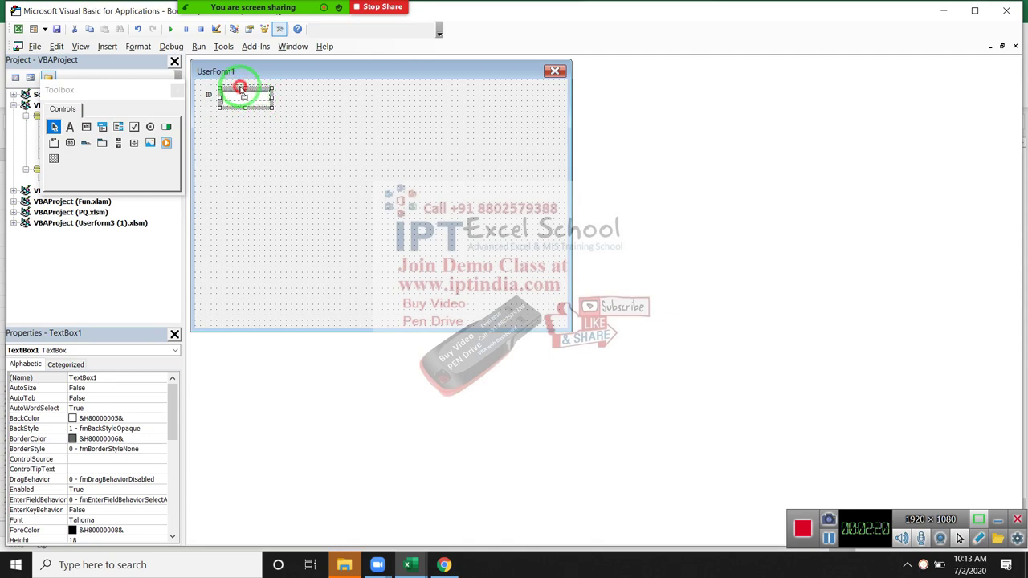
click(252, 127)
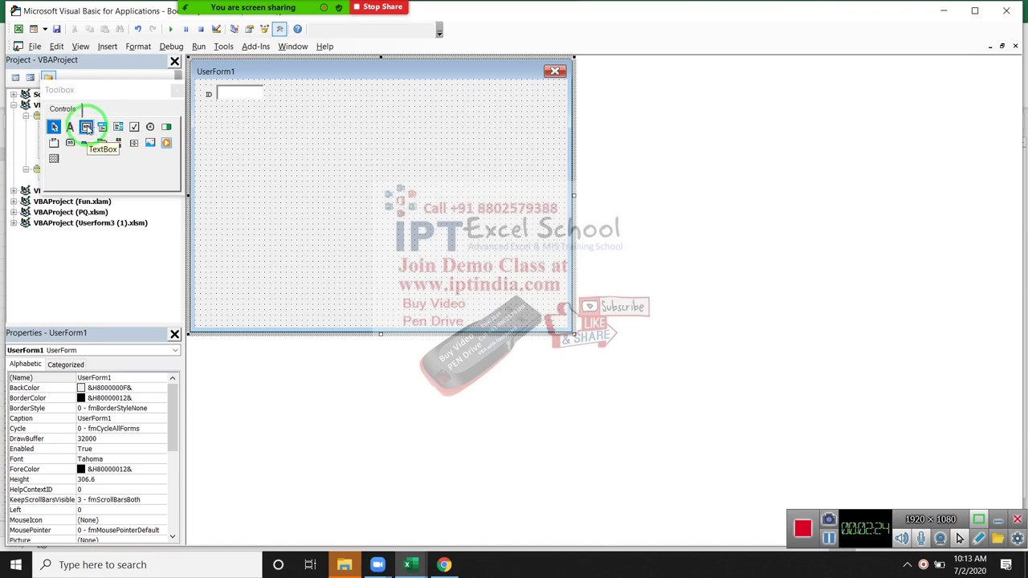
Draw two more text boxes along the top right of UserForm1.
click(86, 127)
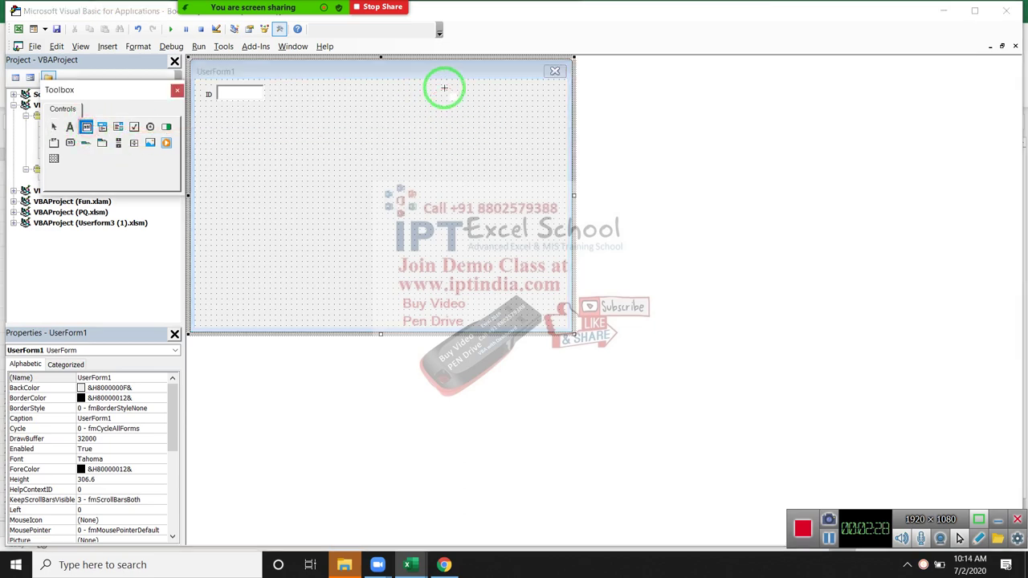
mouse_move(444, 88)
mouse_down()
mouse_move(534, 111)
mouse_move(504, 108)
mouse_up()
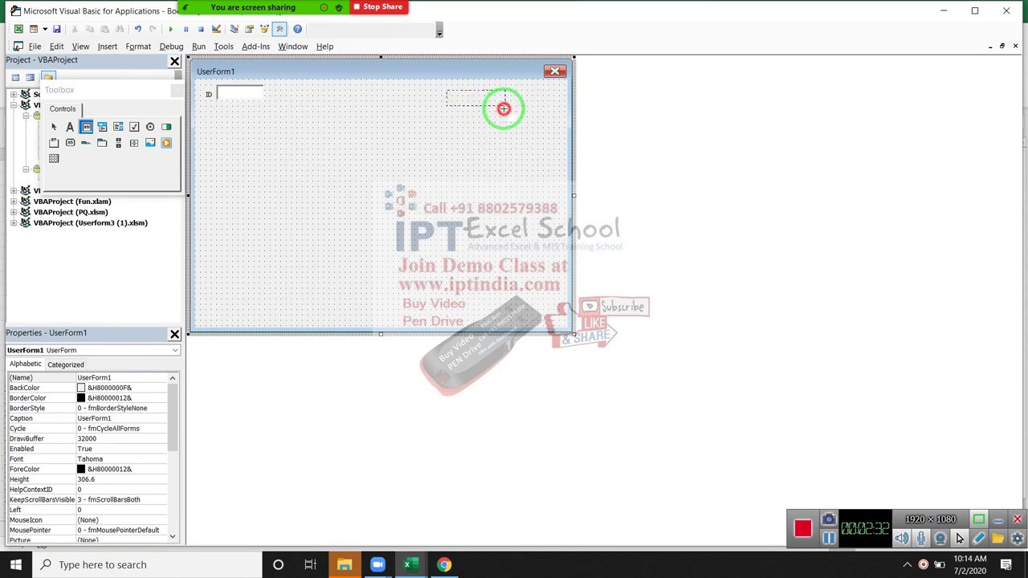
drag(503, 109, 472, 114)
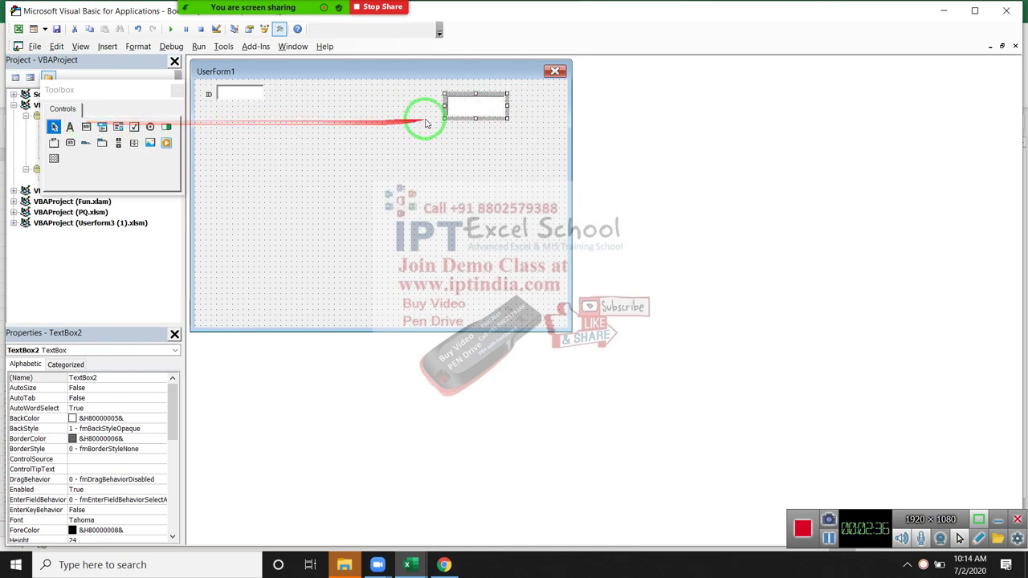
drag(461, 112, 444, 98)
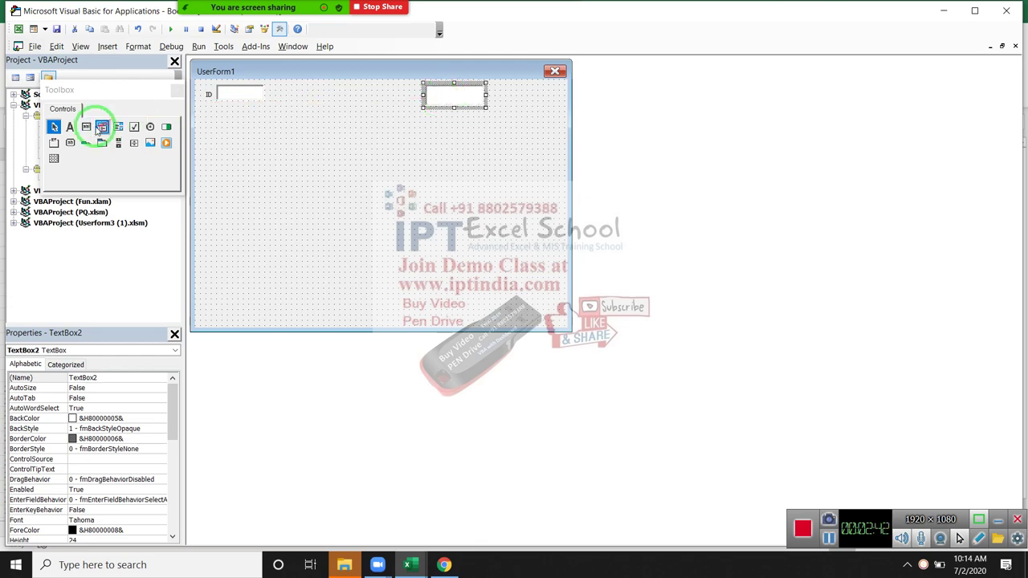
click(86, 126)
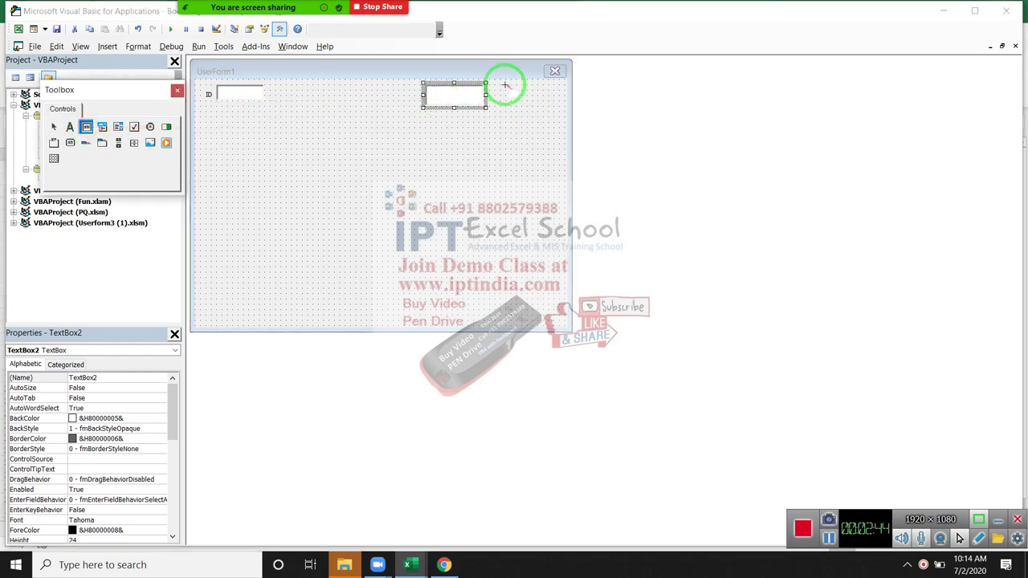
drag(503, 84, 554, 105)
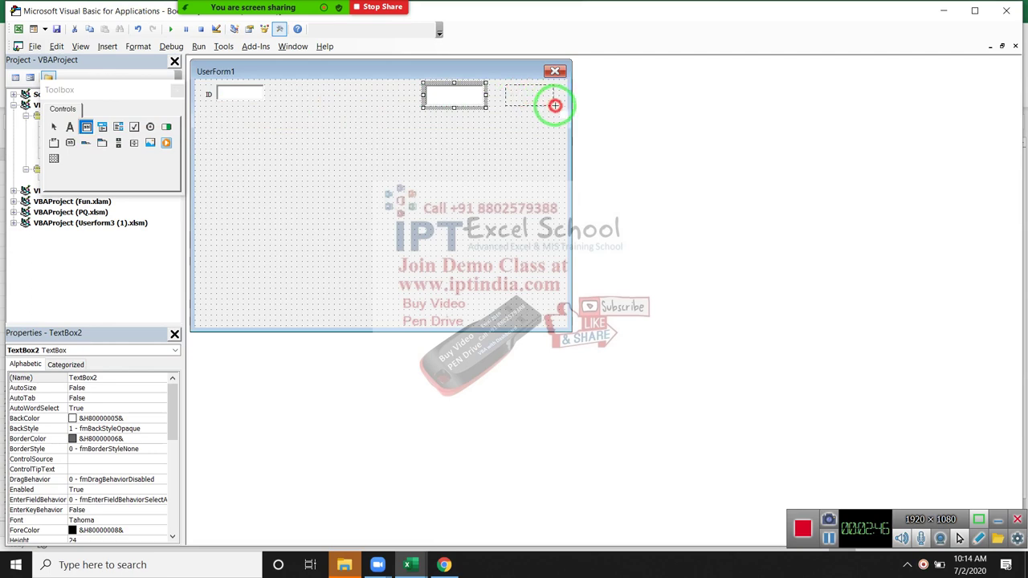
click(509, 126)
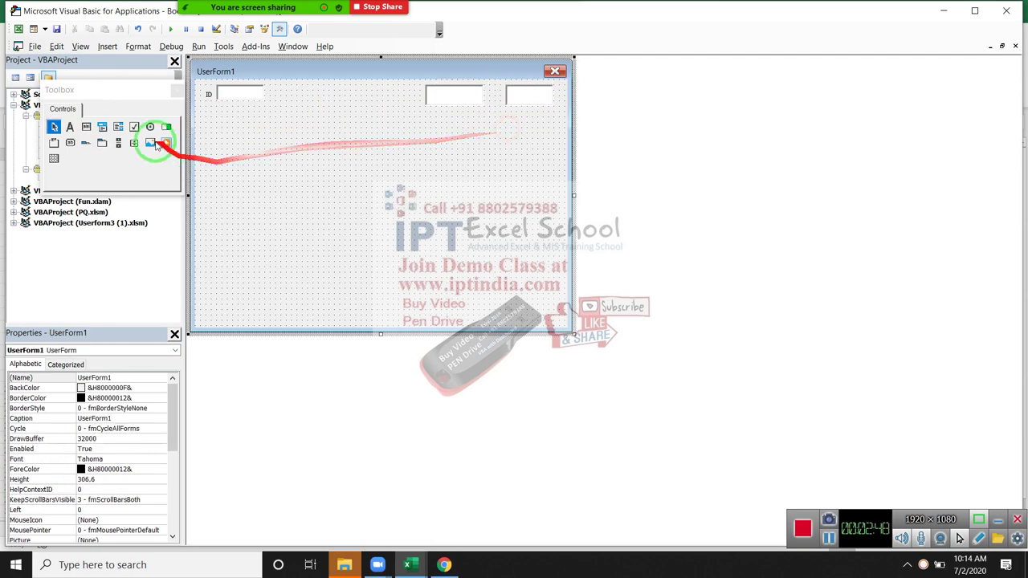
Add a 'Date' label beneath the second top text box.
click(70, 127)
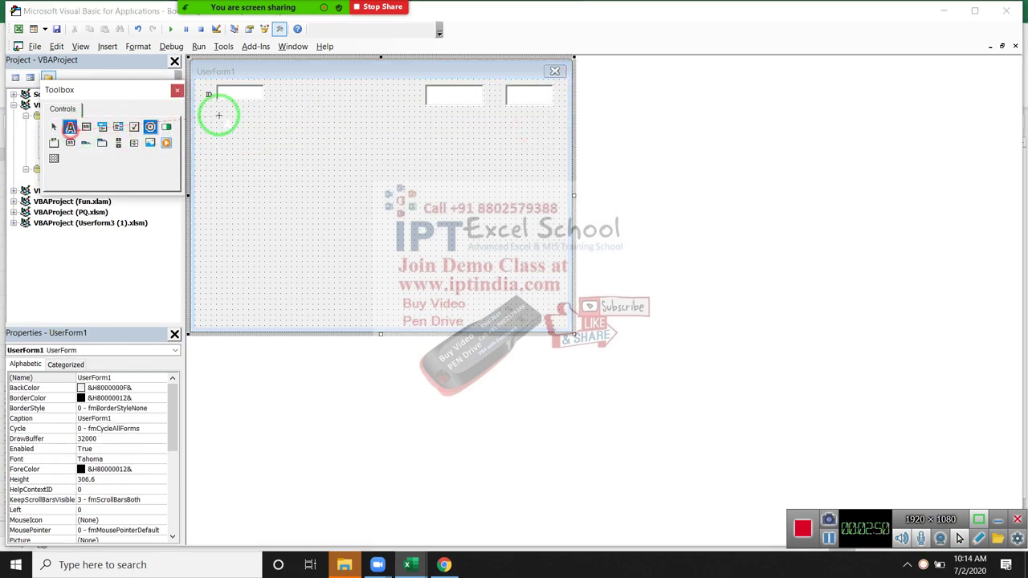
drag(425, 112, 480, 123)
click(463, 123)
text(Date)
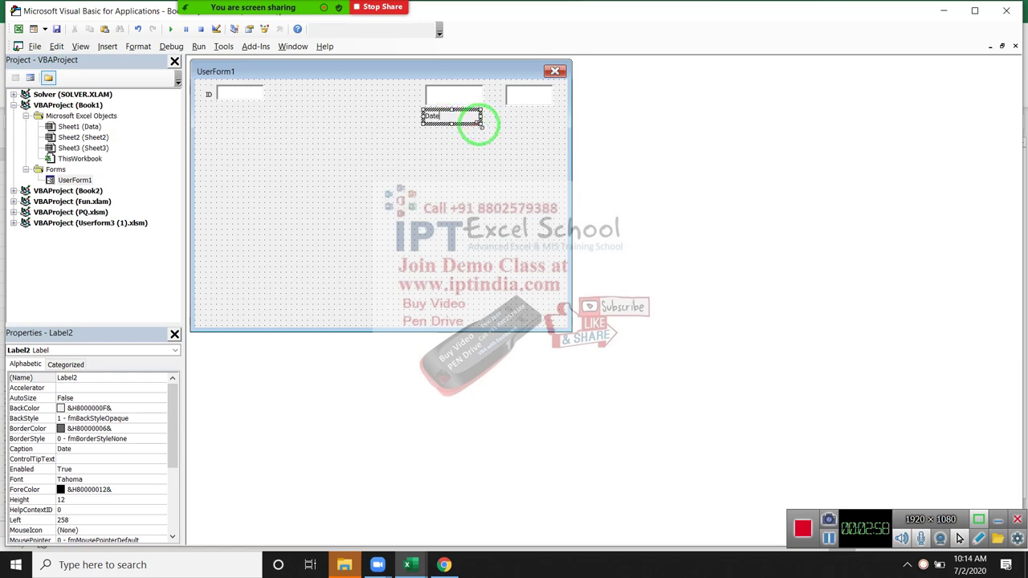
double_click(479, 120)
click(450, 135)
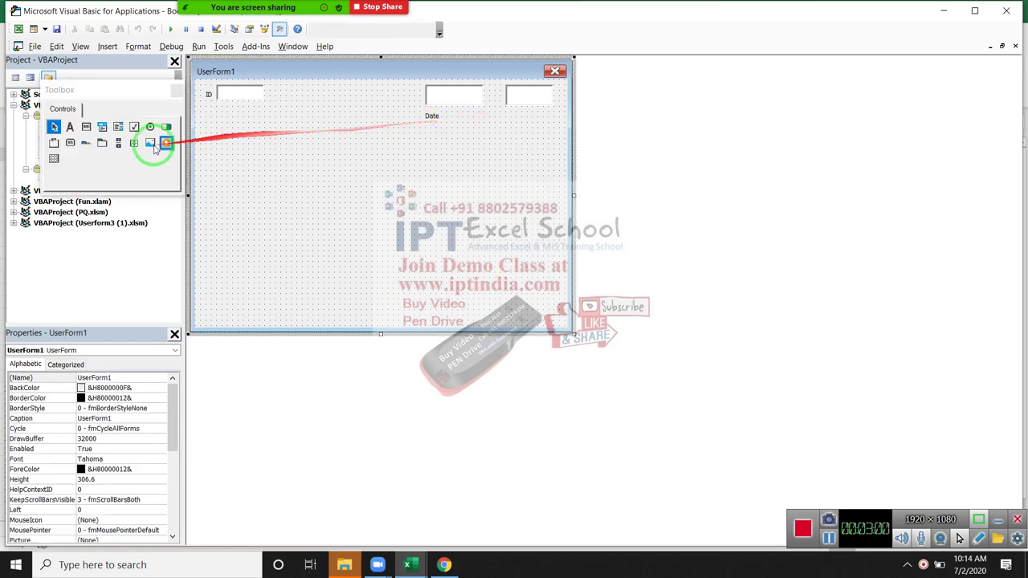
Add a 'Time' label beneath the third top text box.
click(70, 127)
drag(509, 110, 543, 130)
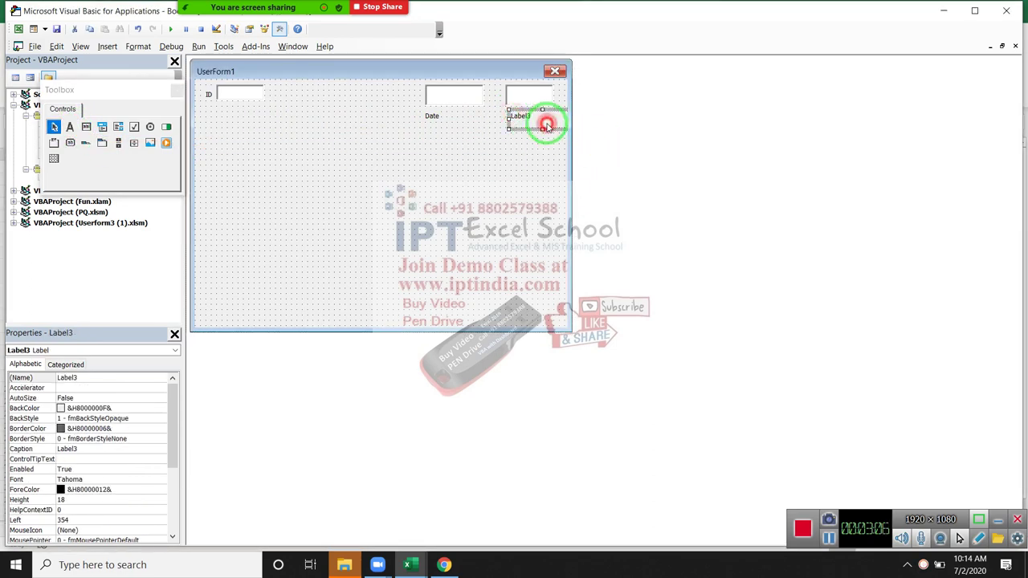
double_click(546, 126)
click(53, 181)
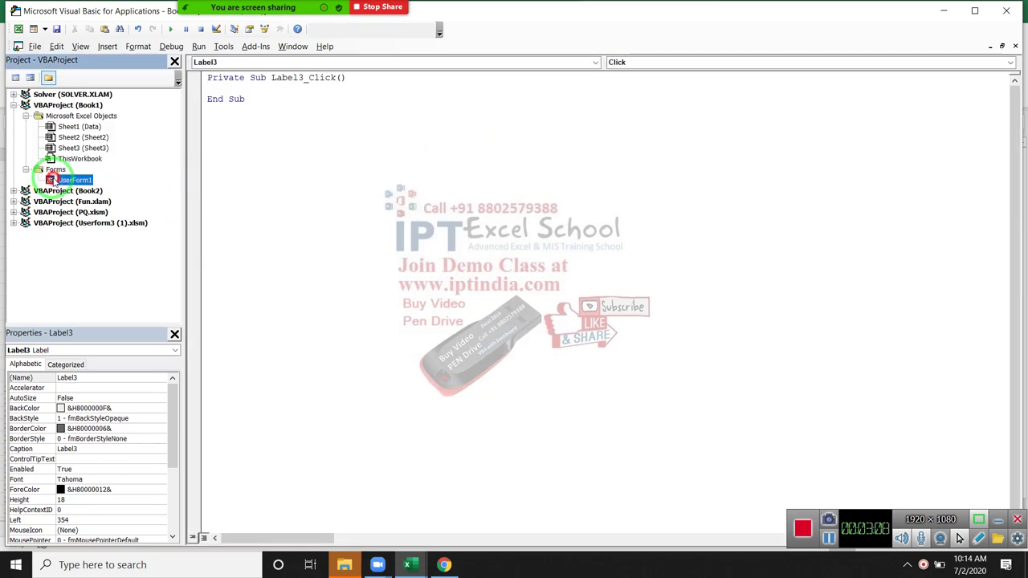
double_click(69, 180)
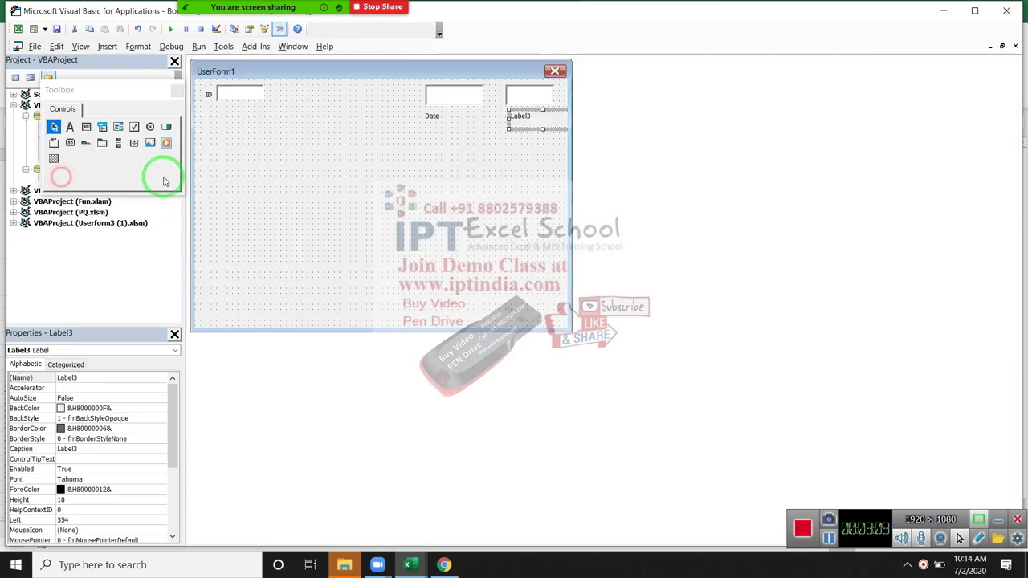
click(535, 121)
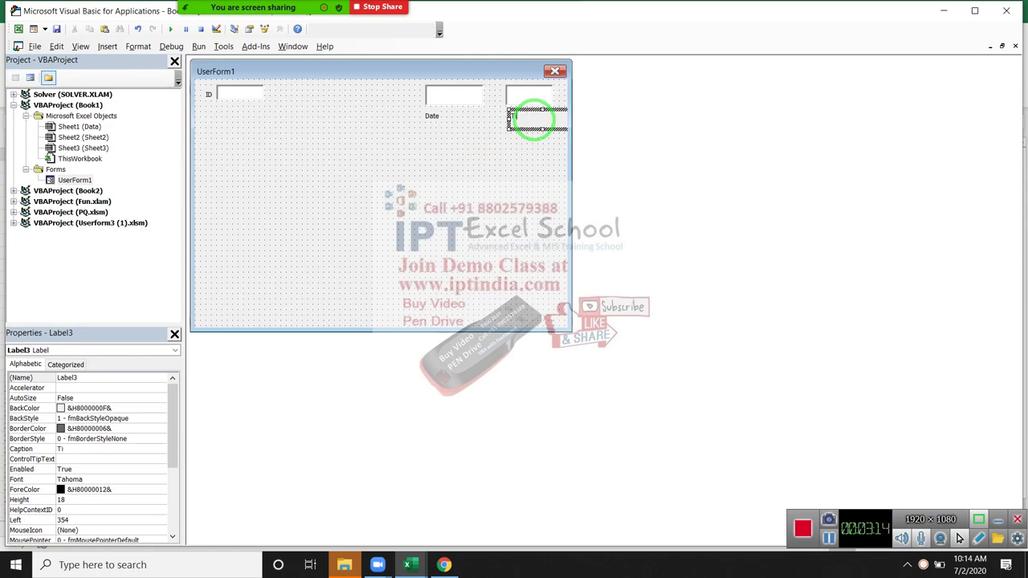
click(449, 181)
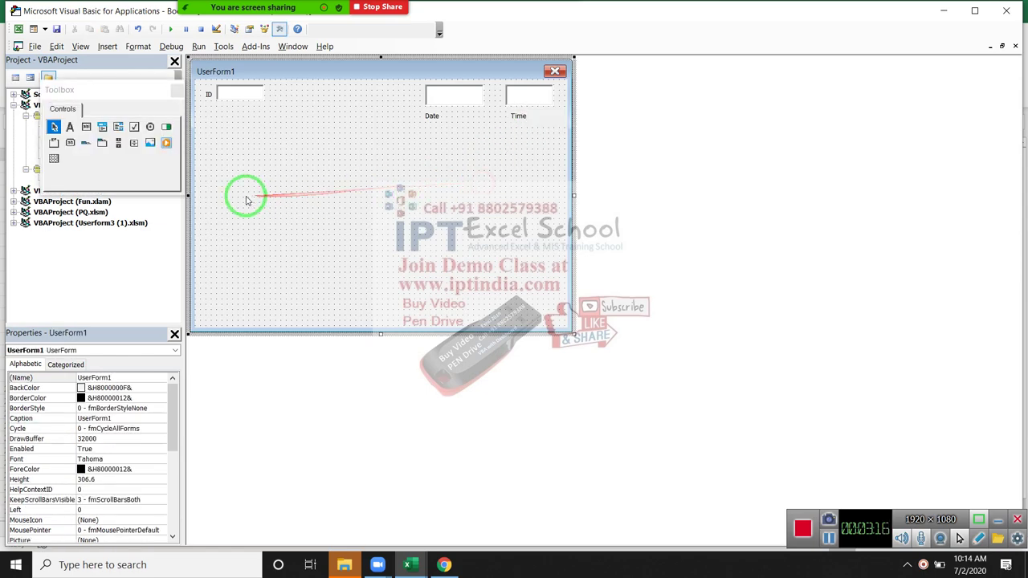
key(alt+Tab)
click(188, 154)
Draw text boxes stacked down the form's left side, the lowest one shorter.
key(alt+Tab)
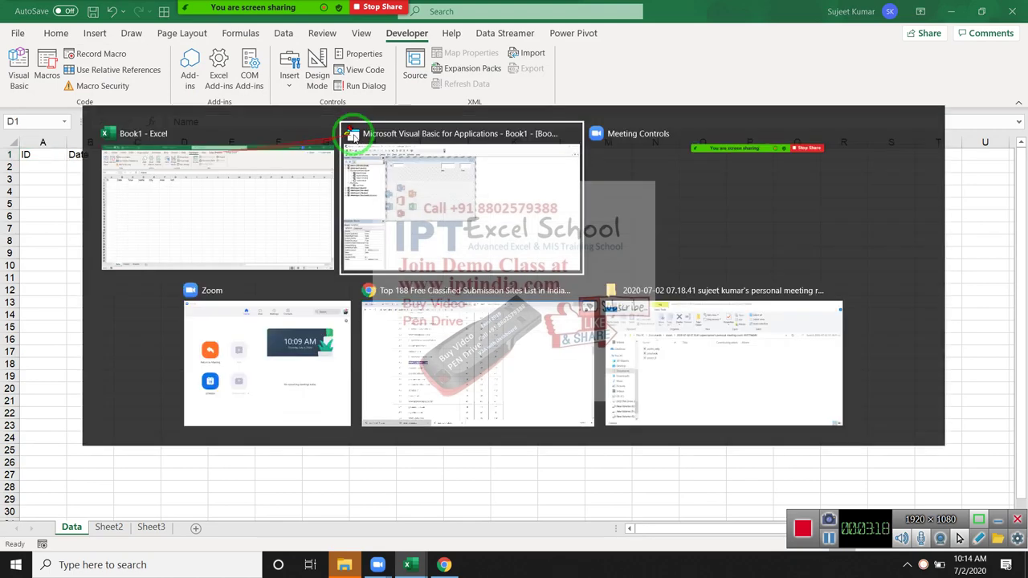
click(71, 143)
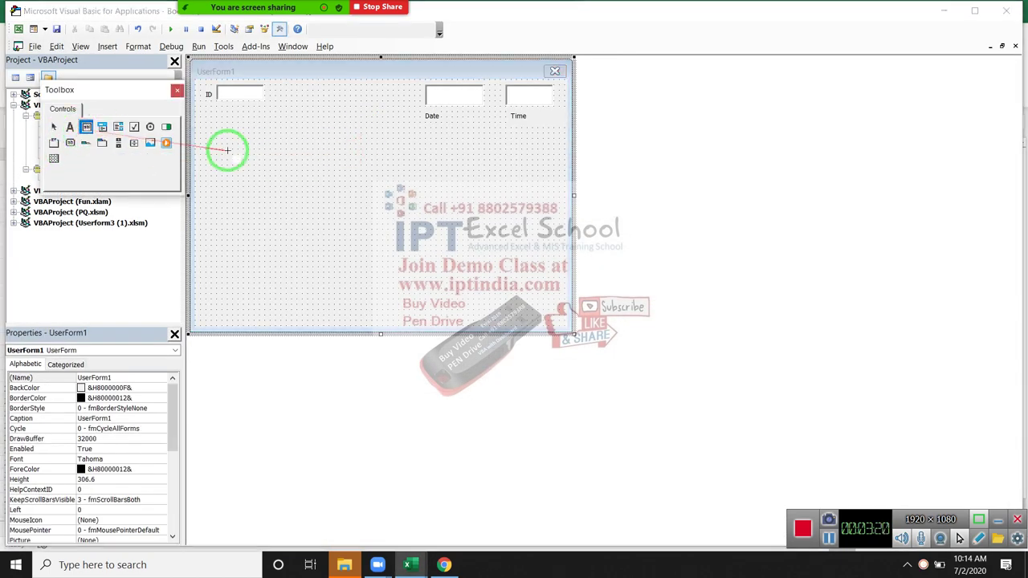
drag(232, 167, 356, 187)
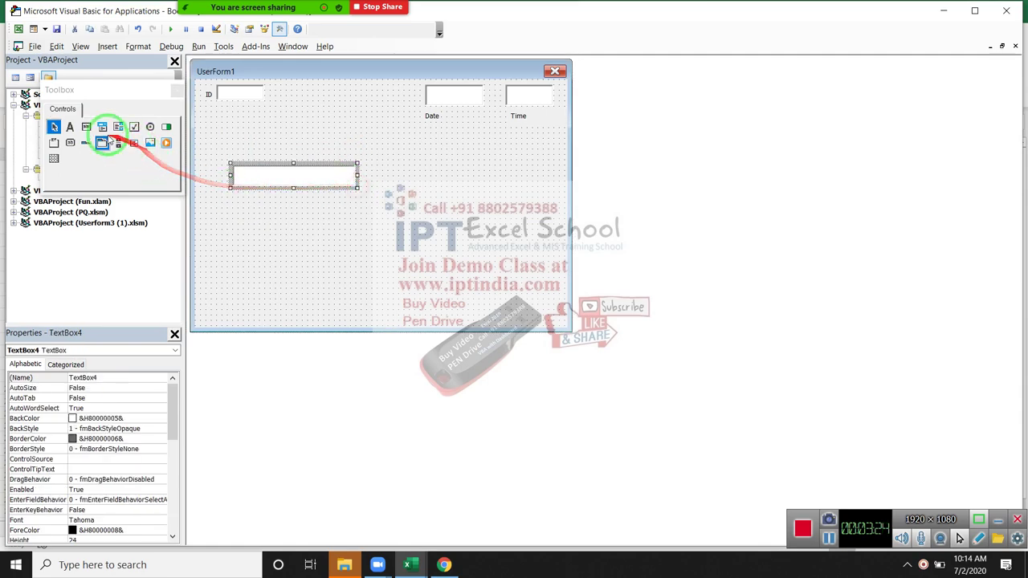
click(86, 126)
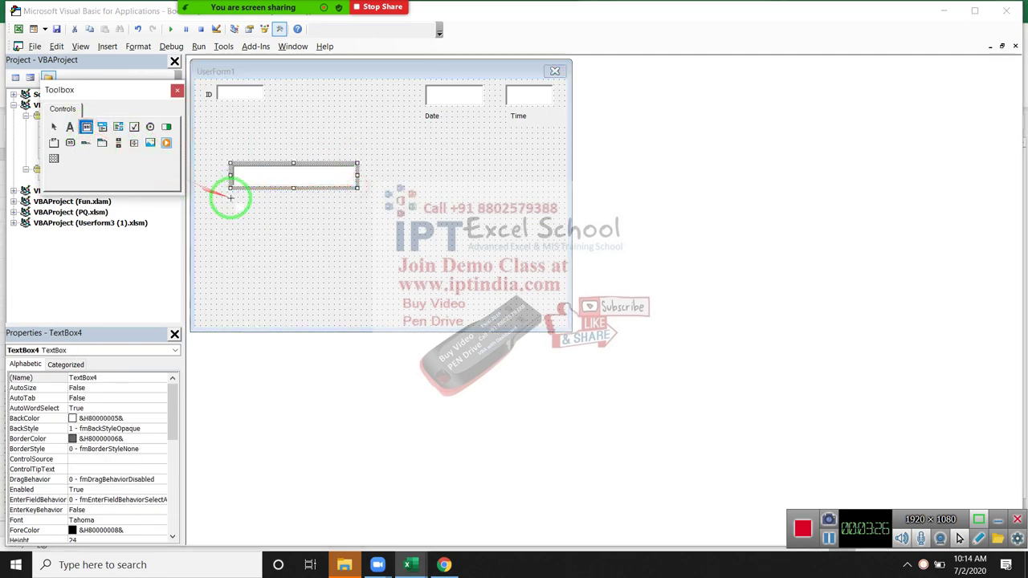
drag(230, 198, 353, 219)
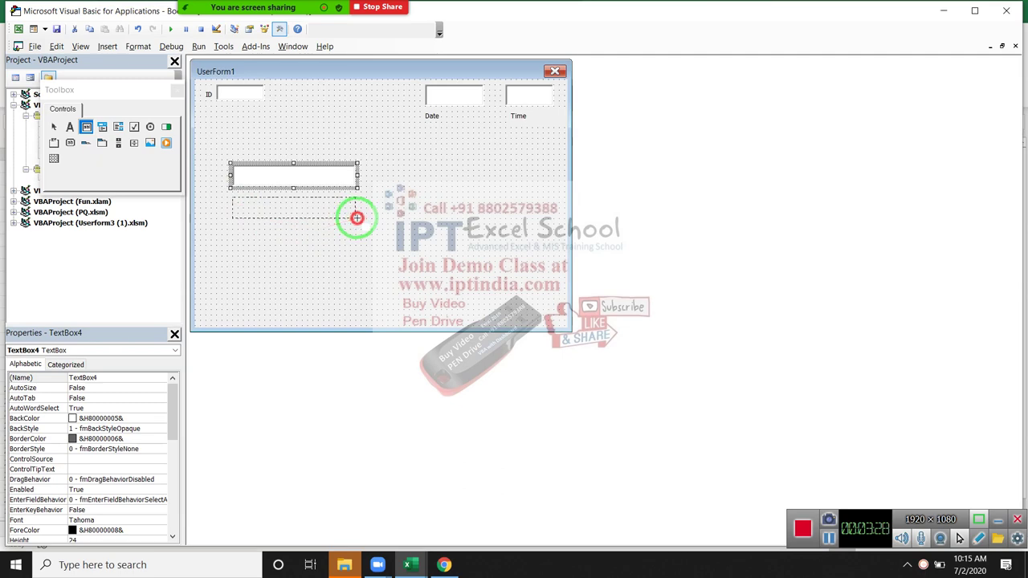
click(86, 126)
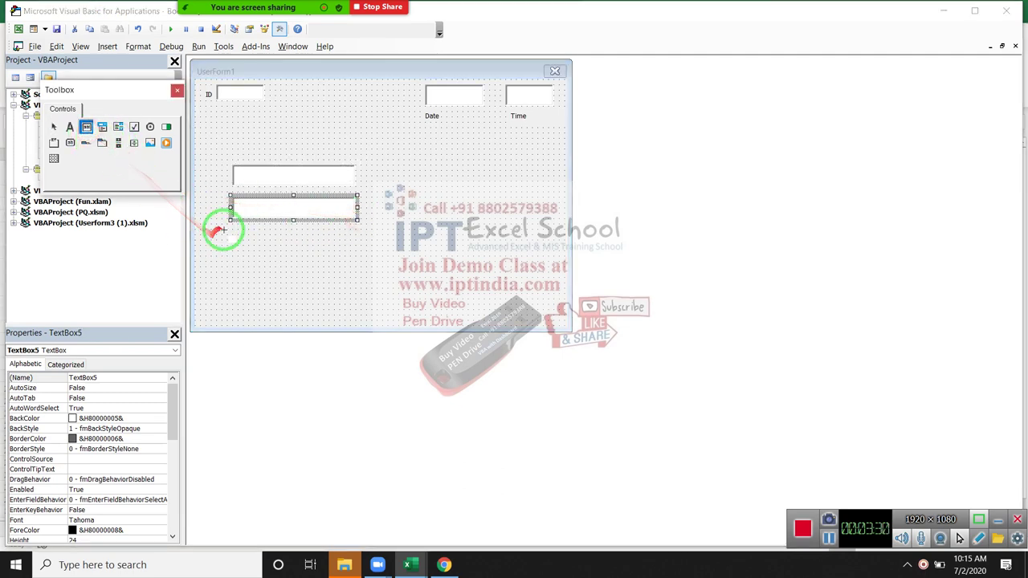
drag(234, 231, 293, 257)
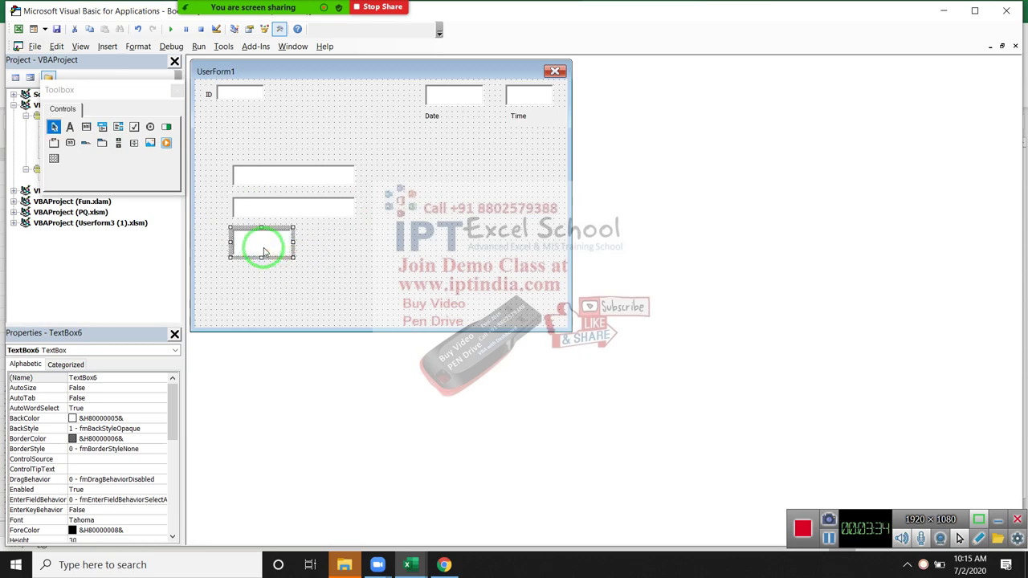
click(246, 248)
Make the three stacked text boxes the same height of 30.
ctrl+click(258, 207)
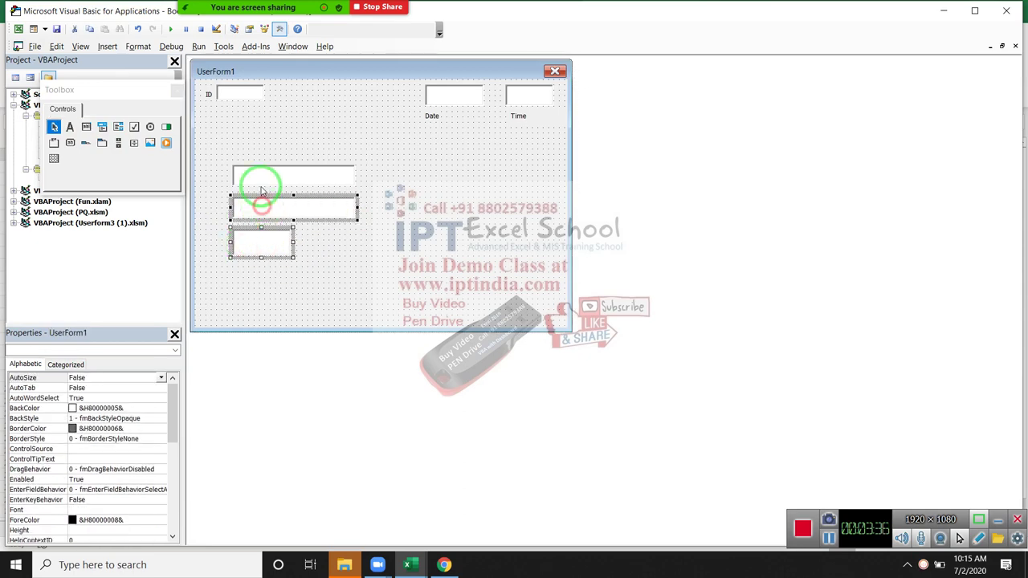
ctrl+click(259, 176)
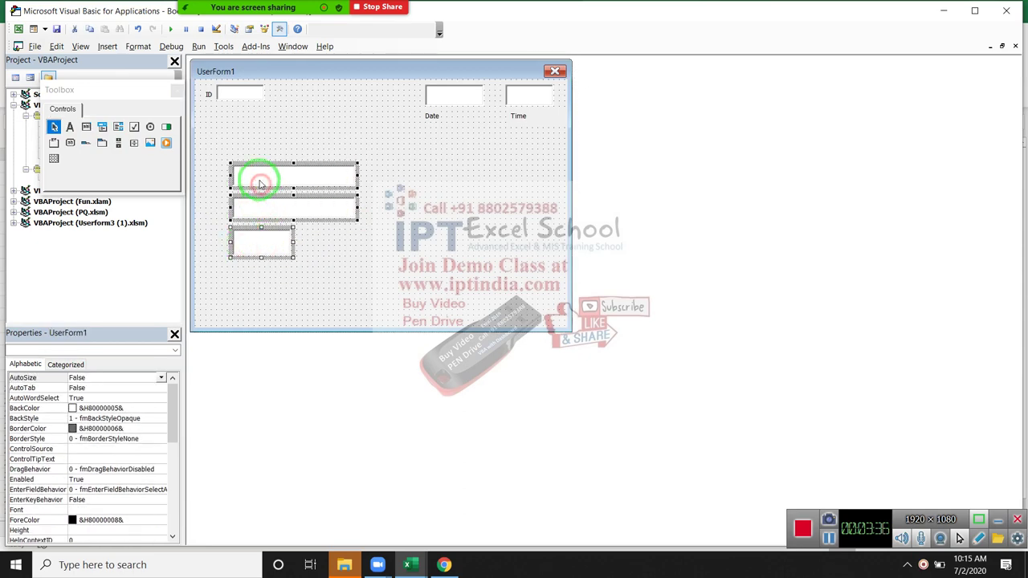
click(138, 46)
mouse_move(152, 61)
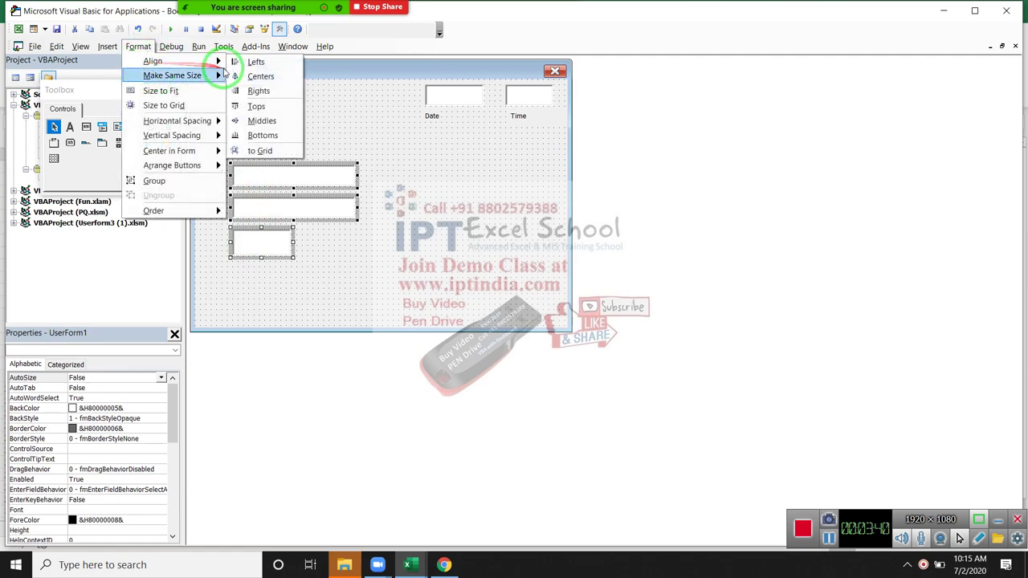
click(233, 64)
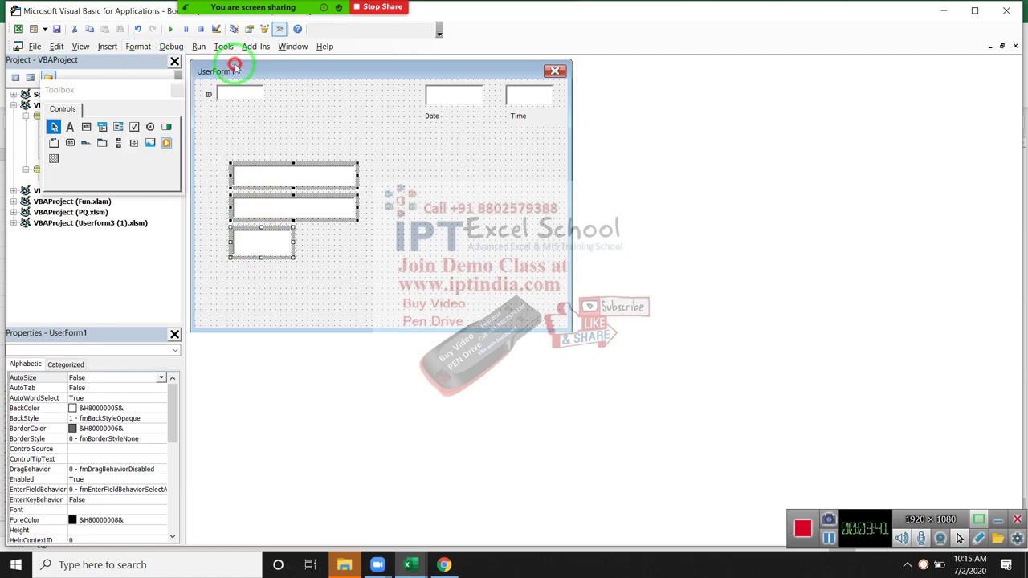
click(138, 46)
mouse_move(172, 74)
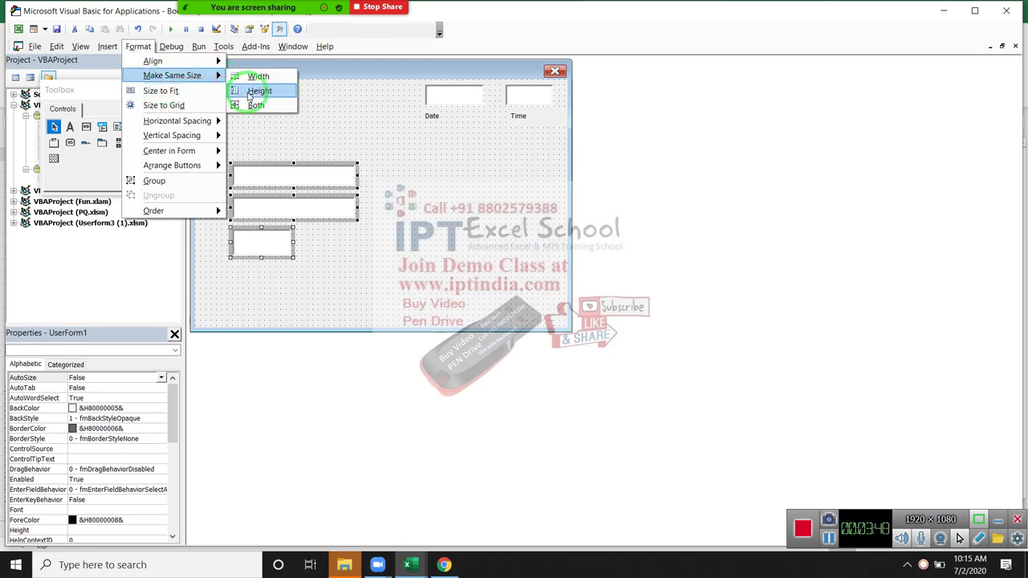
click(250, 90)
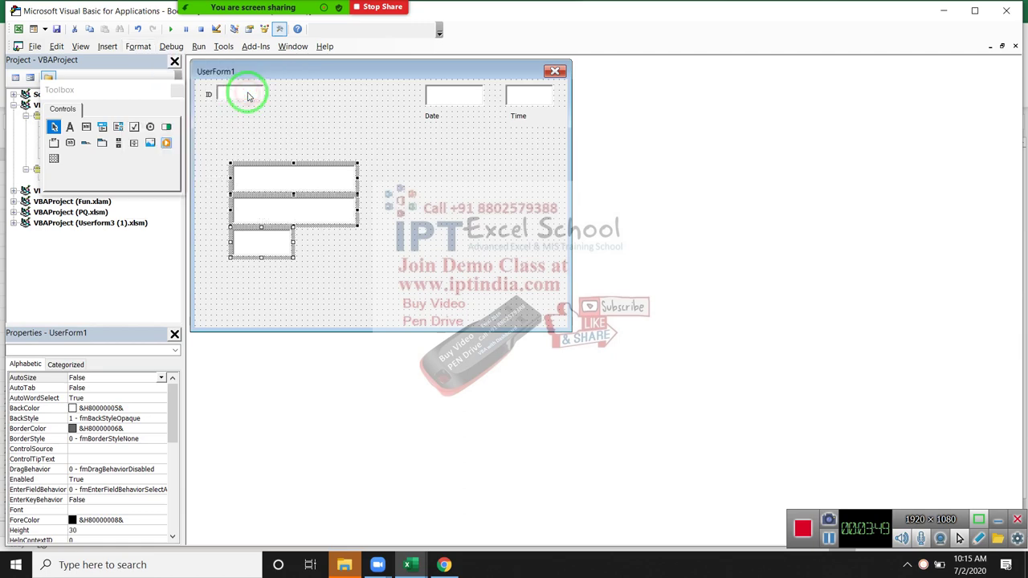
Shift each stacked text box slightly right so they share a left edge.
click(368, 249)
click(264, 171)
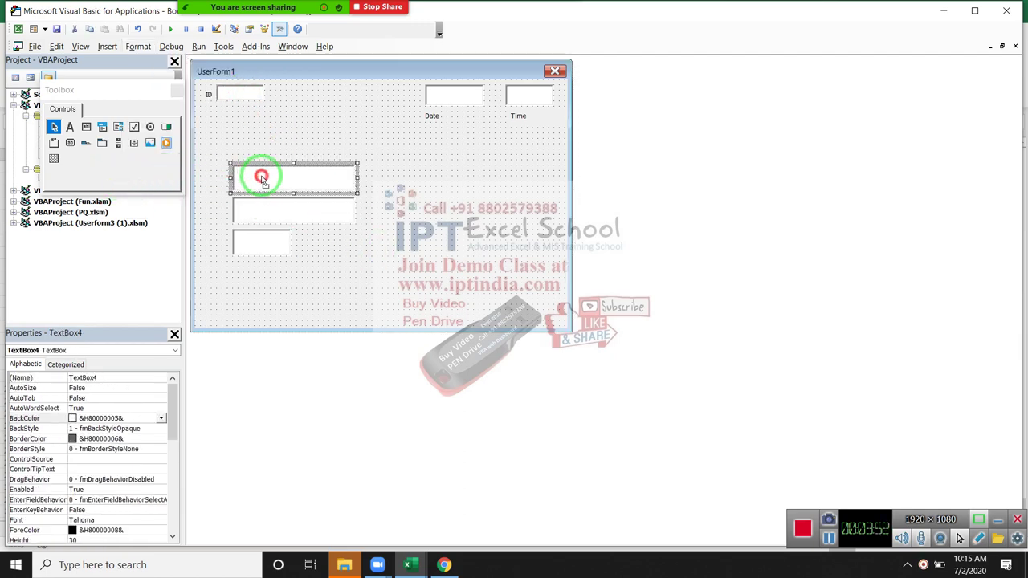
drag(267, 173, 277, 174)
click(262, 211)
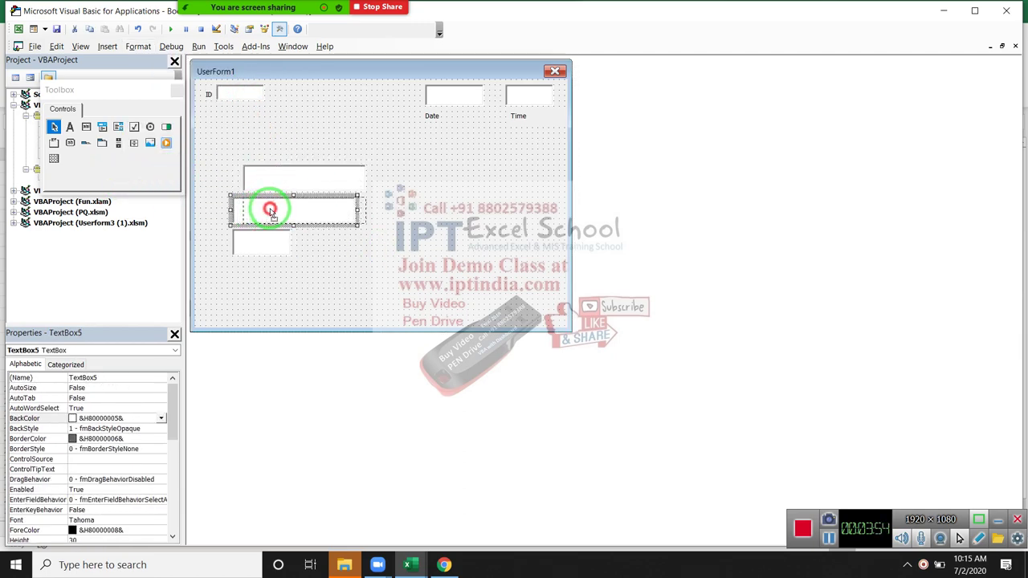
mouse_move(269, 210)
mouse_down()
mouse_move(262, 245)
mouse_move(275, 242)
mouse_up()
click(255, 268)
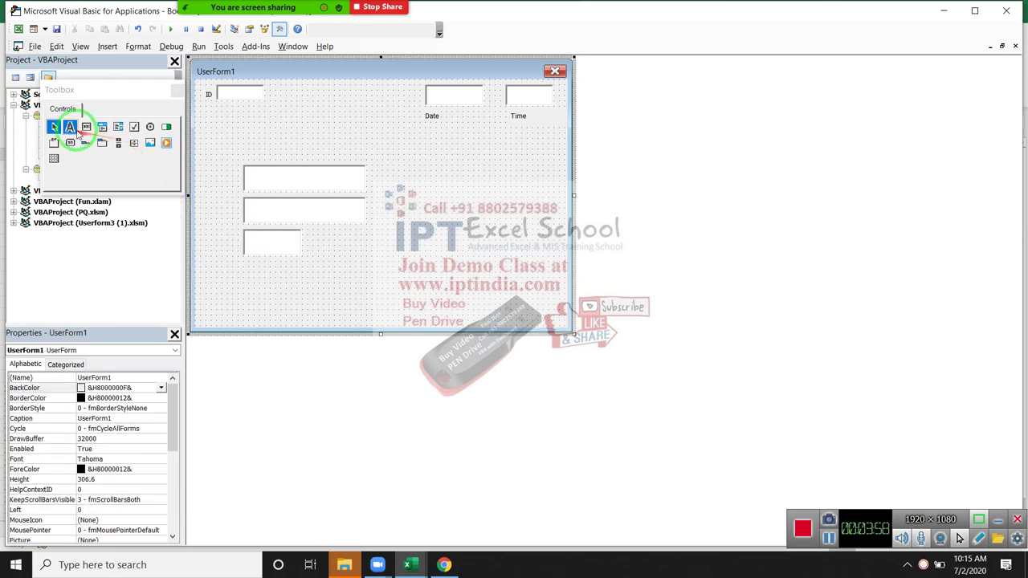
Add a 'Name' label left of the top stacked text box.
click(70, 127)
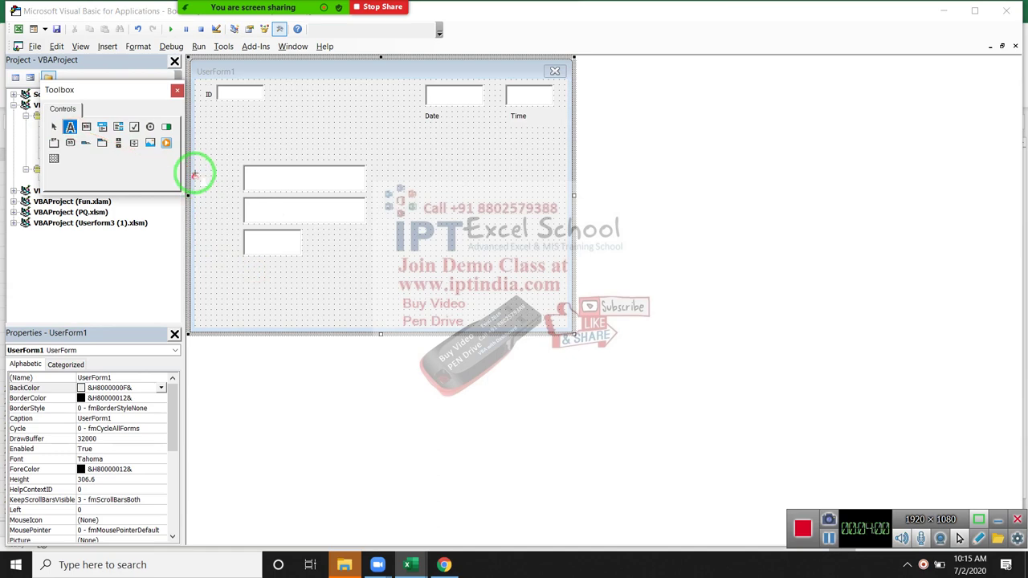
drag(198, 171, 232, 188)
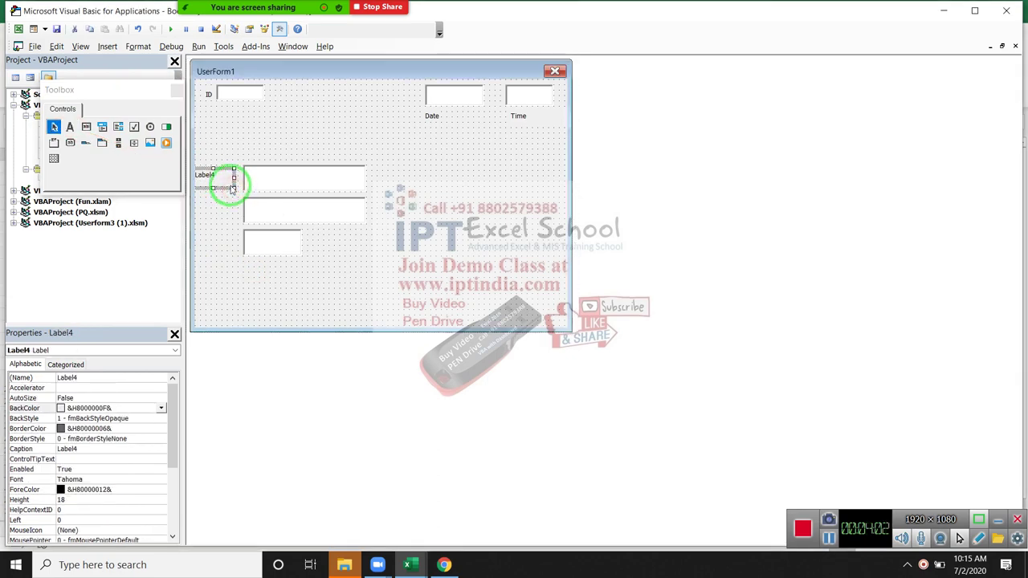
click(228, 185)
text(Name)
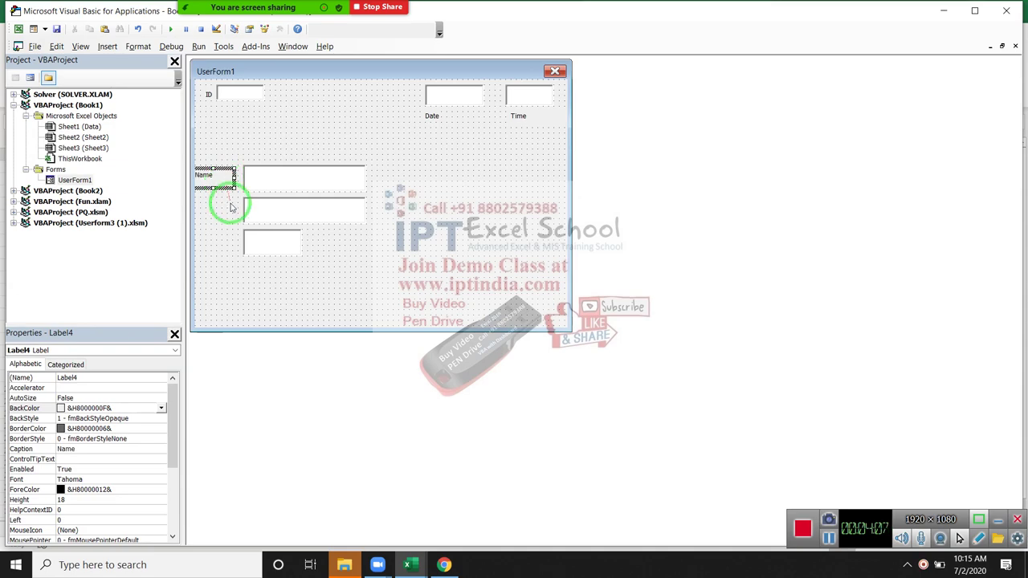
click(218, 211)
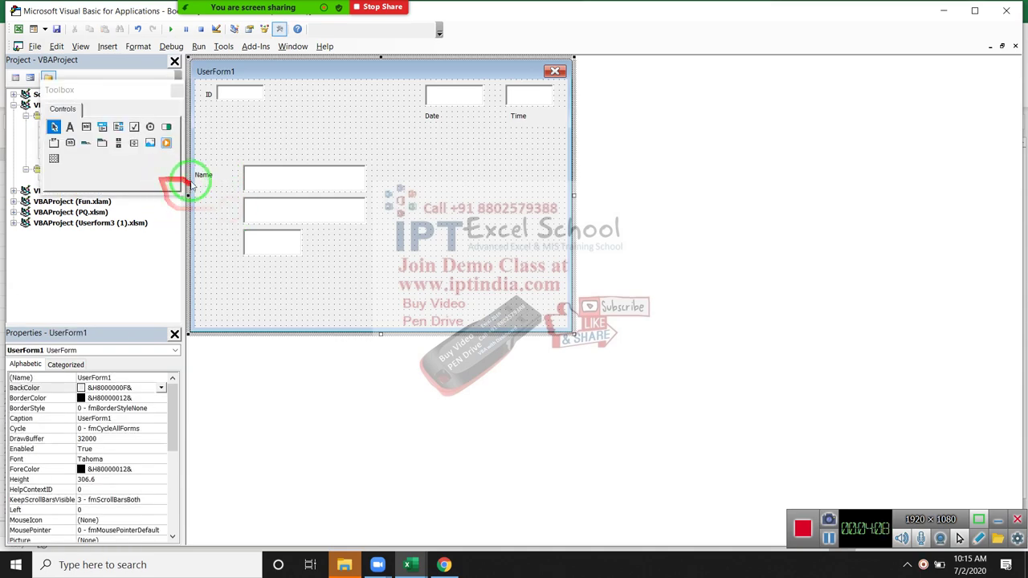
click(207, 184)
click(200, 211)
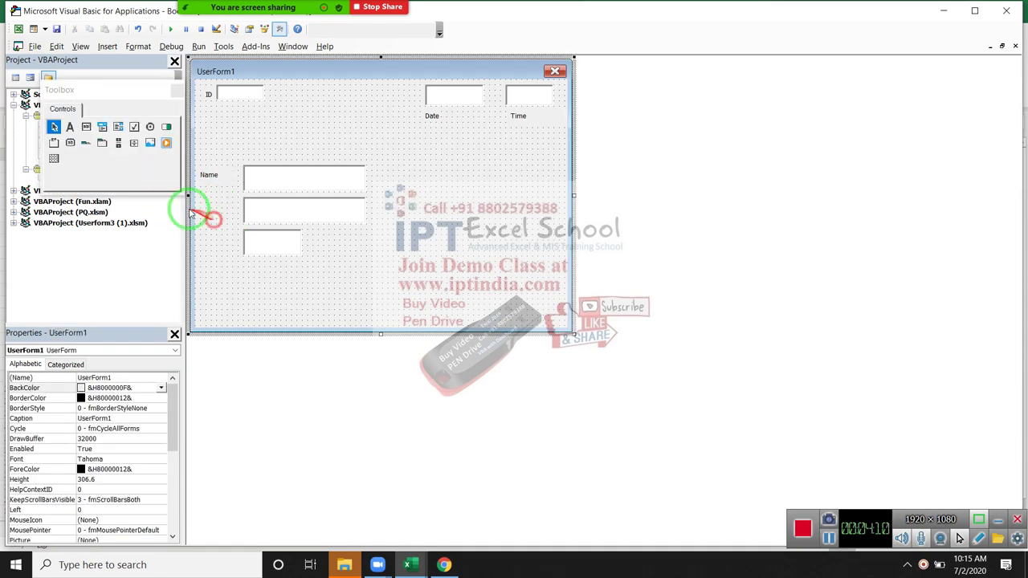
Add 'City' and 'Amt' labels left of the middle and bottom text boxes.
click(70, 127)
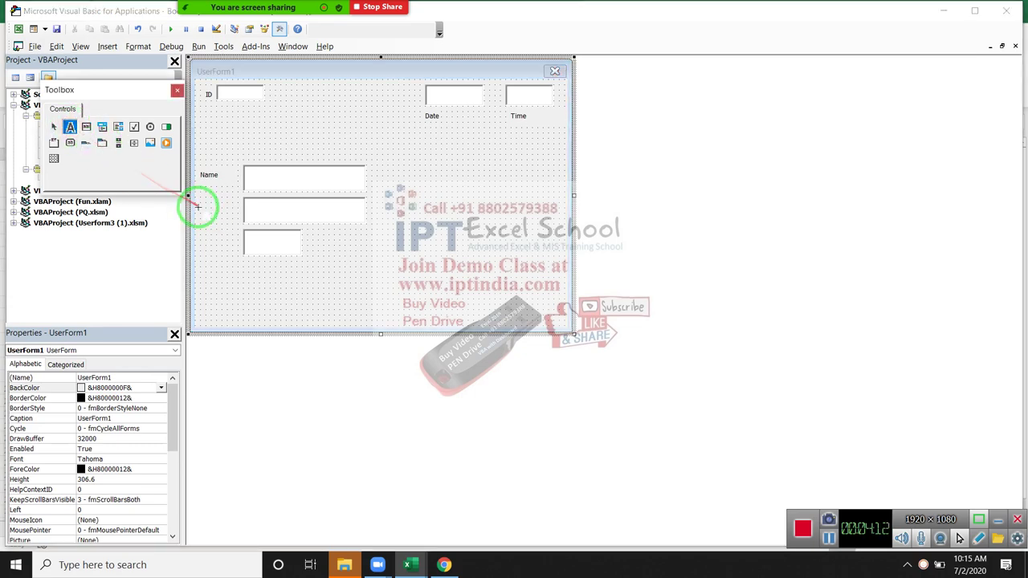
drag(202, 201, 235, 220)
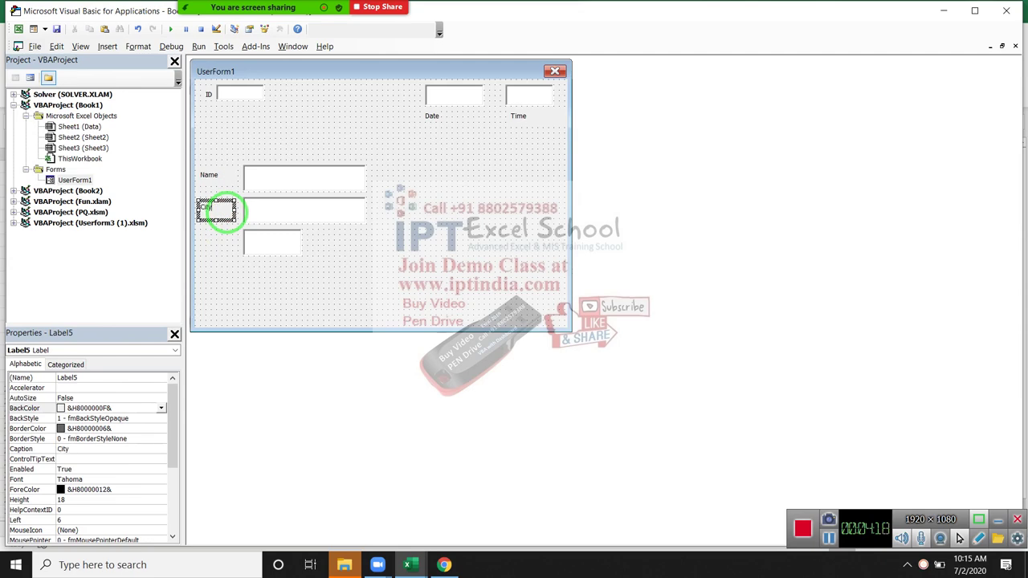
click(221, 246)
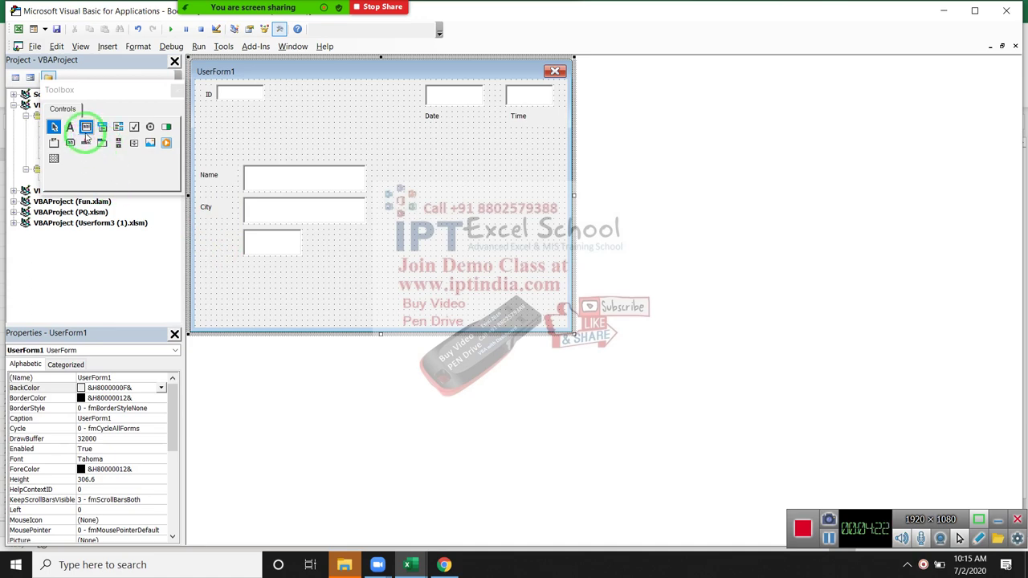
click(70, 127)
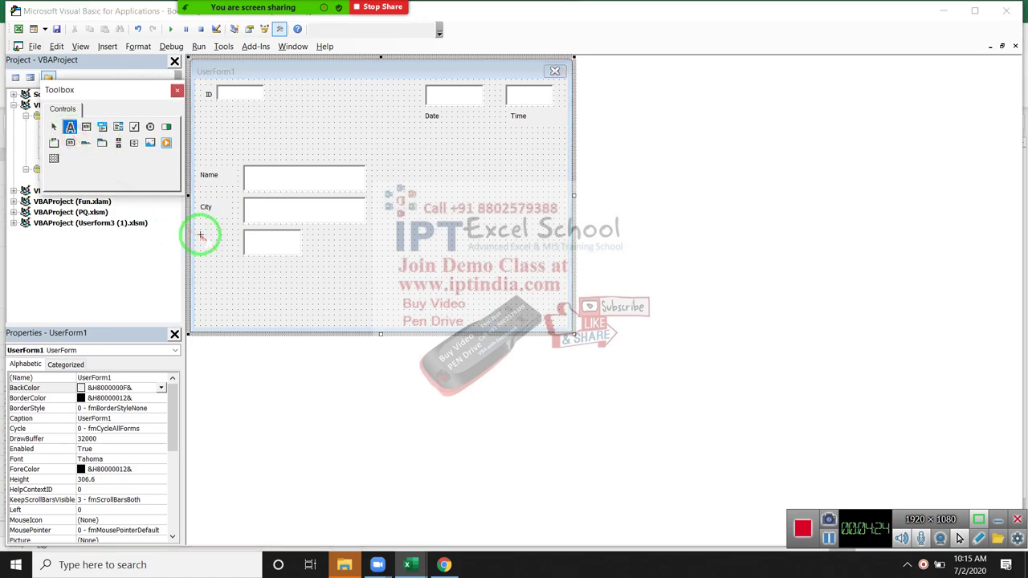
drag(201, 233, 234, 255)
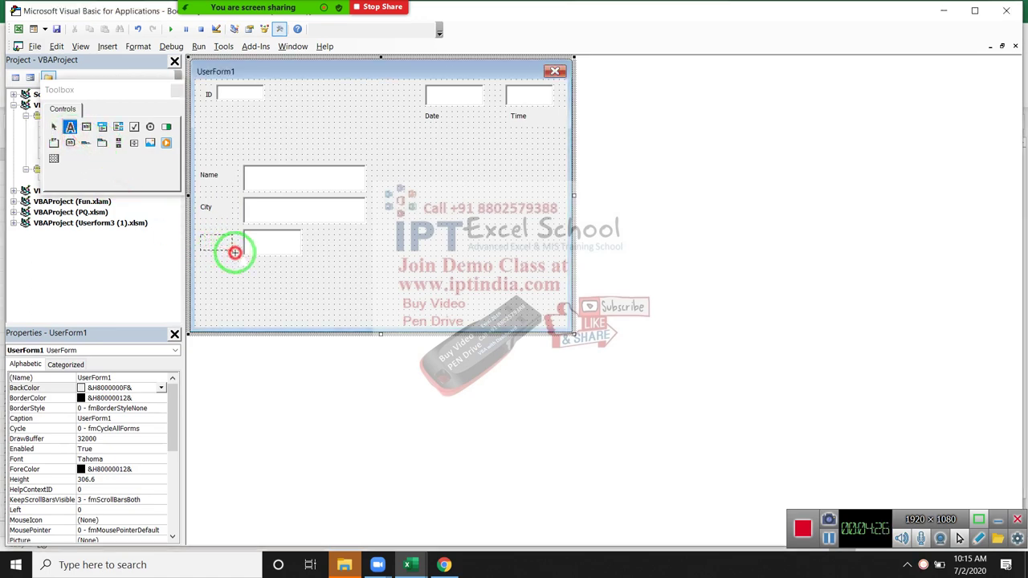
click(227, 247)
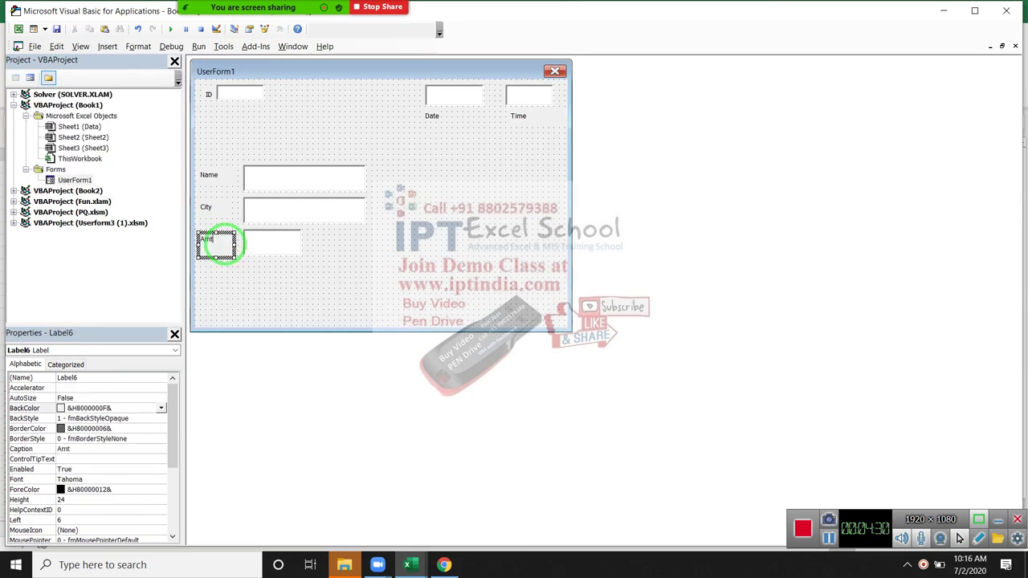
click(366, 273)
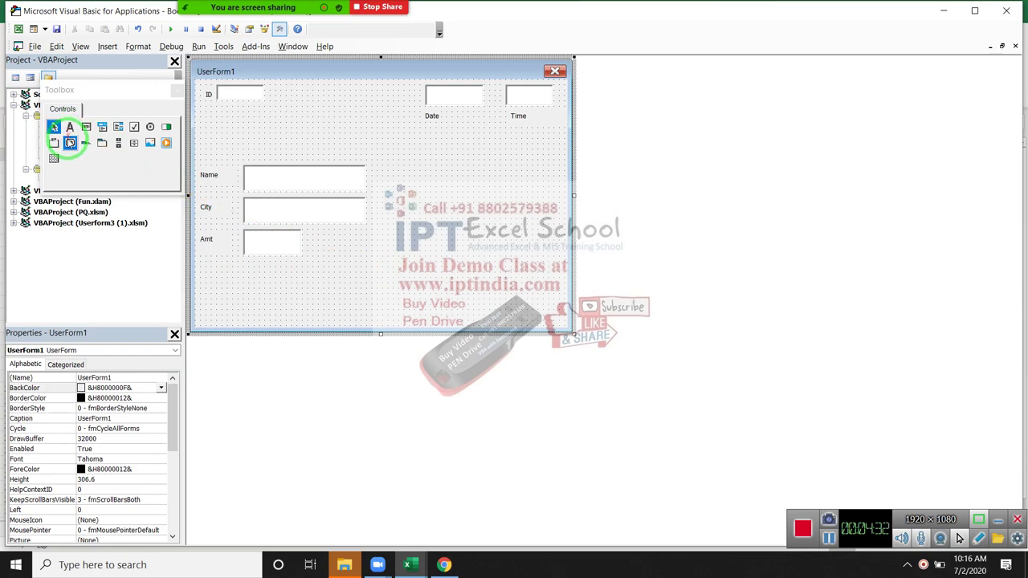
click(70, 142)
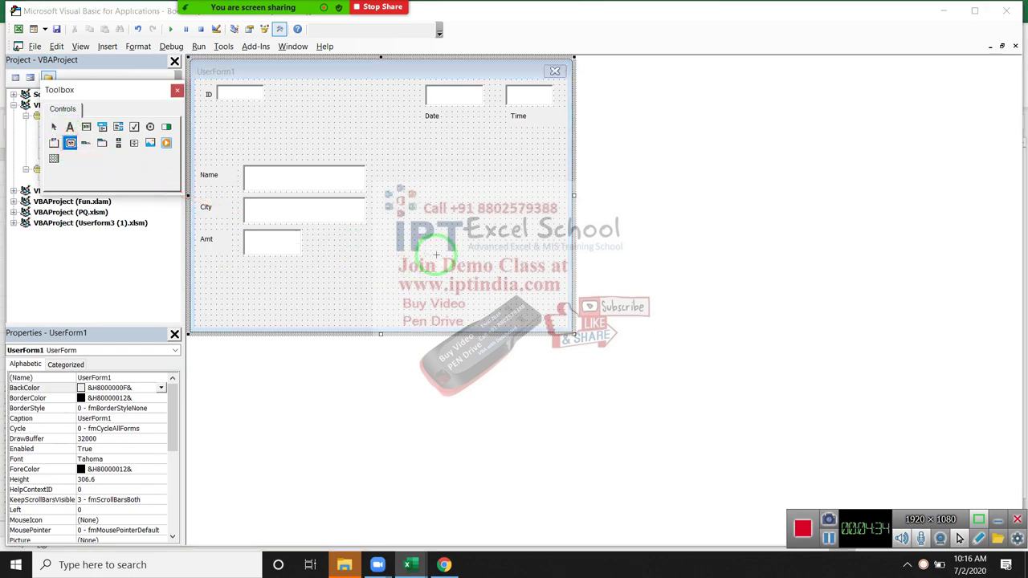
Draw a 'Submit' button at the form's lower right and a 'Clear' button left of it.
drag(442, 245, 529, 268)
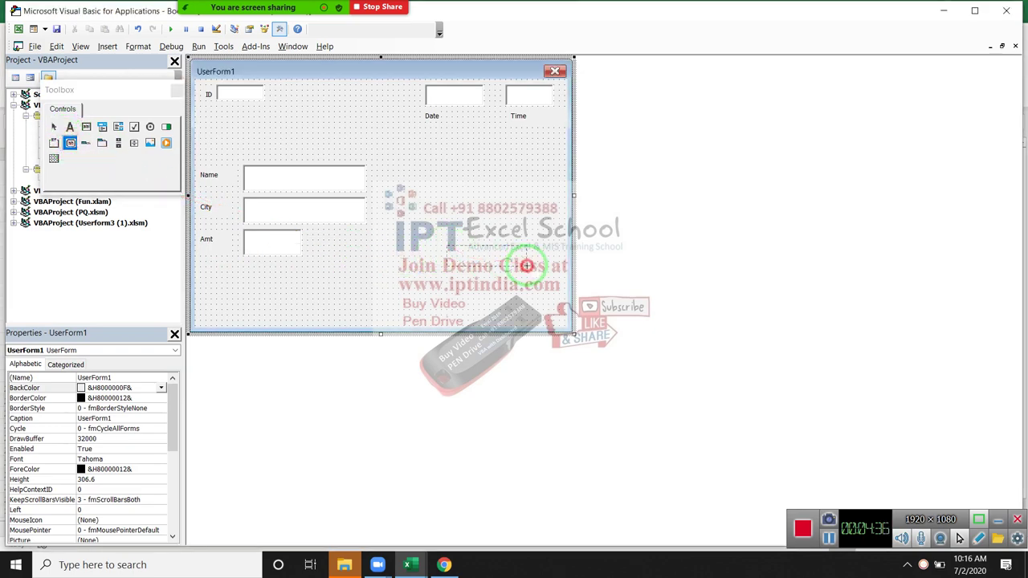
click(497, 259)
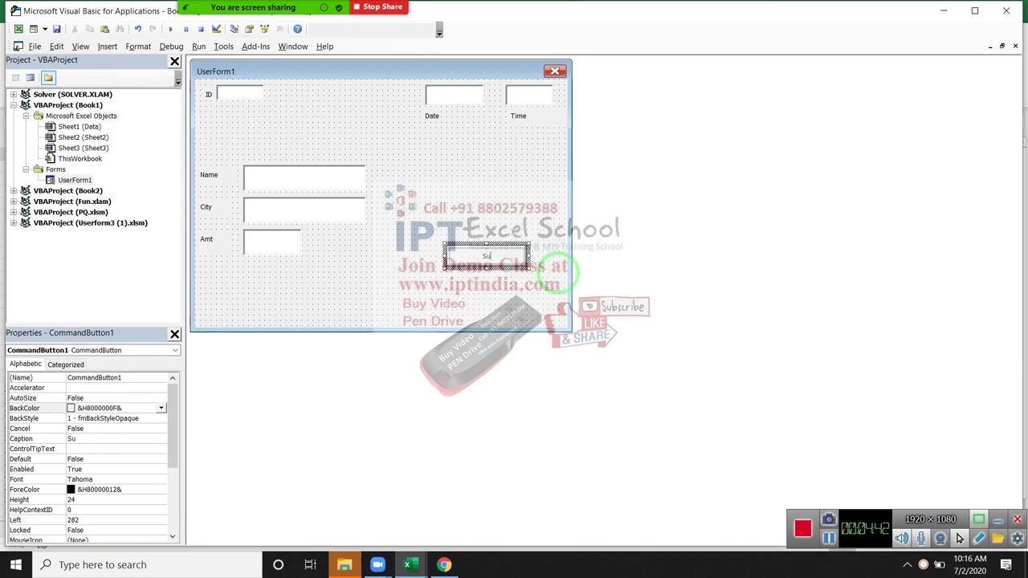
click(452, 276)
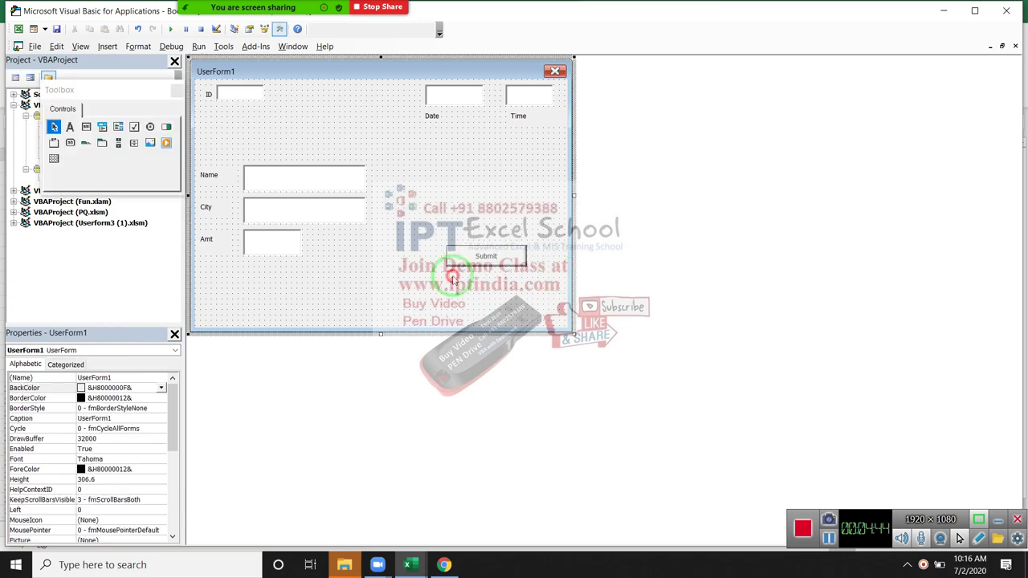
click(71, 145)
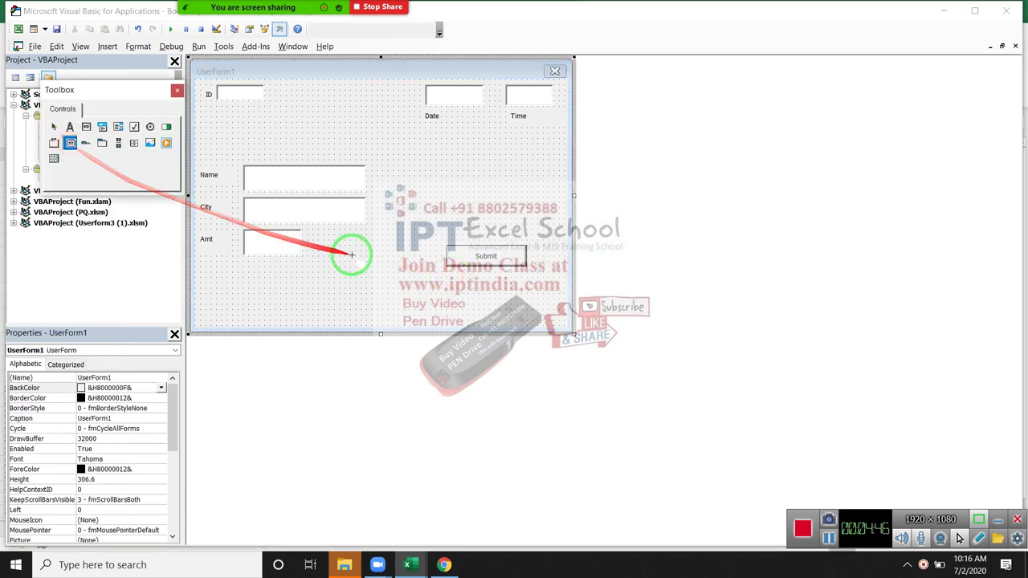
drag(367, 241, 439, 269)
text(Clear)
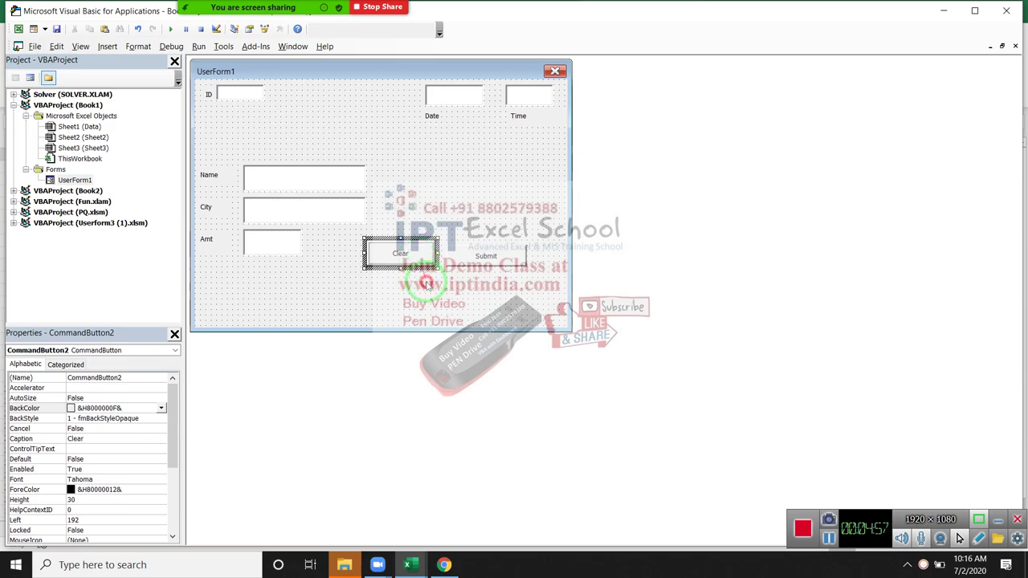
click(425, 283)
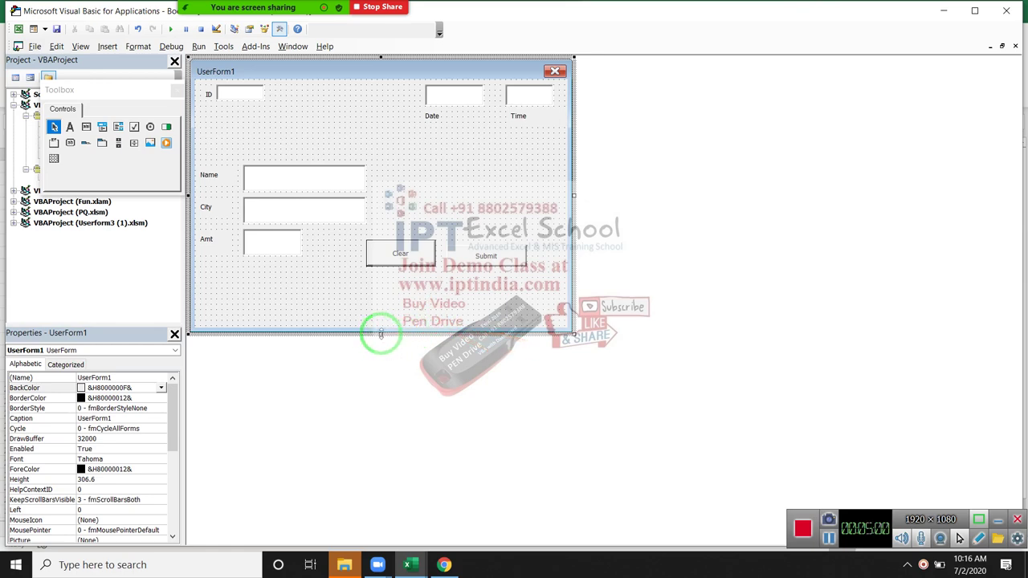
Shorten the form and make the Submit button the same size as Clear.
drag(381, 331, 381, 296)
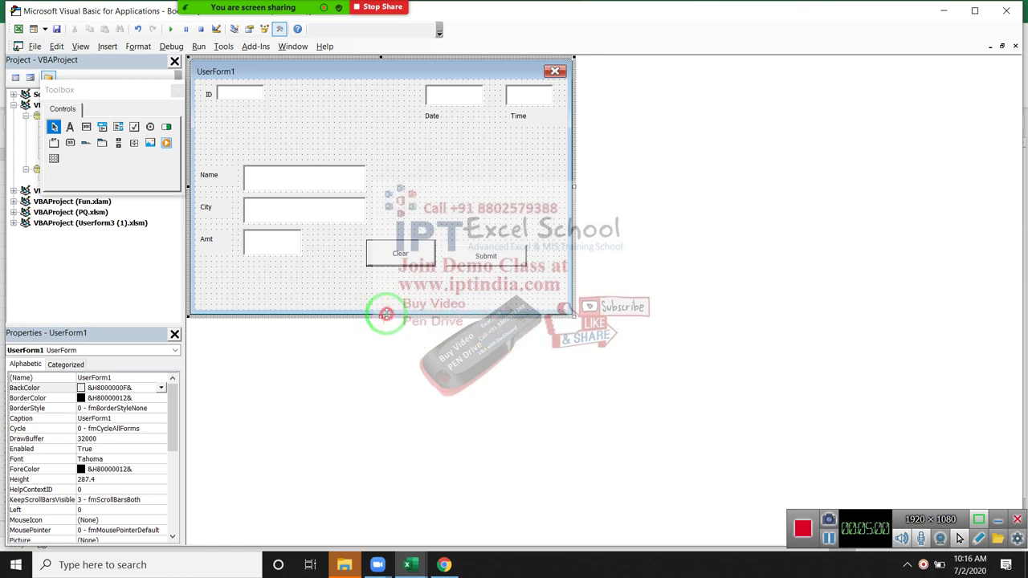
click(417, 268)
ctrl+click(461, 259)
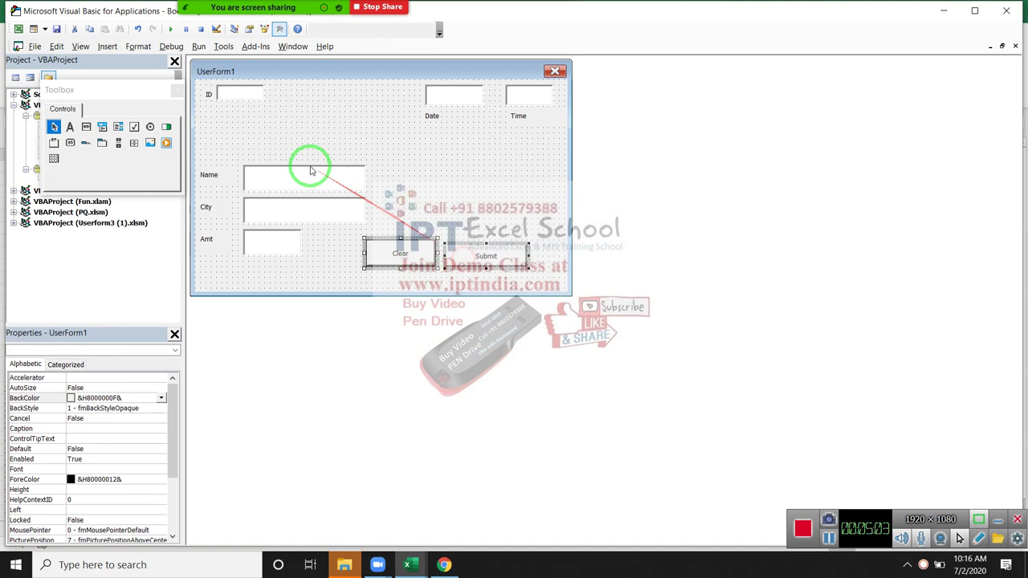
click(138, 46)
mouse_move(171, 75)
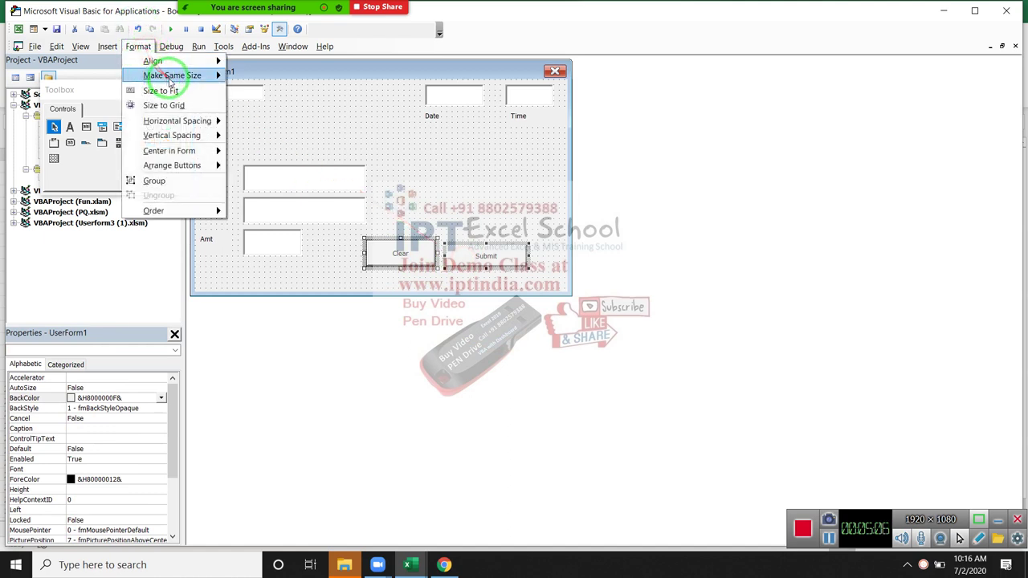
click(256, 104)
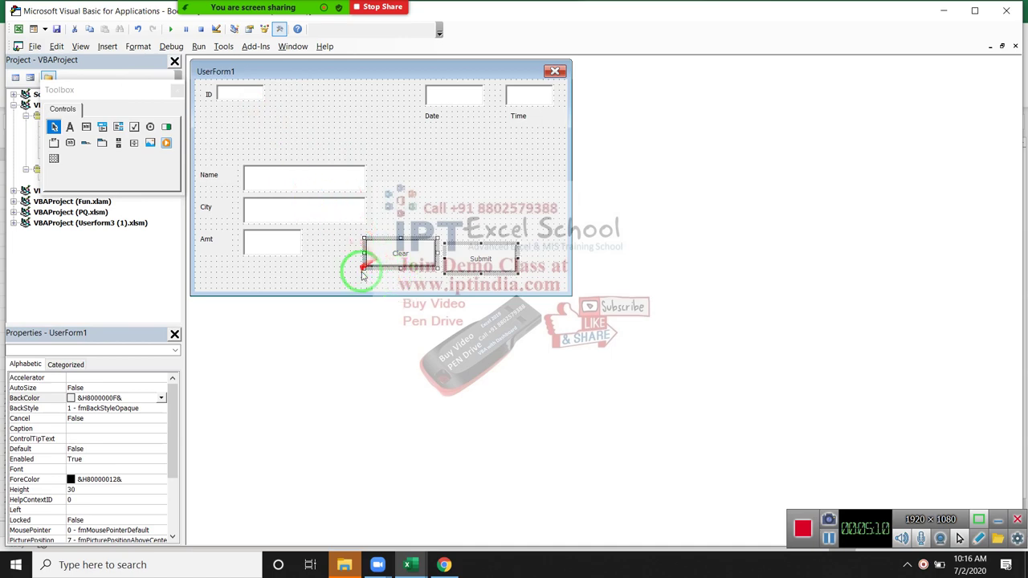
Move the Submit button up so it sits level with Clear.
click(444, 274)
click(448, 265)
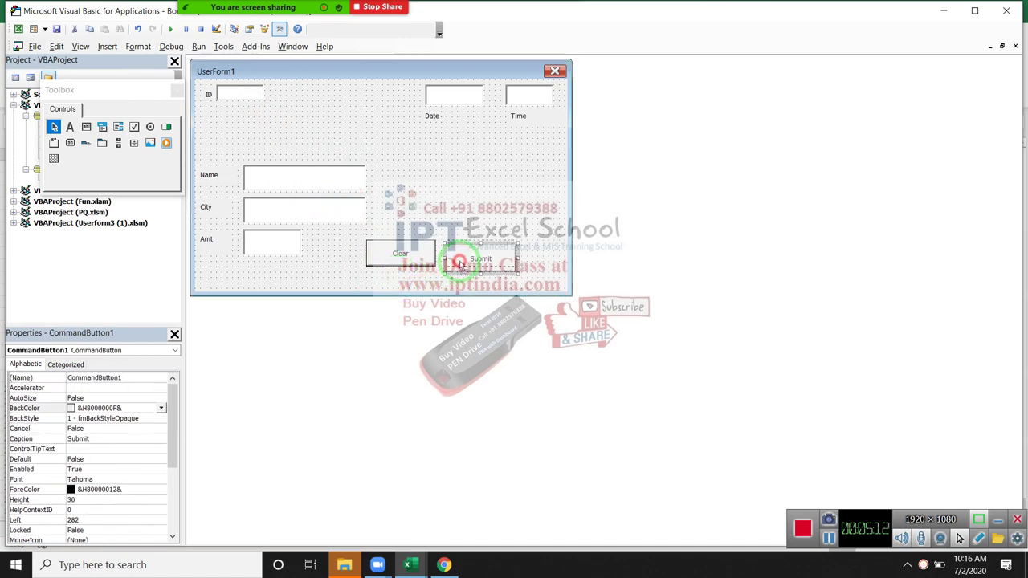
drag(449, 261, 450, 255)
click(436, 284)
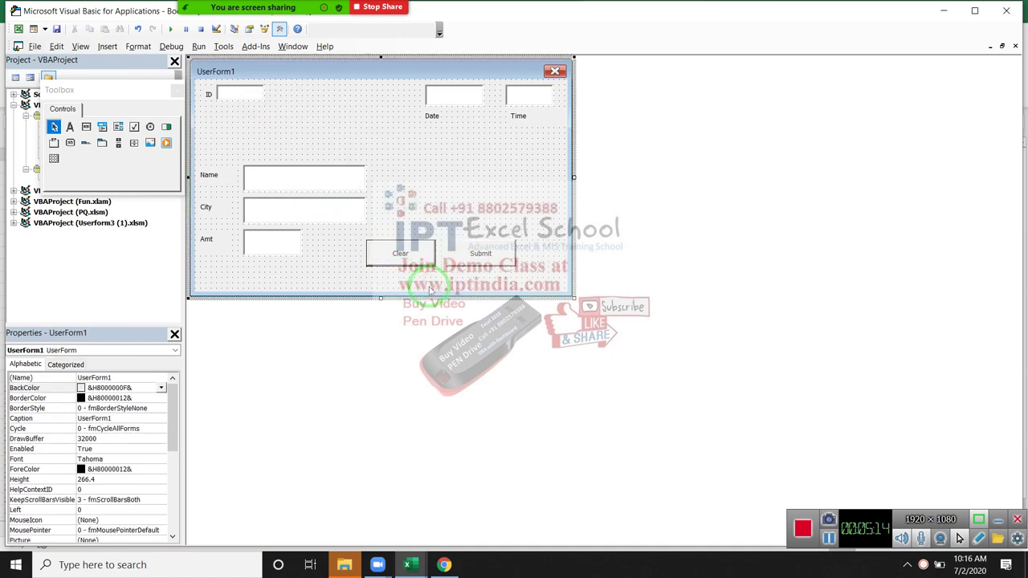
drag(430, 291, 454, 208)
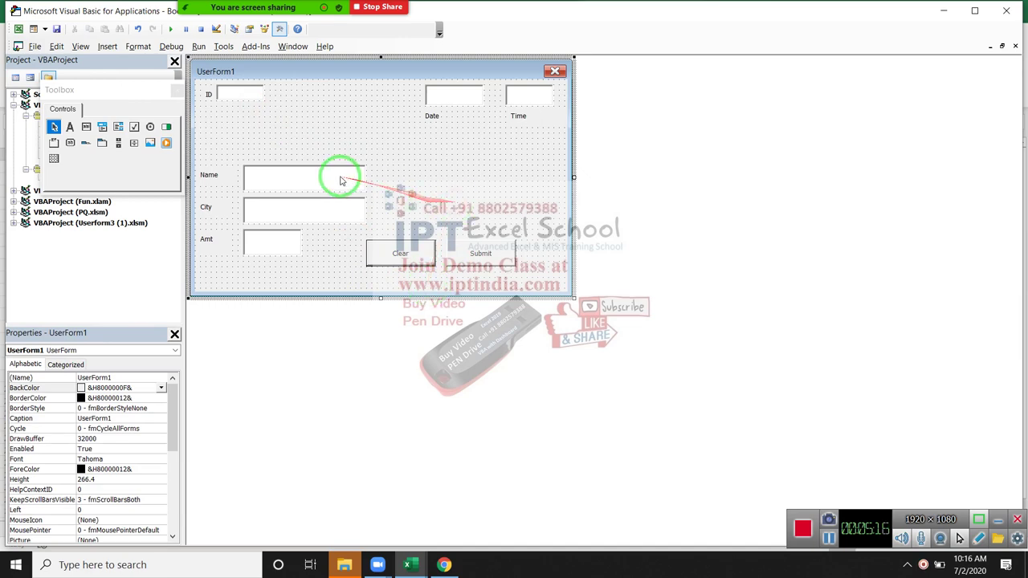
Caption the form 'Data Entry' and add a 'Fees Details Entry Form' label below the ID field.
click(125, 418)
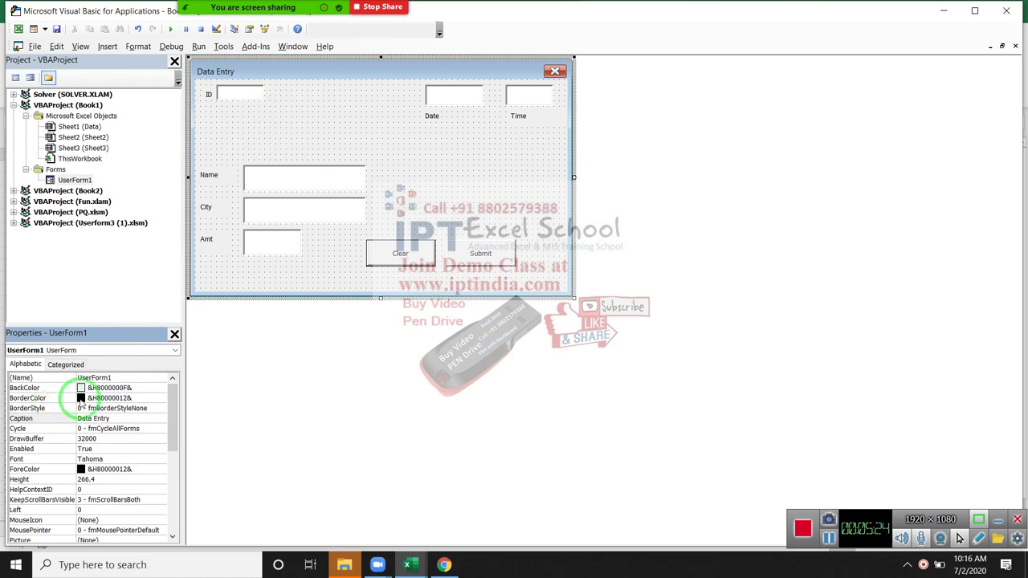
click(436, 177)
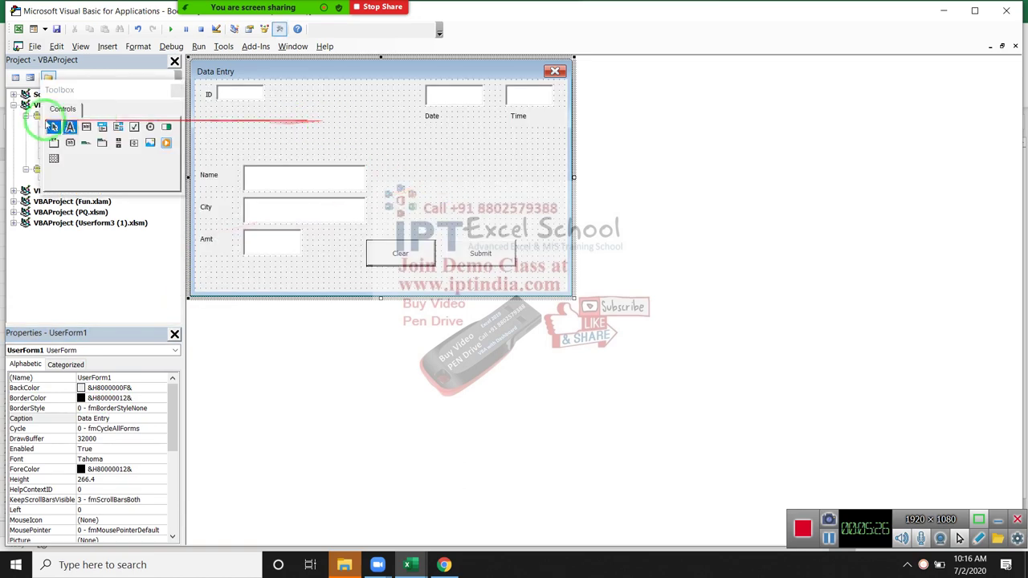
click(70, 126)
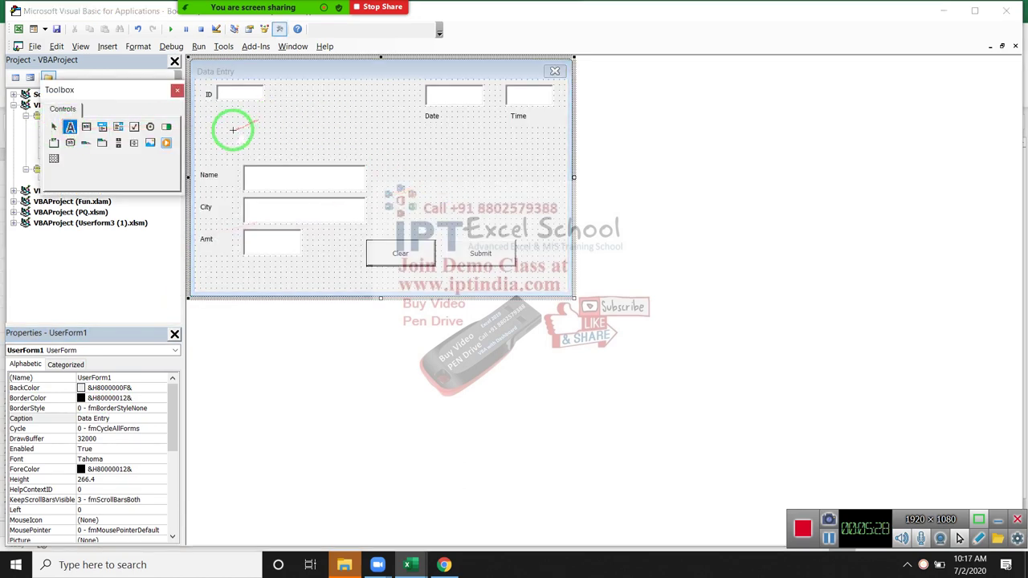
drag(217, 118, 416, 147)
click(340, 132)
text(Fees Details Entry Form)
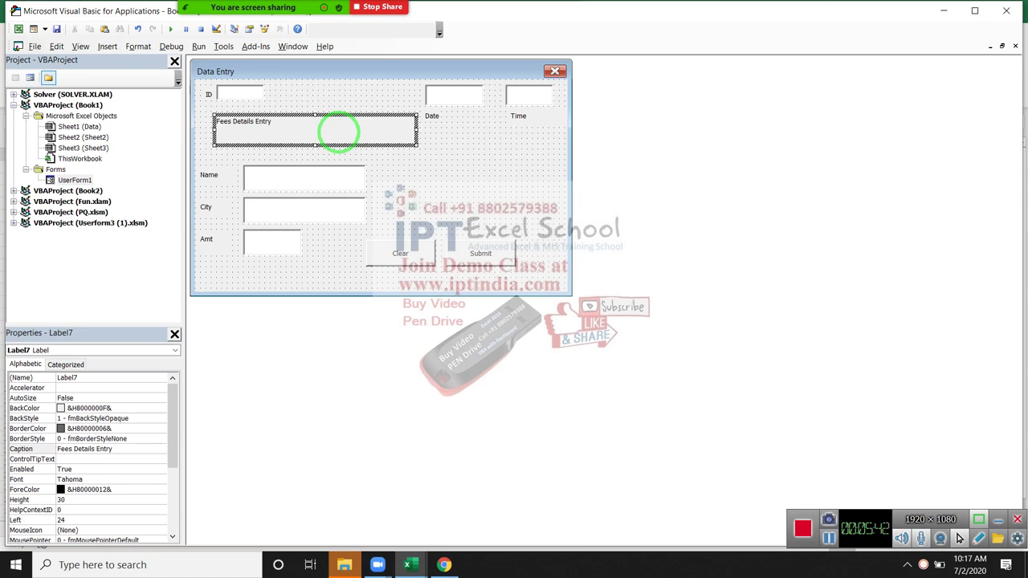
Make the Fees Details Entry Form label slightly taller.
click(432, 160)
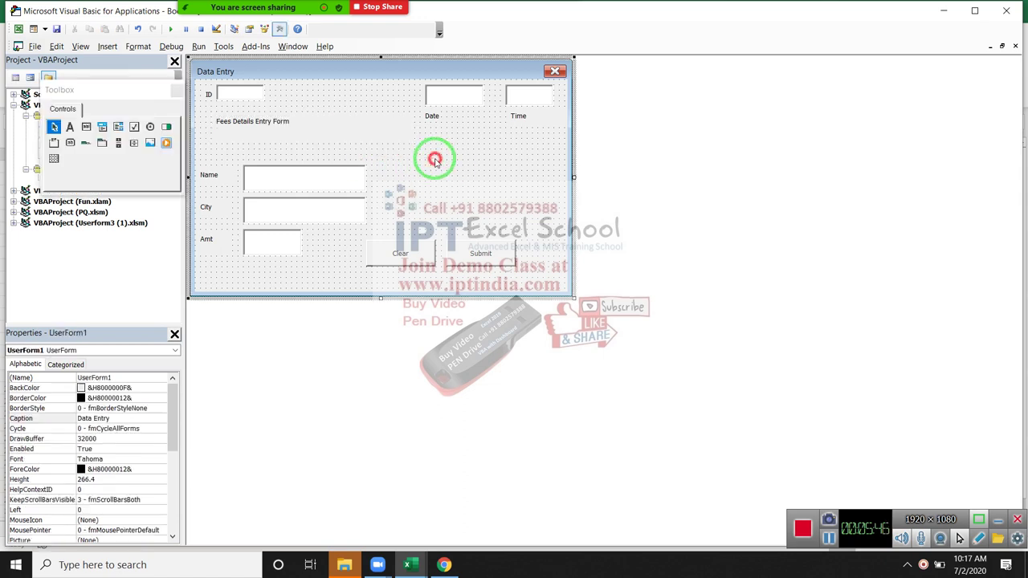
click(383, 131)
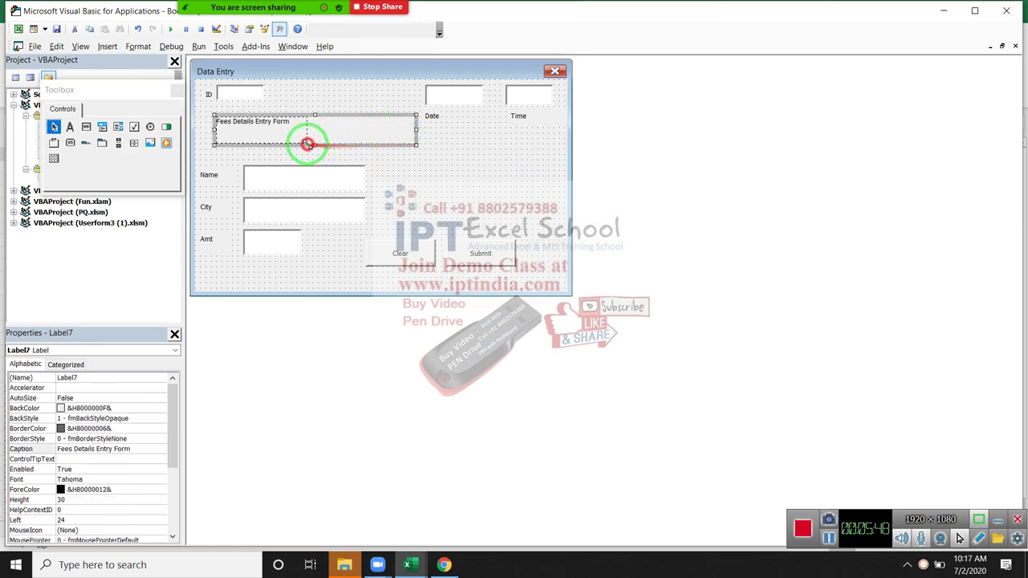
drag(413, 147, 415, 152)
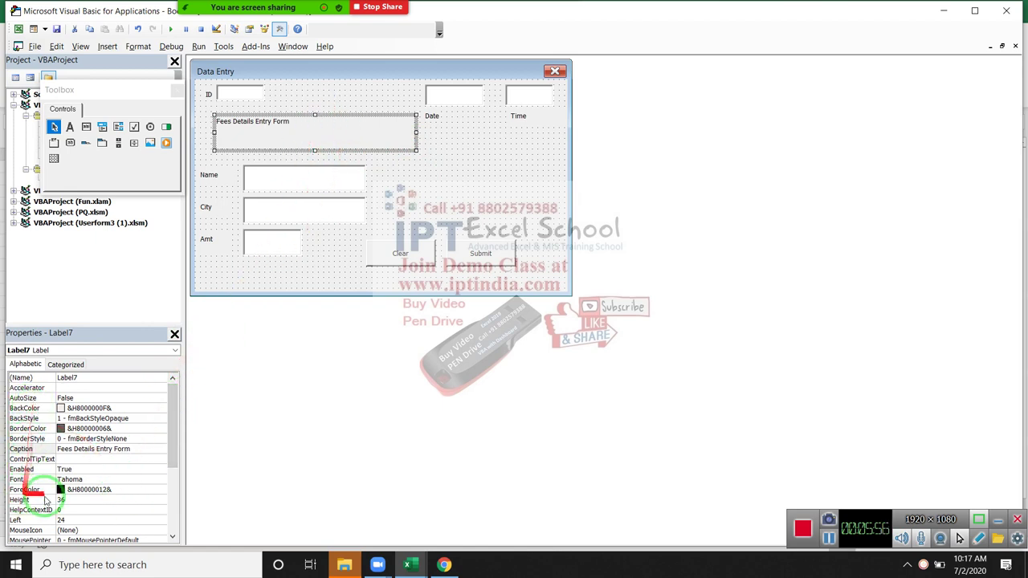
Set the heading's font to bold, underlined, size 16.
click(105, 480)
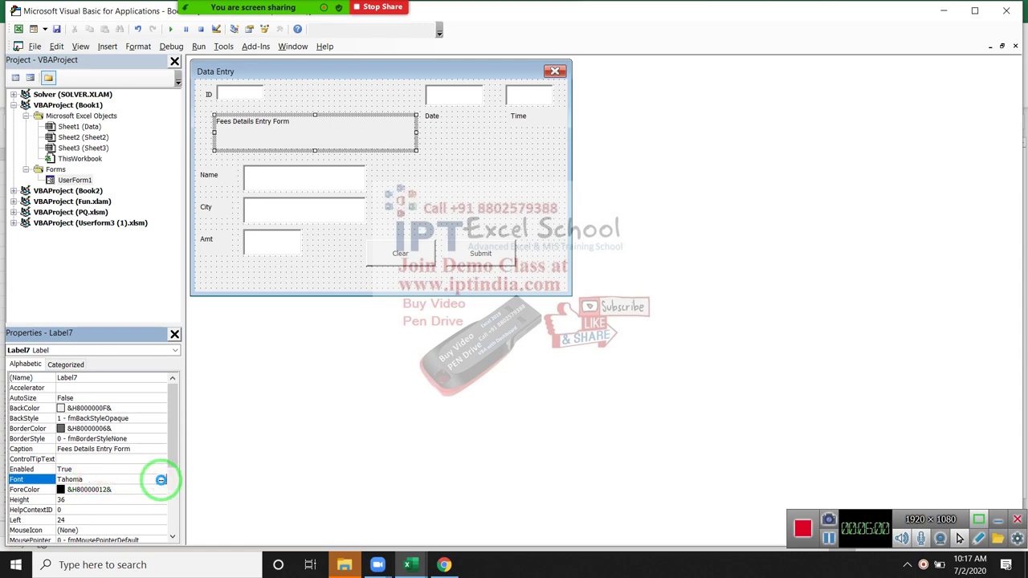
click(161, 479)
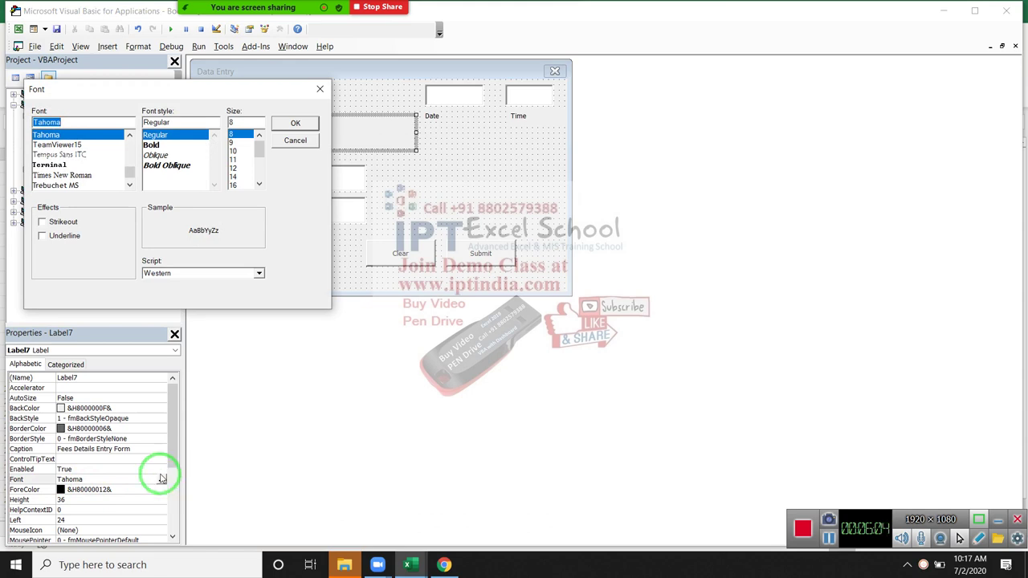
click(161, 145)
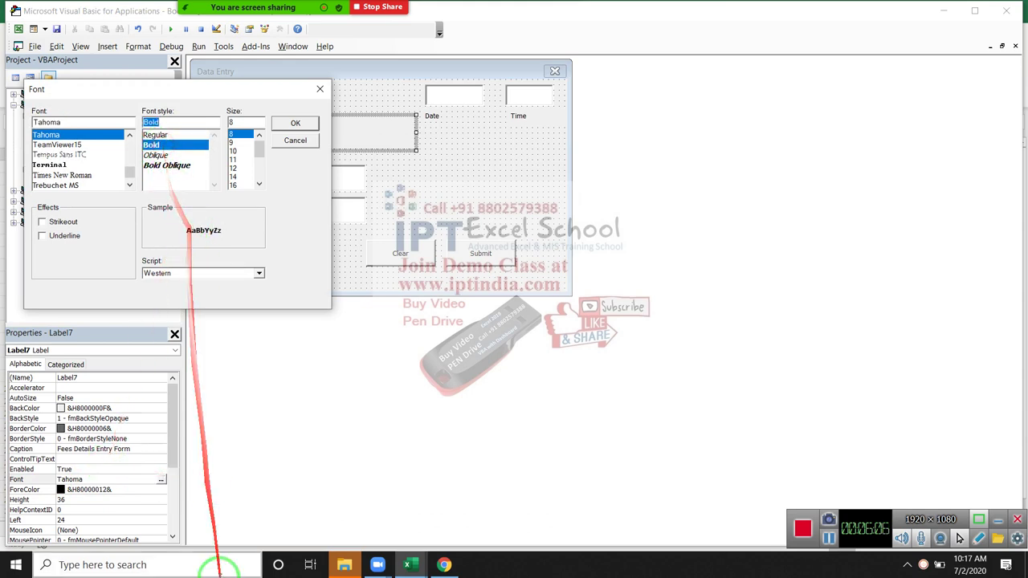
click(66, 238)
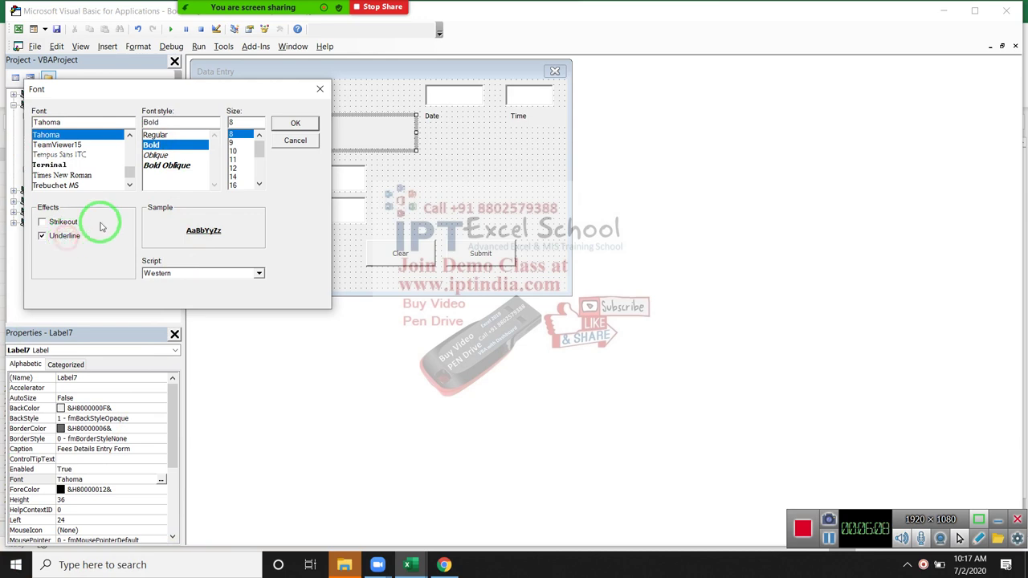
click(234, 186)
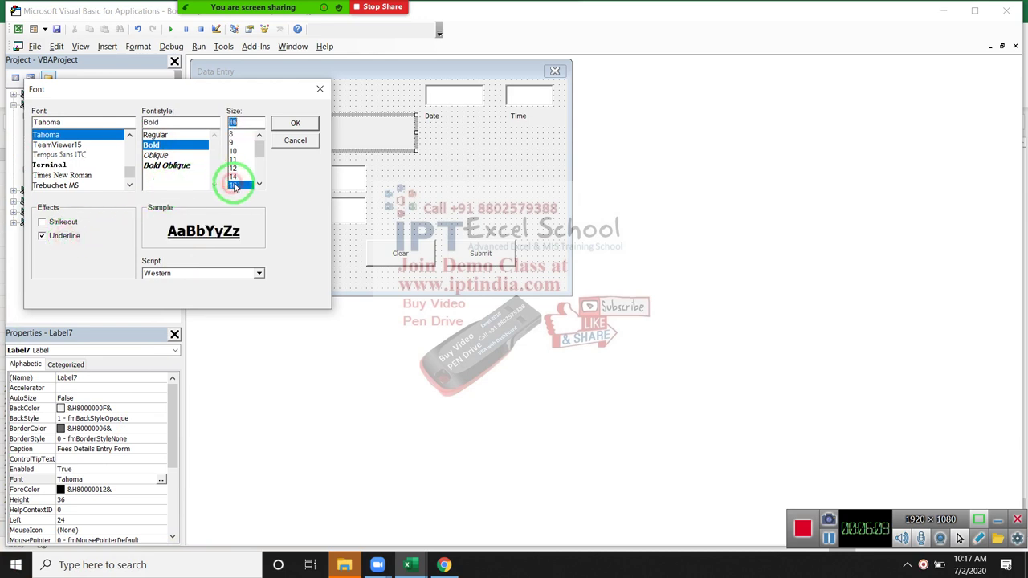
click(289, 124)
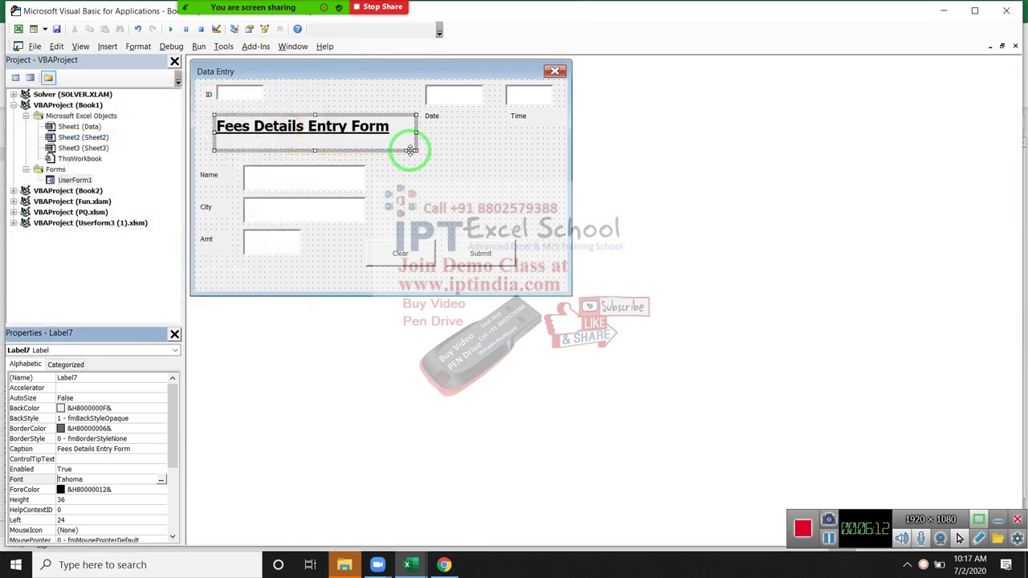
click(416, 150)
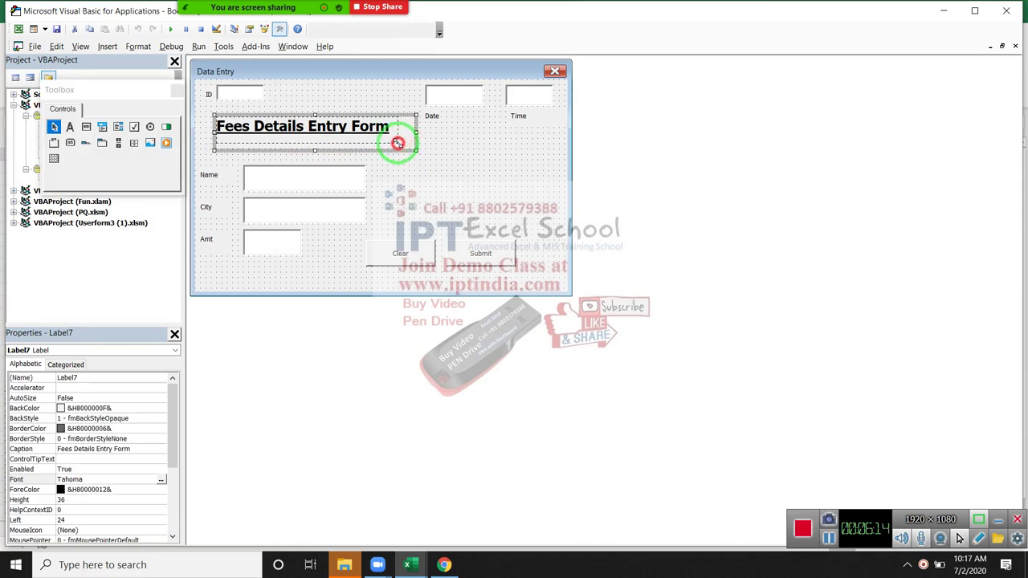
click(423, 162)
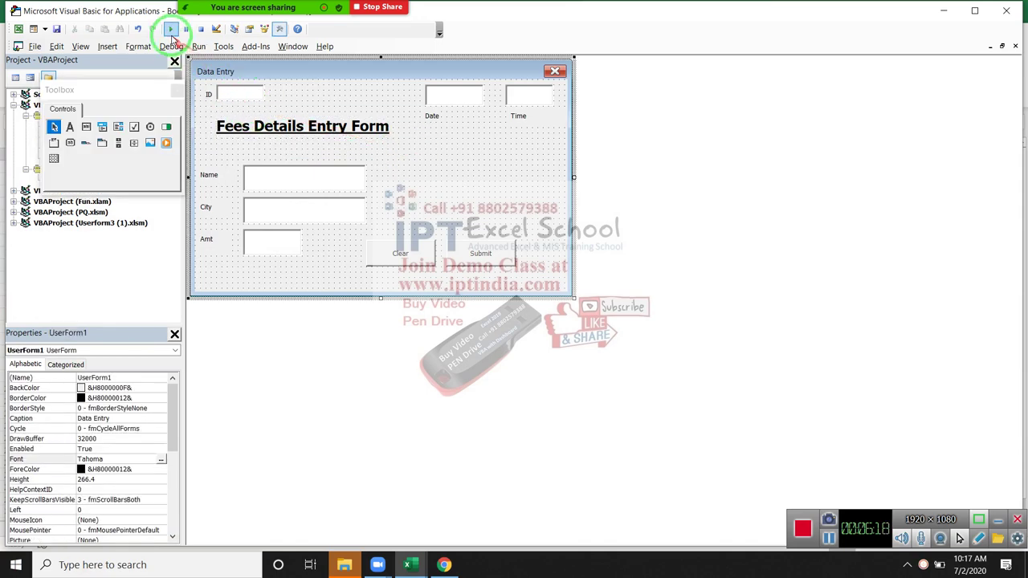
click(169, 30)
click(598, 197)
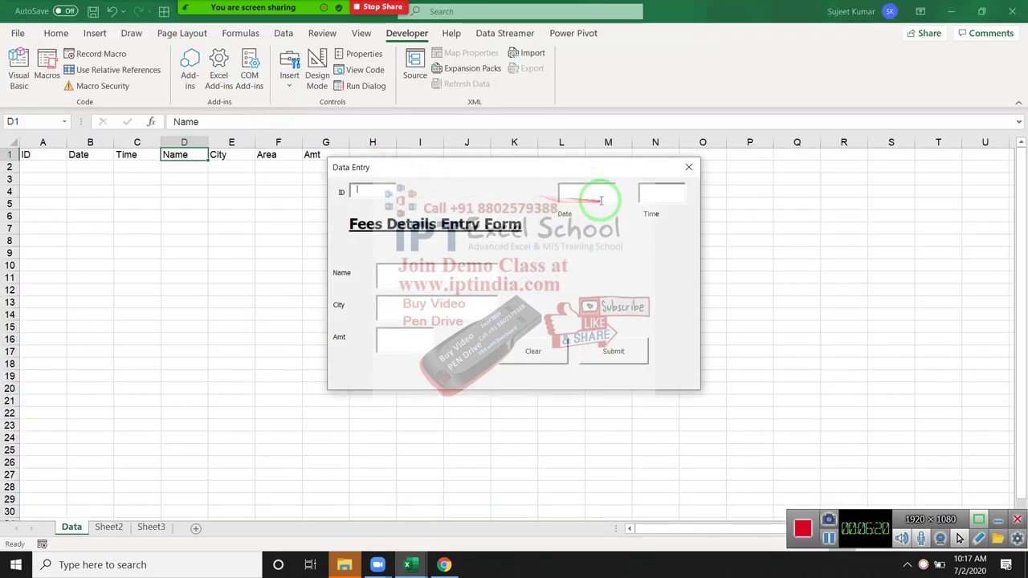
click(656, 265)
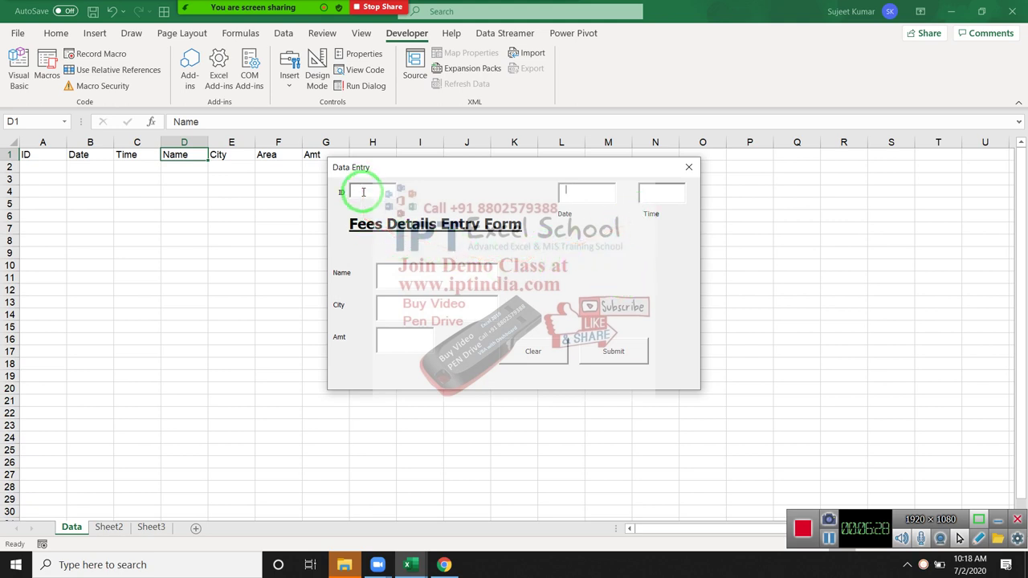
click(687, 168)
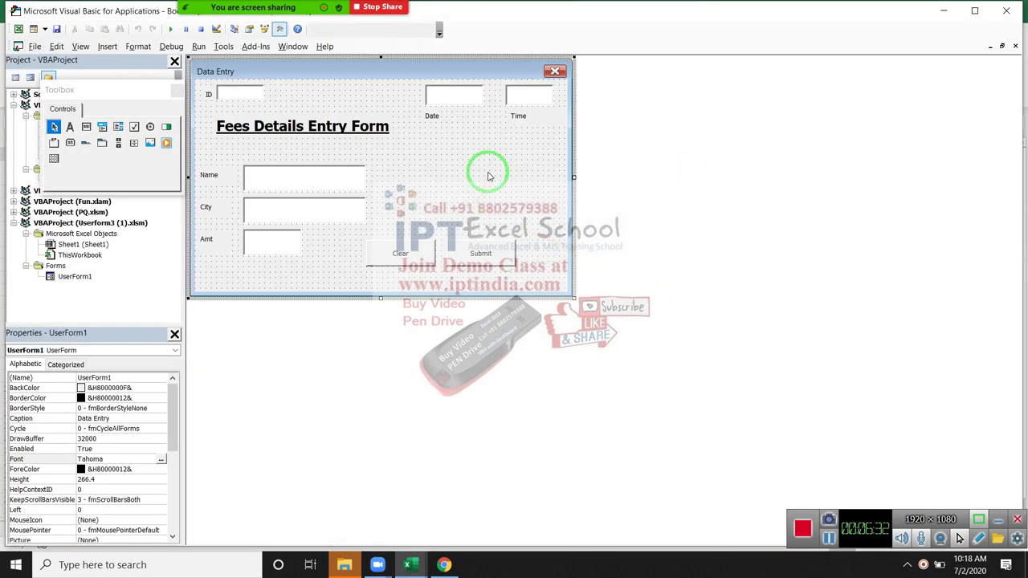
Add an empty UserForm_Initialize procedure and delete the unused Click subs.
double_click(487, 171)
click(616, 62)
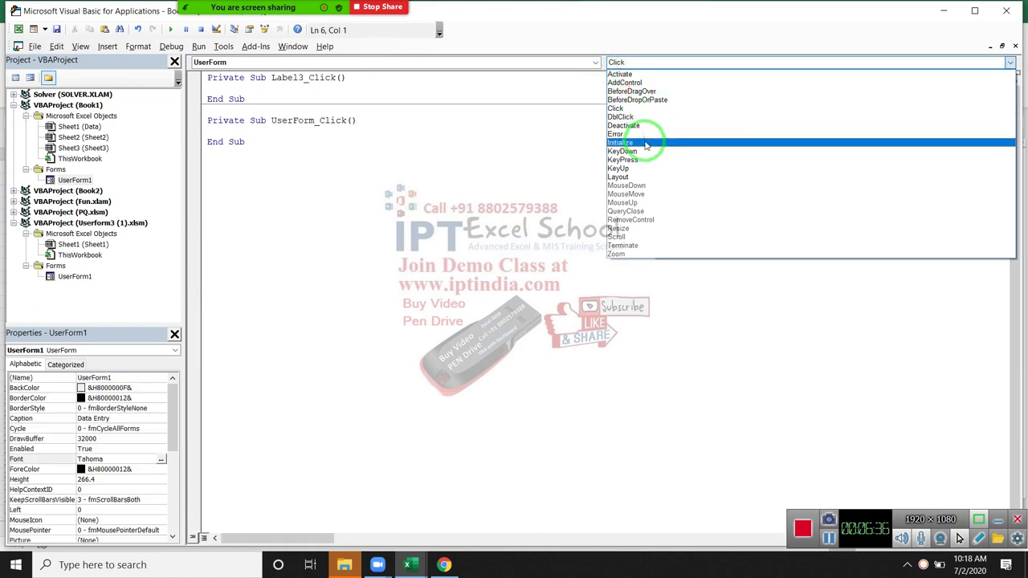
click(645, 144)
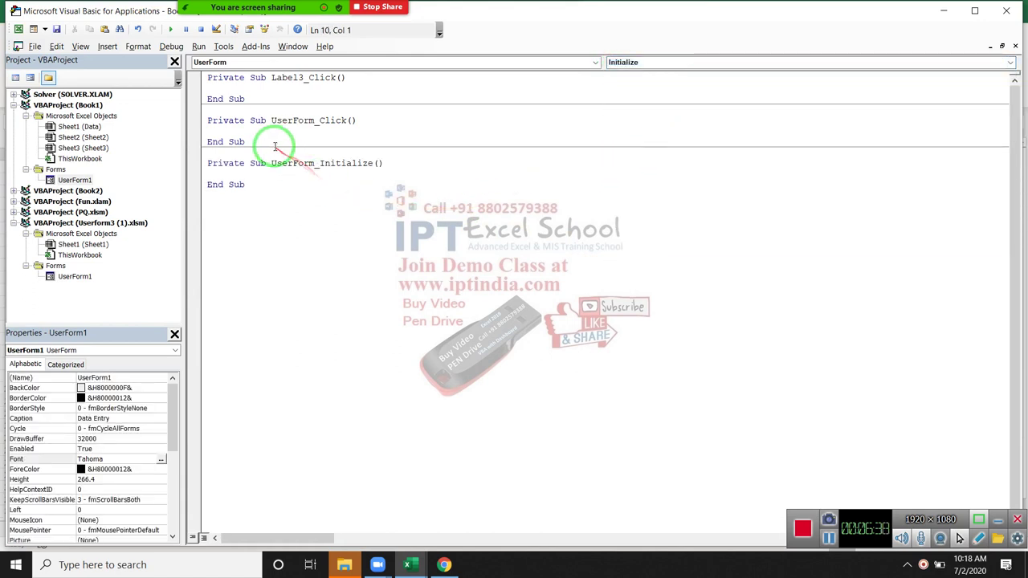
mouse_move(245, 142)
mouse_down()
mouse_move(187, 108)
mouse_move(176, 68)
mouse_up()
key(Delete)
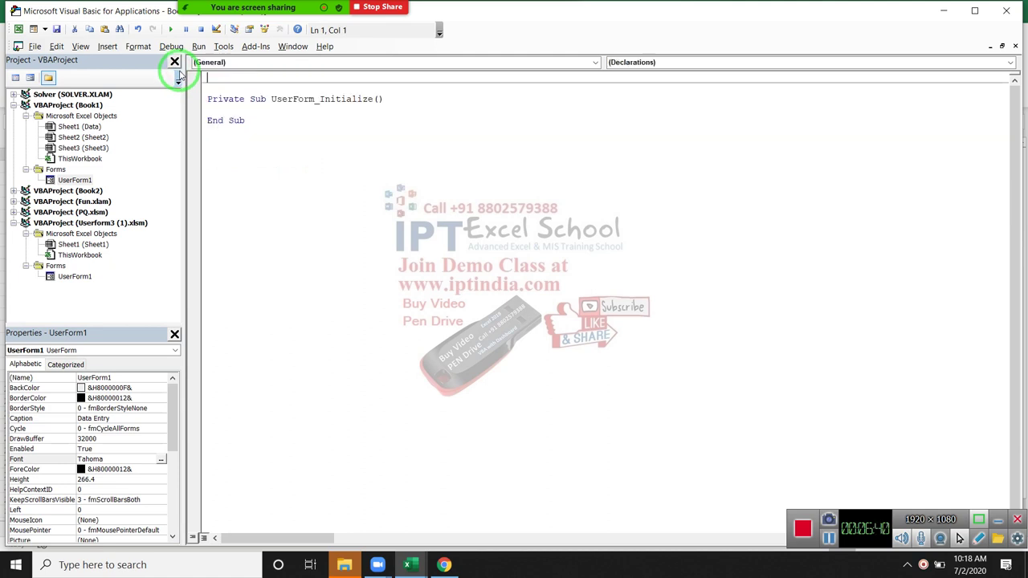
click(224, 110)
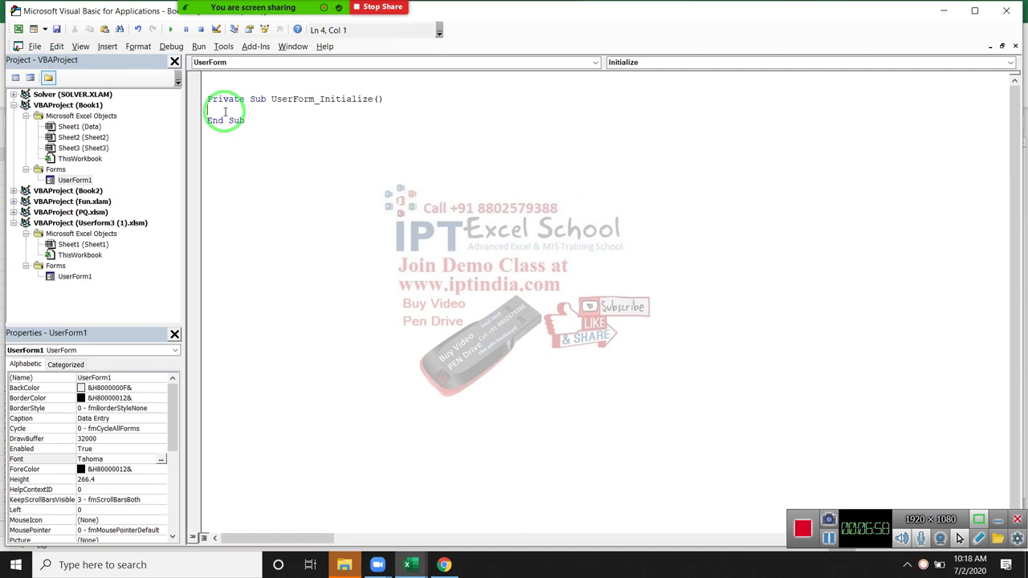
key(Return)
key(alt+Tab)
In UserForm_Initialize, write ID = Application.WorksheetFunction.Max(Sheets("Data").Range("A:A")) + 1.
click(44, 168)
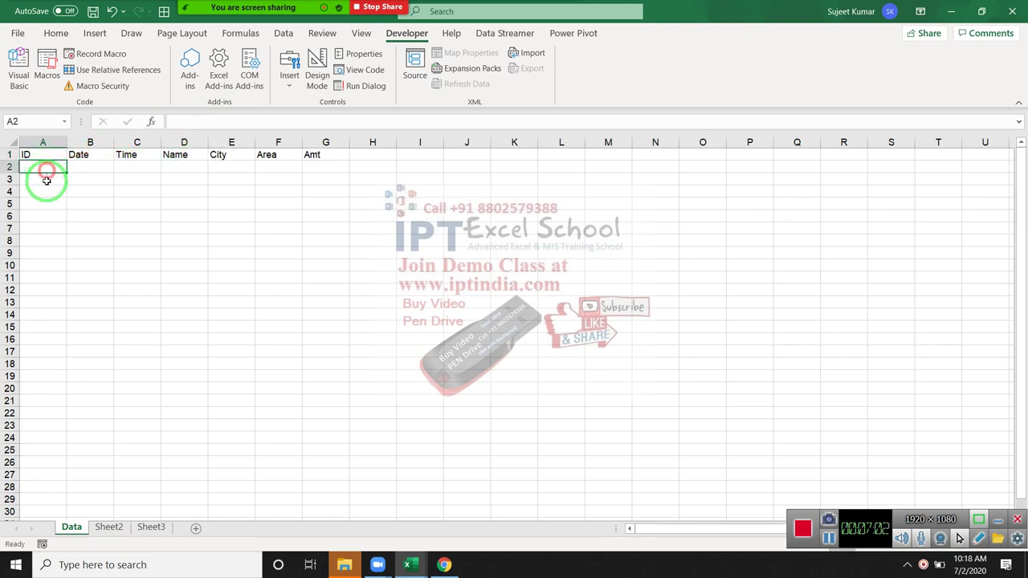
key(alt+Tab)
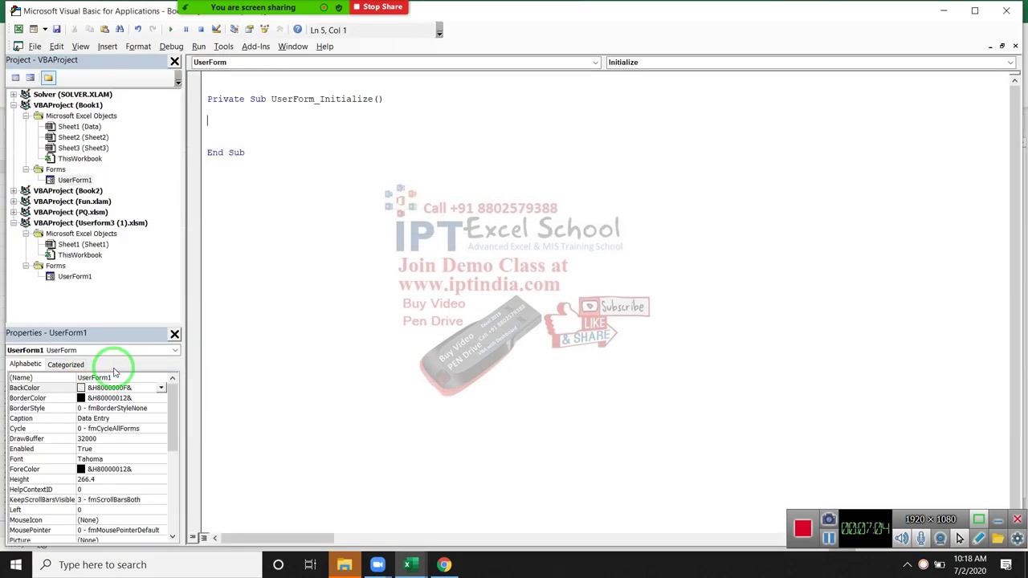
key(Up)
key(Return)
text(ID)
text(=appl)
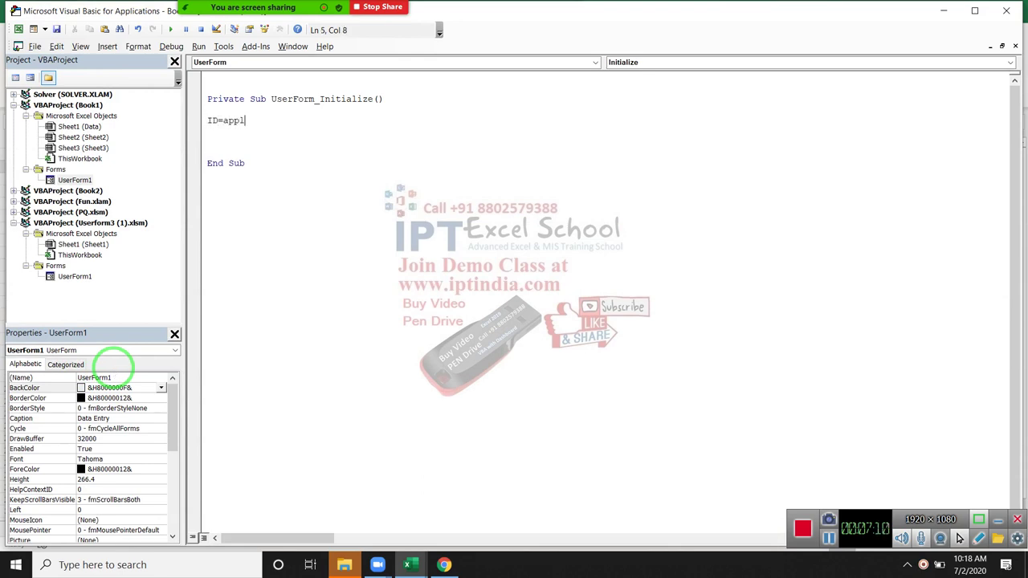
text(ication)
text(.wo)
key(Down)
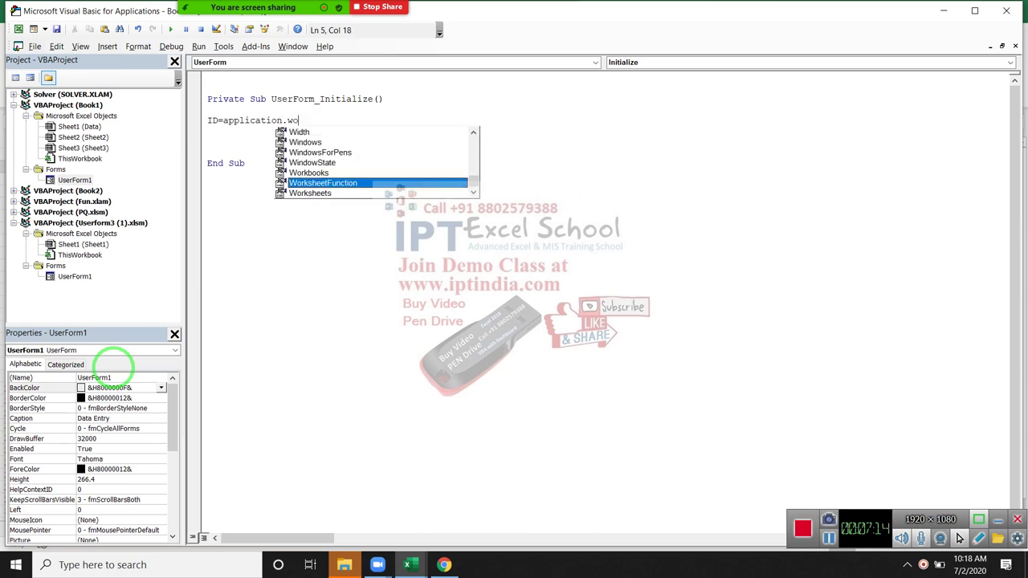
key(Tab)
text(.ma)
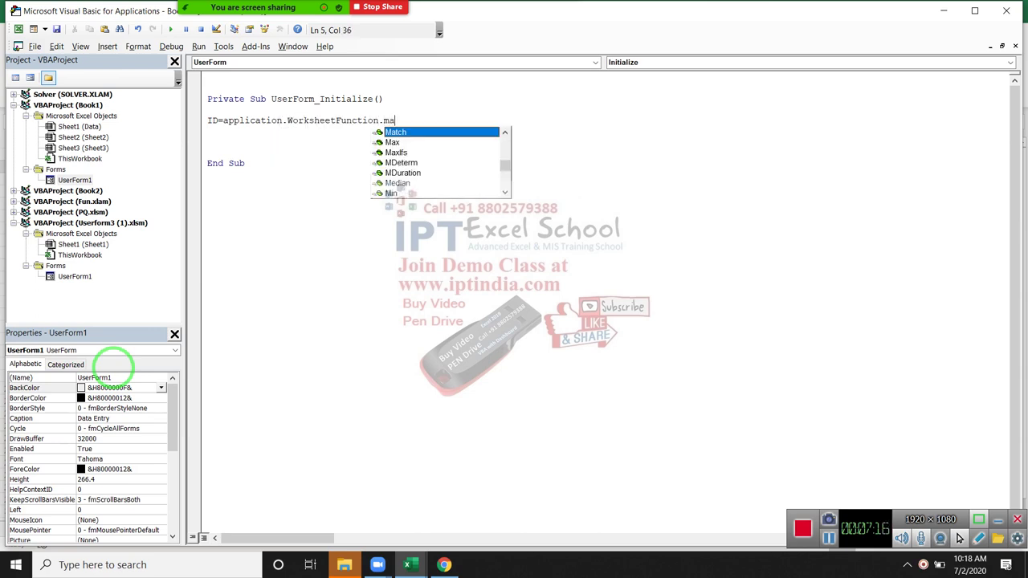
key(Tab)
key(BackSpace)
key(BackSpace)
key(BackSpace)
text(x)
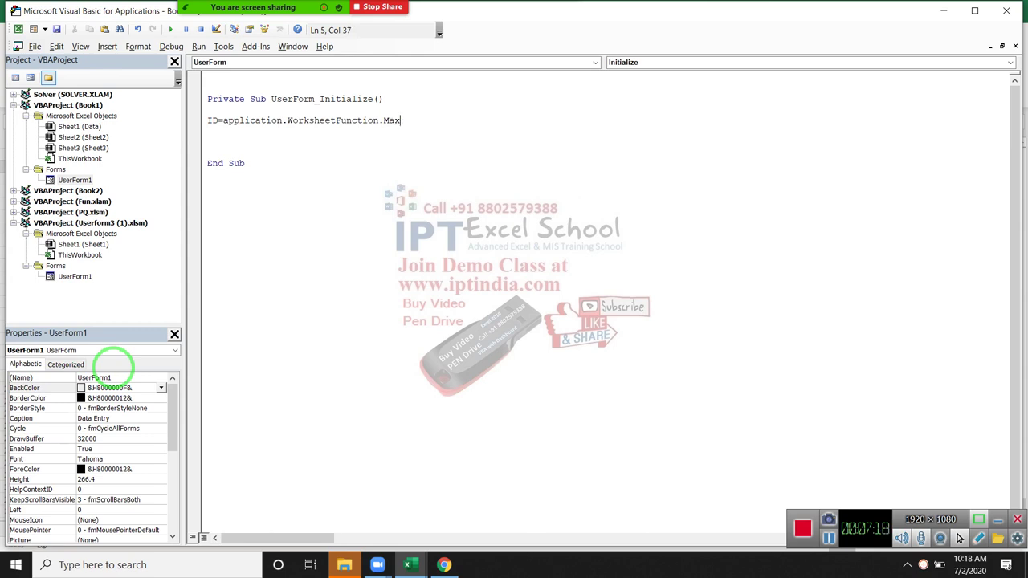
text(()
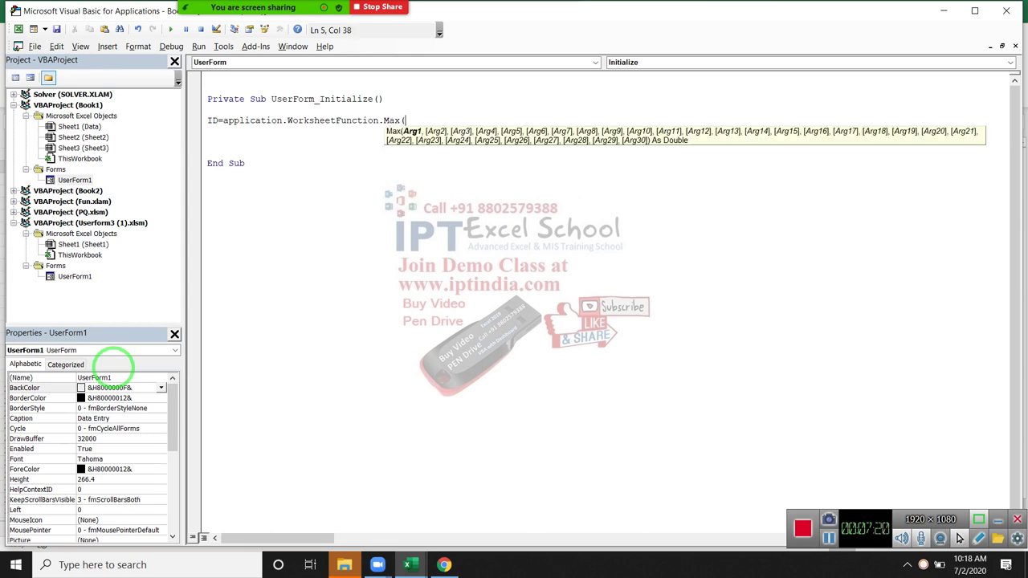
text(range)
text((")
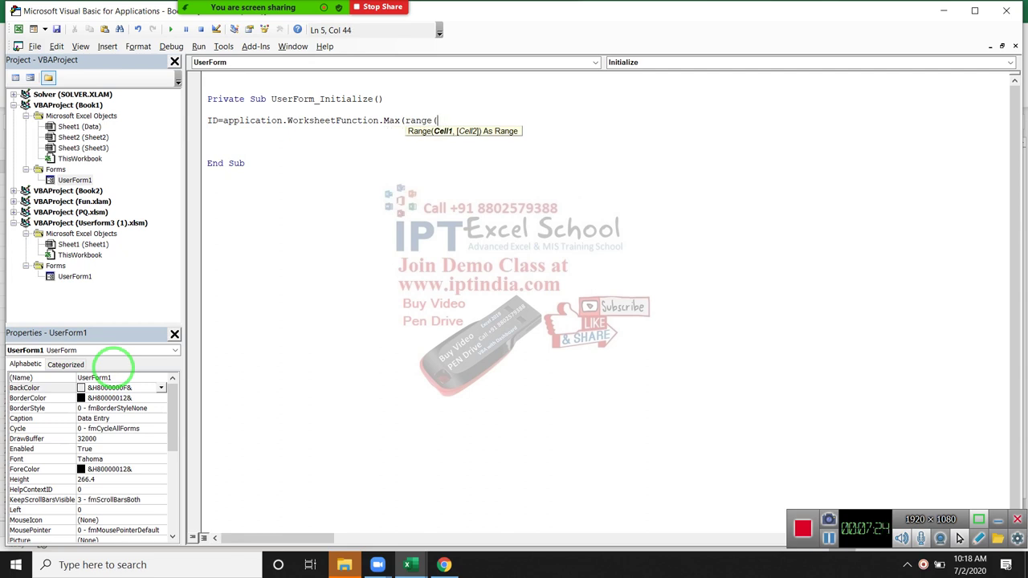
text(A:A)
text("))
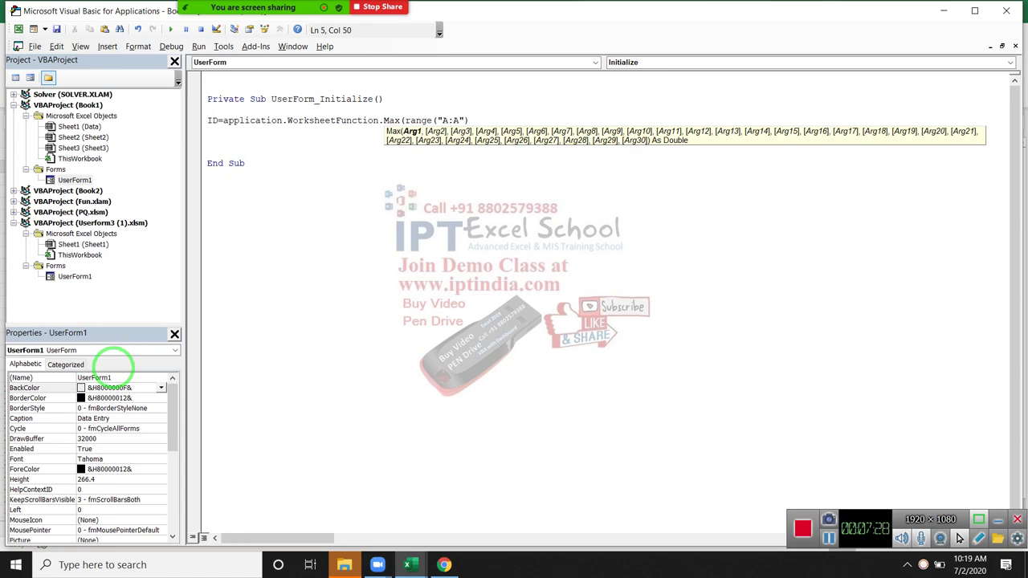
key(Left)
key(Left)
key(Left)
key(Left)
key(Left)
key(Left)
key(Left)
key(Left)
text(sheets)
text(()
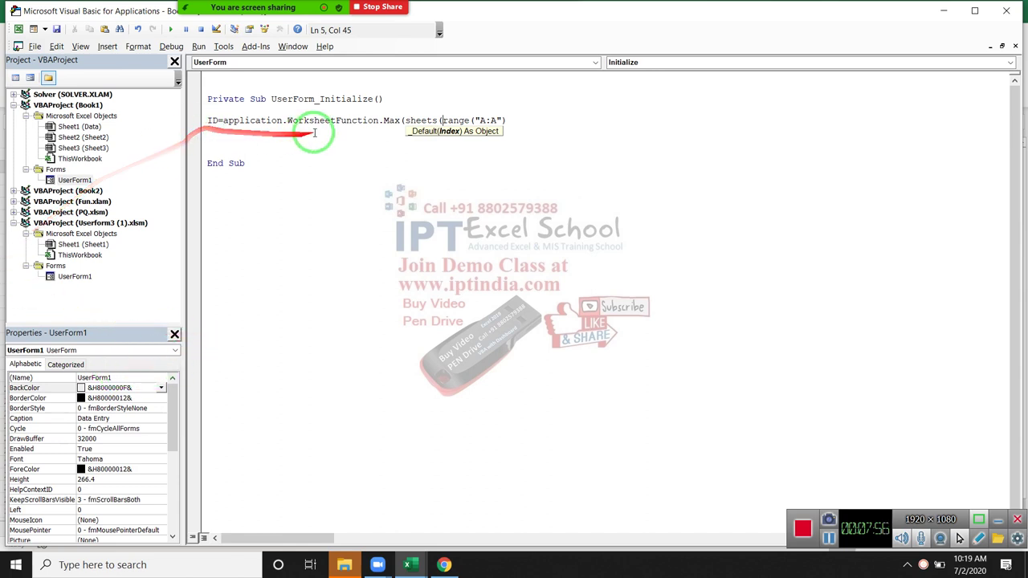
text("Da)
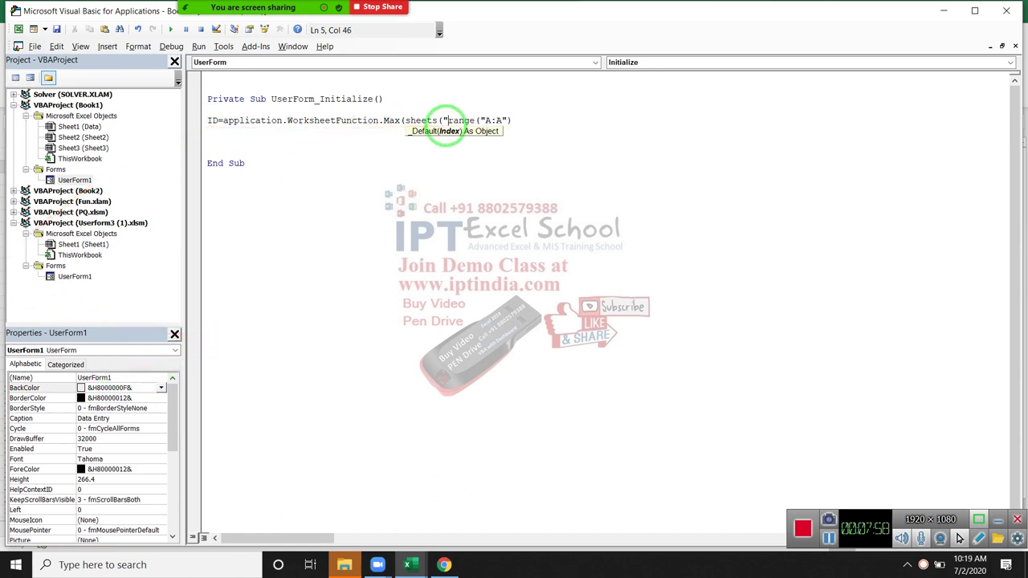
text(ta")
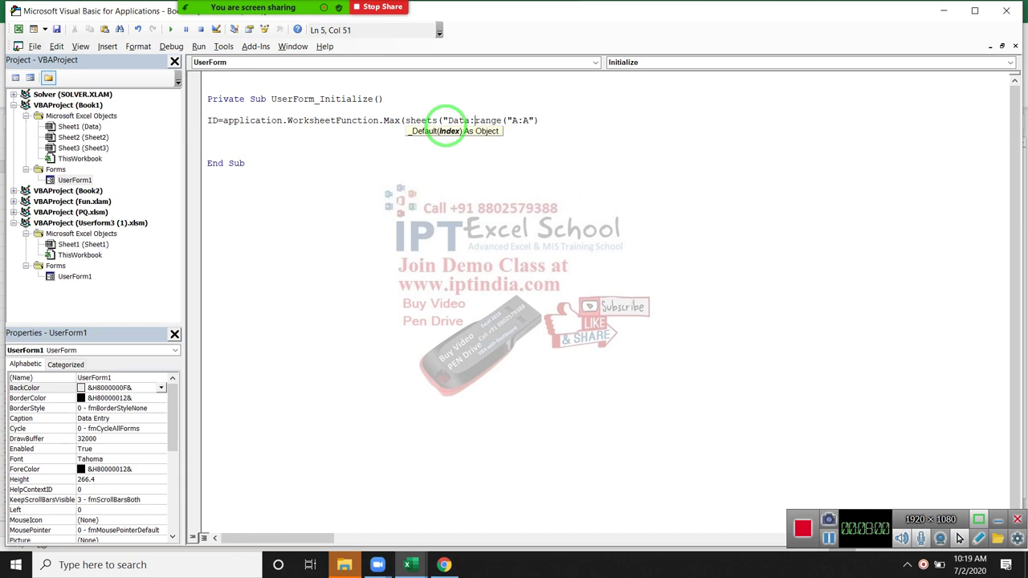
key(BackSpace)
text(")
text())
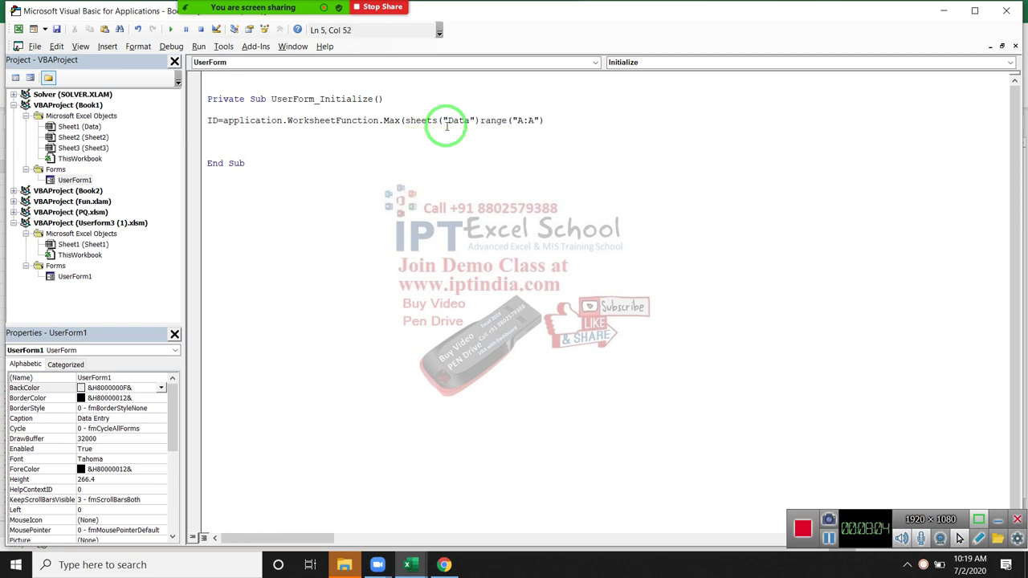
text(.)
key(Right)
key(Right)
key(Right)
key(Right)
text())
text(+)
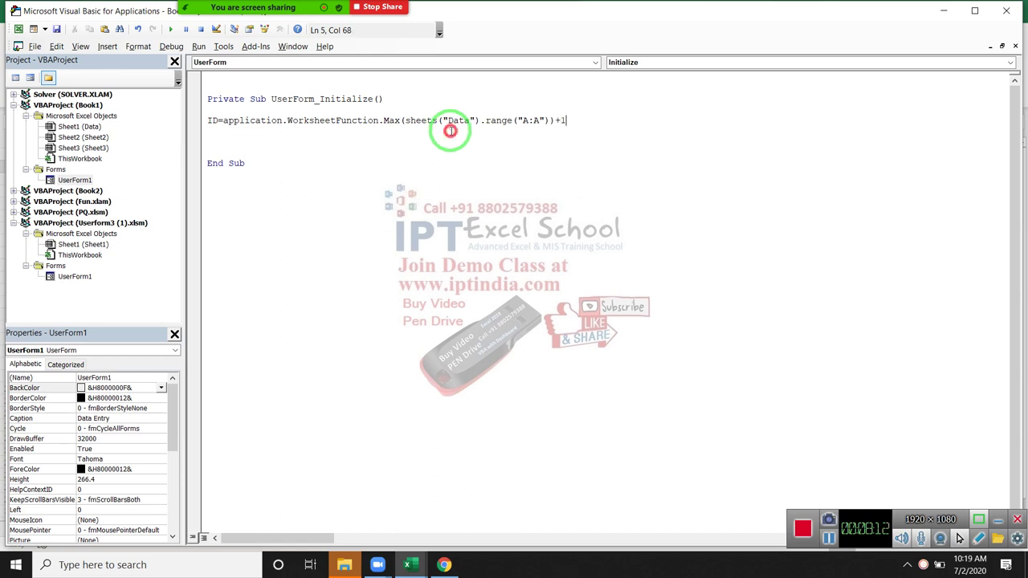
key(Return)
Add the line Me.TextBox1.Value = ID below it.
text(s)
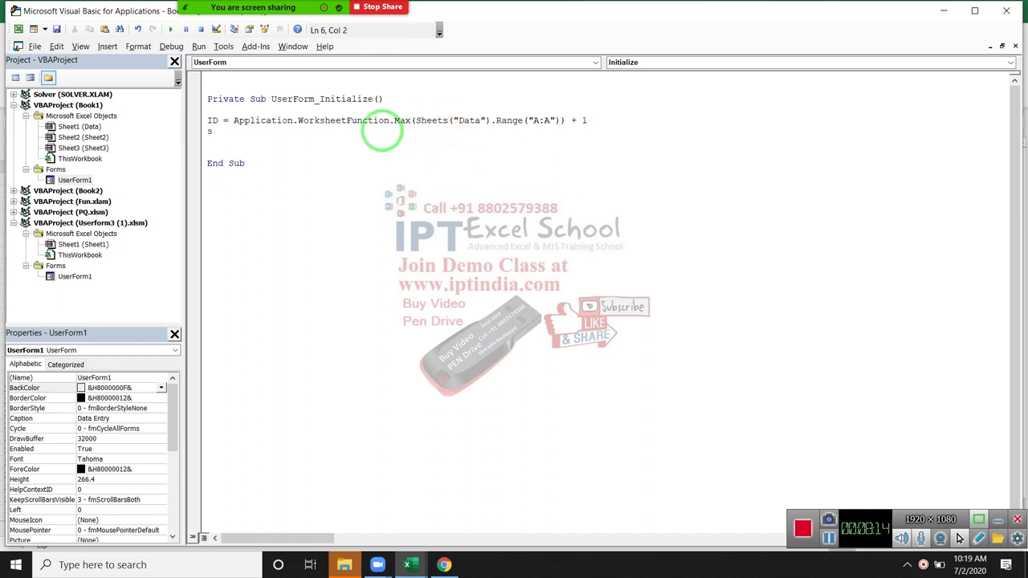
key(BackSpace)
text(me)
text(.textbox)
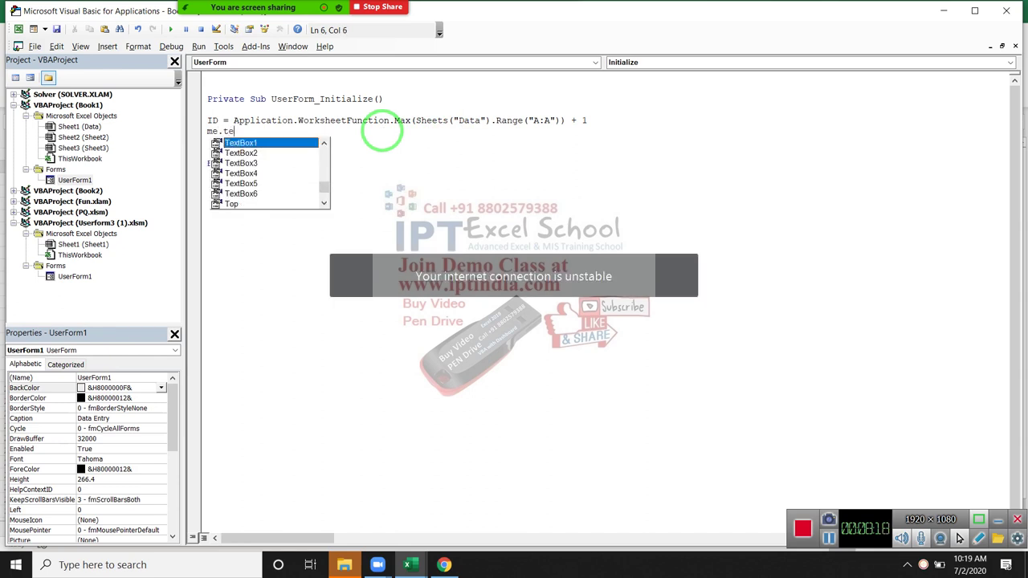
key(Tab)
text(.)
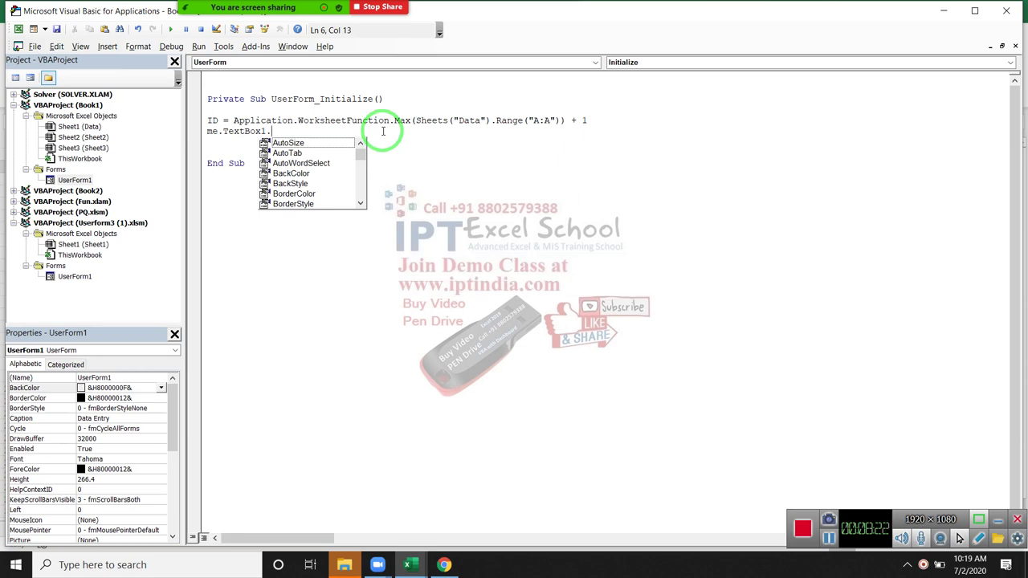
text(v)
key(Tab)
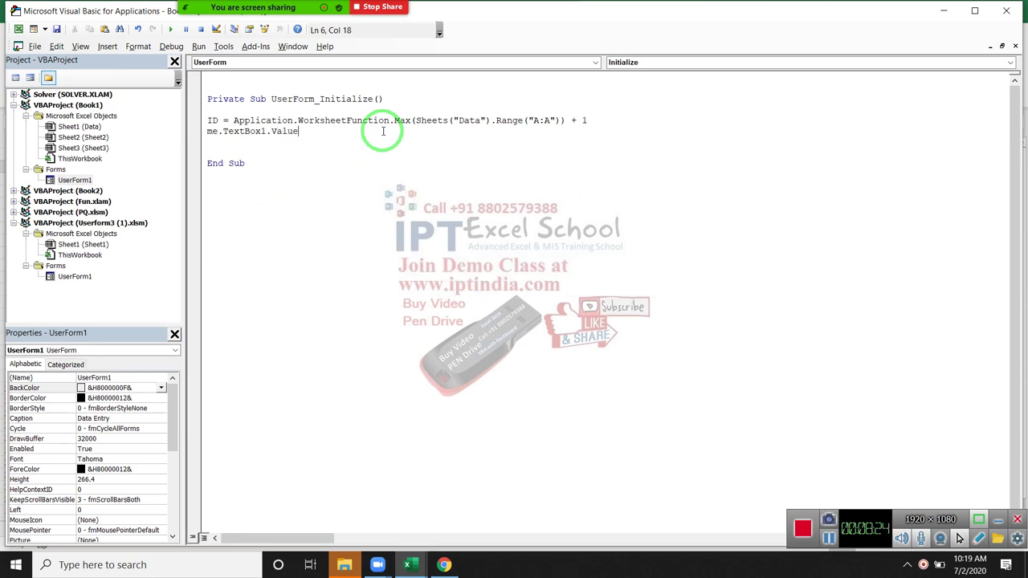
text(= ID)
key(Return)
drag(399, 138, 229, 179)
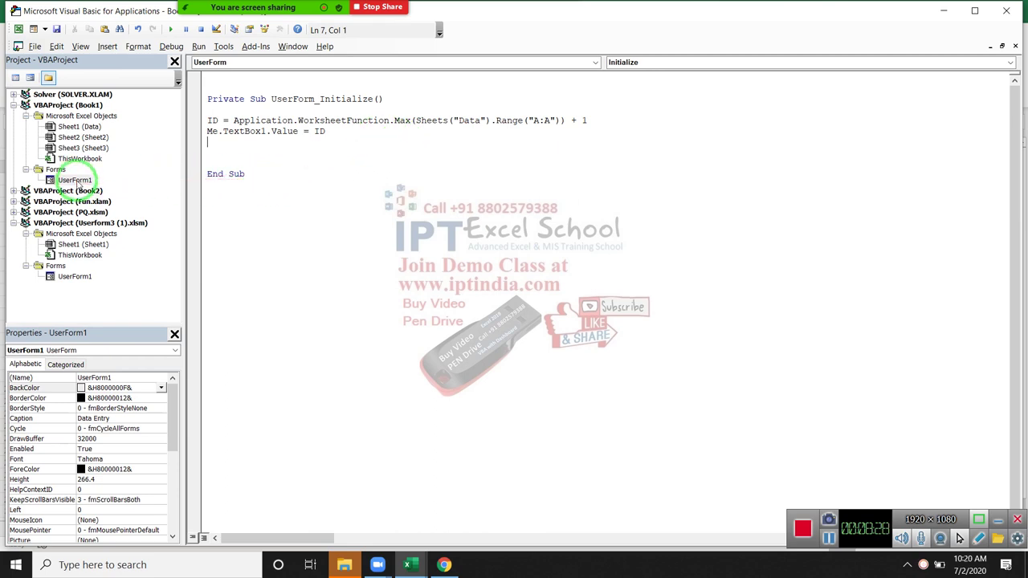
Rename the first textbox from TextBox1 to ID via its (Name) property, then return to the code.
double_click(74, 180)
click(223, 92)
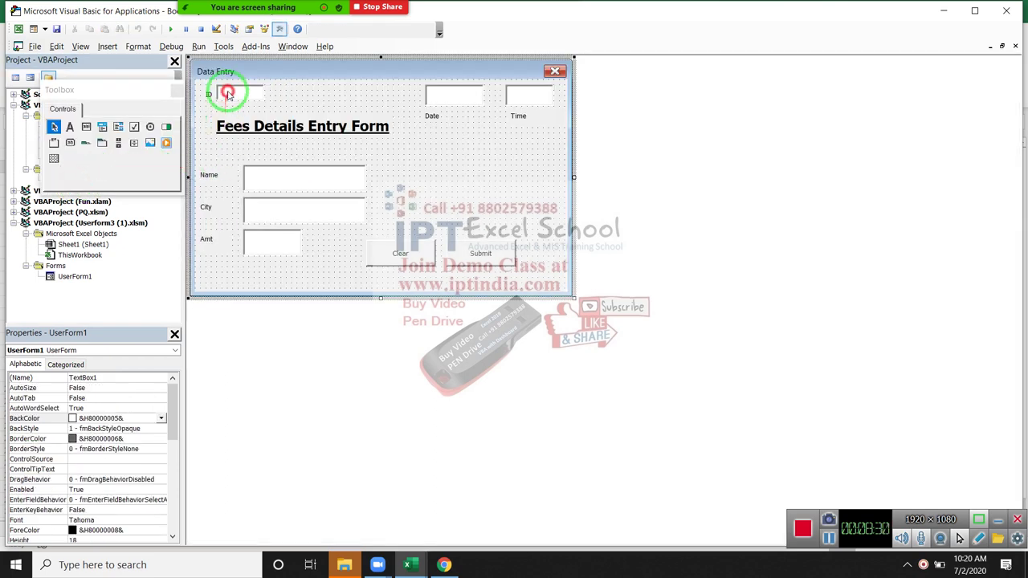
drag(222, 94, 138, 217)
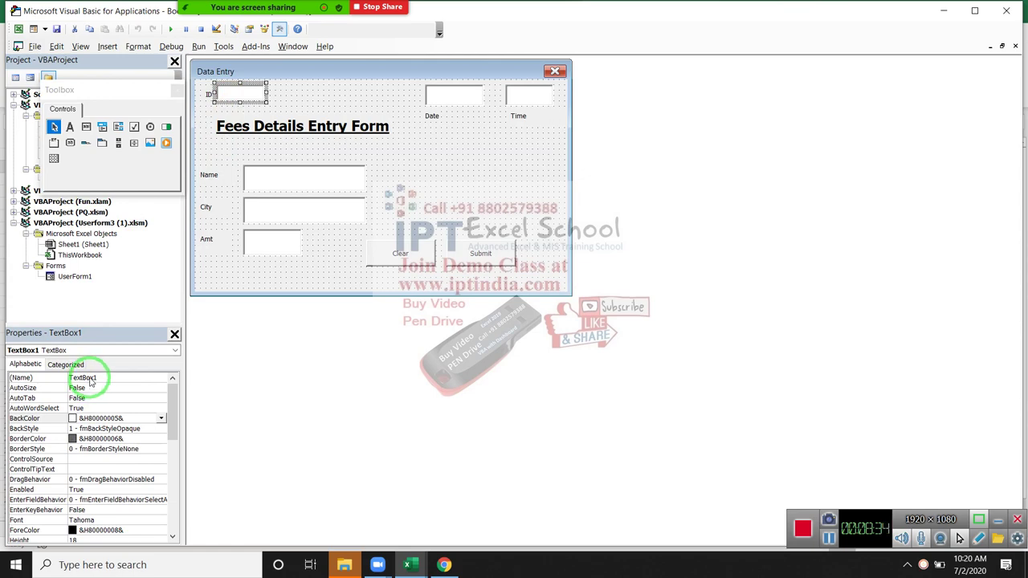
double_click(84, 377)
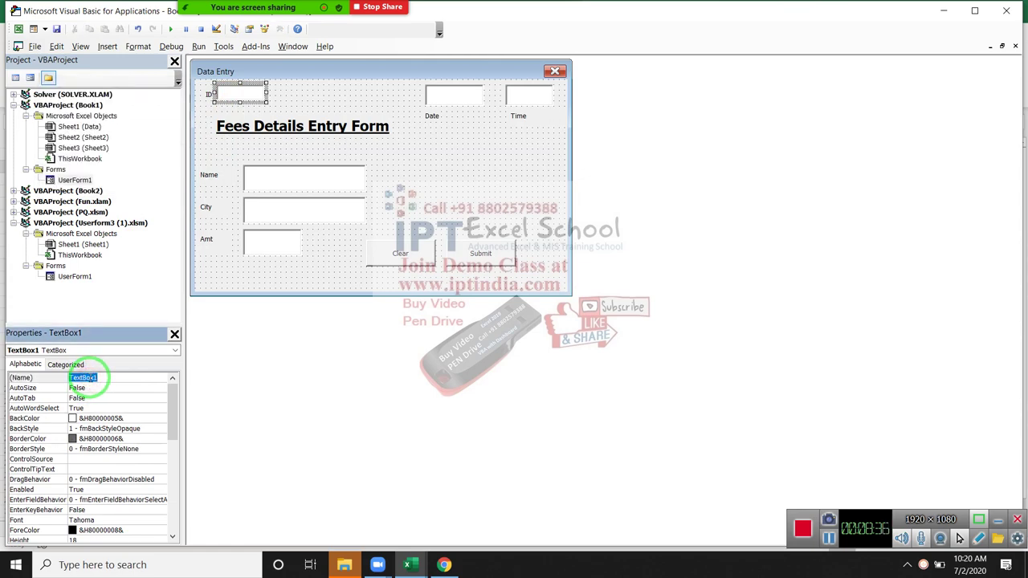
text(ID)
key(Return)
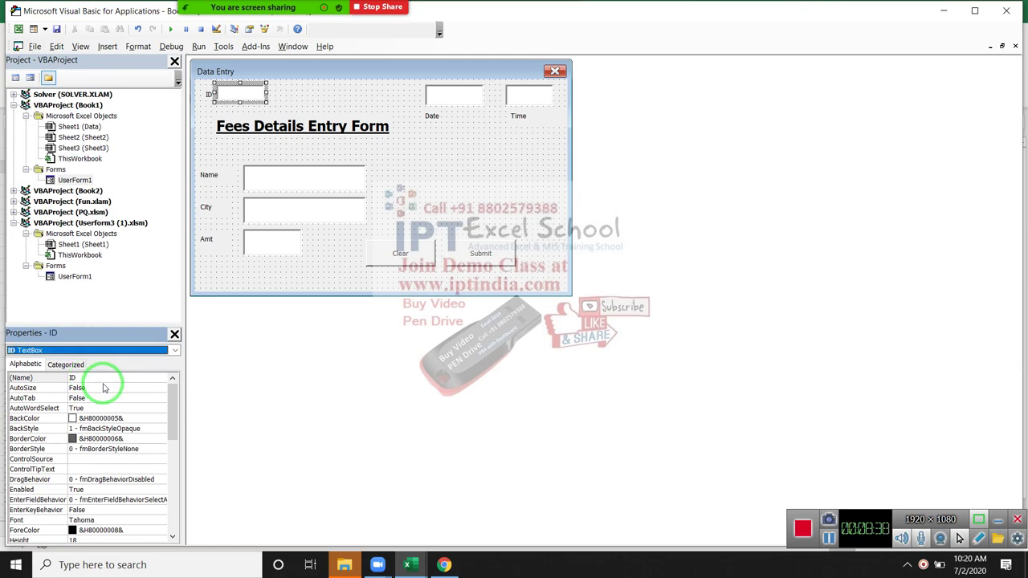
click(450, 159)
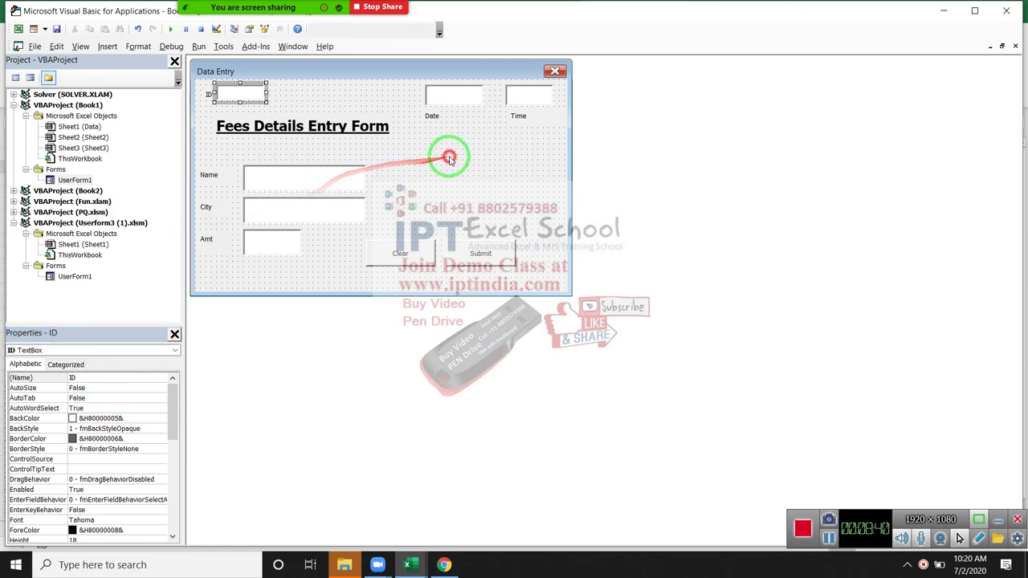
key(F7)
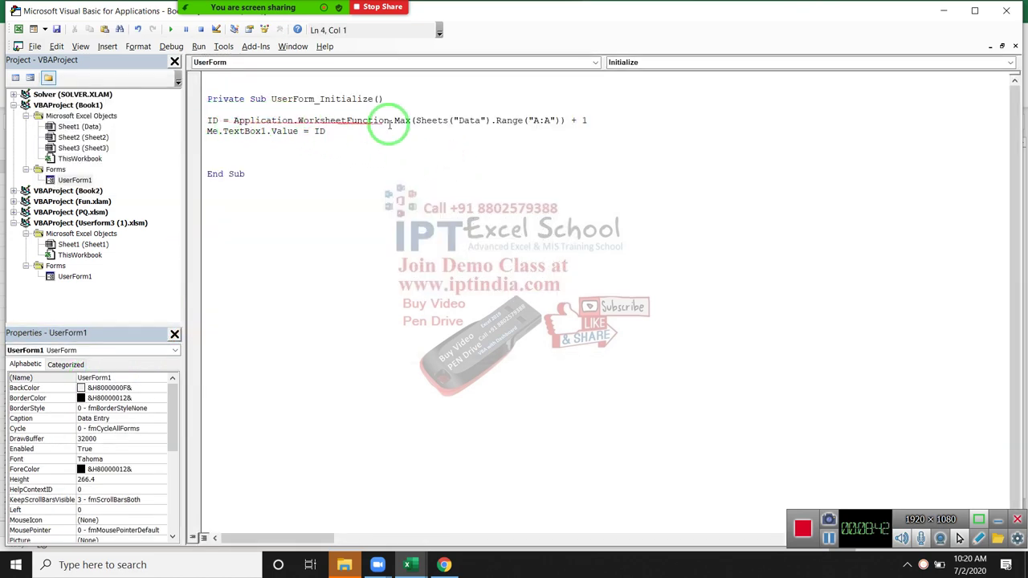
Replace TextBox1 with ID in the assignment line and add Me.TextBox2.Value = Date.
double_click(243, 131)
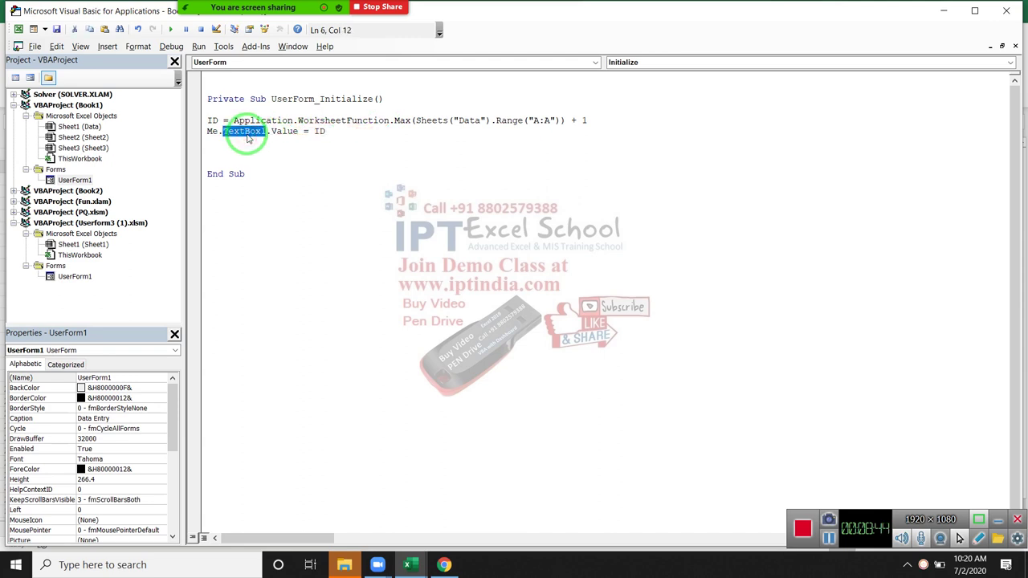
text(ID)
click(234, 141)
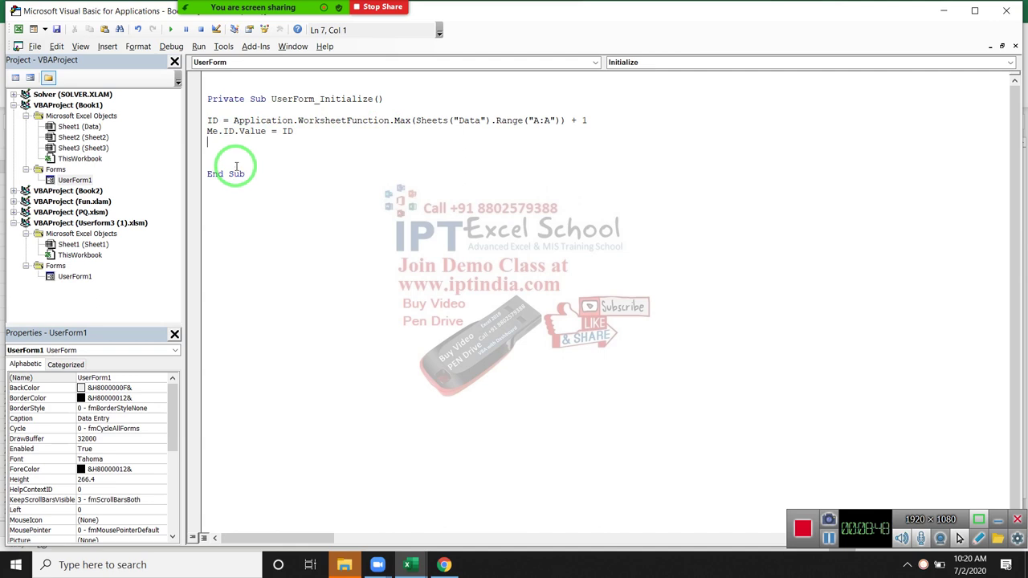
key(Return)
text(me)
text(.)
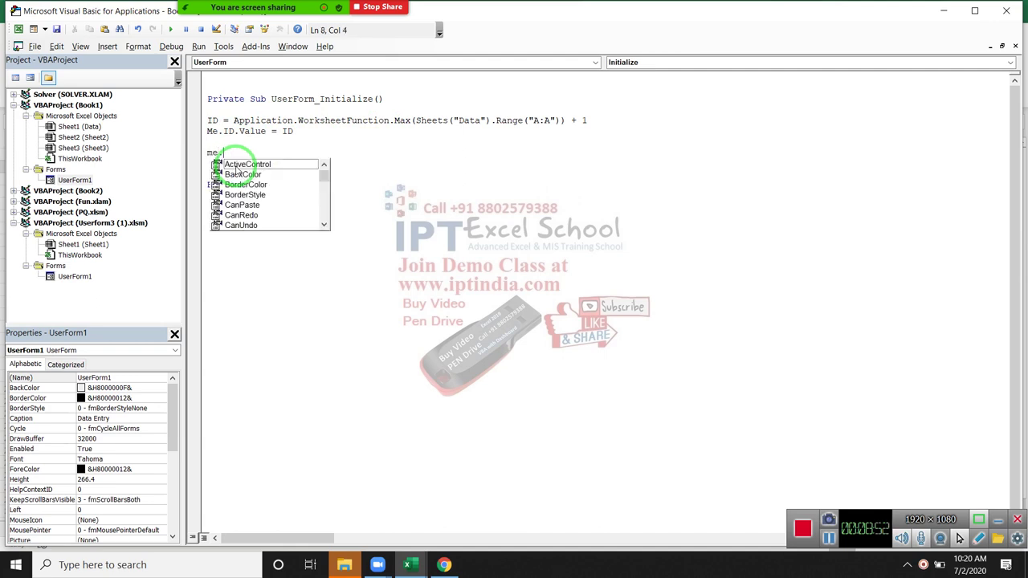
text(textbox2)
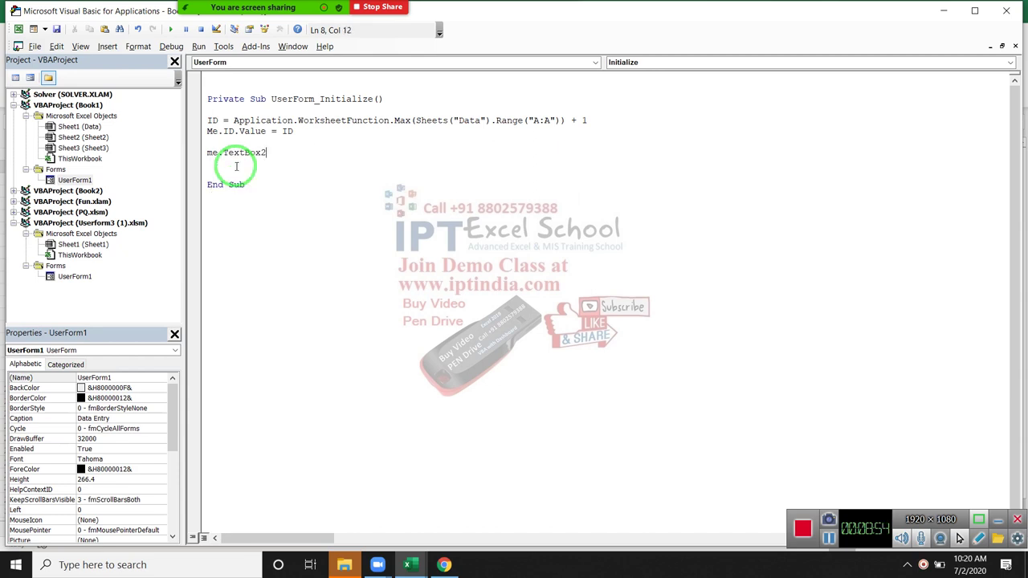
text(.va)
key(Tab)
text(= )
text(Date)
key(Return)
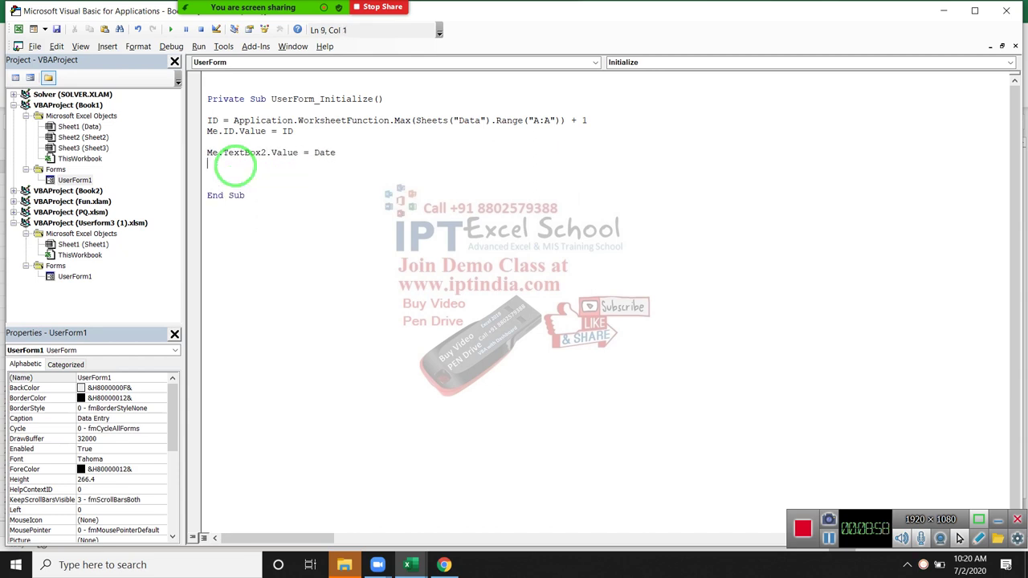
Add Me.TextBox3.Value = Format(Now, "HH:MM:SS") as the next line.
text(me.te)
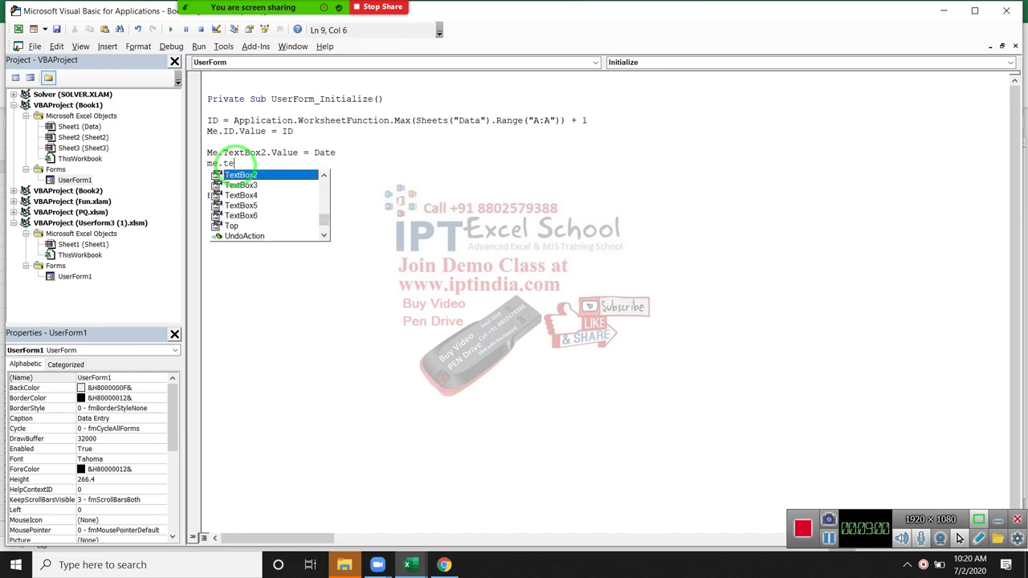
key(Down)
key(Tab)
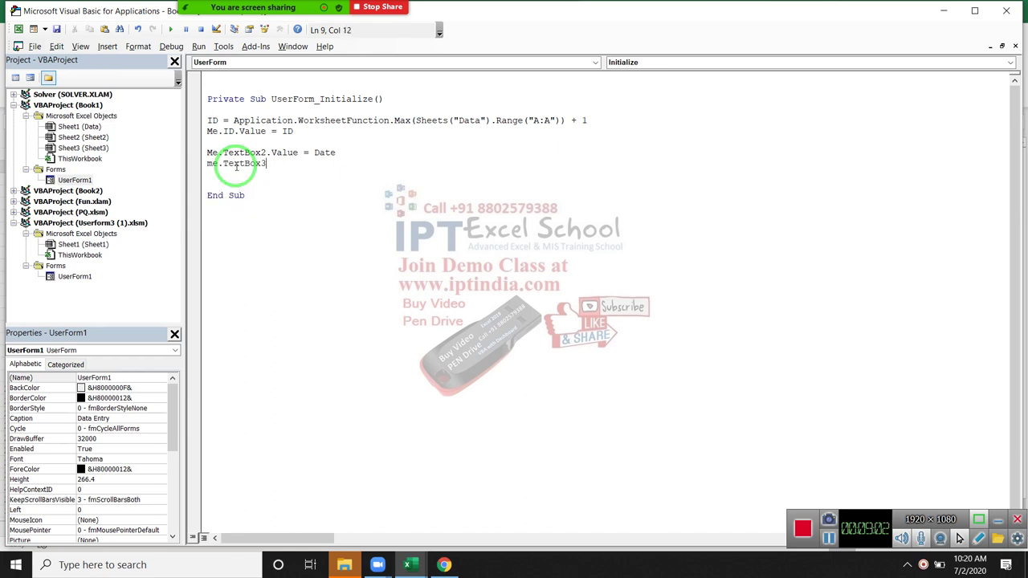
text(.vl)
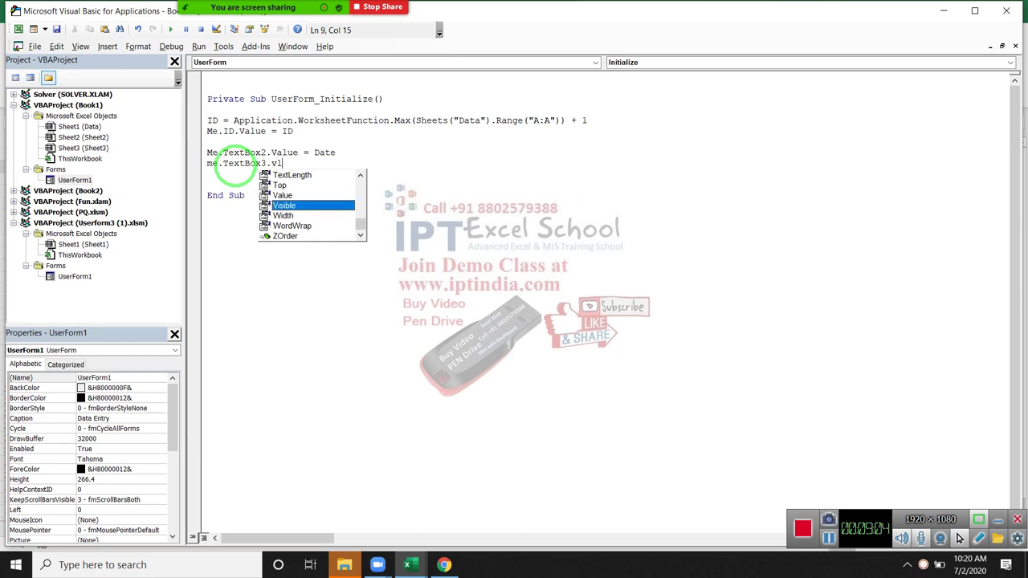
key(Tab)
text(=)
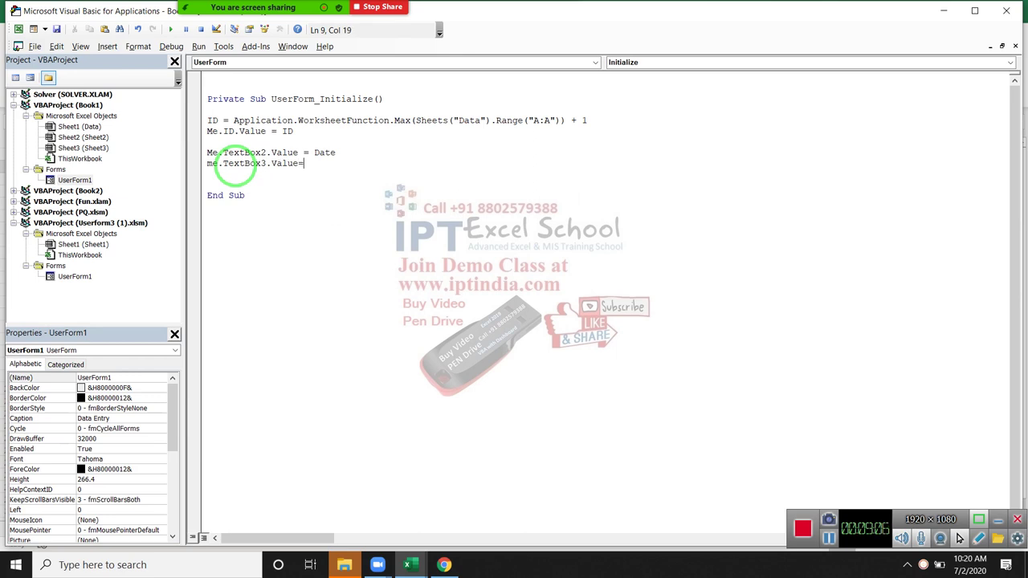
text(forma)
text(t()
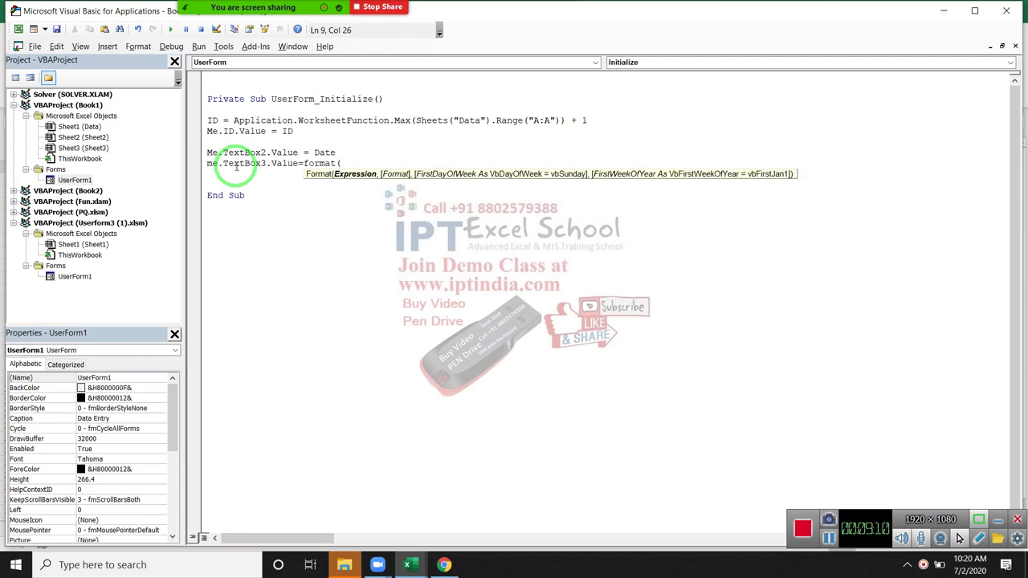
text(now)
text(,"H)
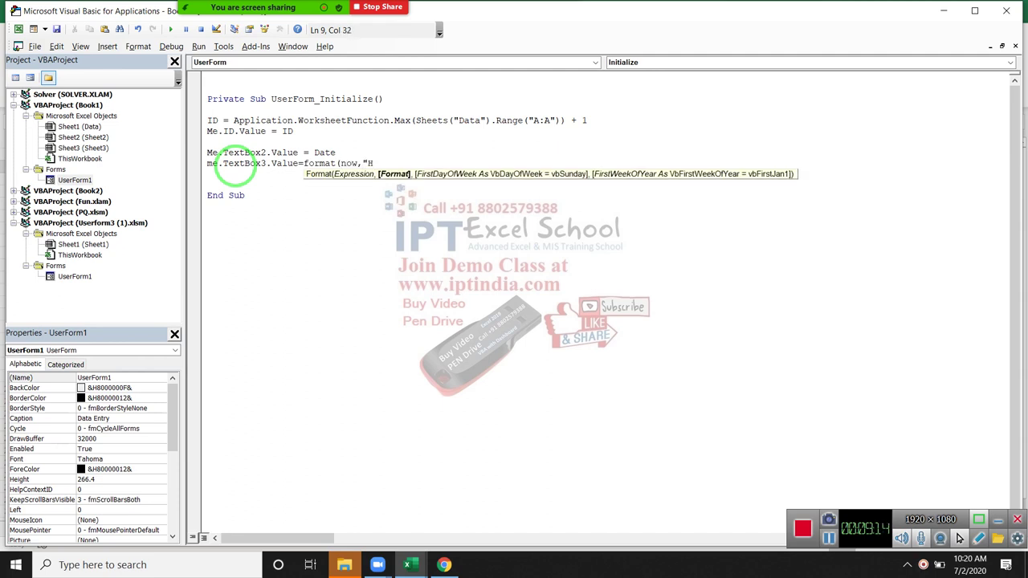
text(H:)
text(MM:S)
text(S"))
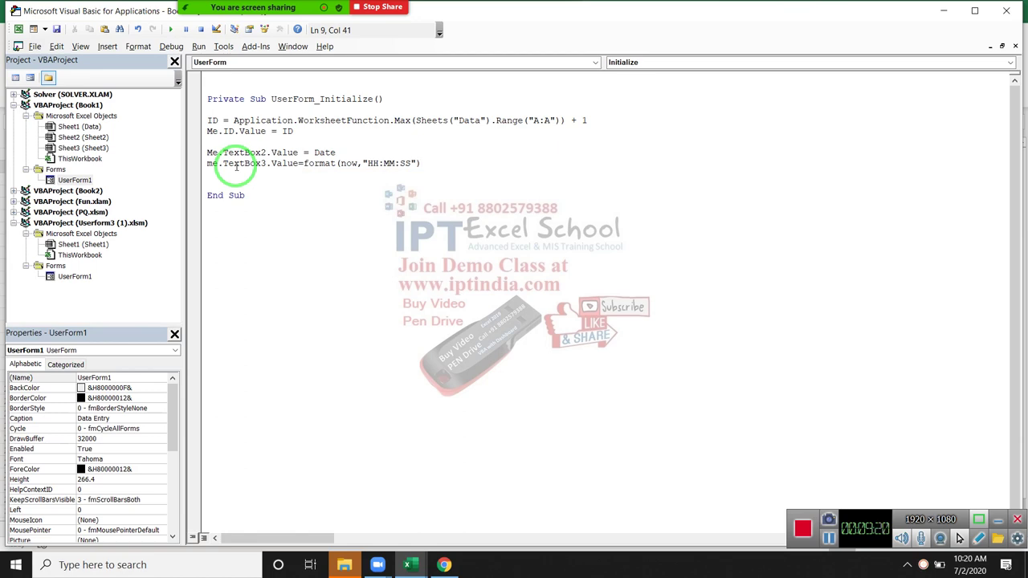
key(Return)
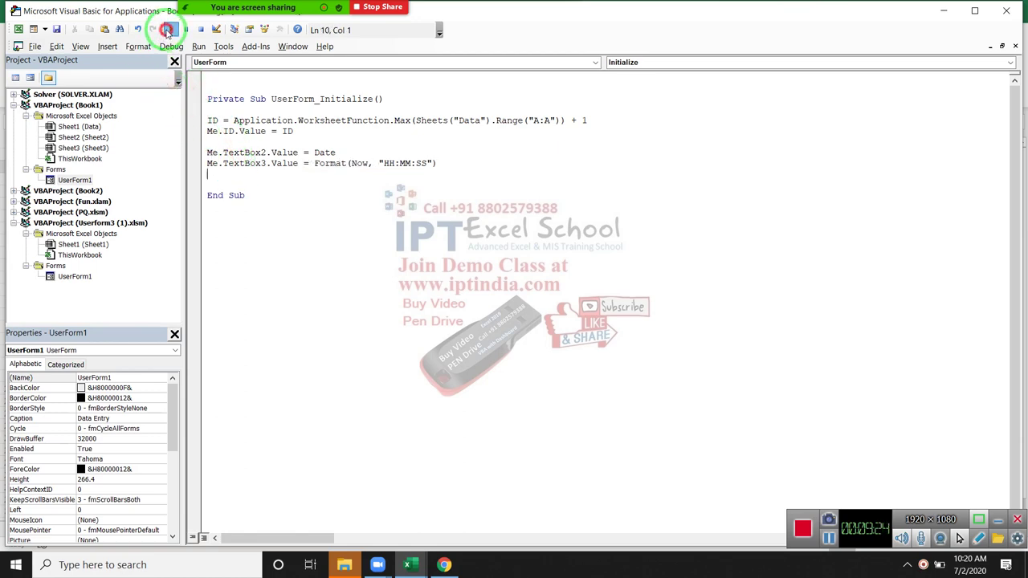
Run the form and check it prefills ID 1, date 7/2/2020 and time 10:20:58.
click(166, 30)
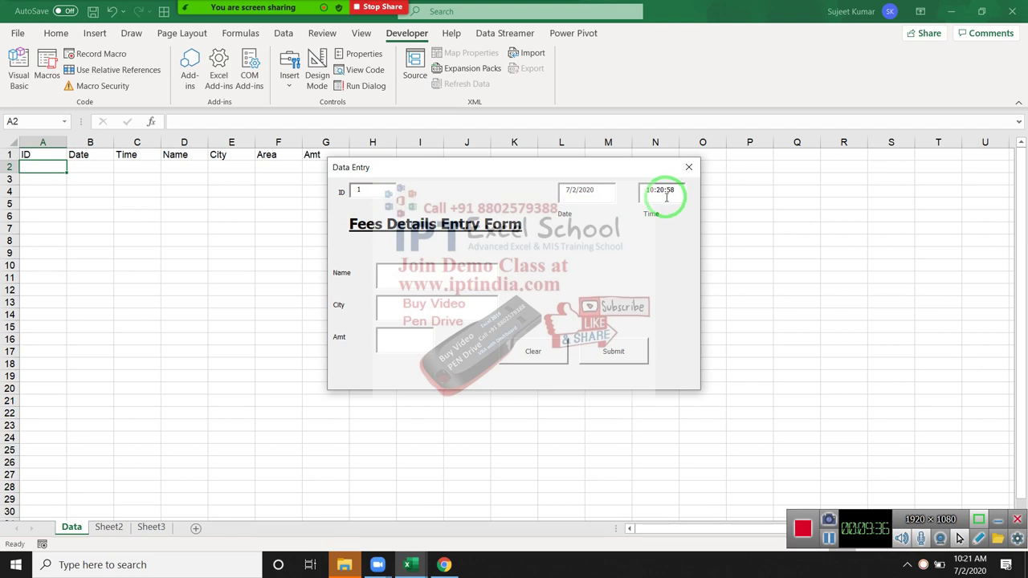
Close the running form and set the ID box's Enabled property to False.
click(688, 167)
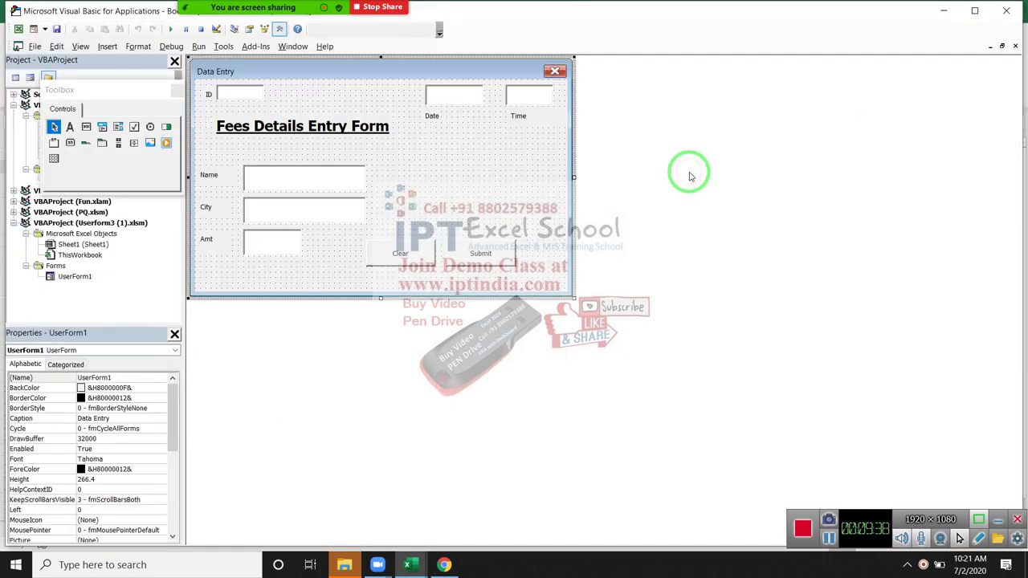
click(232, 94)
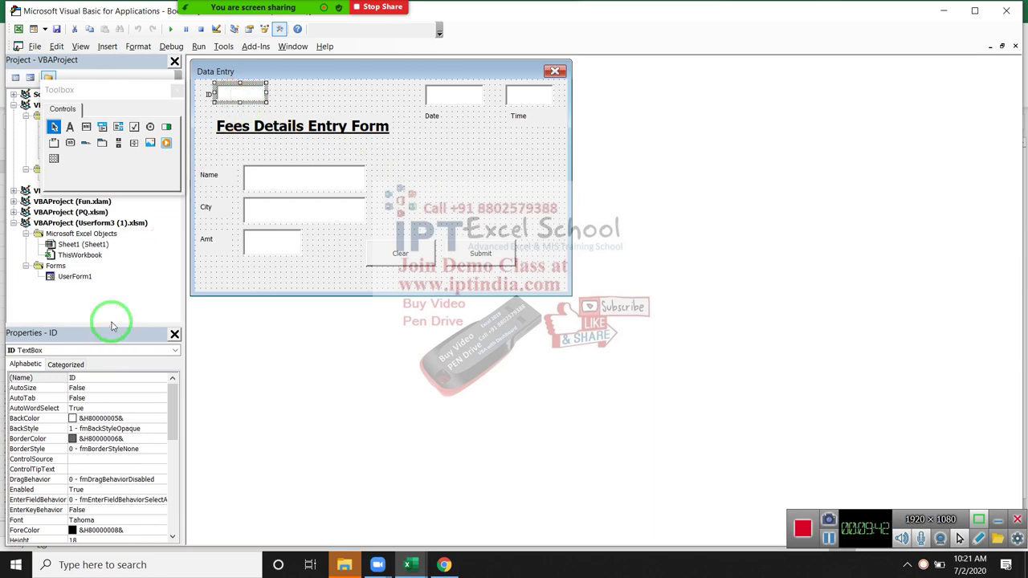
drag(112, 325, 111, 245)
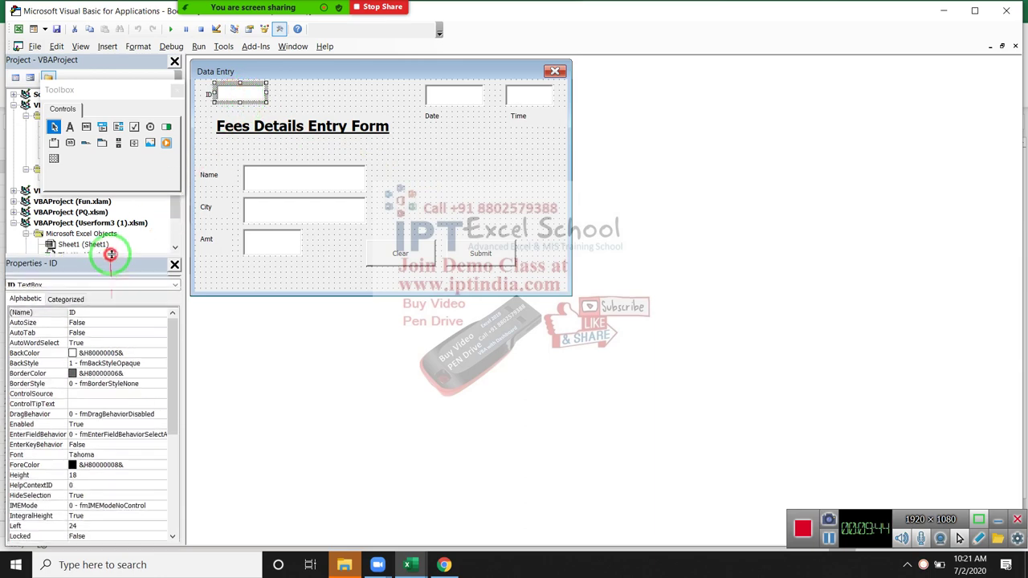
scroll(96, 458, down, 4)
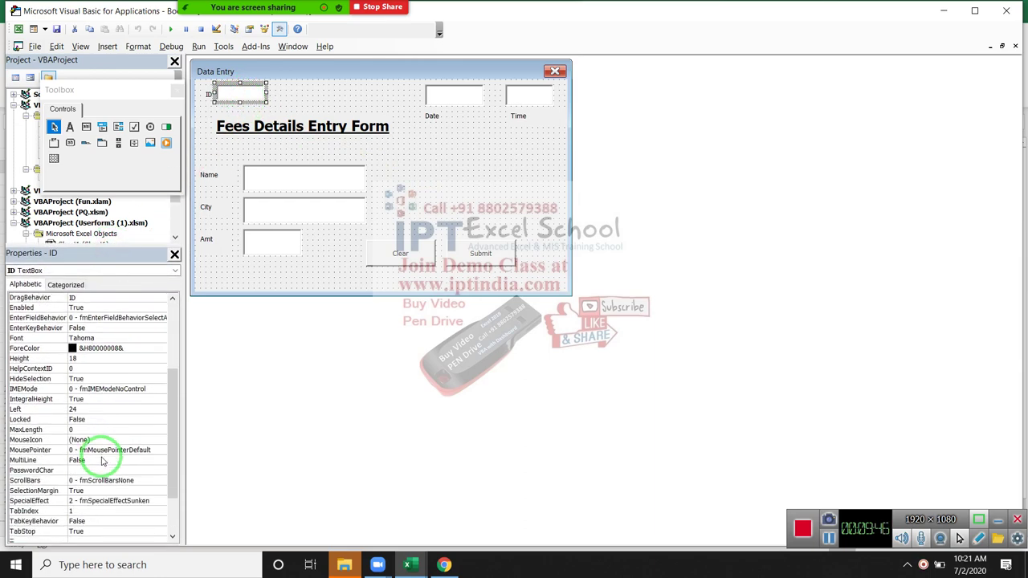
scroll(102, 462, down, 1)
scroll(102, 462, down, 1)
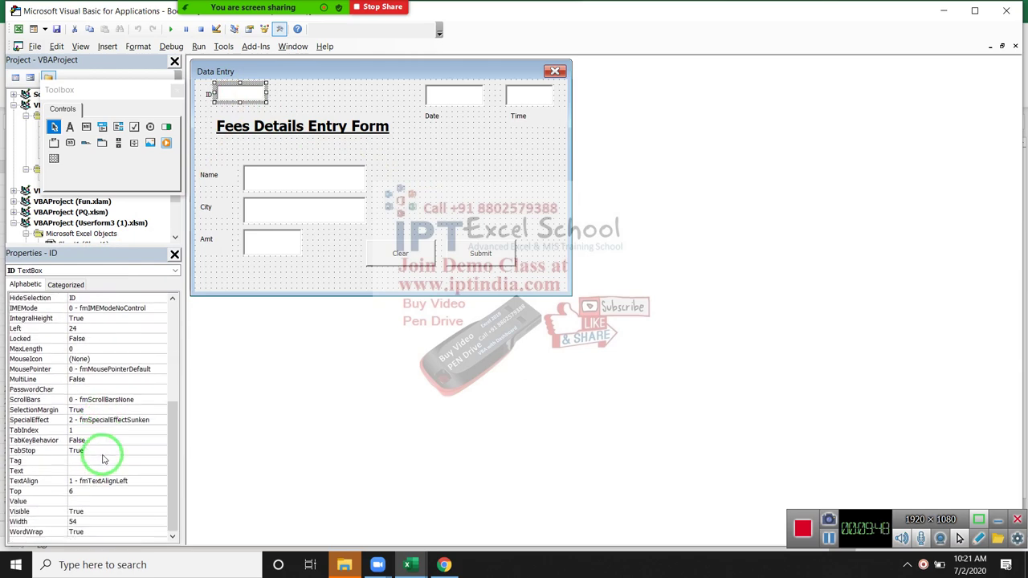
scroll(102, 459, up, 3)
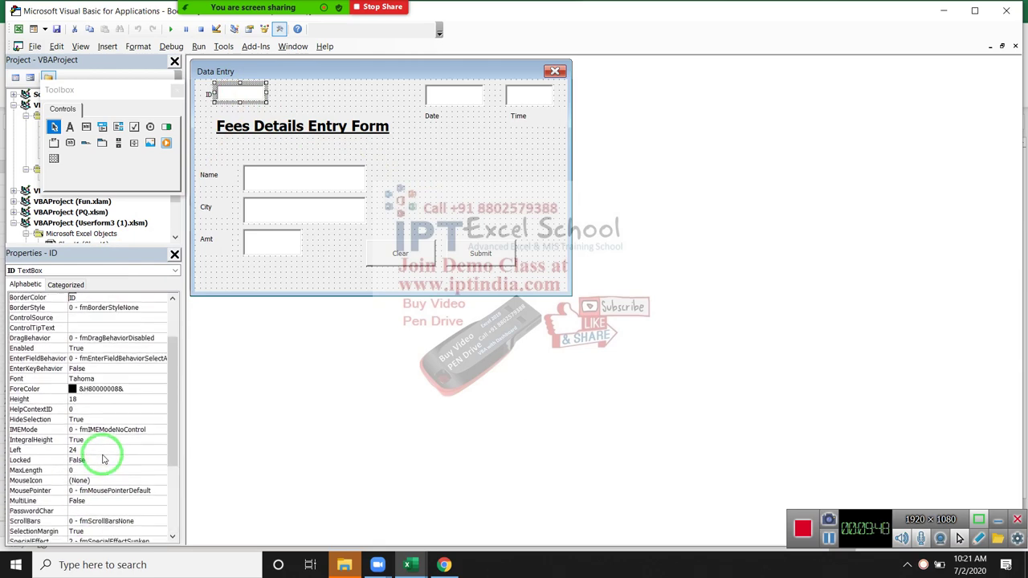
click(76, 348)
click(162, 348)
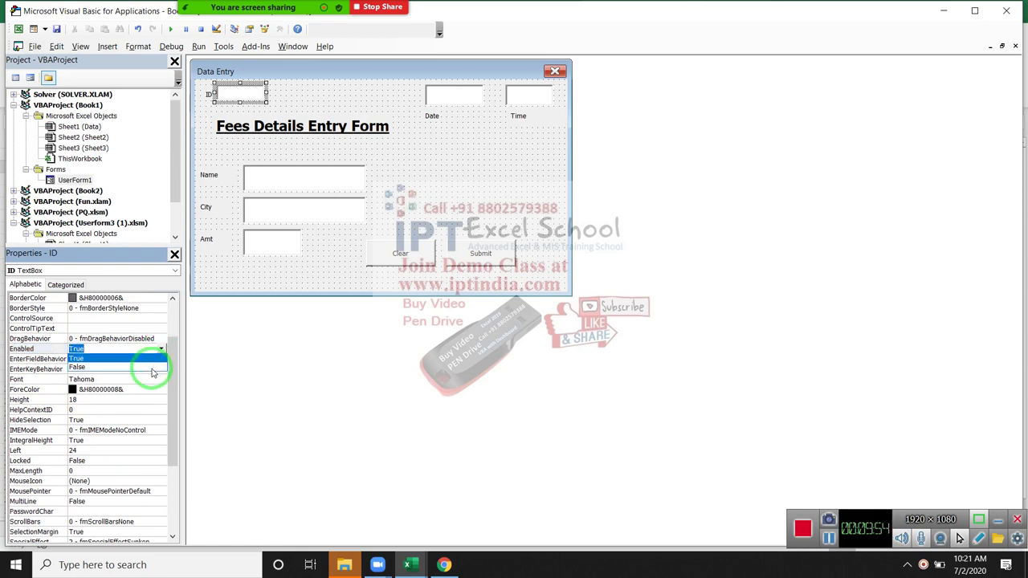
click(153, 368)
Set Enabled to False for the Date and Time boxes too.
click(452, 96)
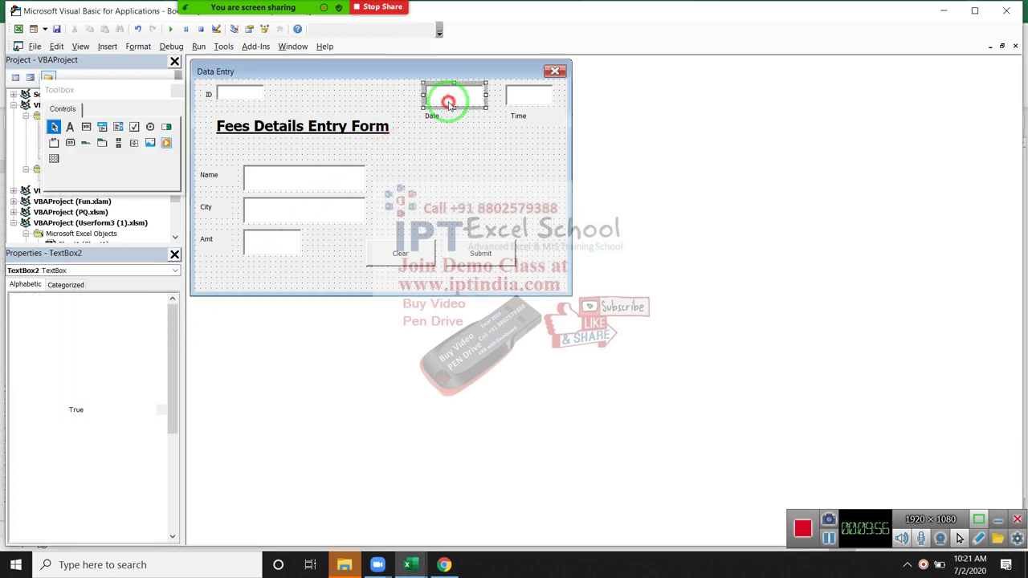
drag(172, 386, 172, 407)
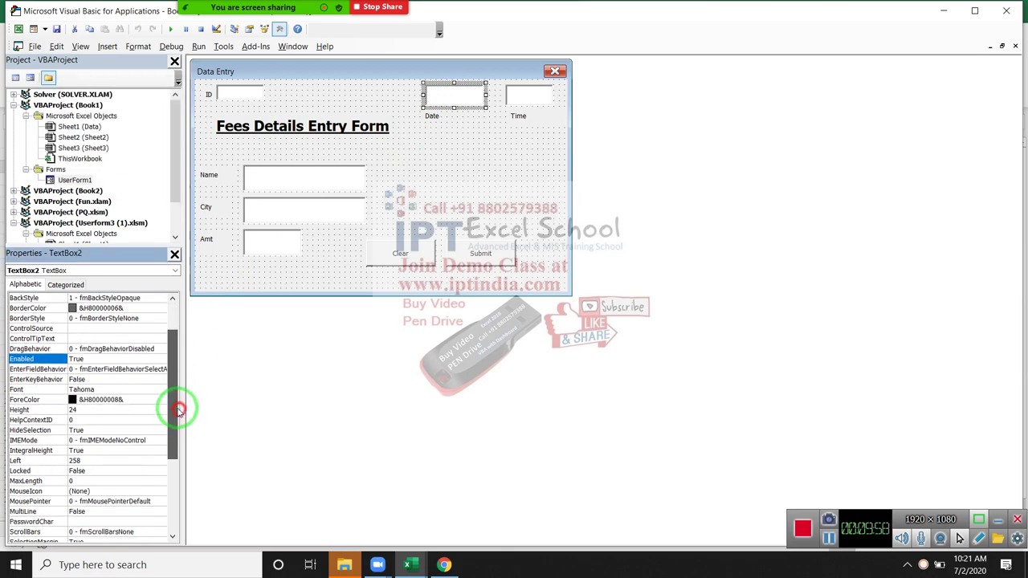
click(161, 359)
click(146, 377)
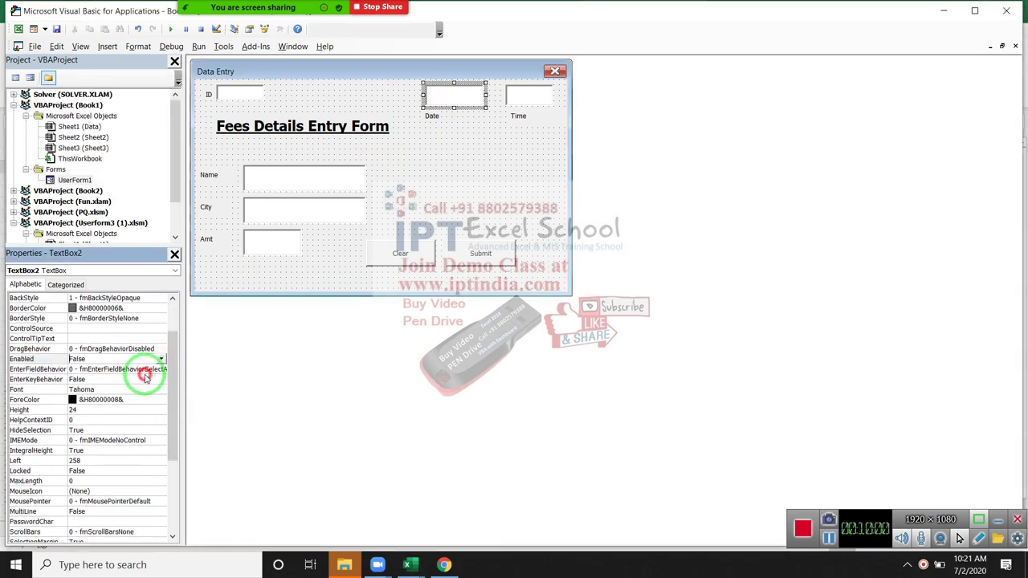
click(530, 93)
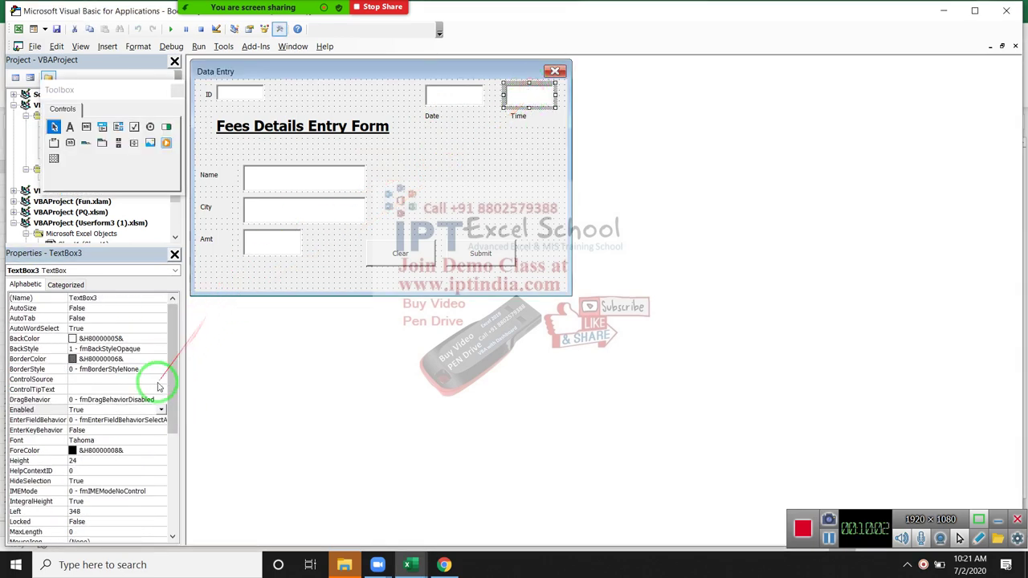
click(161, 409)
click(143, 428)
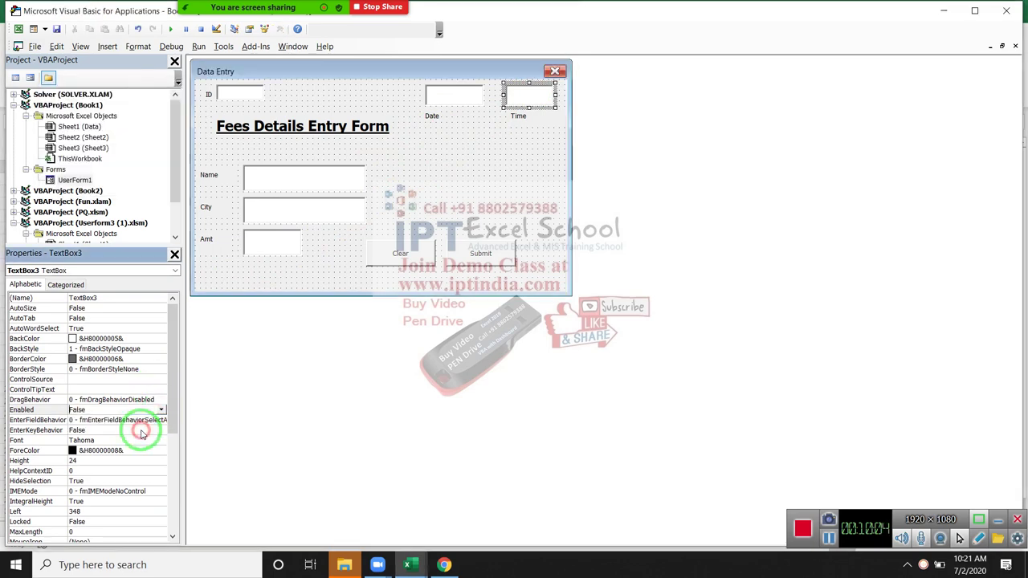
click(417, 194)
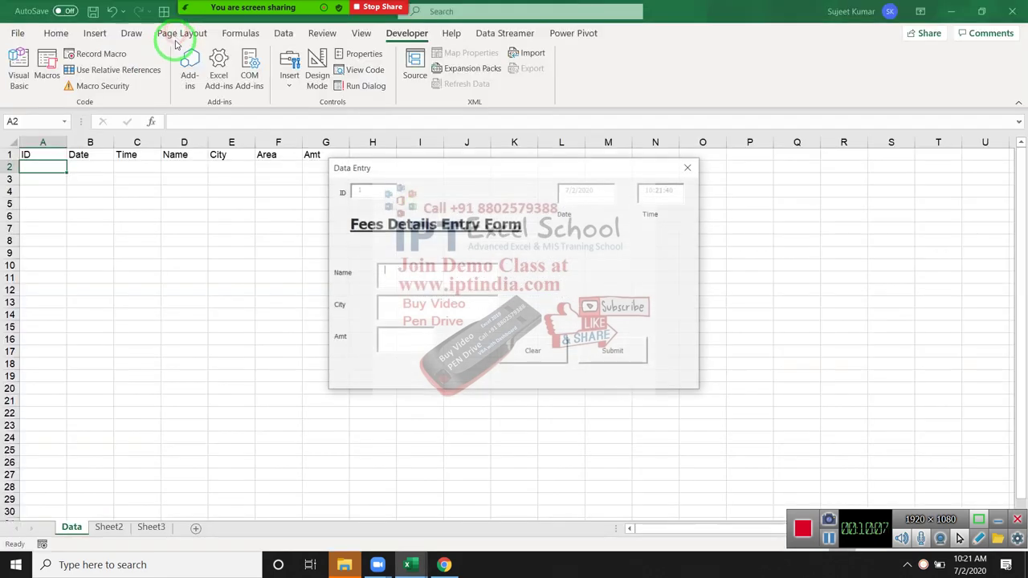
click(170, 29)
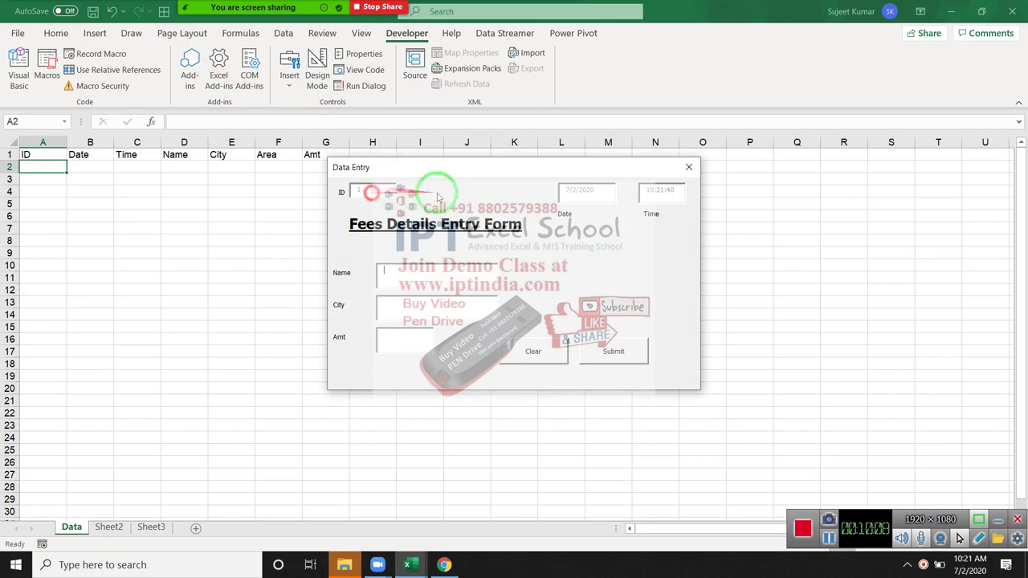
click(669, 201)
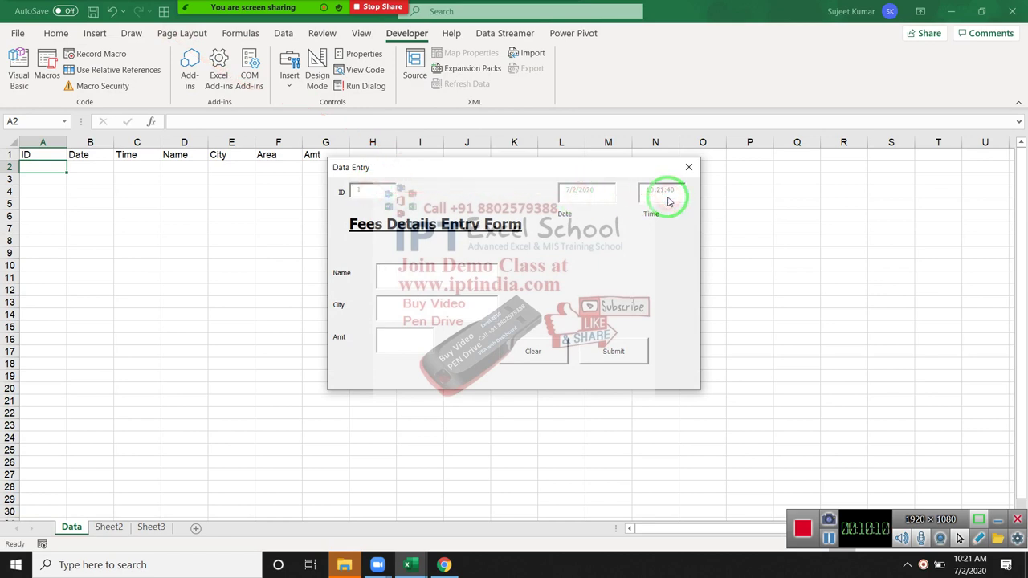
click(376, 190)
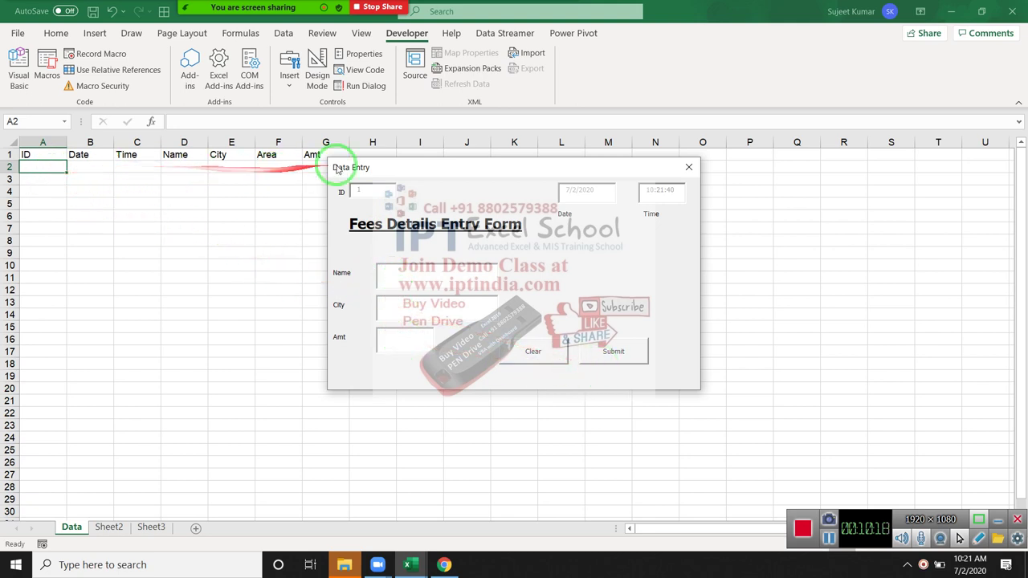
drag(336, 167, 415, 195)
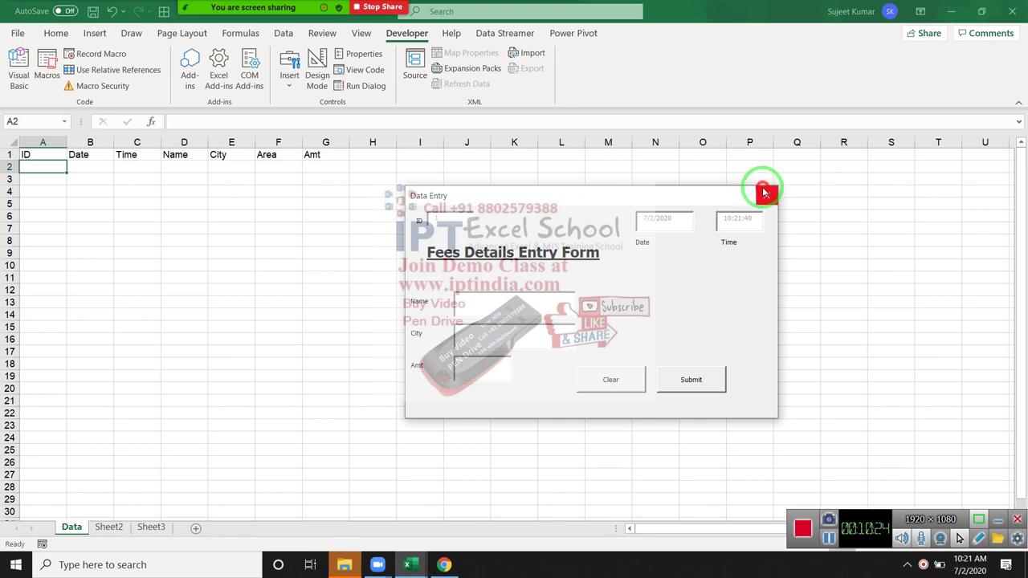
click(764, 192)
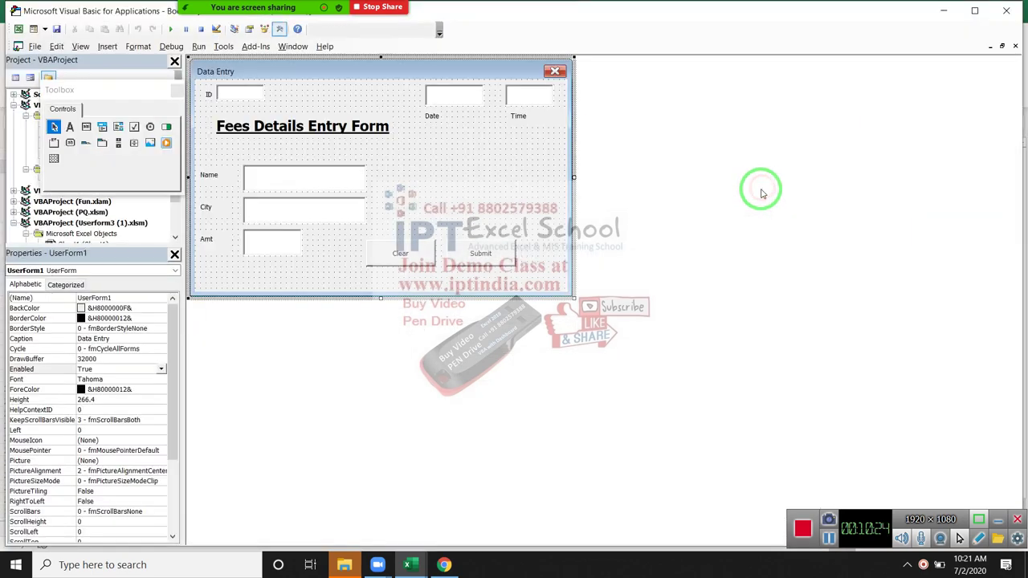
In the Submit click procedure, write Range("A65000").End(xlUp).Offset(1, 0).Value = ID.Value.
double_click(513, 255)
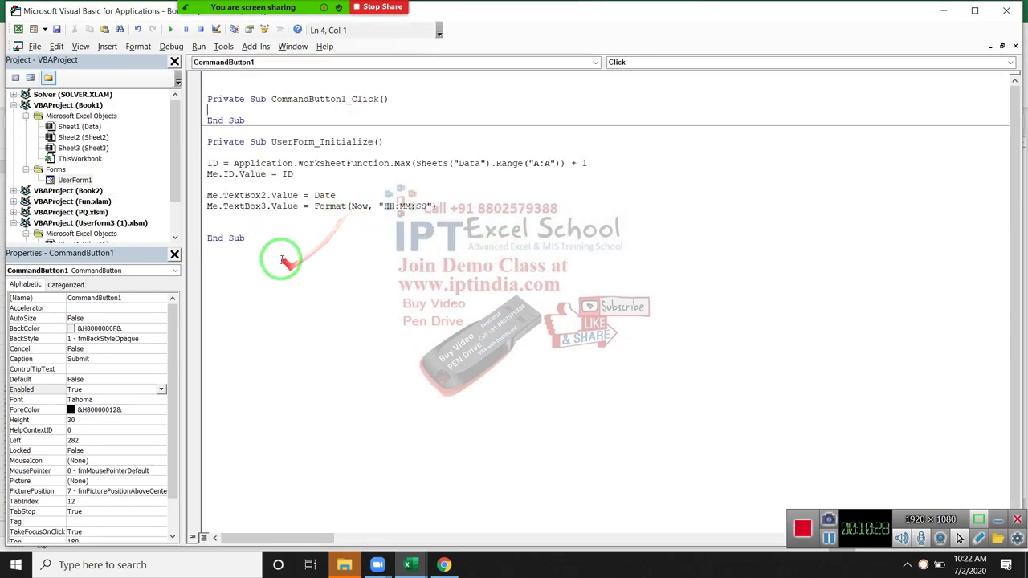
click(263, 118)
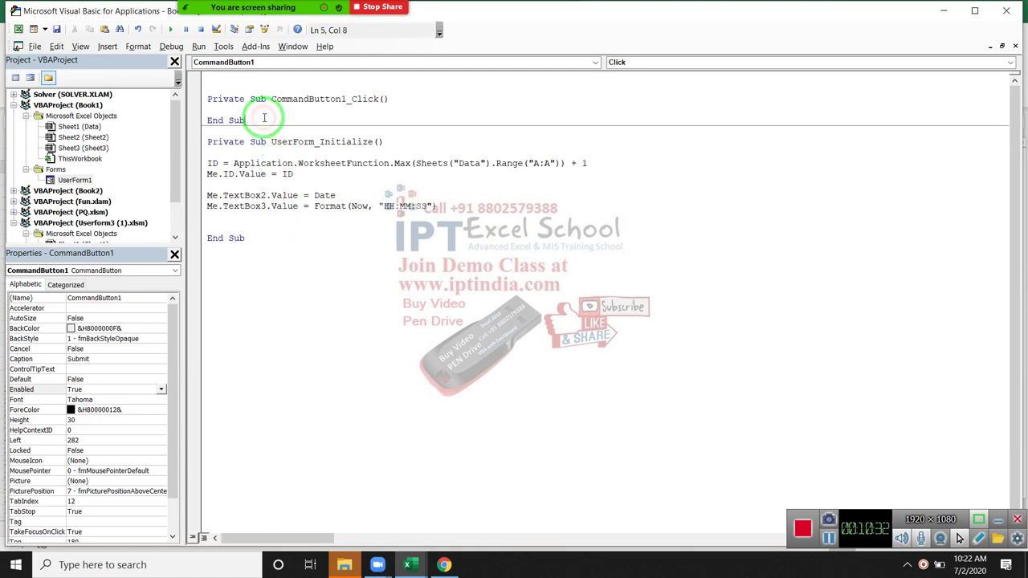
key(Return)
key(Return)
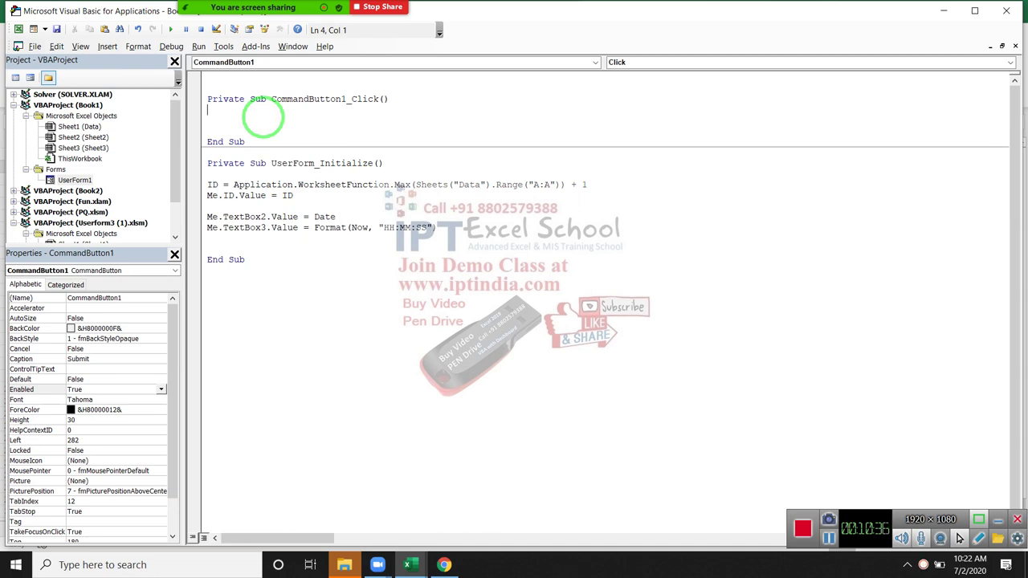
text(range("A650)
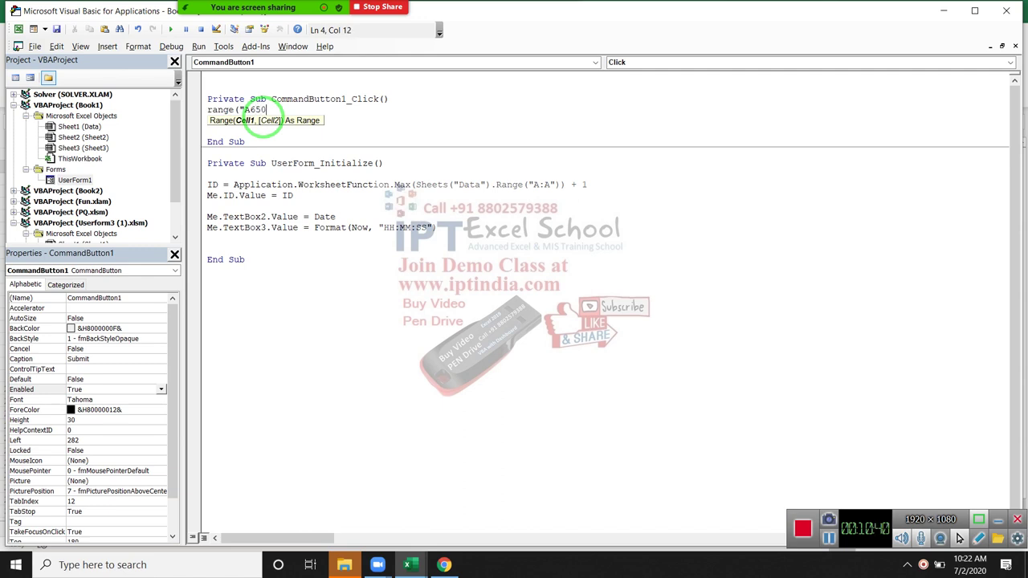
text())
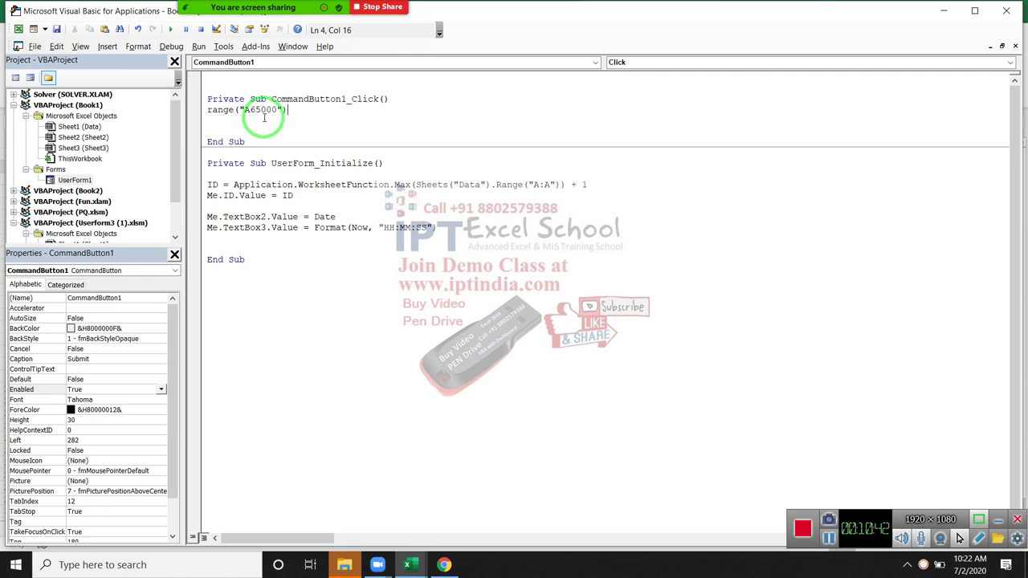
text(.End()
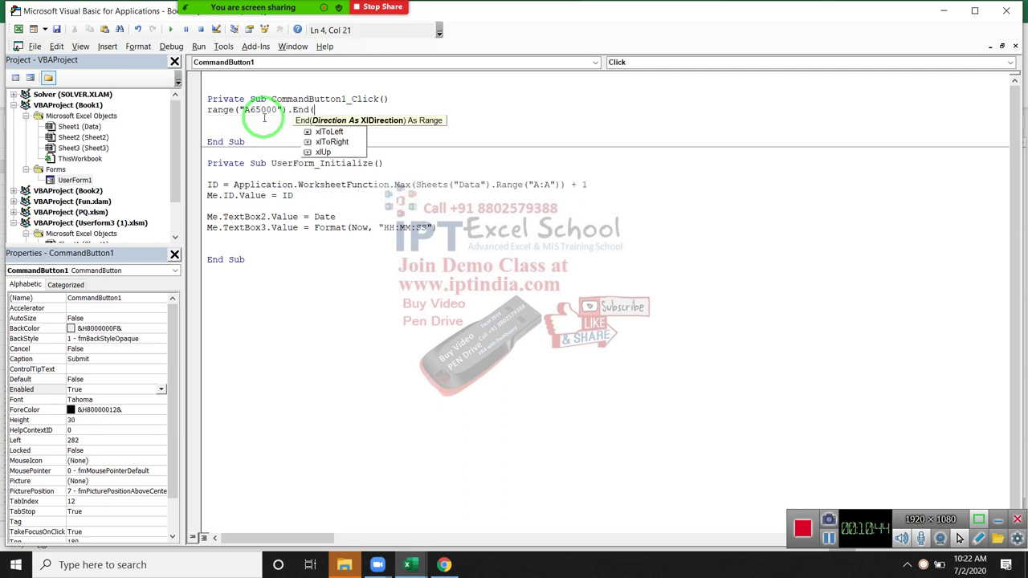
key(Down)
key(Down)
key(Tab)
text())
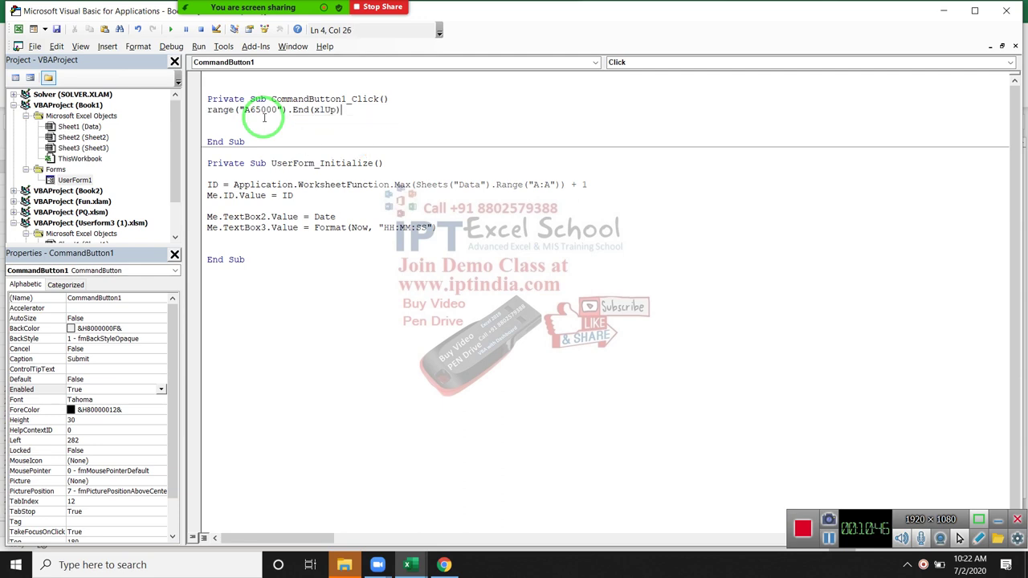
text(.Of)
key(Tab)
text(()
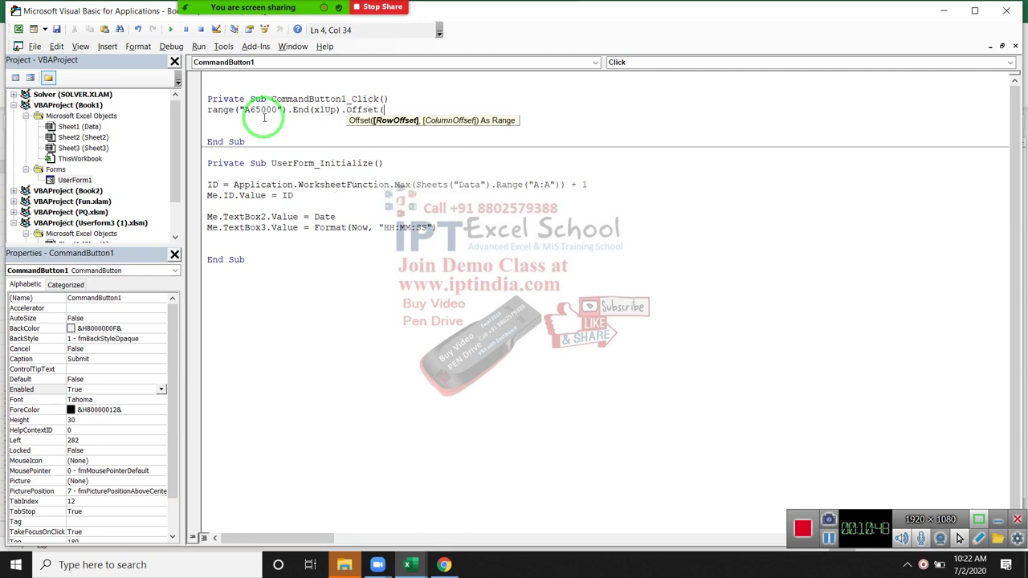
text(1, 0)
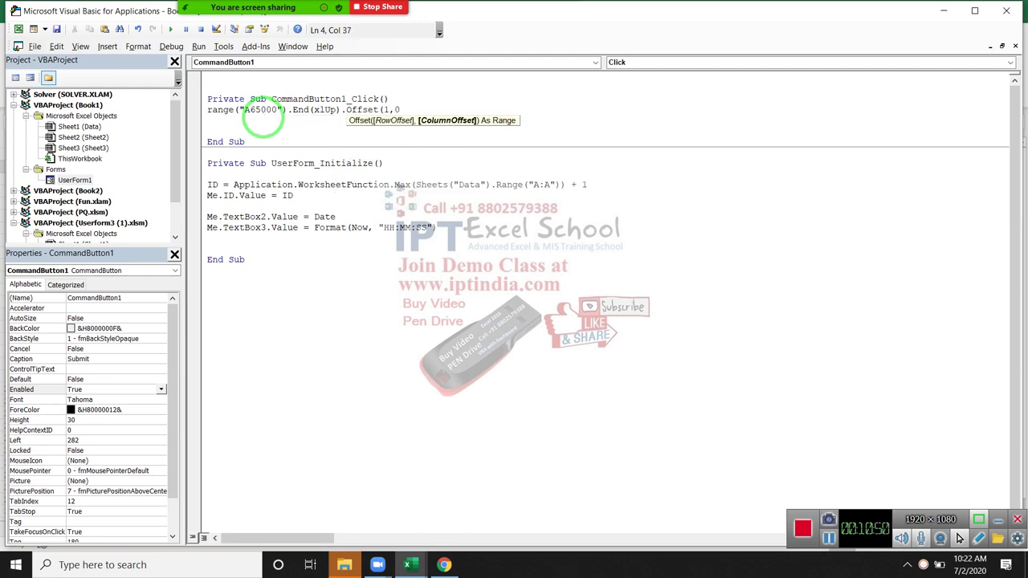
text().Value = ID)
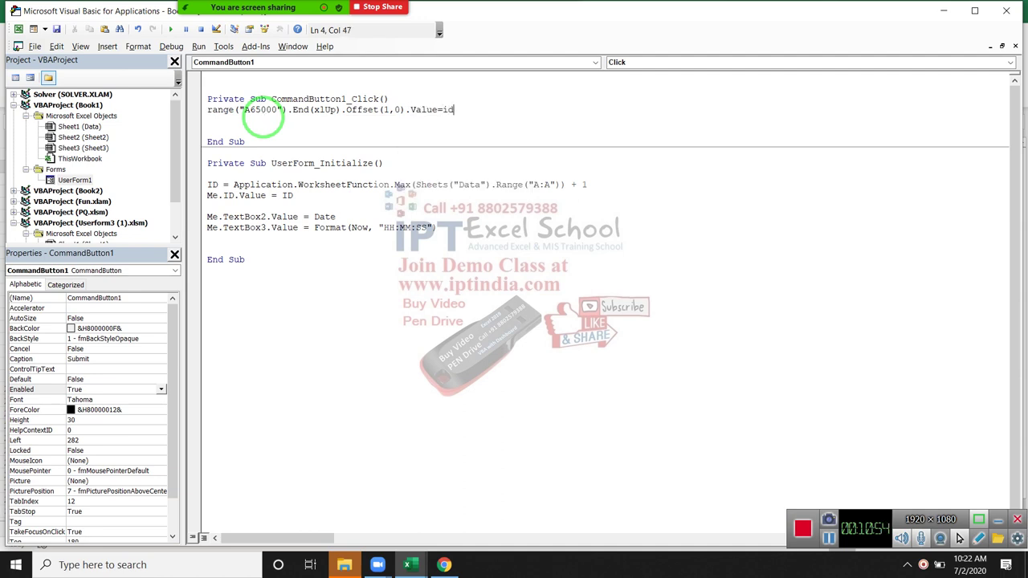
text(.Value)
key(Return)
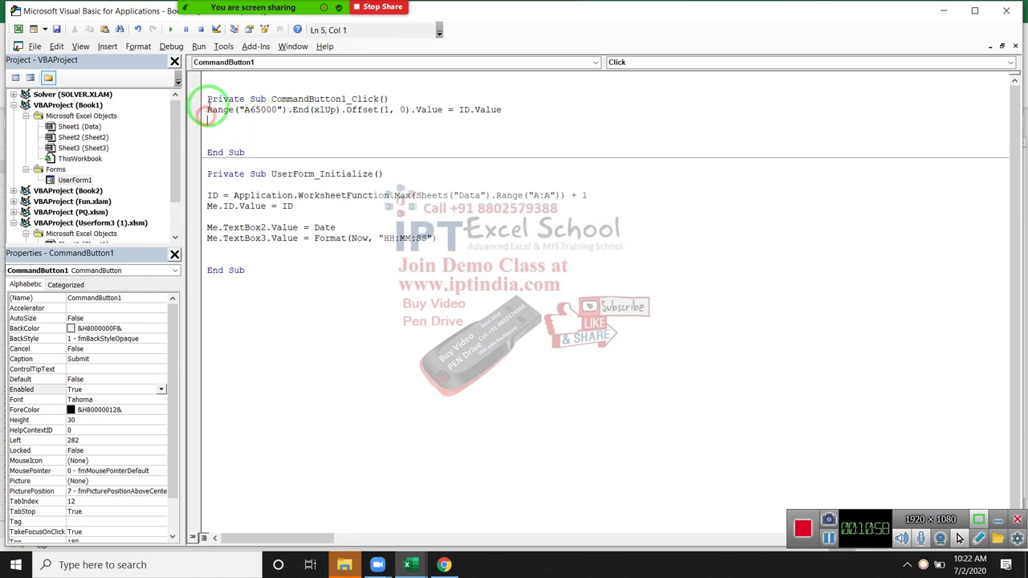
Change ID.Value to Me.ID.Value and prefix the line with Sheets("Data").
click(207, 109)
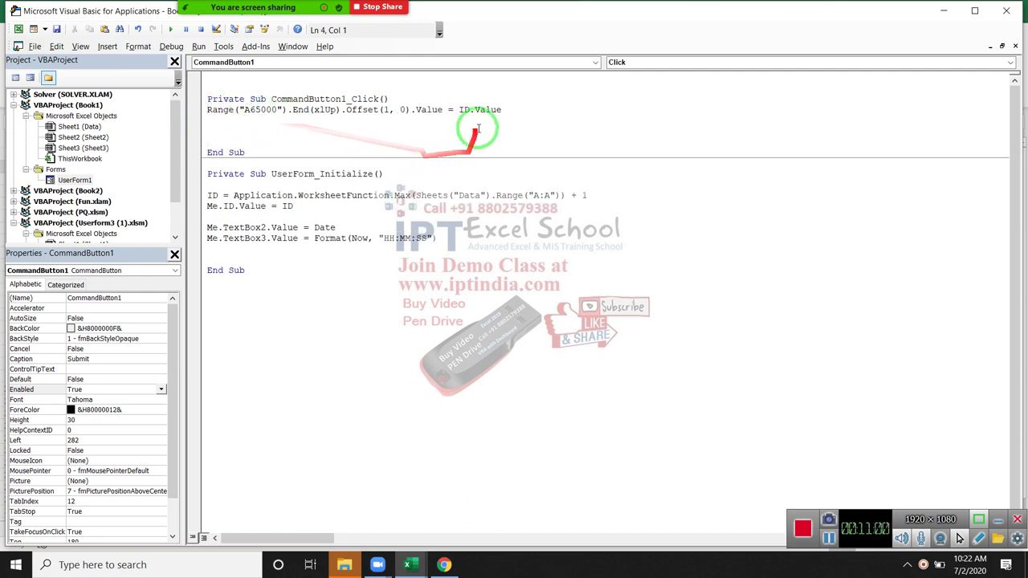
click(459, 110)
text(Me)
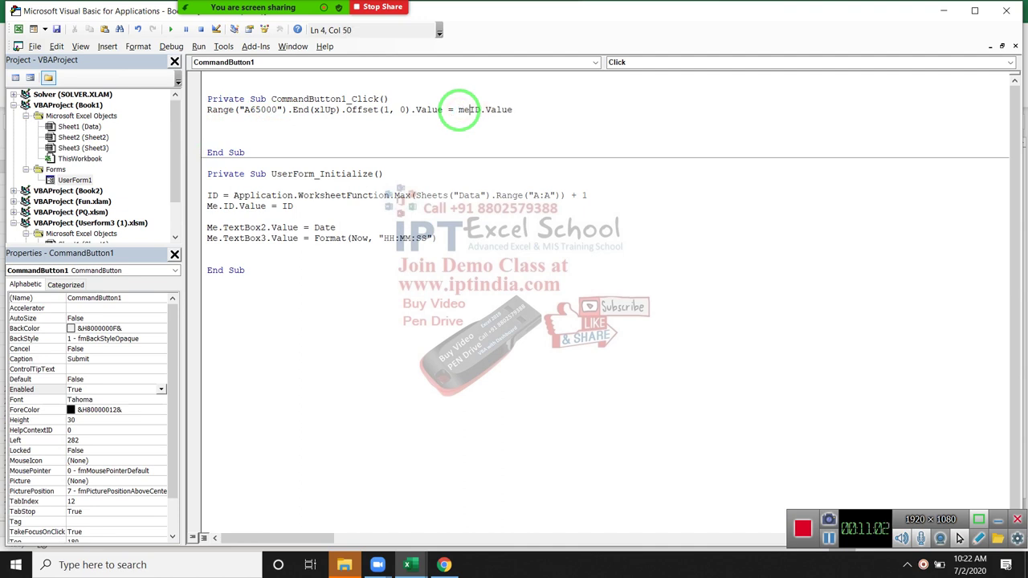
text(.)
click(420, 135)
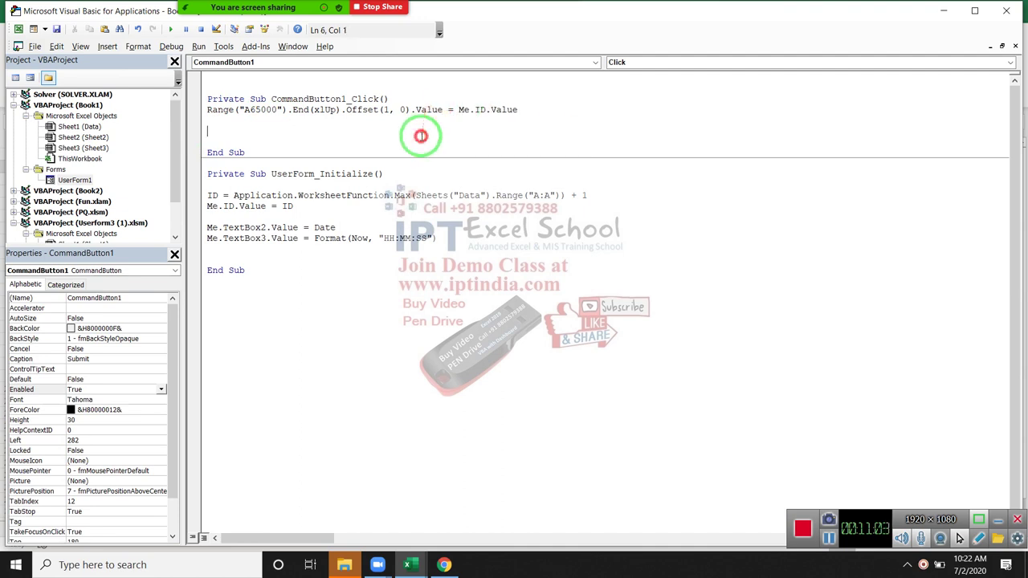
click(211, 109)
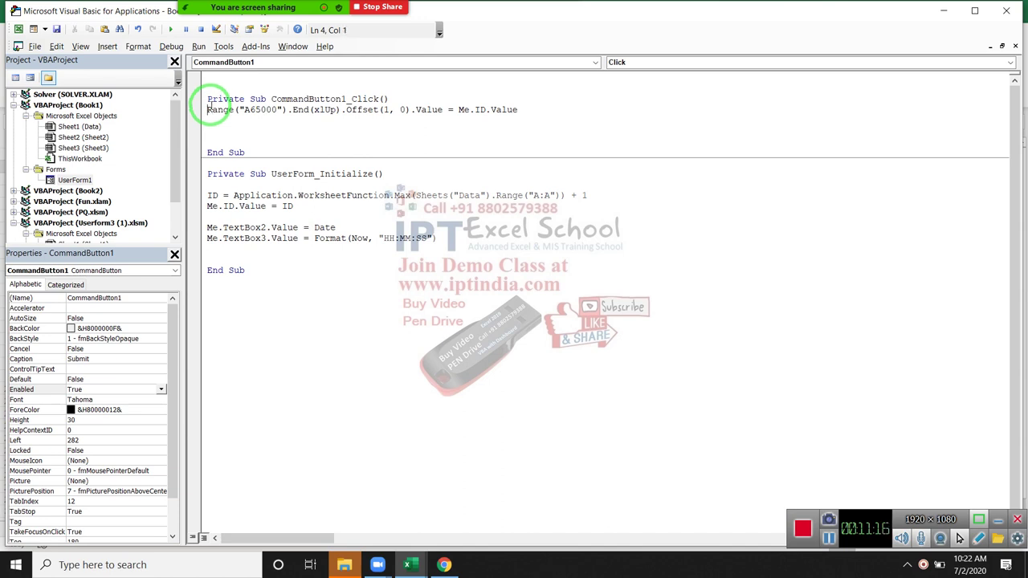
text(sheets)
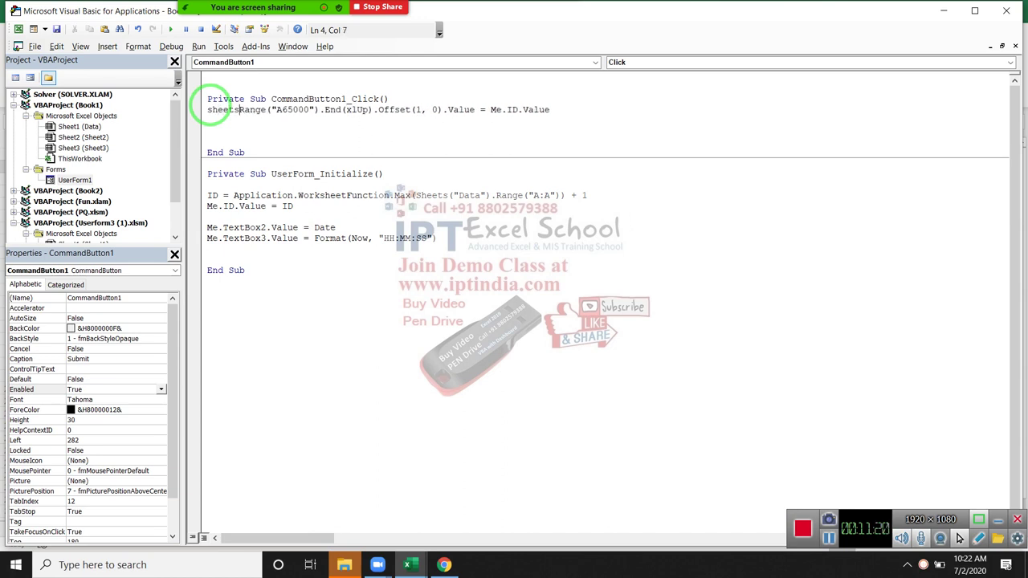
text(()
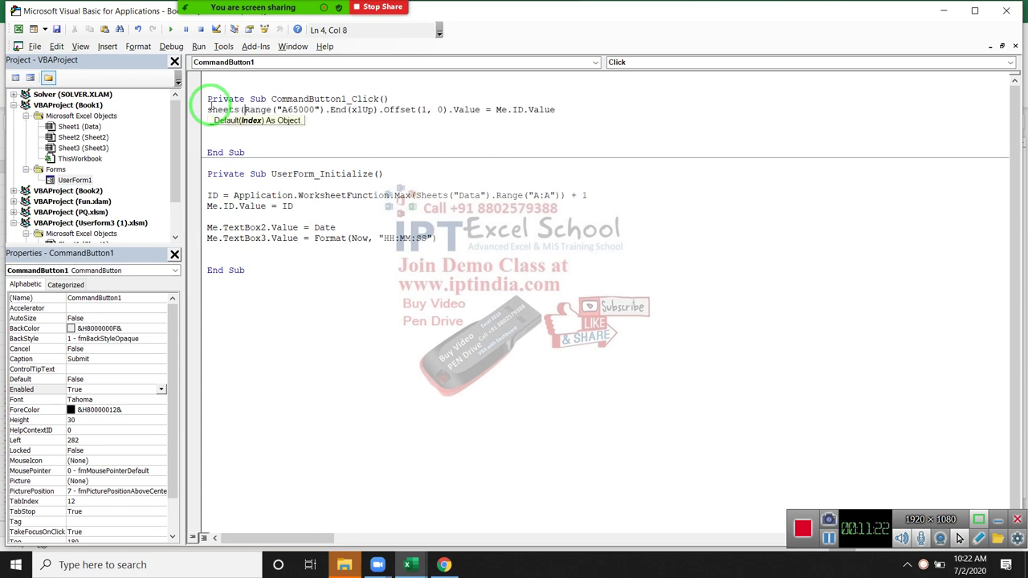
text("Data")
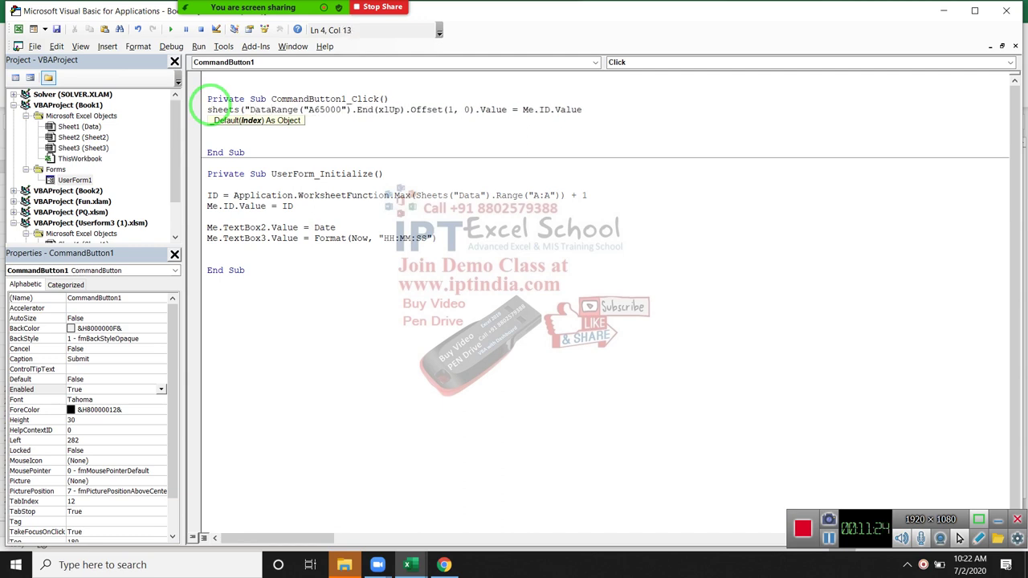
text("))
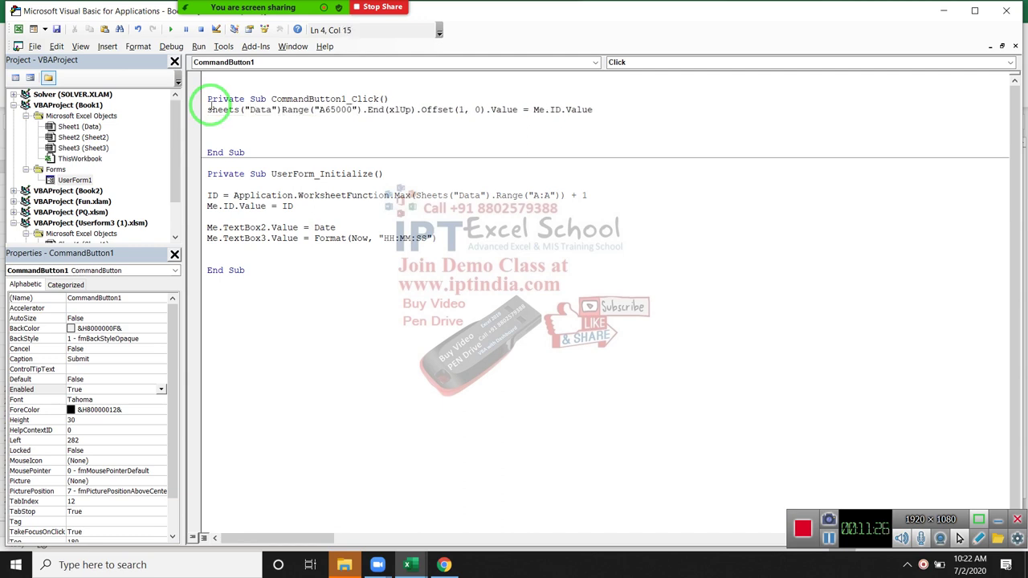
text(.)
click(218, 126)
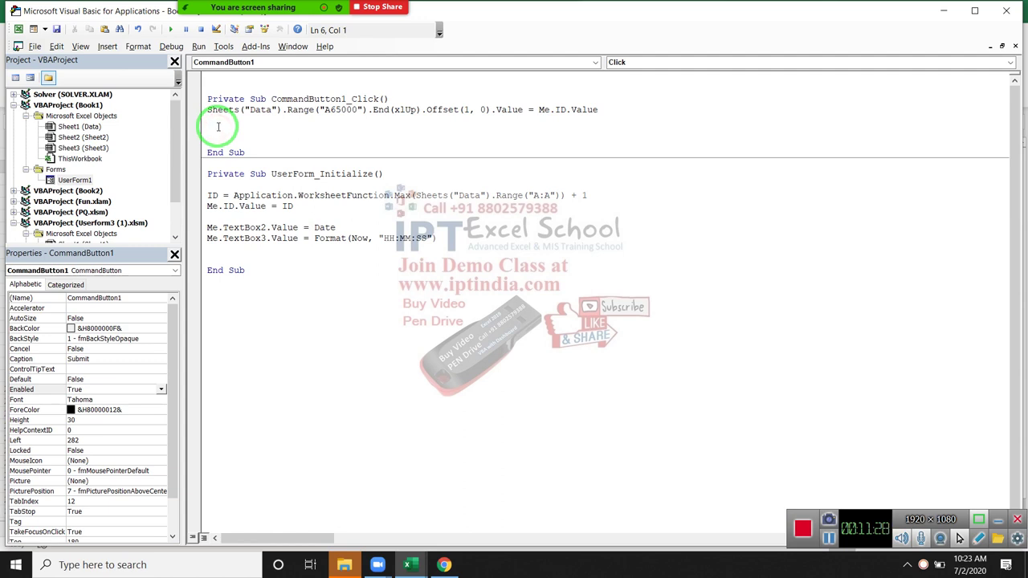
Duplicate the Sheets line and change the copy's column offset to 1.
key(shift+Down)
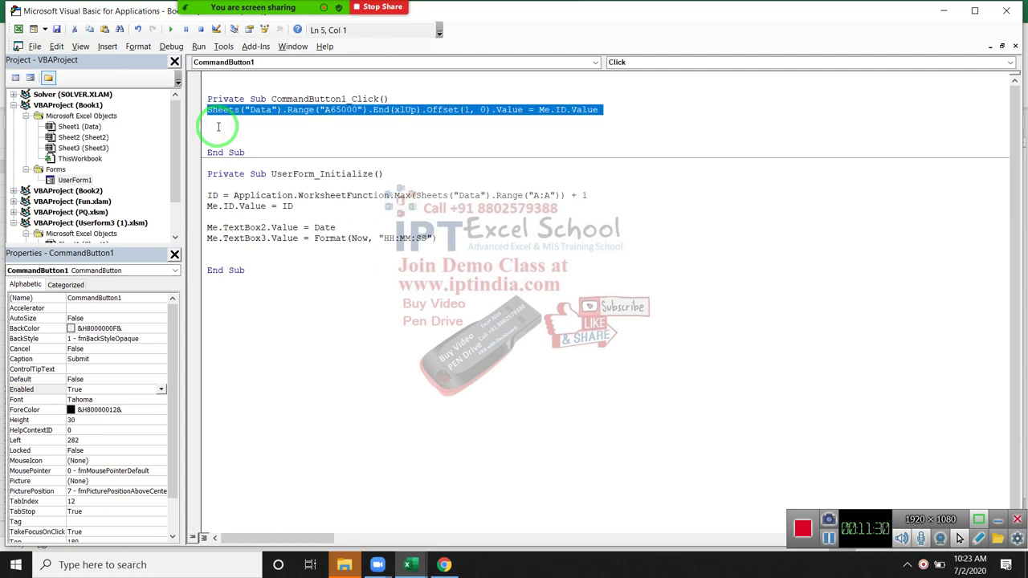
key(ctrl+c)
click(218, 126)
key(ctrl+v)
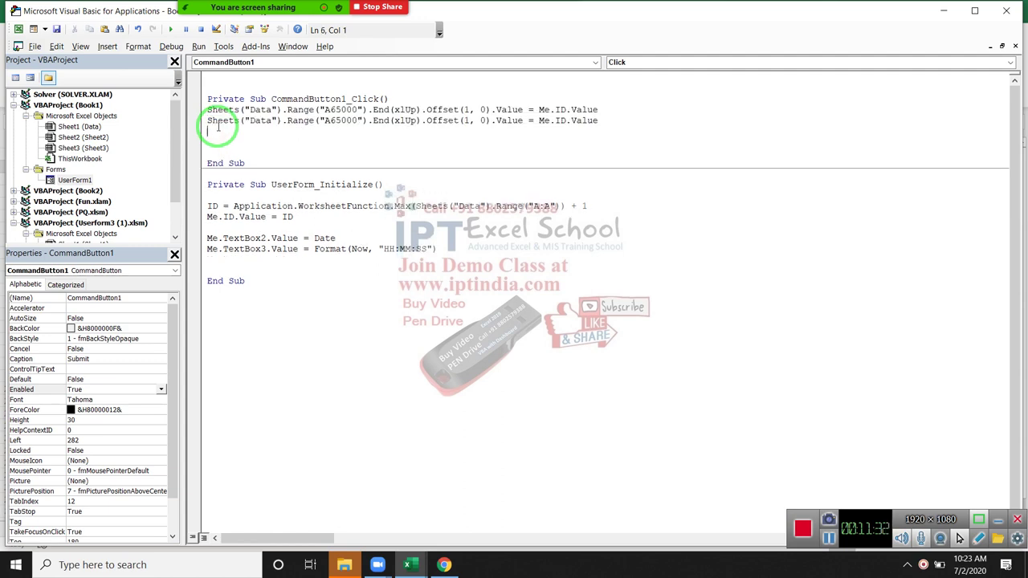
drag(440, 122, 520, 138)
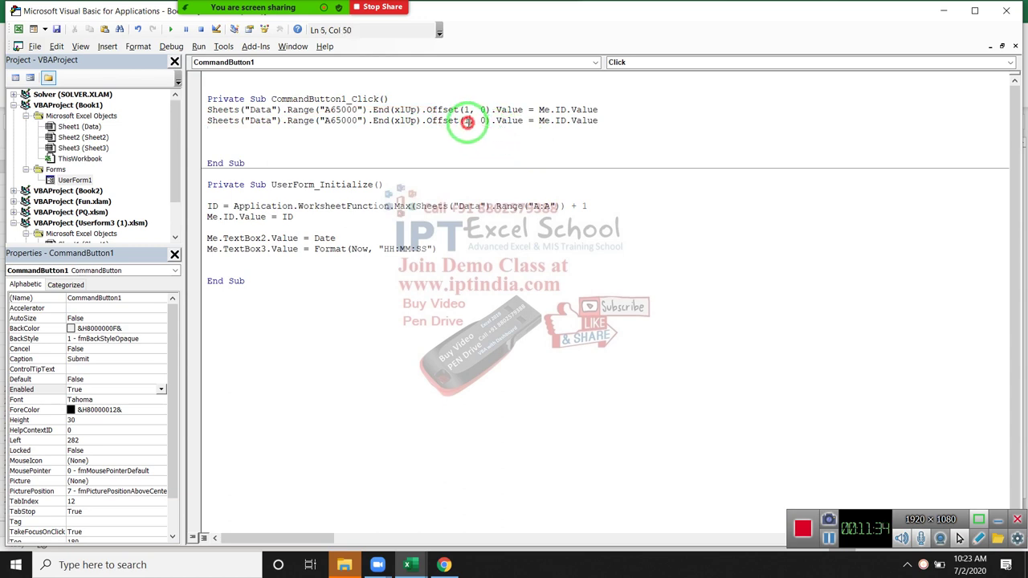
double_click(466, 121)
key(Delete)
text(1)
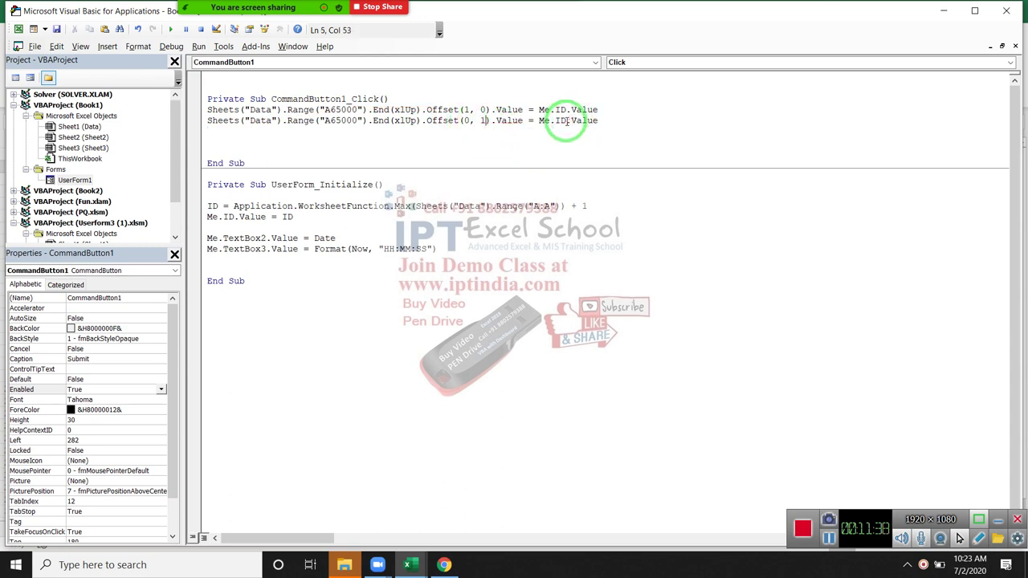
Make the duplicated line write Me.TextBox2.Value into Offset(0, 1).
click(617, 127)
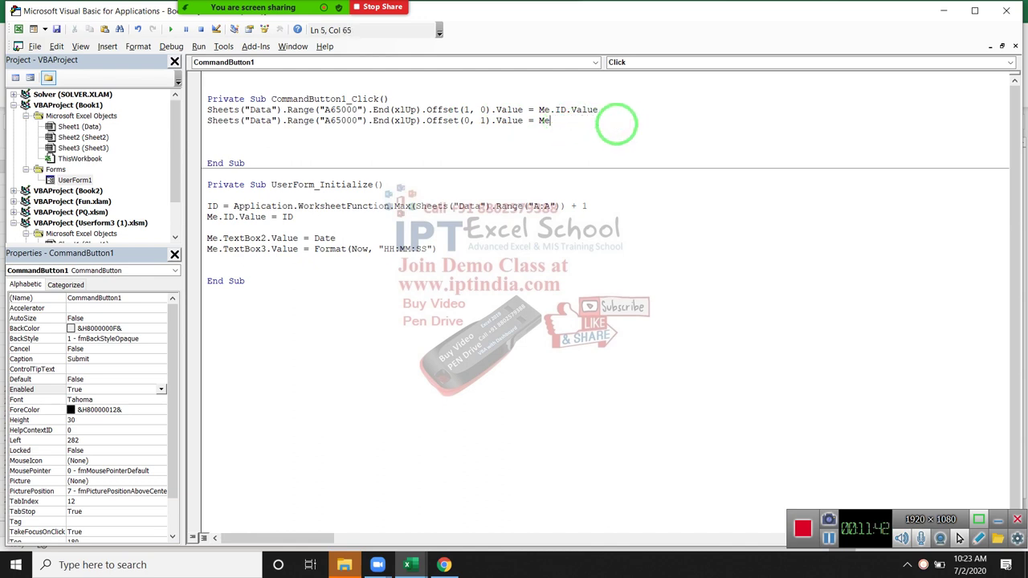
text(.te)
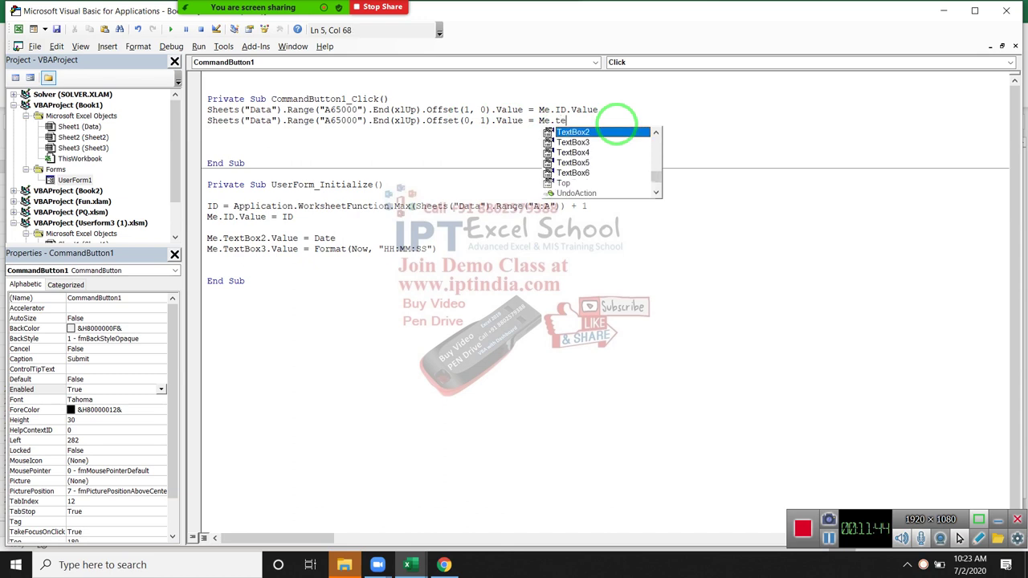
key(Tab)
text(.v)
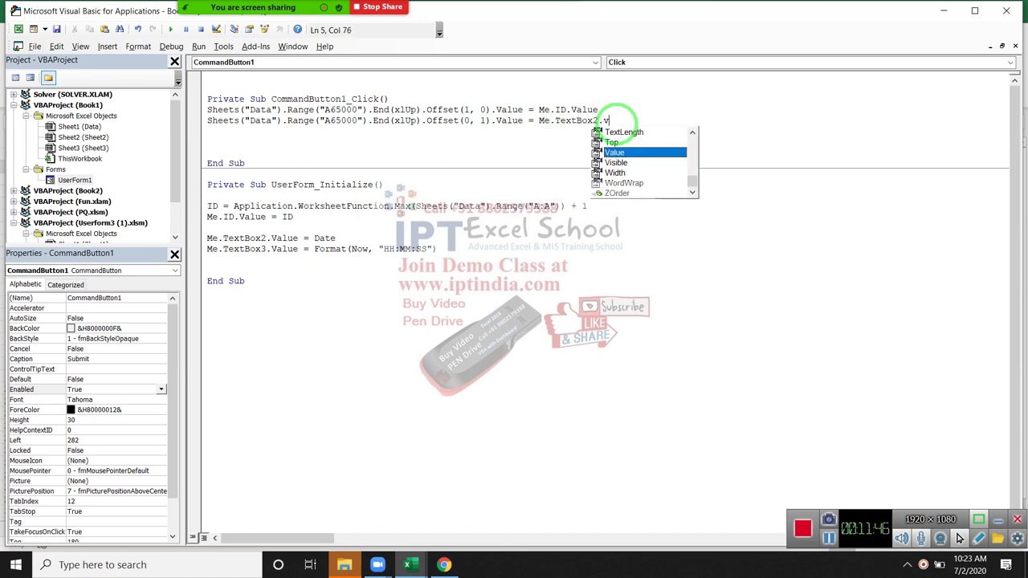
key(Tab)
key(Return)
Paste three more copies of the TextBox2 line, with column offsets 2, 3 and 4.
key(shift+Down)
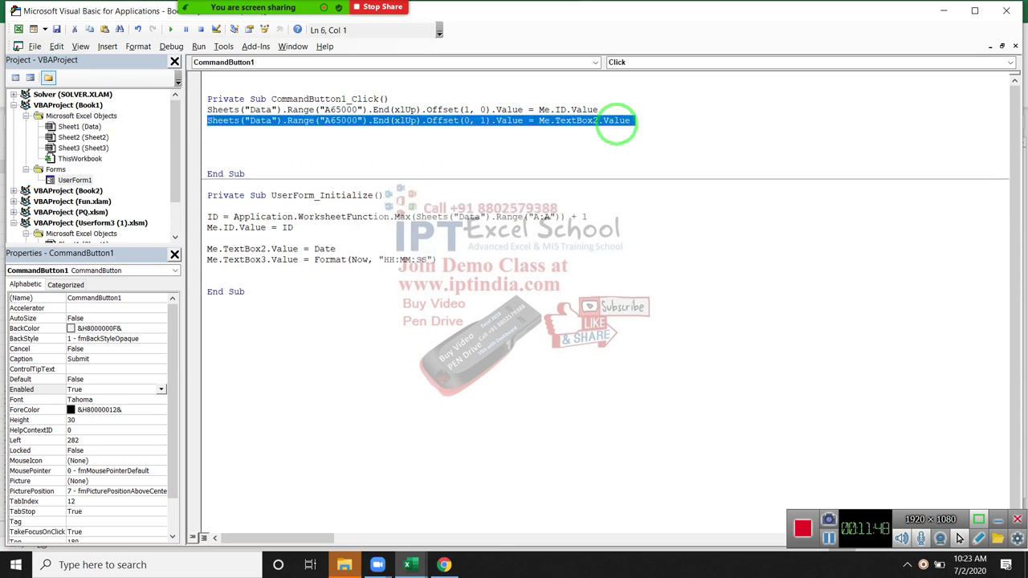
key(ctrl+c)
key(ctrl+v)
key(ctrl+v)
key(ctrl+v)
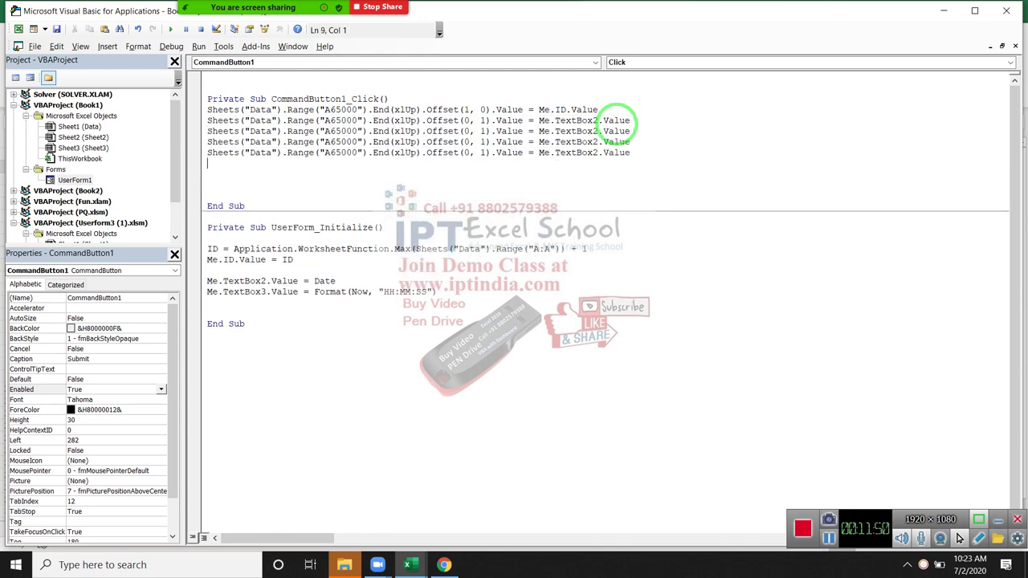
key(ctrl+v)
click(484, 131)
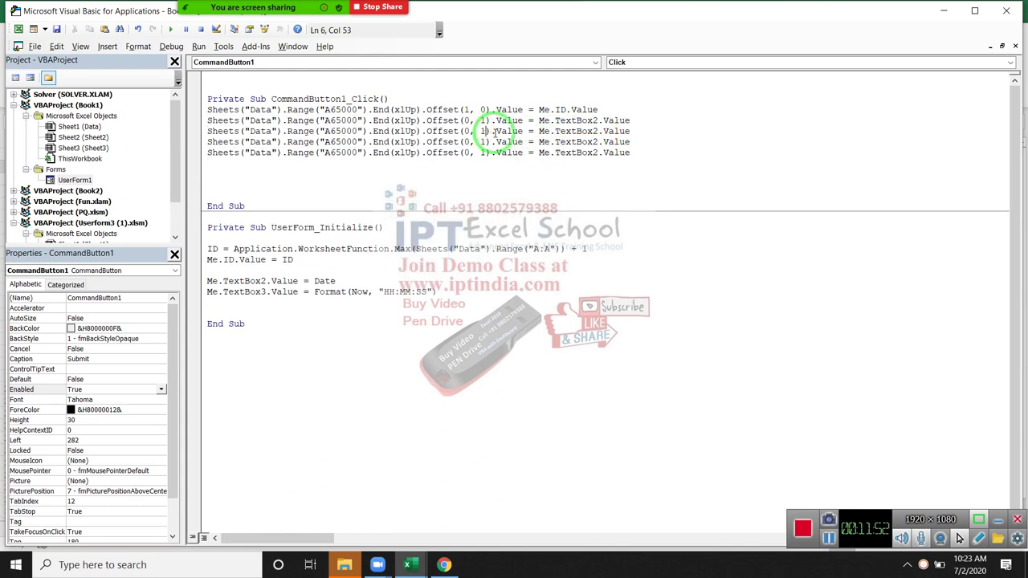
key(BackSpace)
text(2)
key(BackSpace)
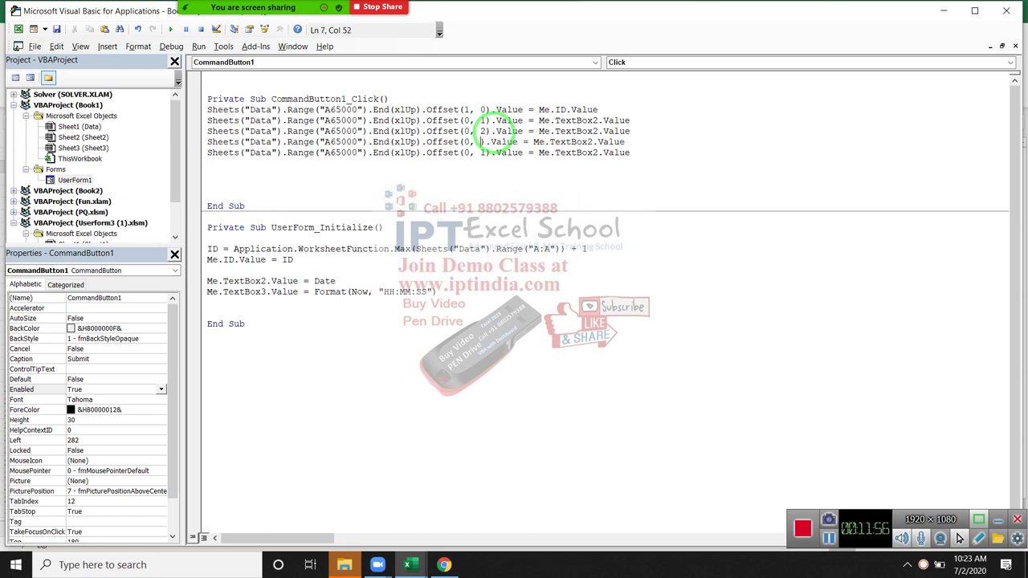
text(3)
key(BackSpace)
text(4)
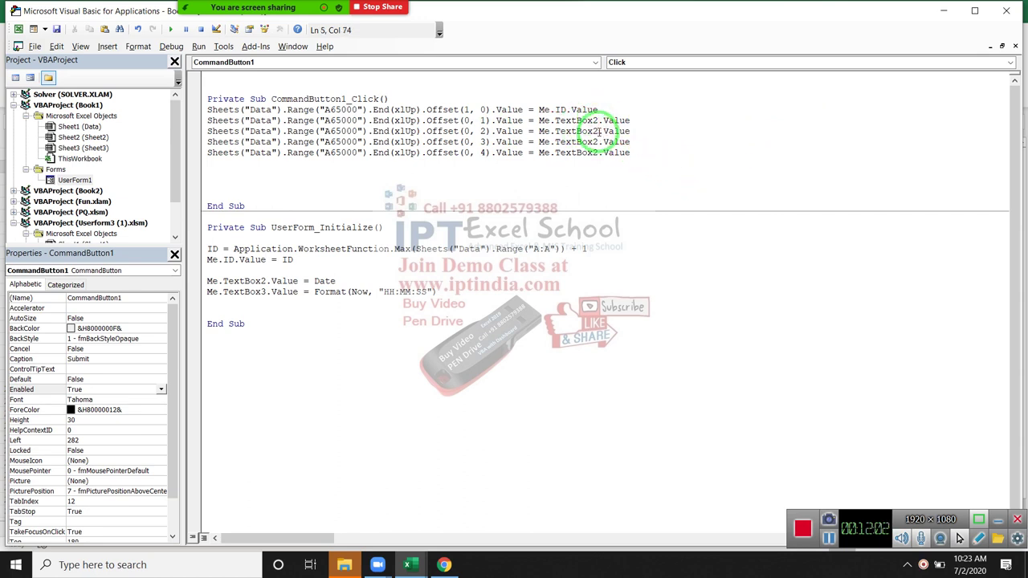
click(600, 131)
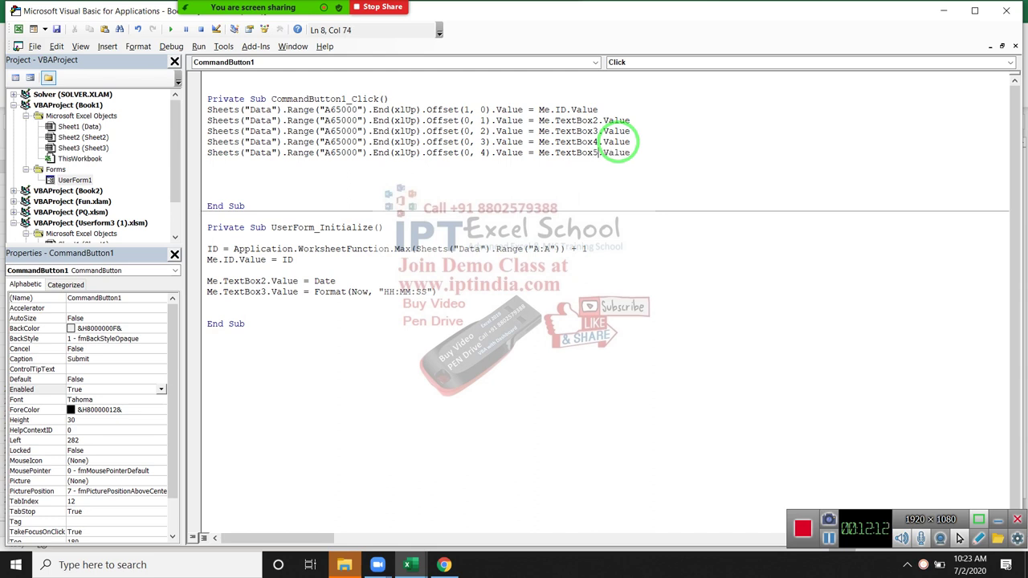
Duplicate the last Sheets line and change it to write TextBox6 into Offset(0, 5).
click(208, 154)
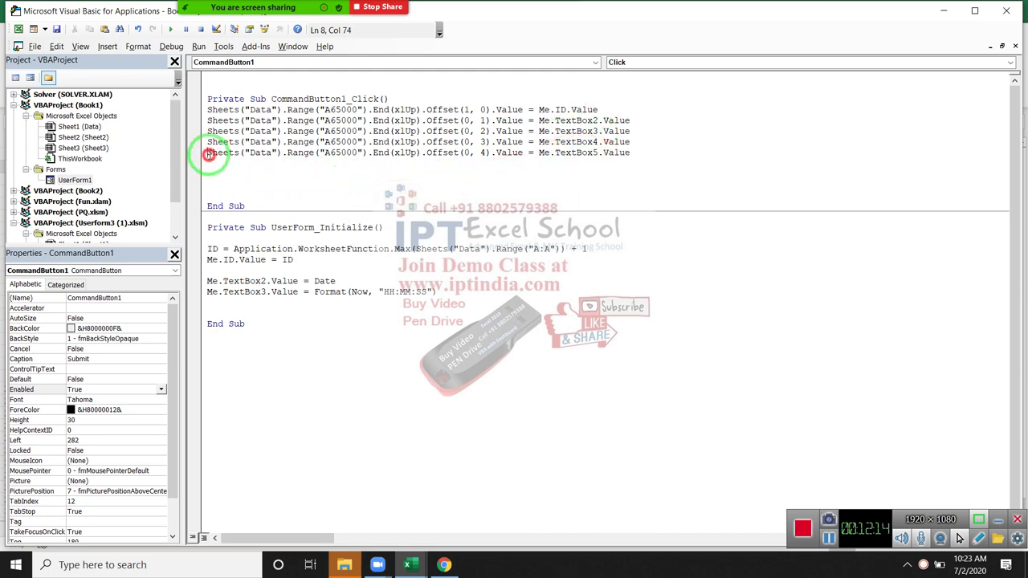
key(shift+Down)
key(ctrl+c)
key(ctrl+v)
key(ctrl+v)
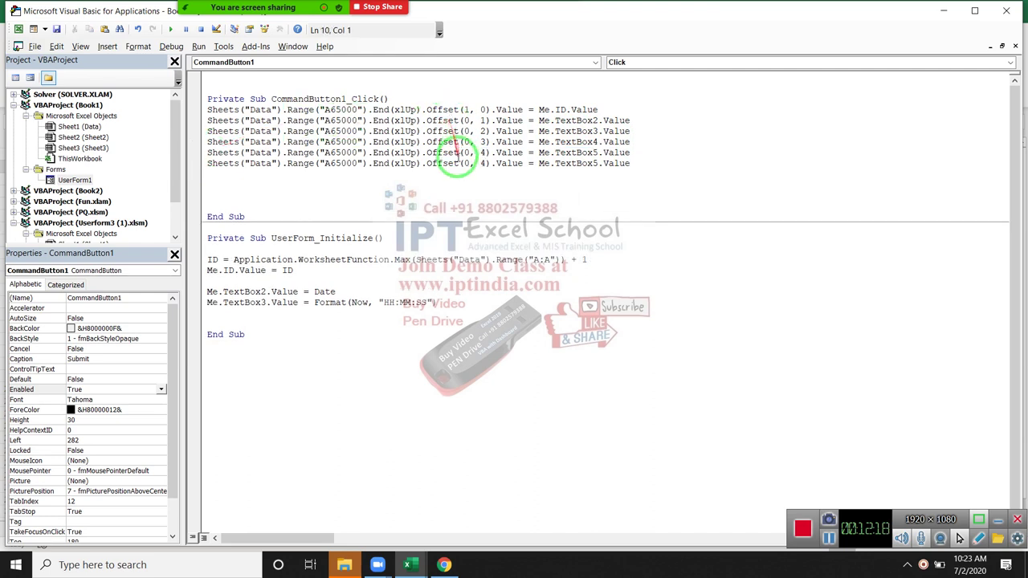
double_click(482, 164)
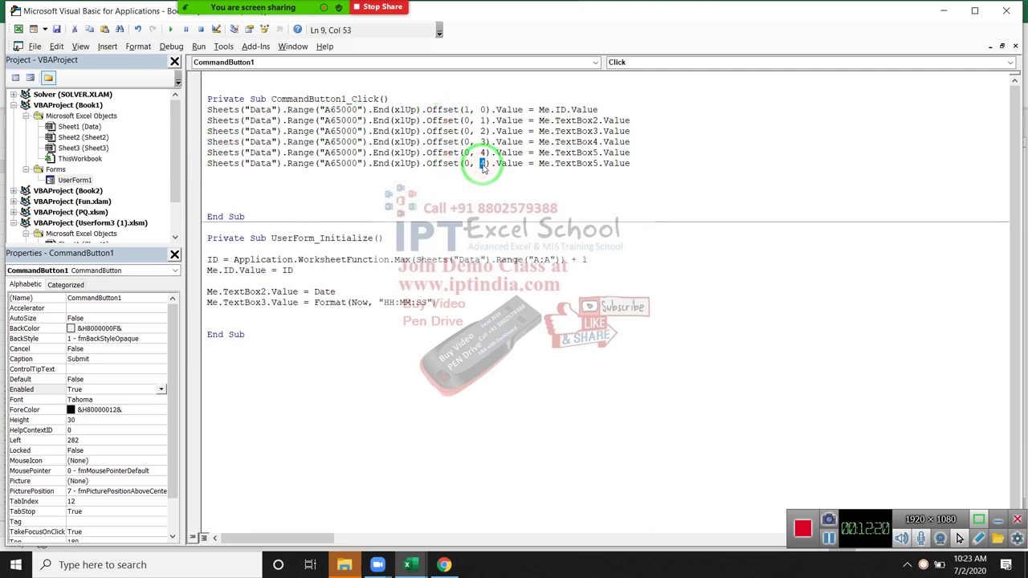
text(6)
key(BackSpace)
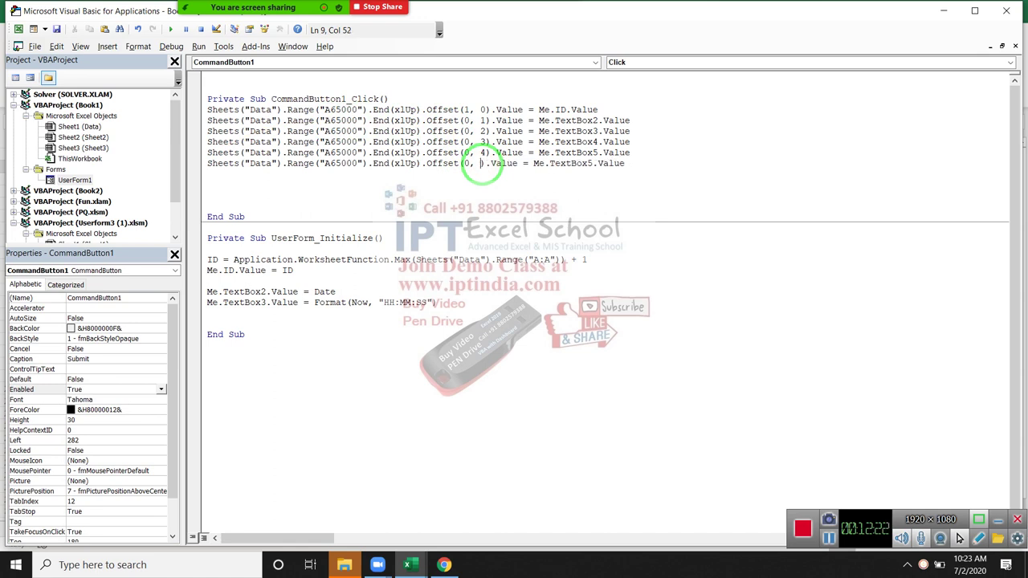
text(4)
key(BackSpace)
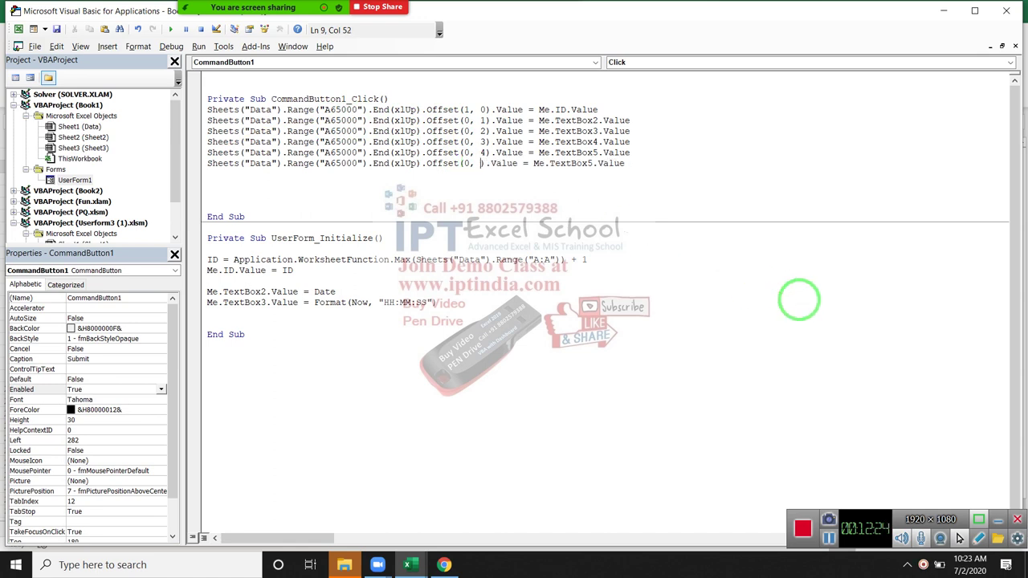
text(5)
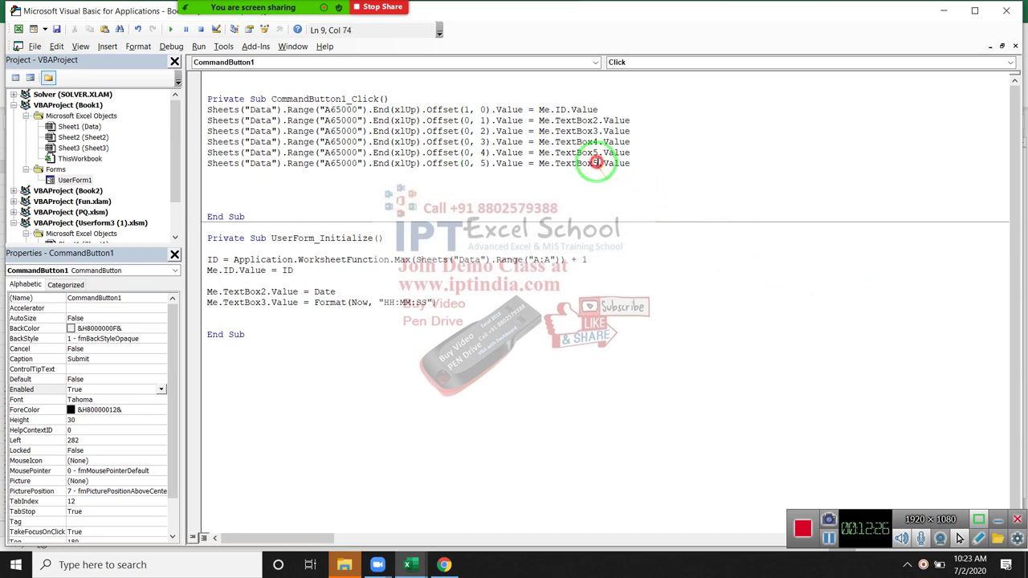
click(602, 167)
text(6)
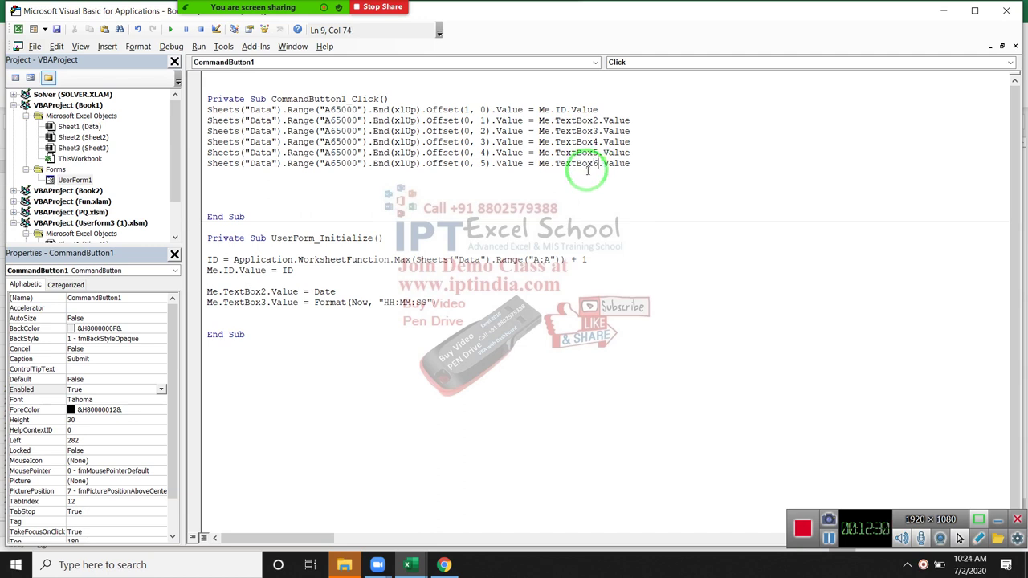
click(550, 205)
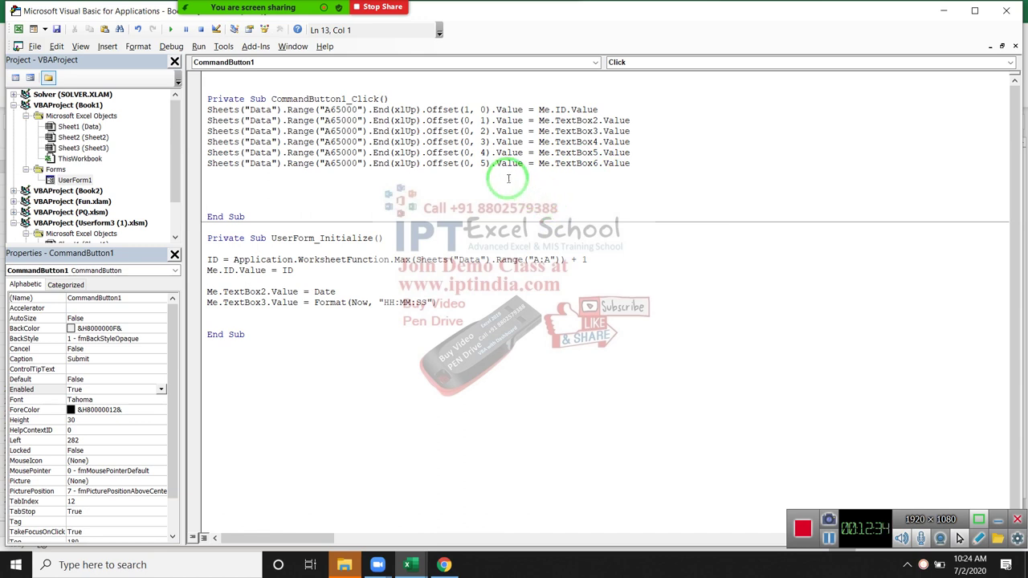
key(alt+Tab)
key(alt+Tab)
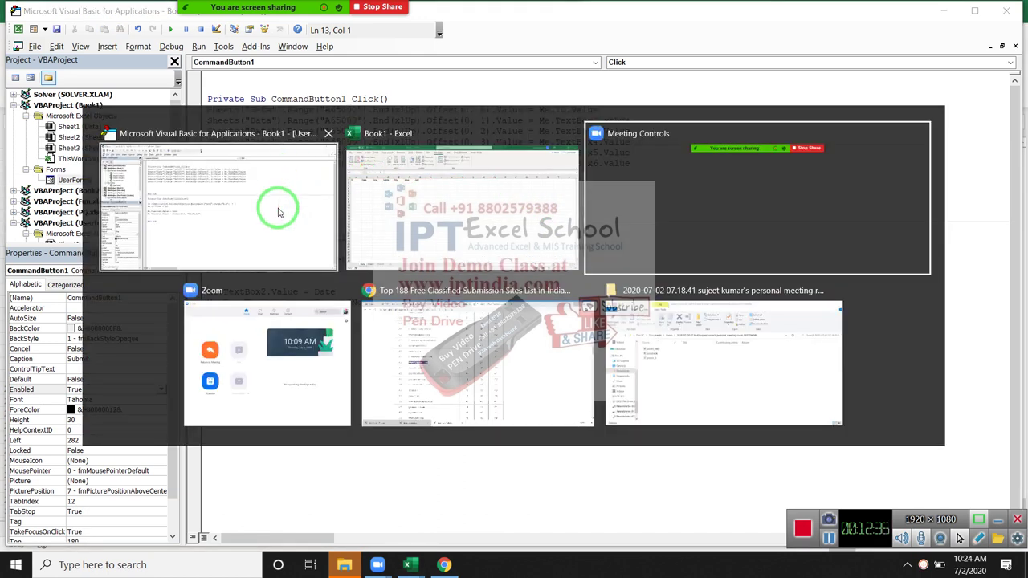
key(alt+shift+Tab)
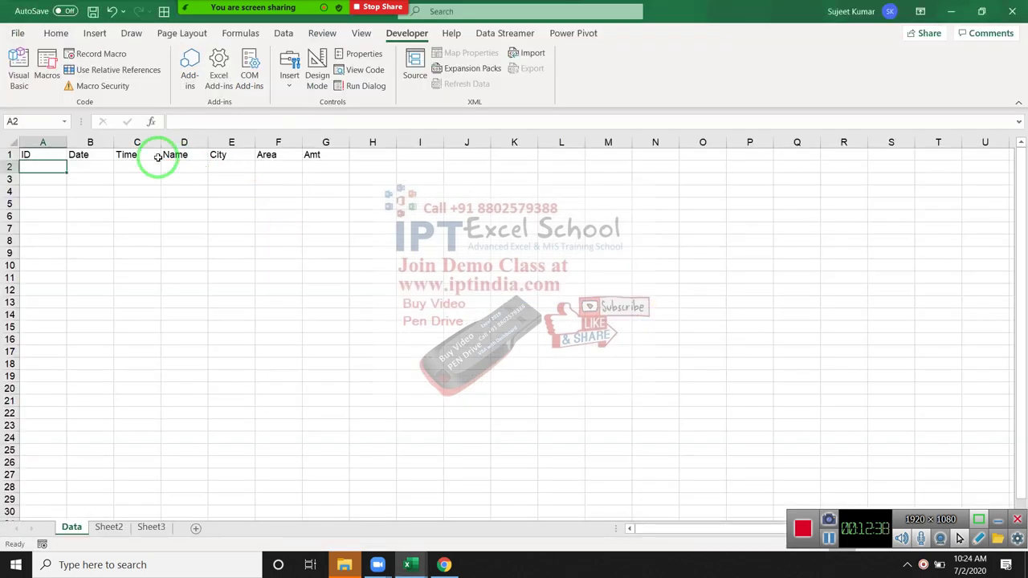
key(Up)
key(ctrl+shift+Right)
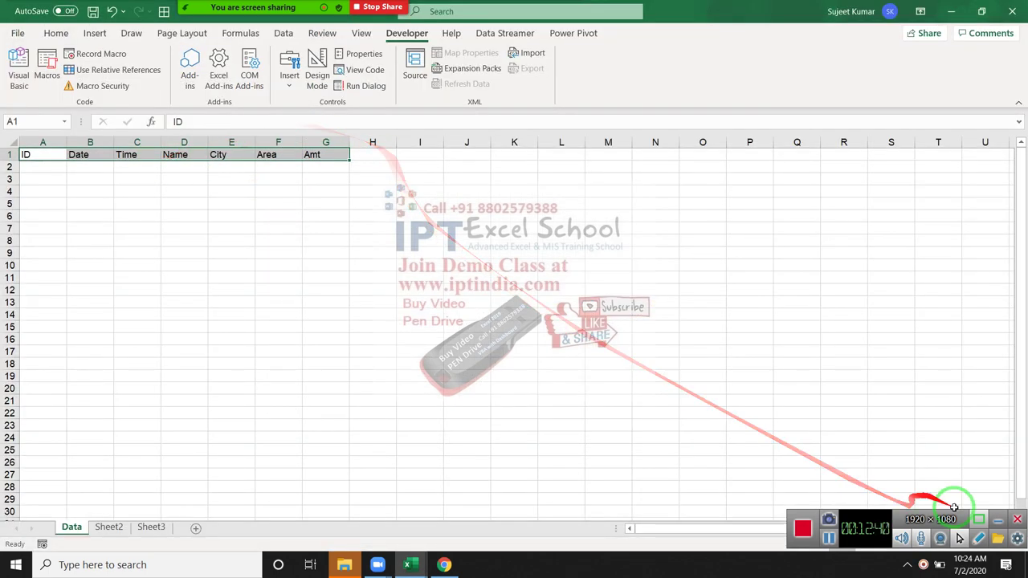
click(999, 520)
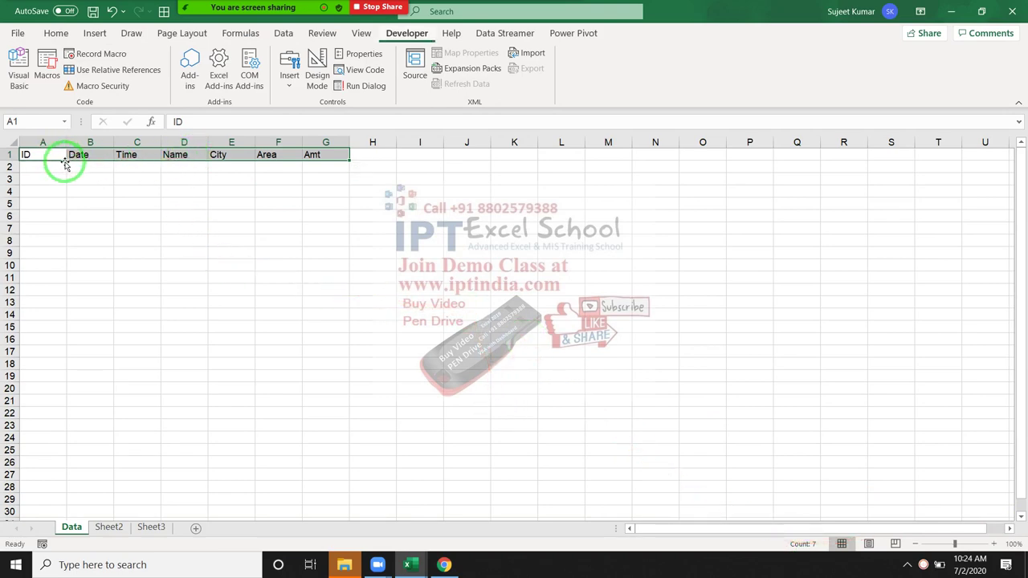
key(alt+F11)
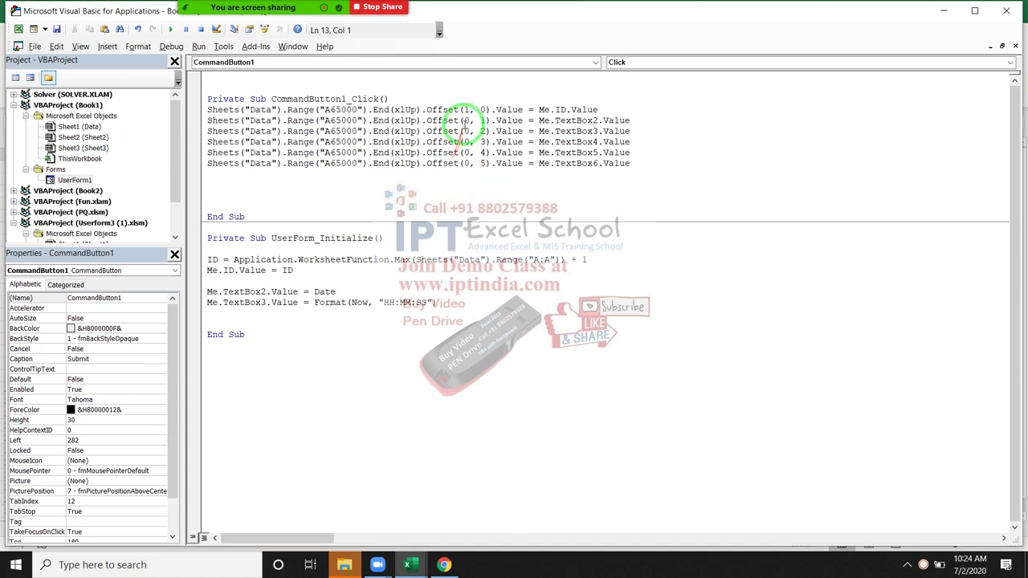
click(465, 109)
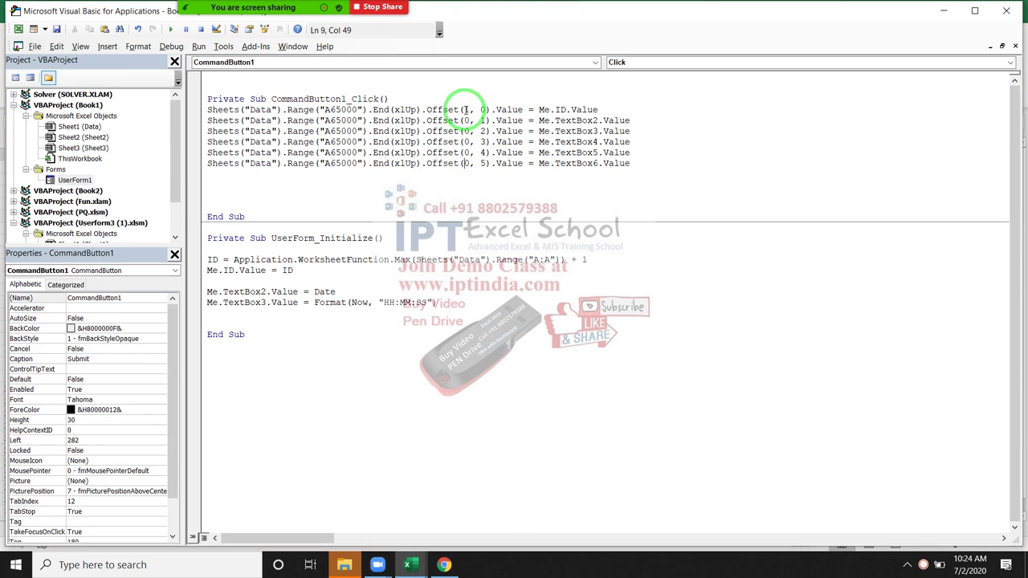
Open the UserForm1 design and check the names of the ID, Date, Time, Name, City and Amt textboxes.
click(90, 180)
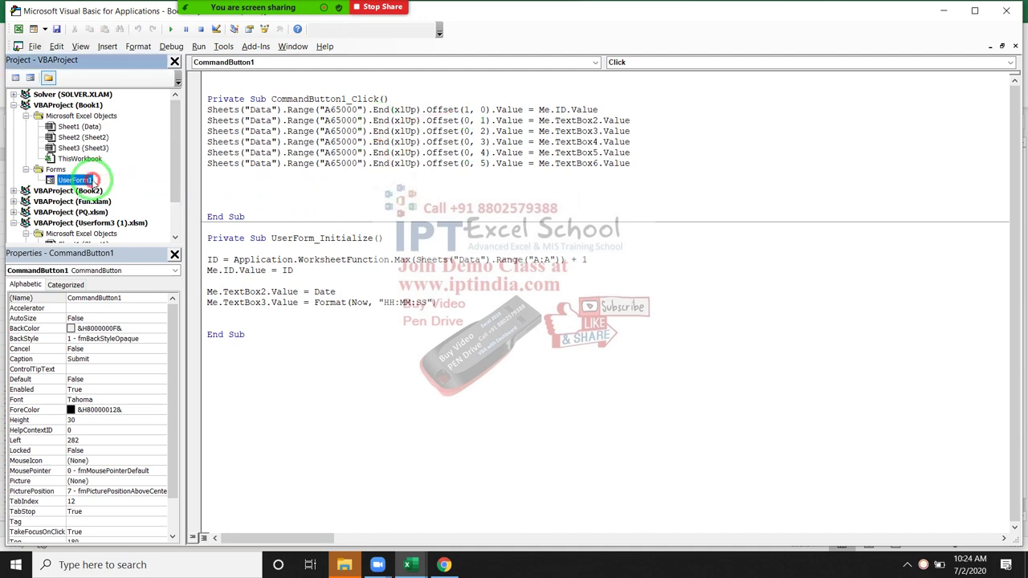
double_click(89, 180)
click(241, 92)
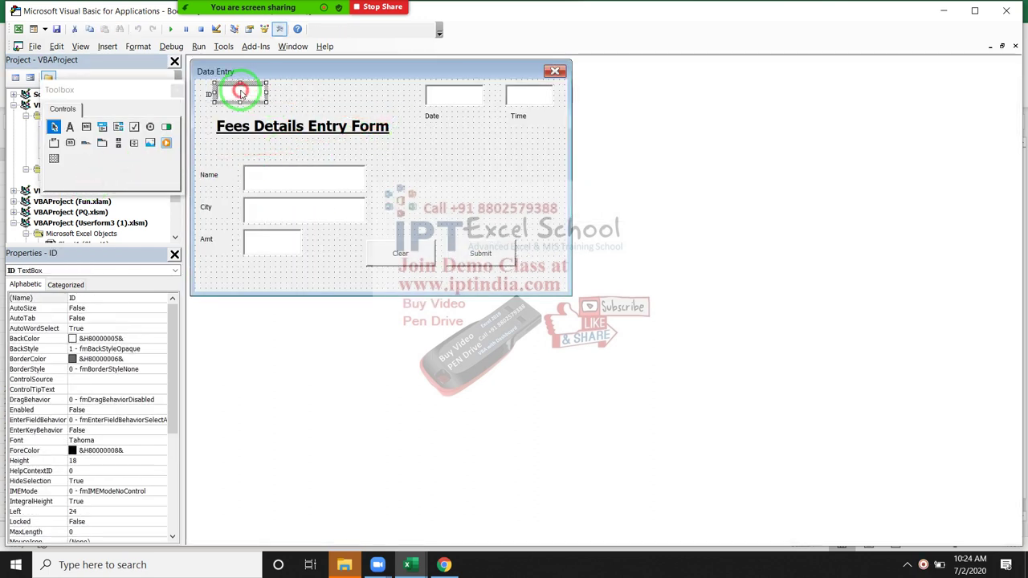
click(473, 95)
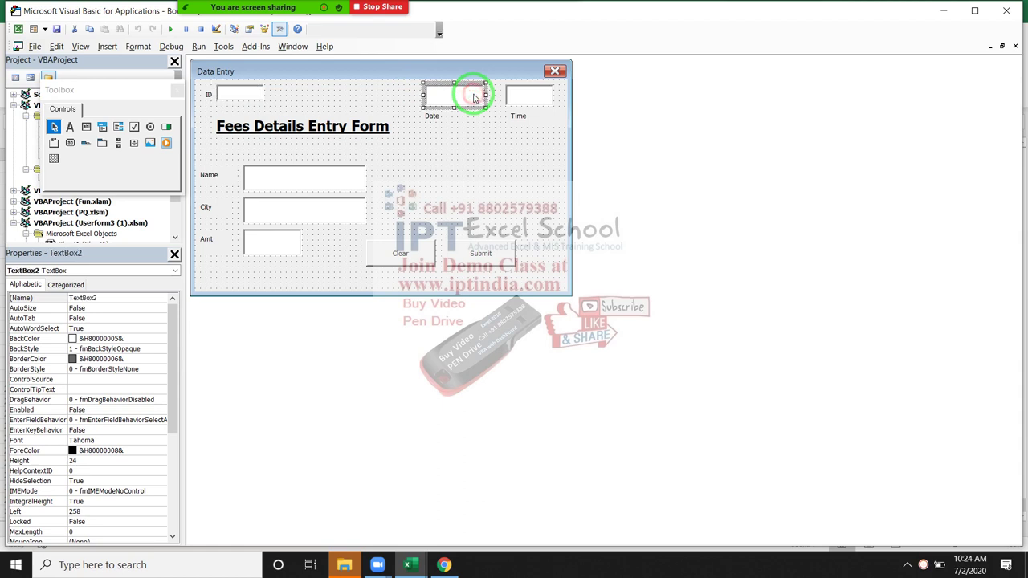
click(530, 95)
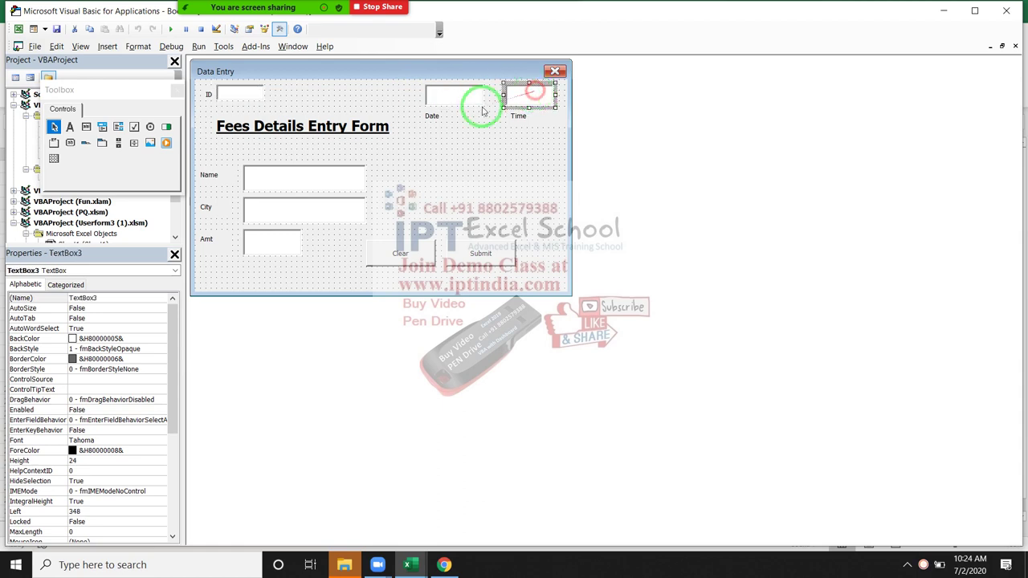
click(317, 178)
click(291, 219)
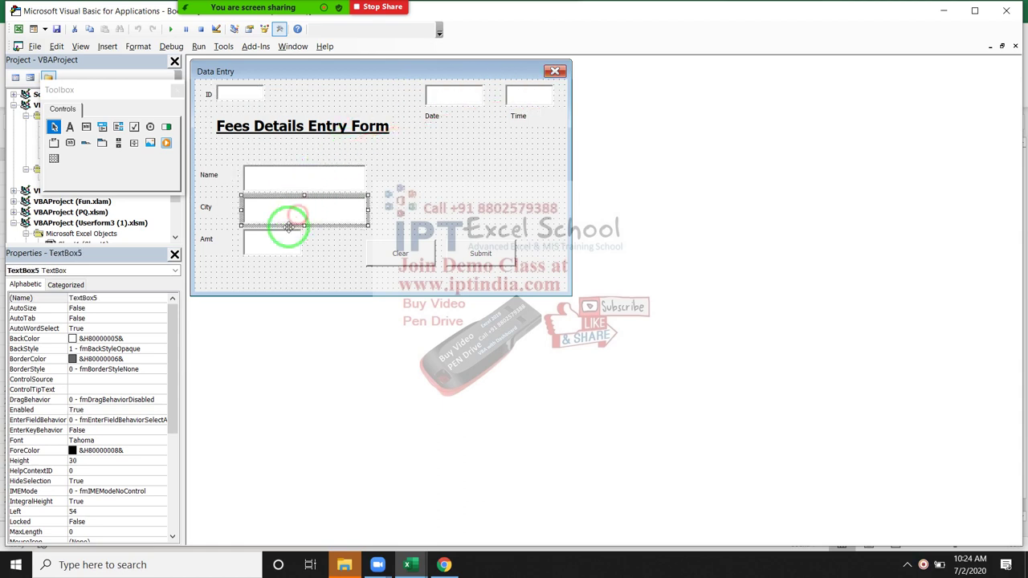
click(277, 239)
In the worksheet, delete the Area column F so Amt moves into column F.
key(alt+F11)
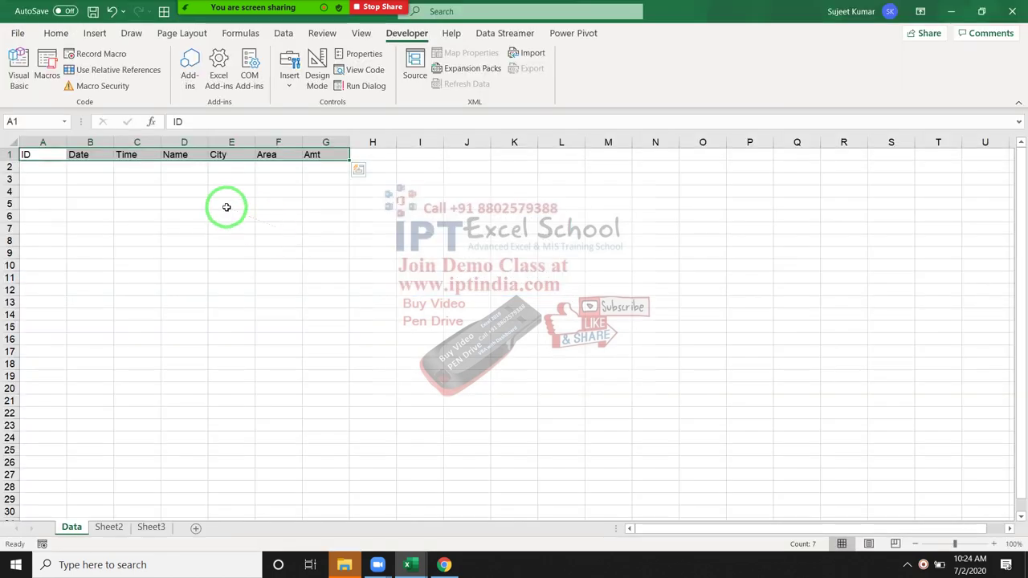
click(265, 142)
key(ctrl+minus)
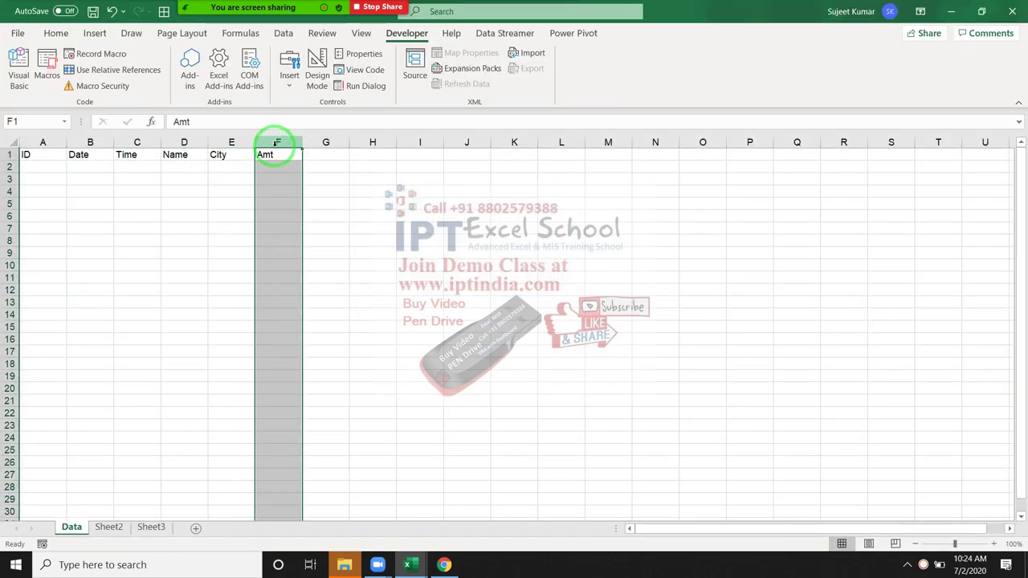
click(184, 191)
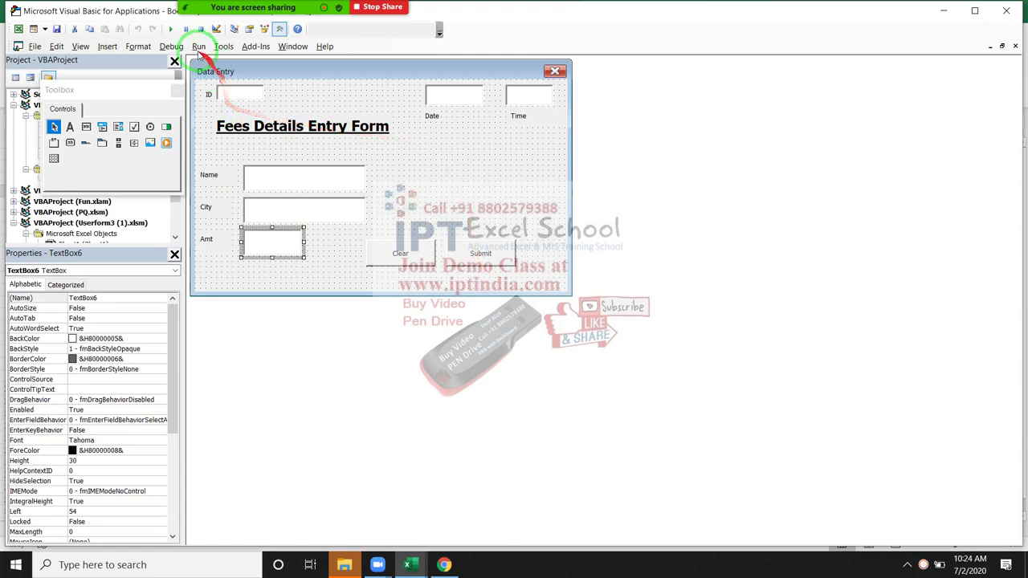
Run the form, enter a name, city Pune and amount 6523, and submit it to row 2.
click(170, 29)
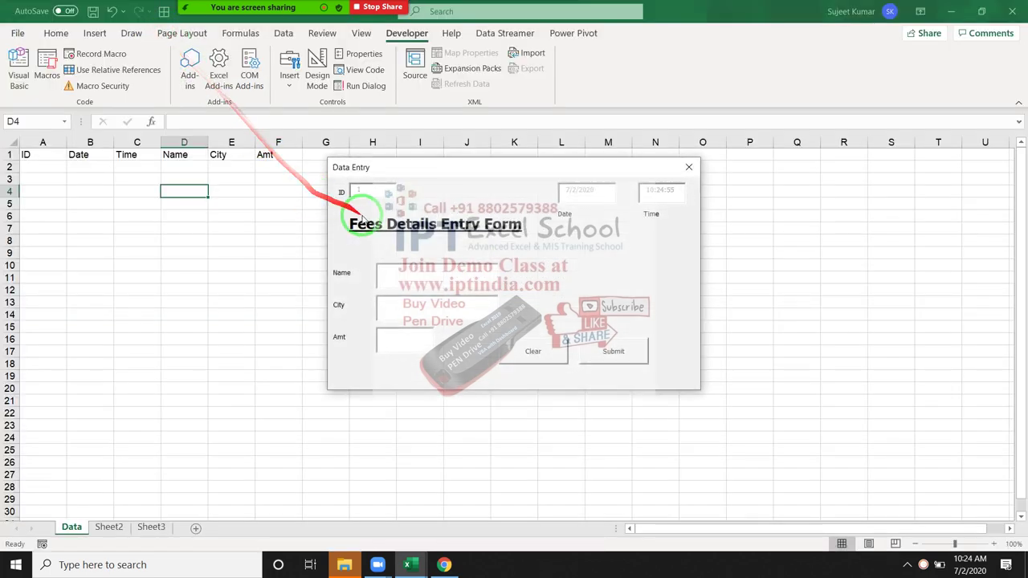
text(Puja)
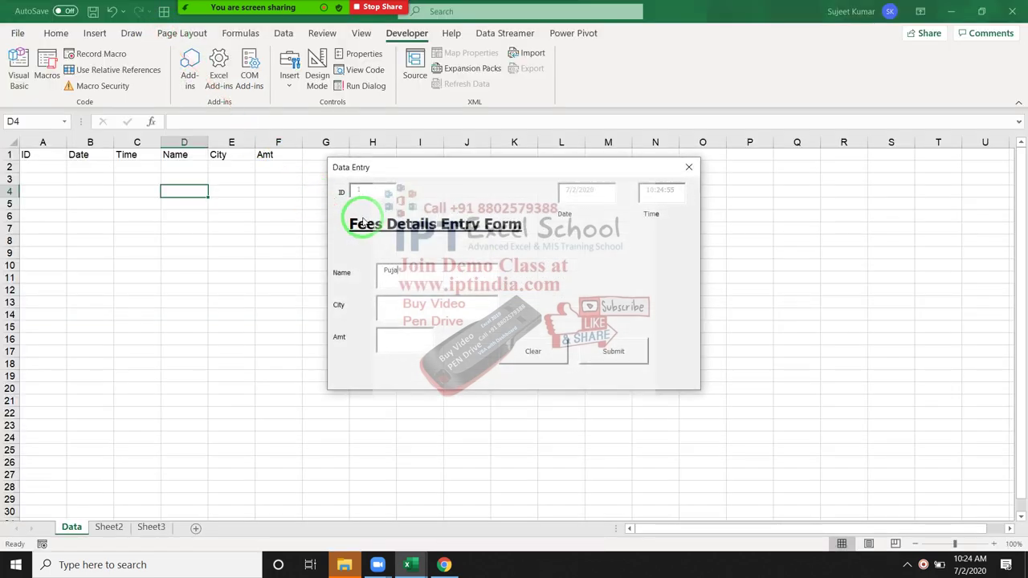
click(396, 313)
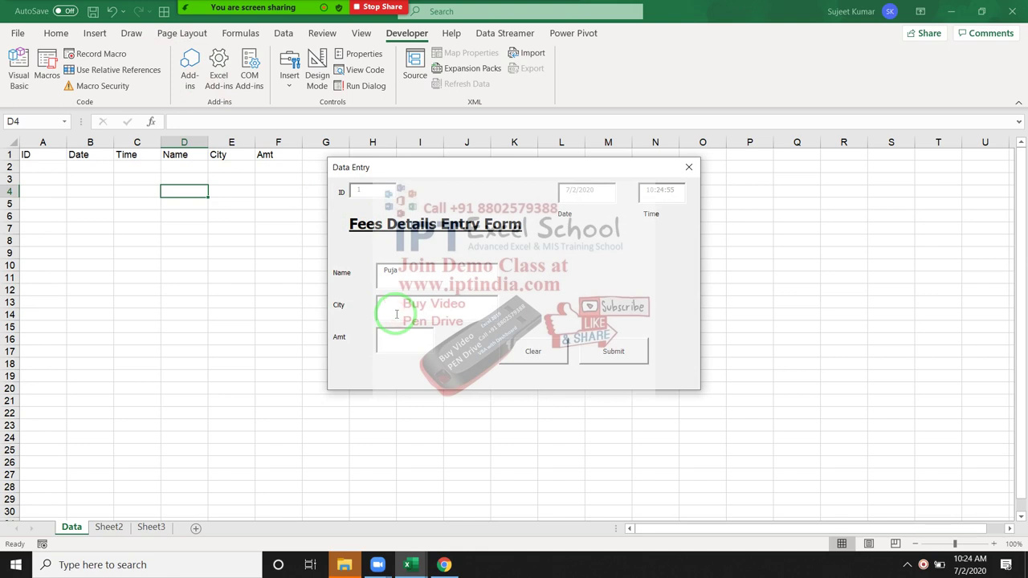
text(Nam)
key(BackSpace)
key(BackSpace)
key(BackSpace)
text(Pune)
text(6523)
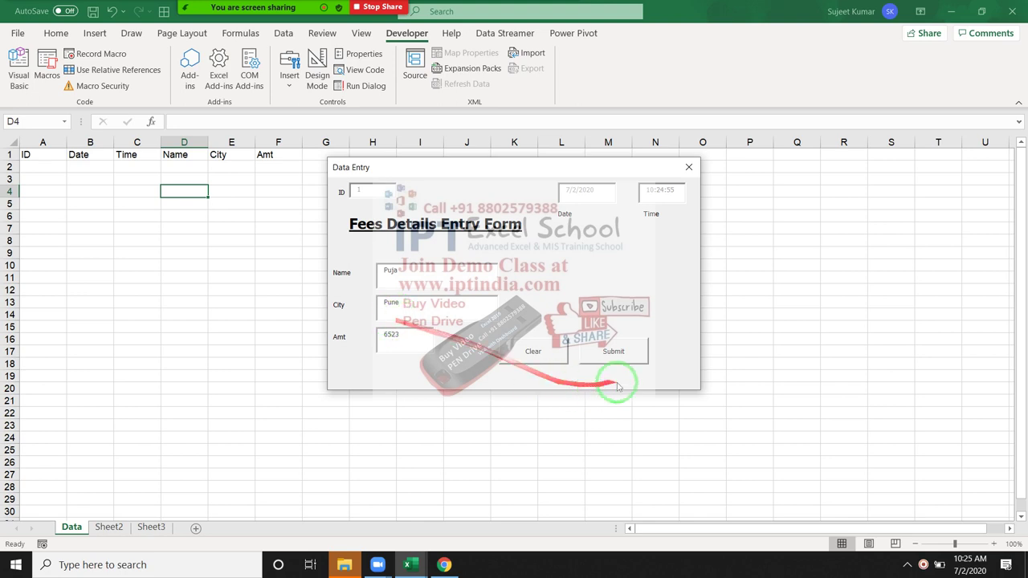
click(627, 360)
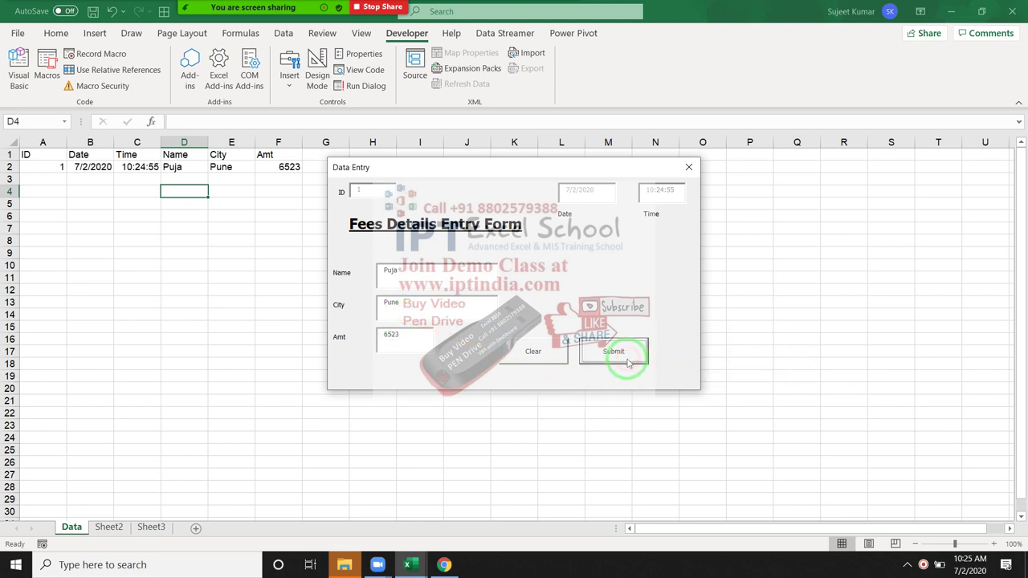
drag(361, 168, 237, 200)
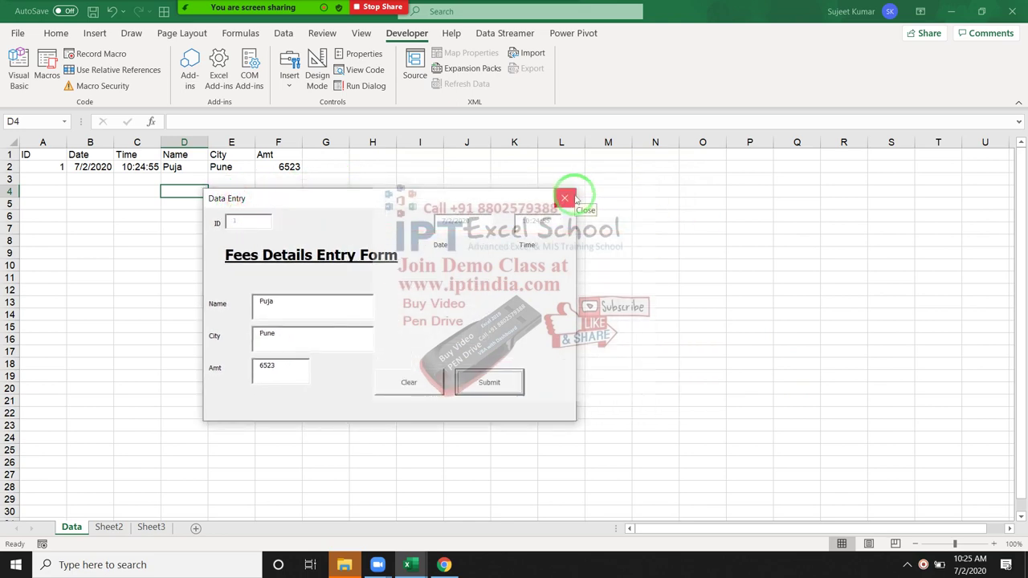
click(567, 198)
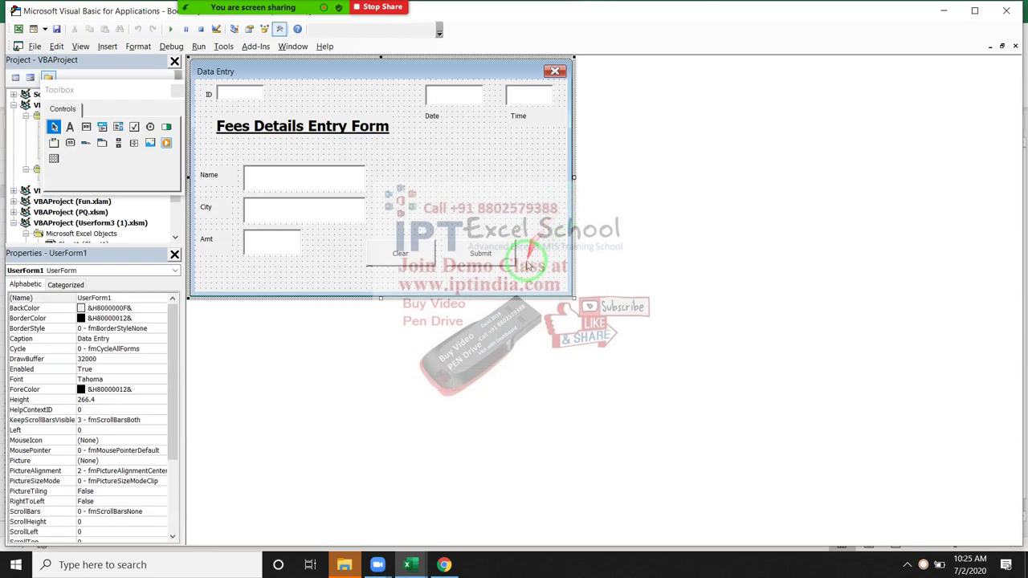
Open the Submit button's click code and insert a blank line above the save code.
click(510, 258)
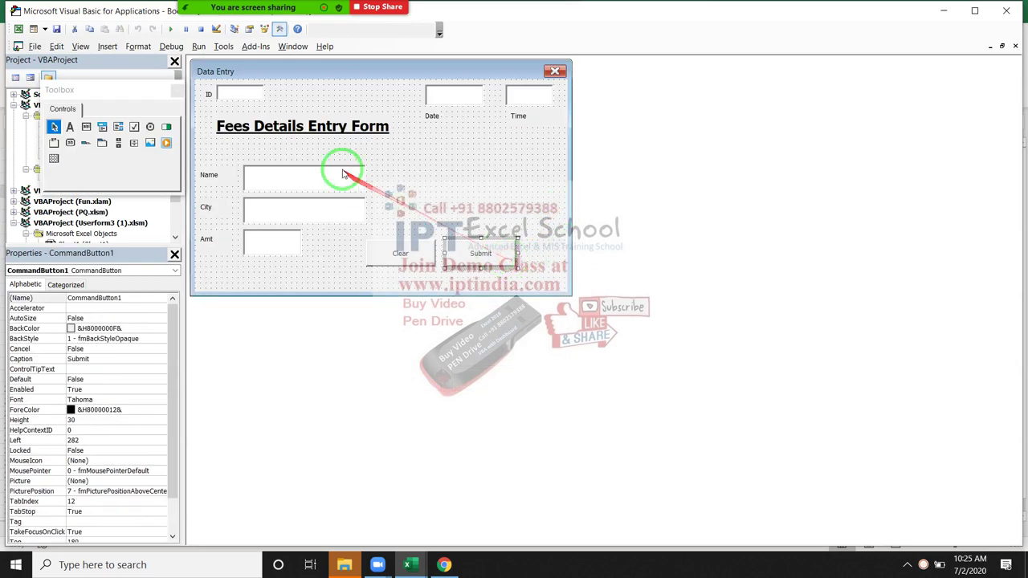
double_click(462, 260)
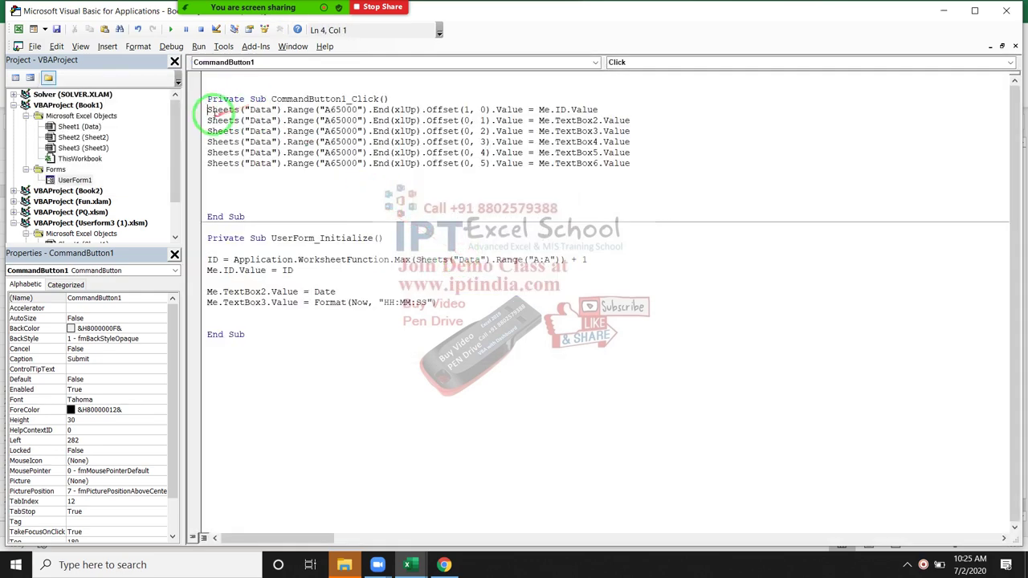
click(210, 110)
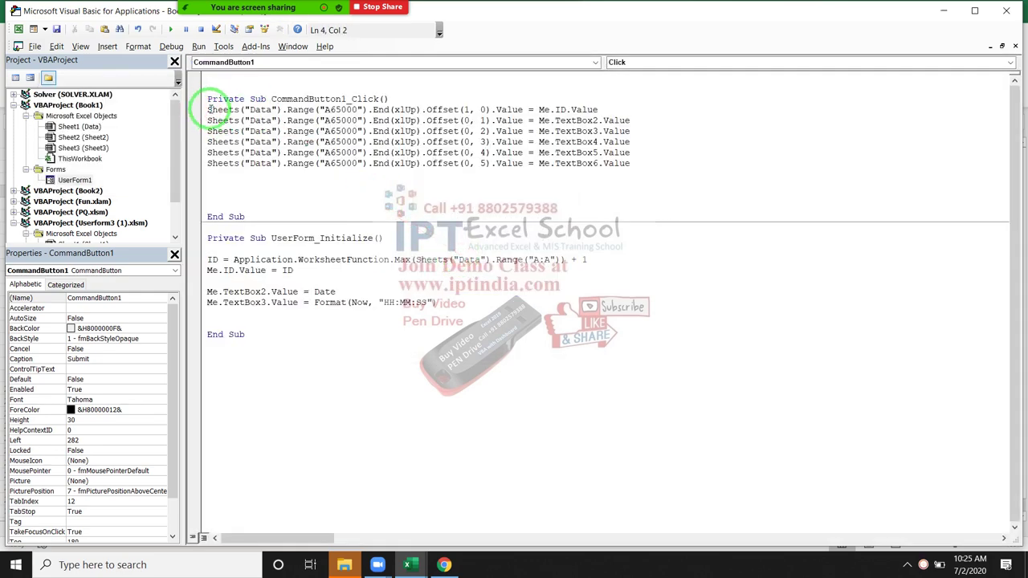
key(Return)
key(Return)
key(Return)
key(Return)
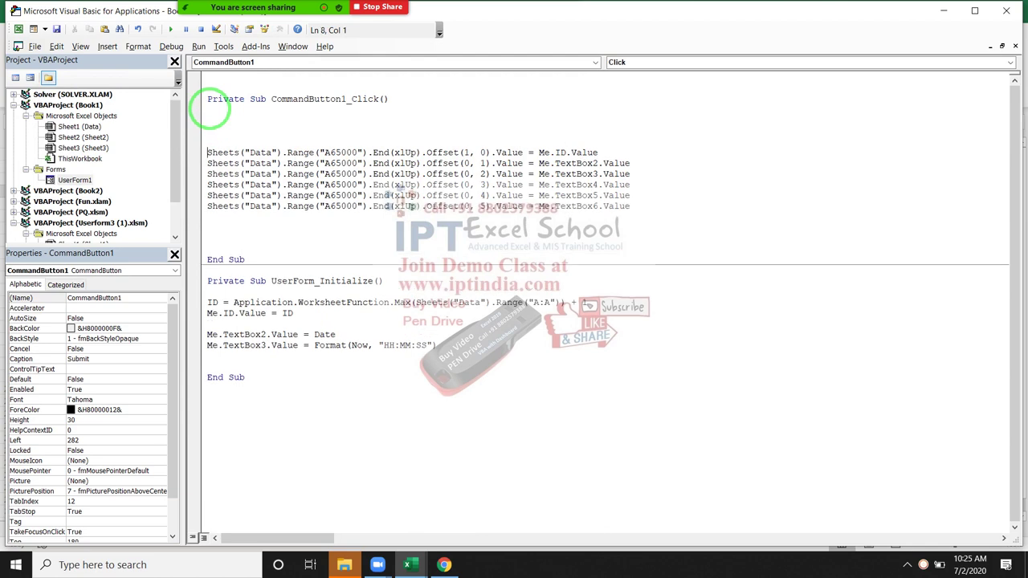
key(Up)
key(Up)
key(Up)
key(Up)
Declare m As String and set m = "Do you want to Save Bellw Data" & vbNewLine.
text(dim )
text(m as )
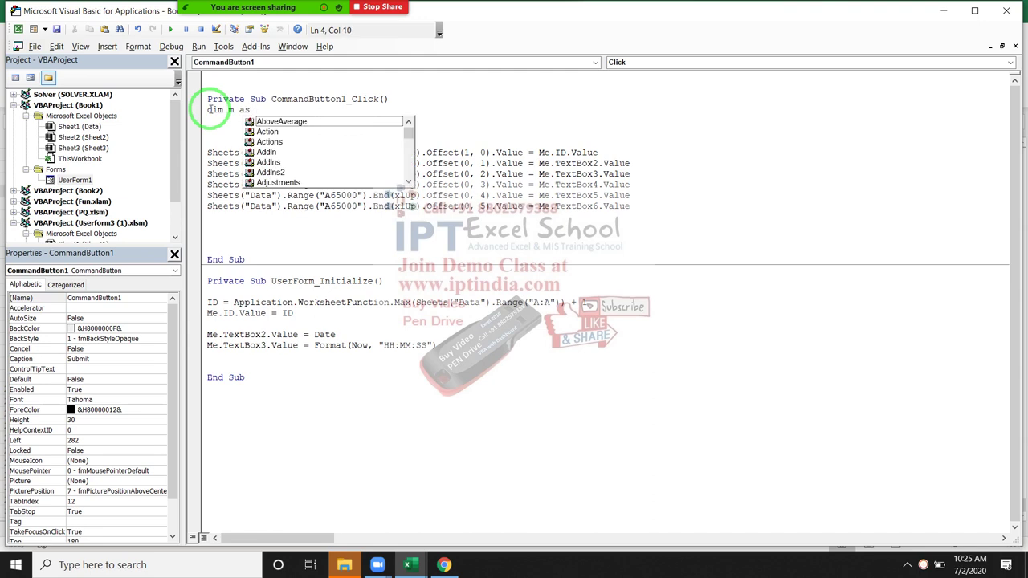
text(s)
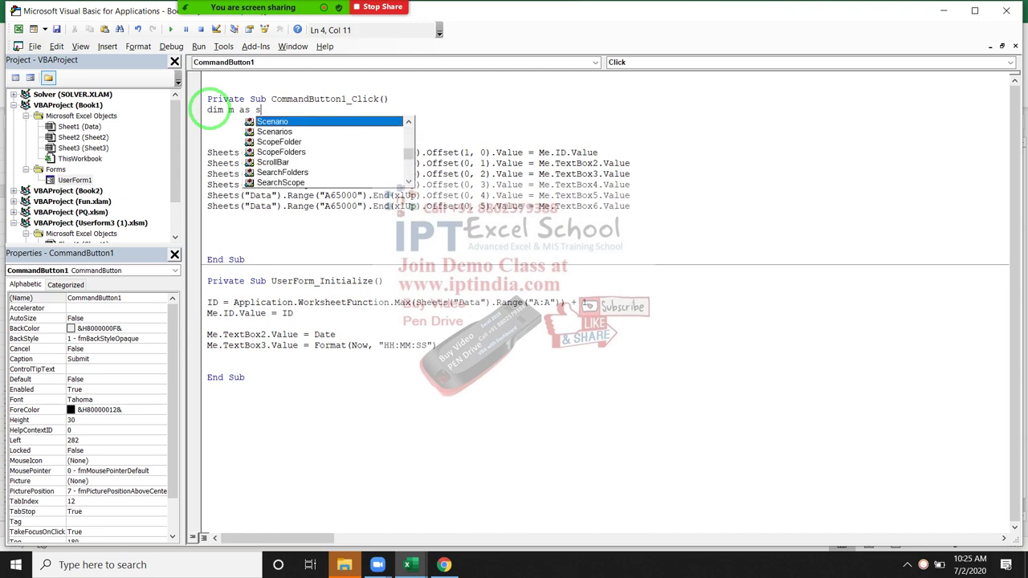
text(tr)
key(Return)
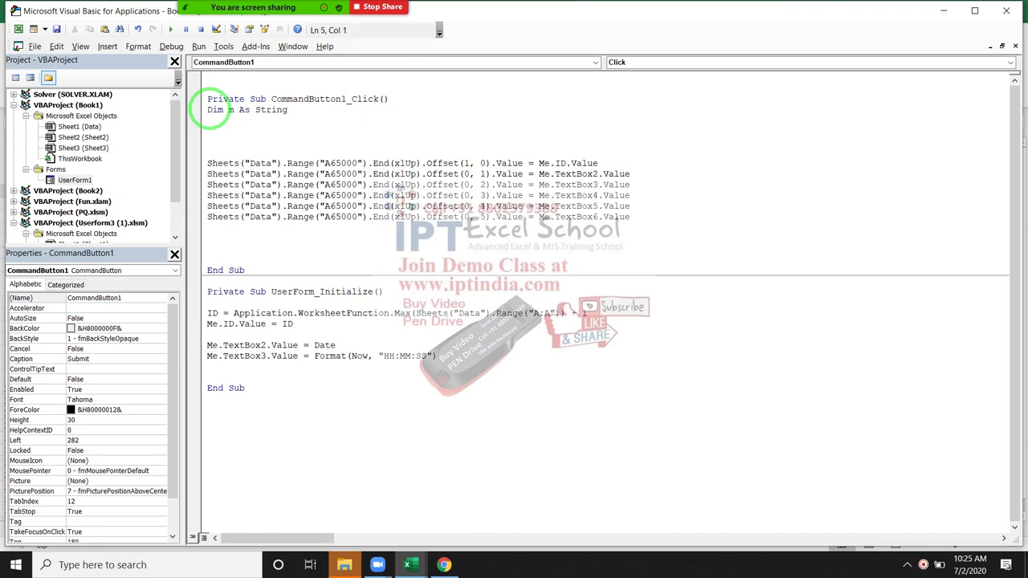
text(m=)
text(")
text(Do you )
text(ea)
key(BackSpace)
key(BackSpace)
text(w)
text(ant to )
text(Save )
text(Bellw )
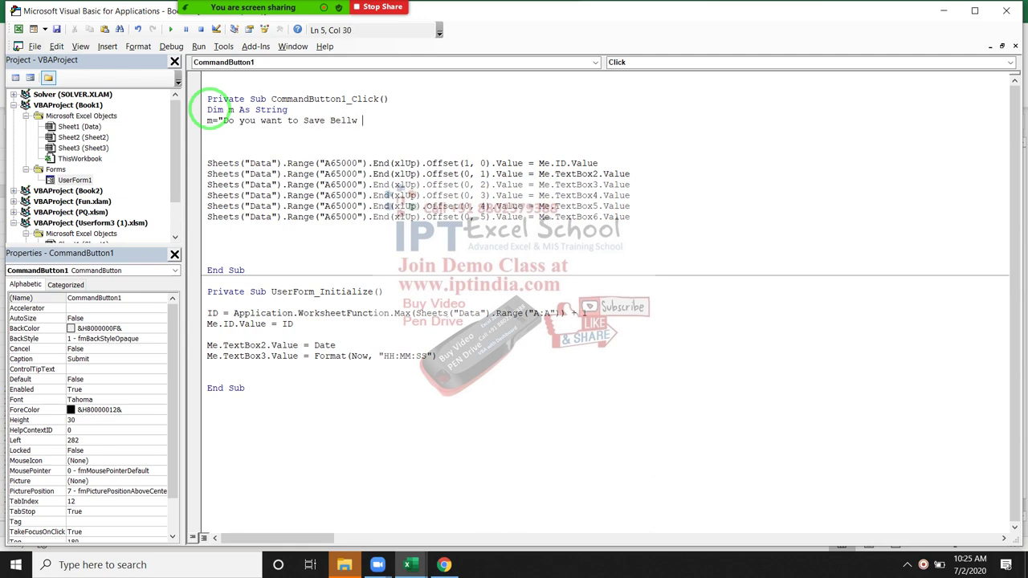
text(Data")
text(& )
text(vbn)
text(ewline)
Append a second vbNewLine to the first message line.
key(Return)
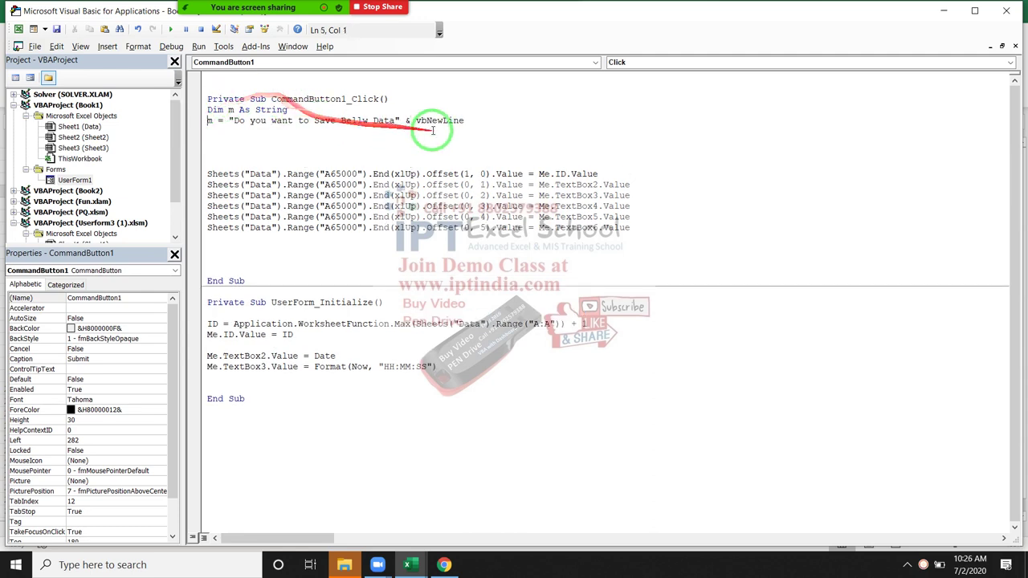
click(510, 120)
text(& )
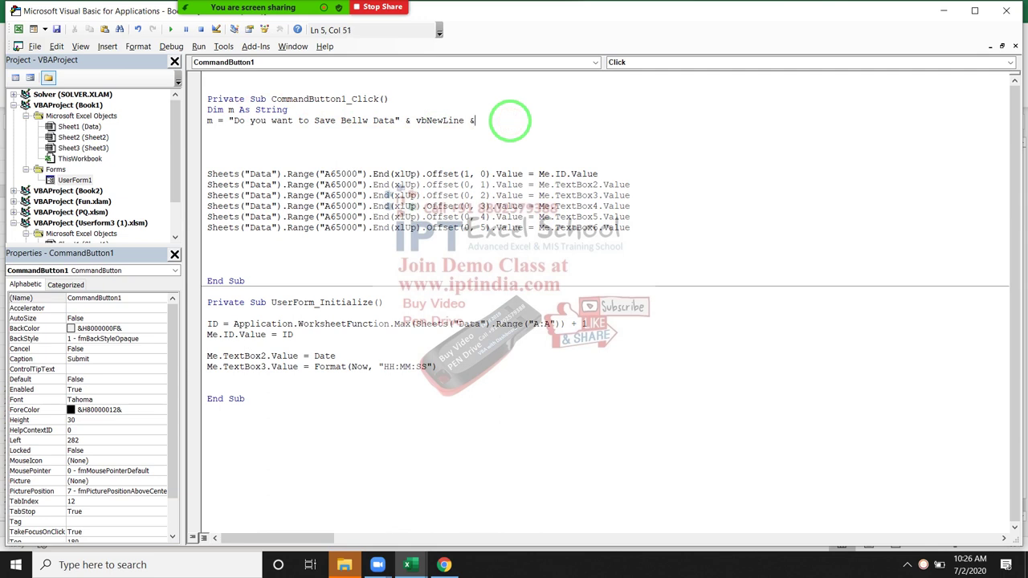
text(vb)
text(newli)
text(ne)
key(Return)
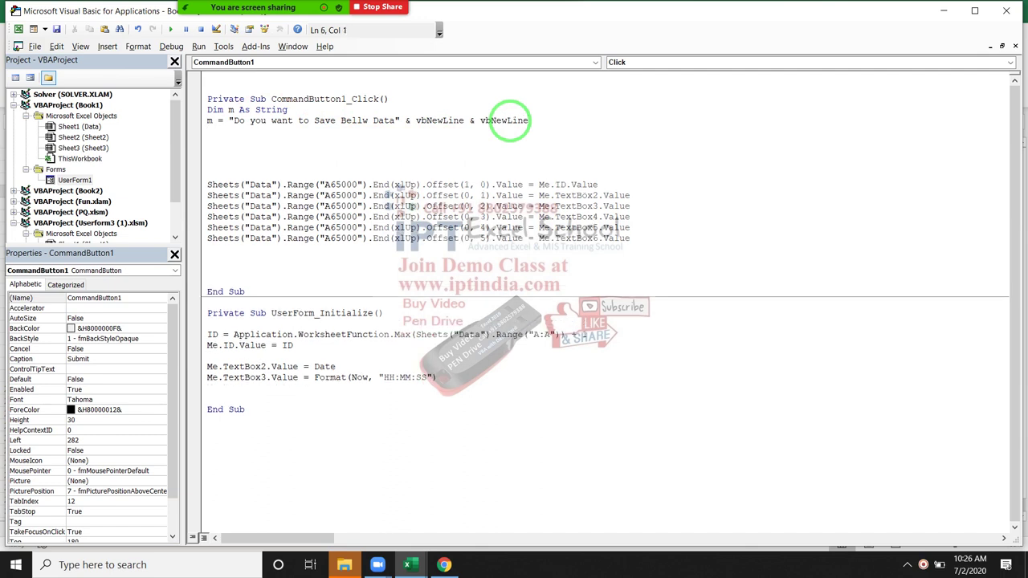
Start the headings line: m = m & "ID" & vbTab & "Date".
text(m=)
text( m)
text(& )
text(")
text(N)
text(o)
key(BackSpace)
key(BackSpace)
text(ID)
text(" & )
text(vb)
text(tab )
text(& )
text(Date)
key(BackSpace)
key(BackSpace)
text(e )
text(& )
text(vb)
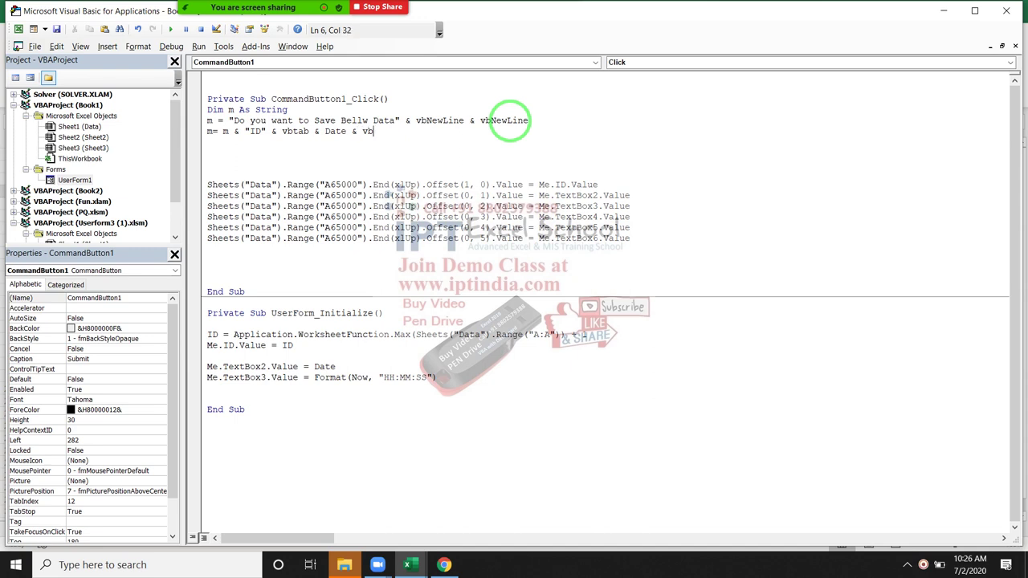
text(newl)
text(i)
key(BackSpace)
key(BackSpace)
key(BackSpace)
key(BackSpace)
key(BackSpace)
text(tab)
click(324, 133)
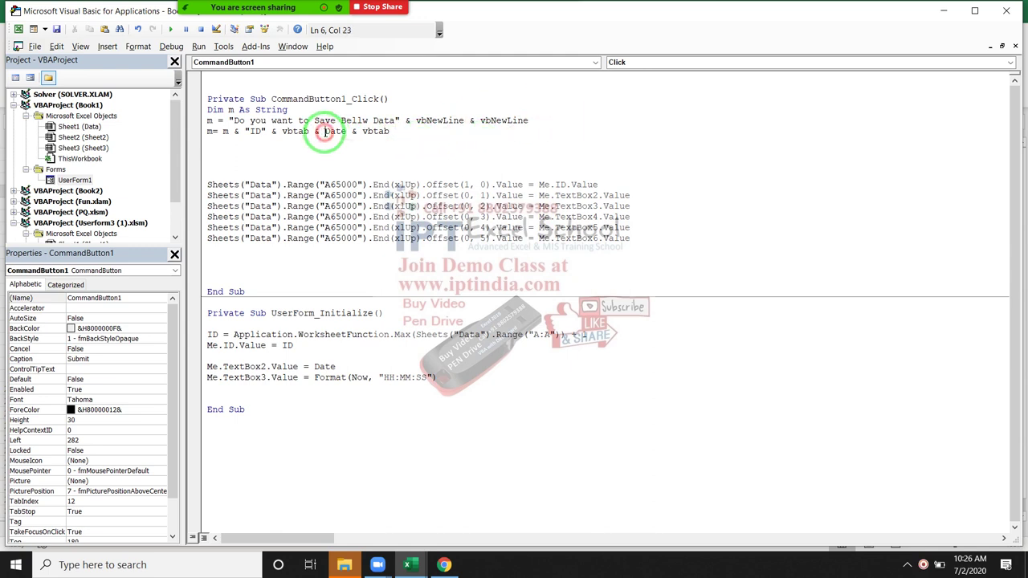
text("ID)
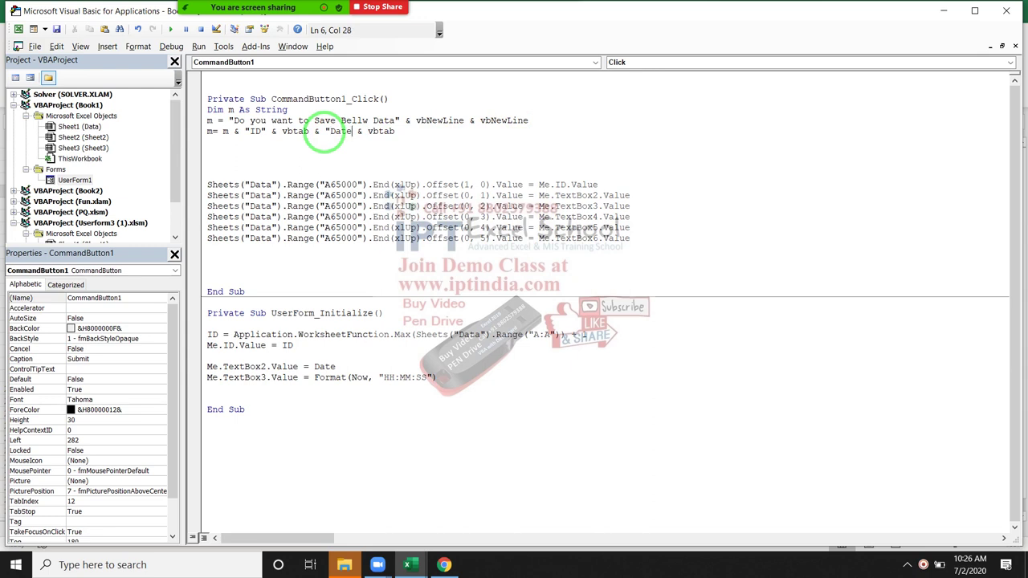
text(")
Extend the headings with vbTab-separated "Time", "Name", "city" and "Amt".
click(409, 131)
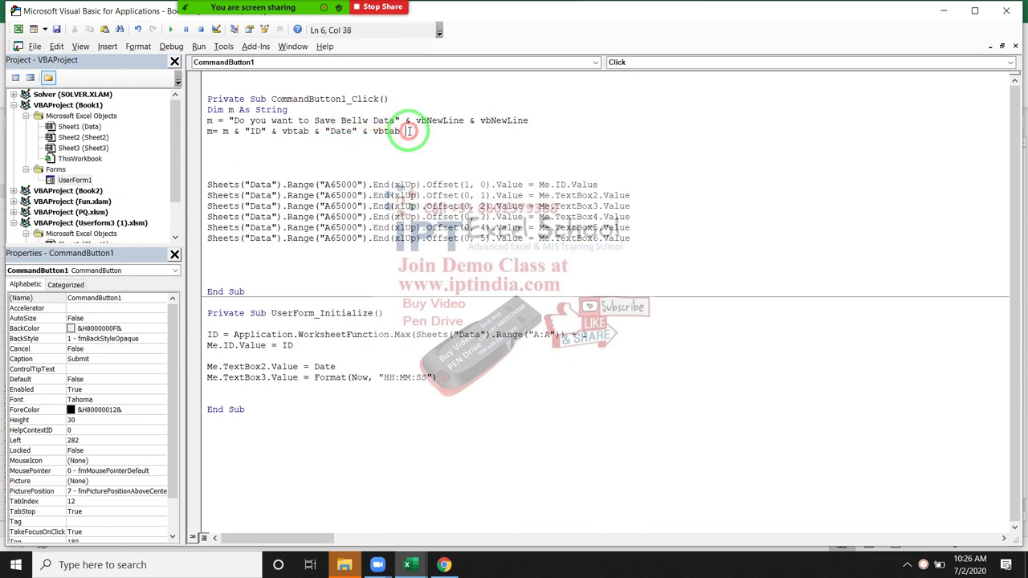
text(& )
text(vb)
text(rt)
key(BackSpace)
key(BackSpace)
text(tab )
text(& vbtab &")
text(Time)
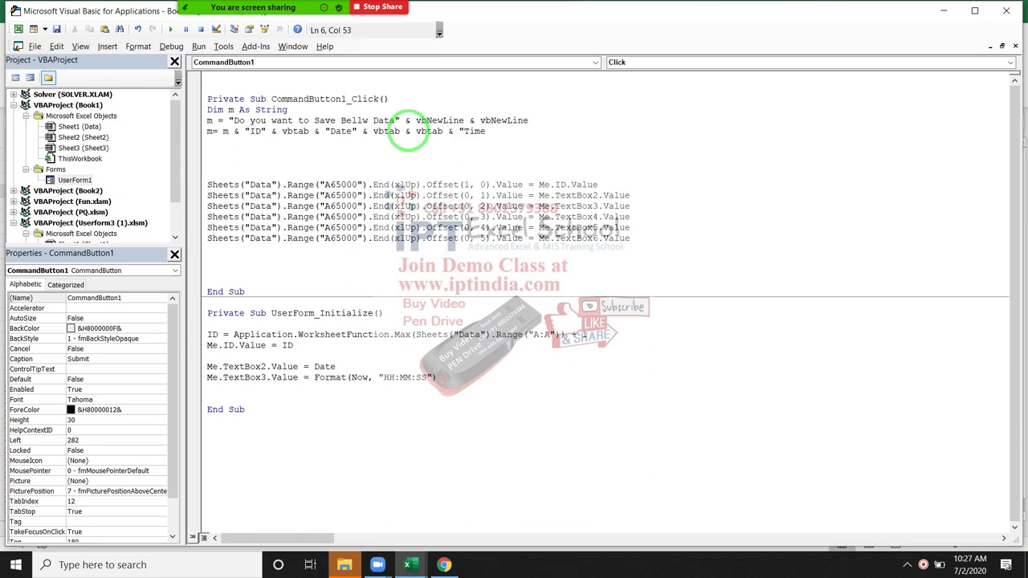
text(" & )
text(")
key(BackSpace)
text(vbt)
text(ab & ")
text(N)
text(ame" )
text(& )
text(vbtab )
text(& ")
text(city)
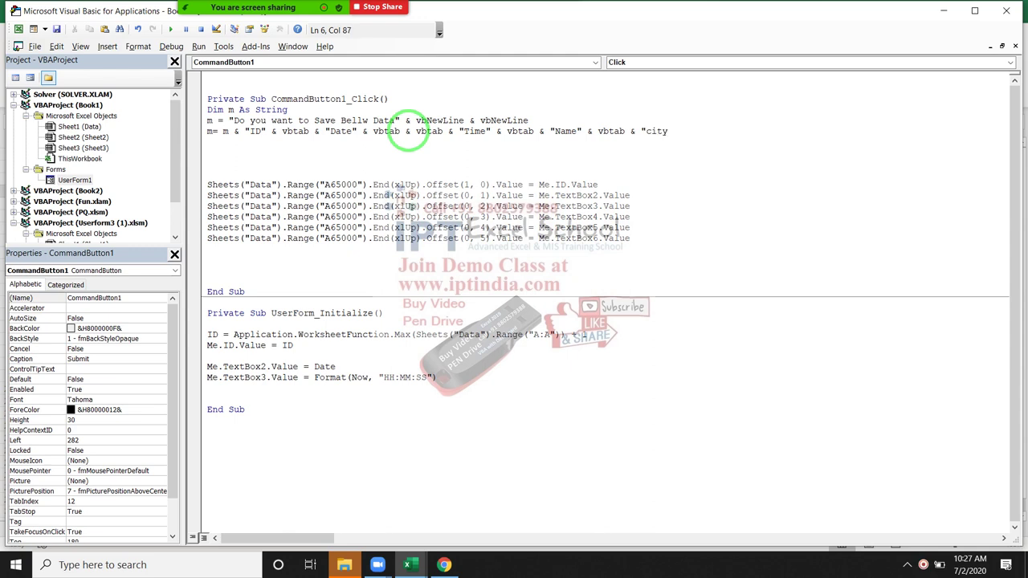
text(" & )
text(ta)
key(BackSpace)
key(BackSpace)
text(vbtab )
text(& )
text("Amr)
key(BackSpace)
key(BackSpace)
text(mt)
Add MsgBox m and End after the headings line, then run the form.
key(Return)
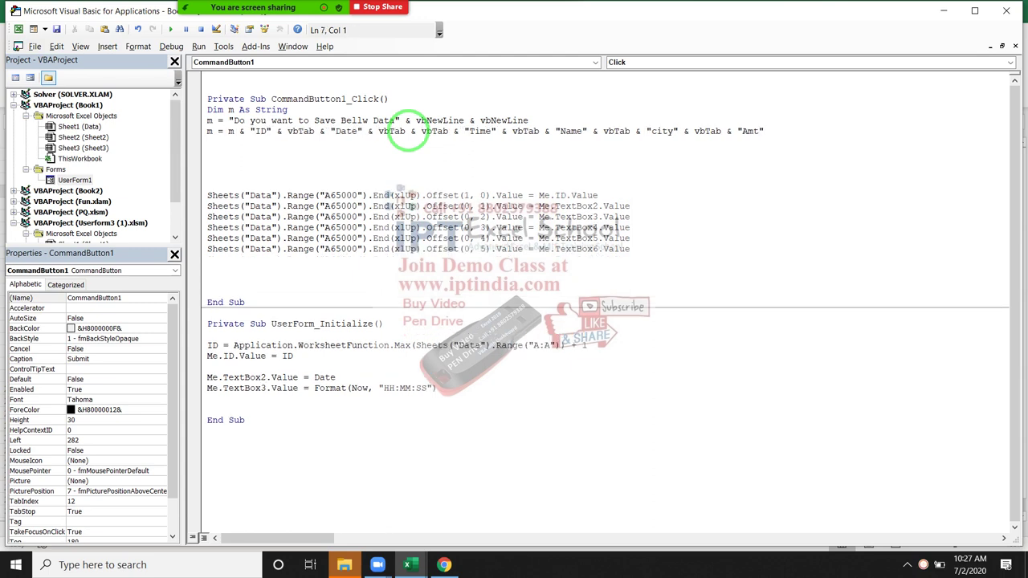
key(Return)
text(End)
key(Return)
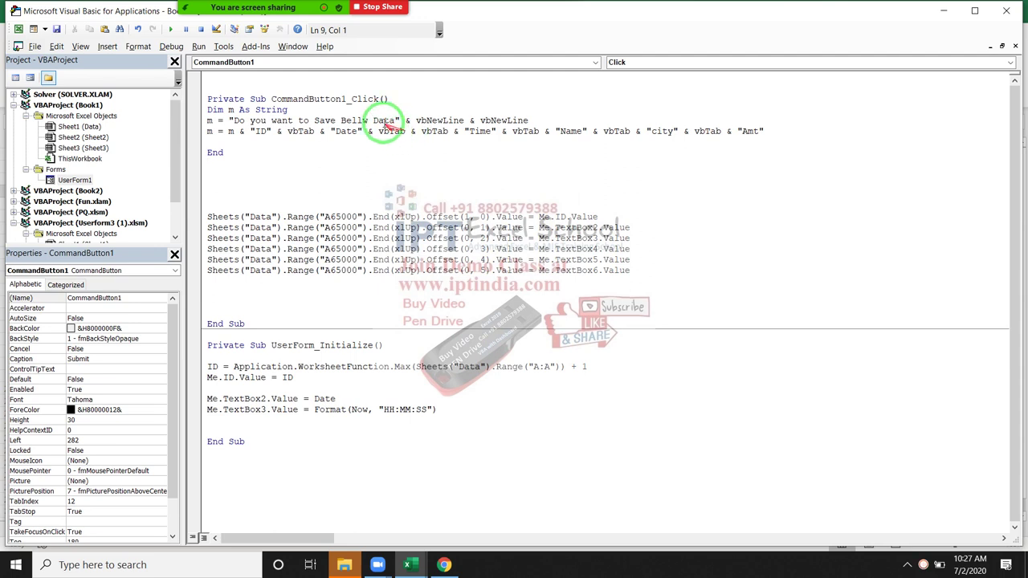
key(Up)
key(Up)
key(Return)
key(Return)
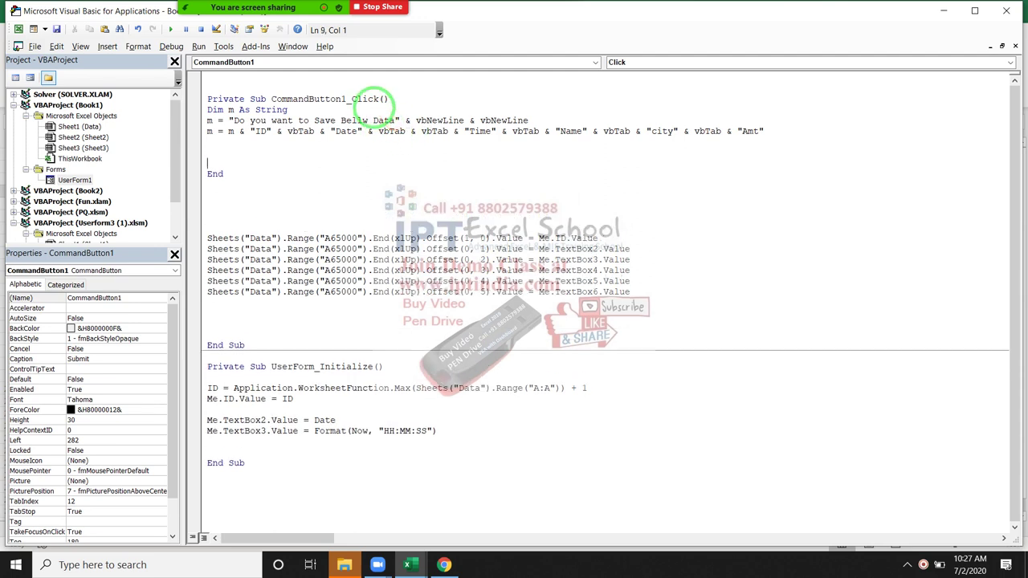
text(msg)
text(box )
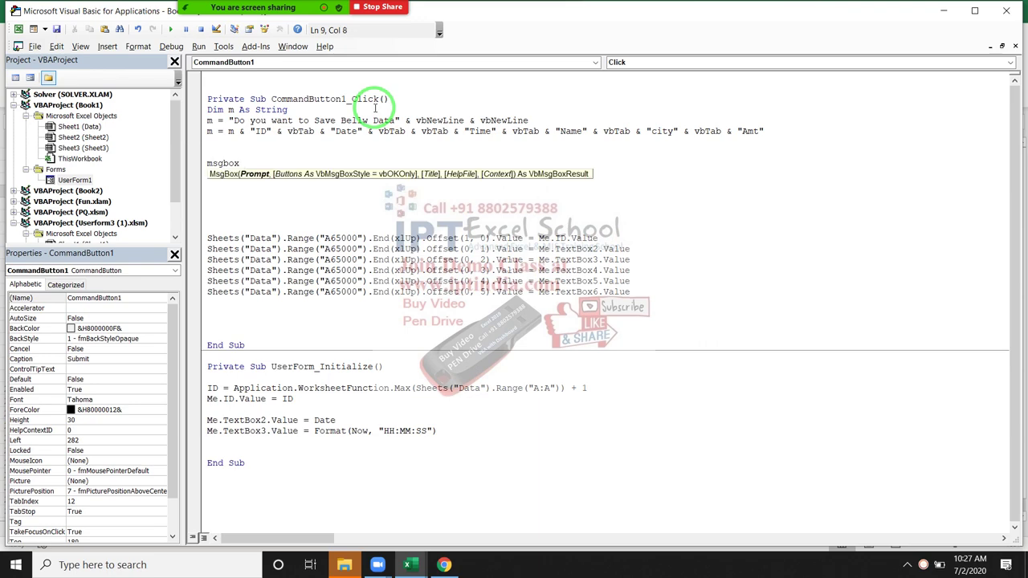
text(m)
key(Up)
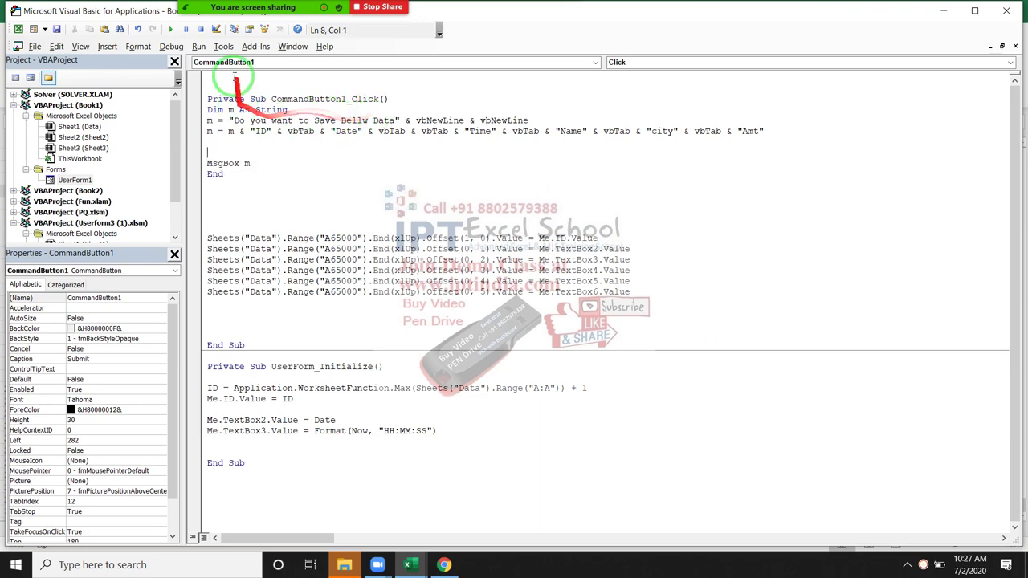
click(171, 29)
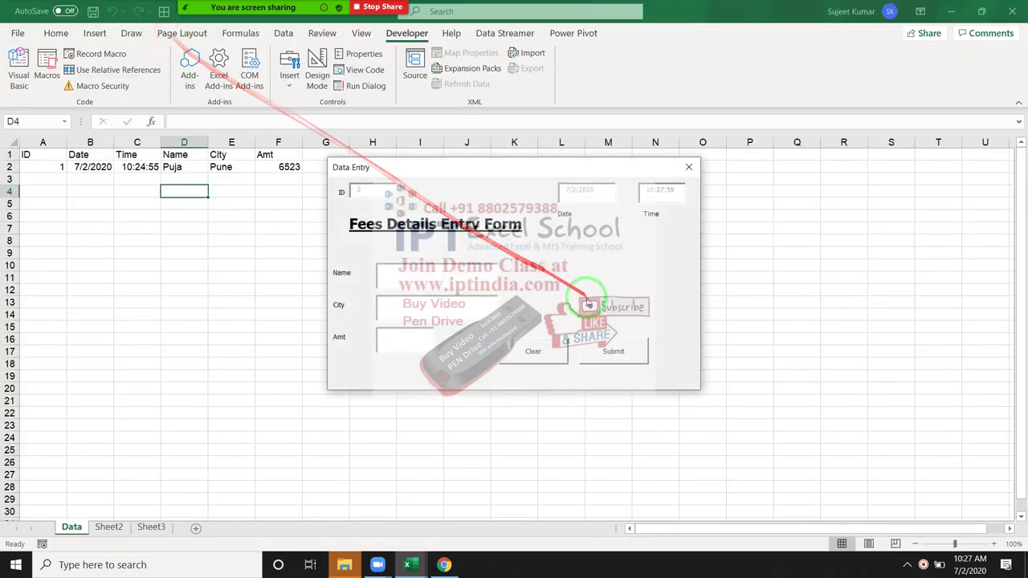
Submit the running form, view the save prompt with ID–Amt headings, and close it.
click(610, 353)
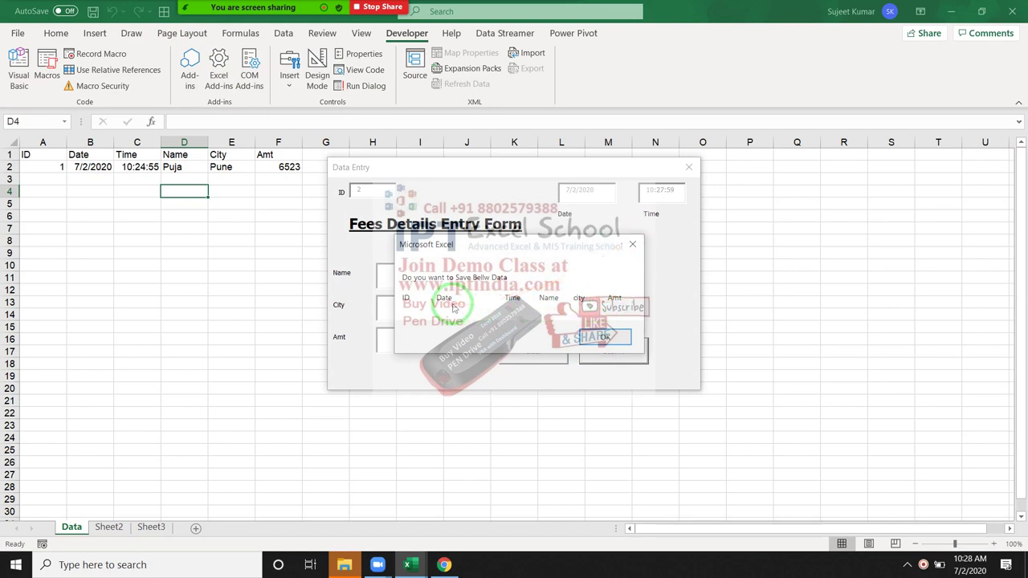
click(625, 247)
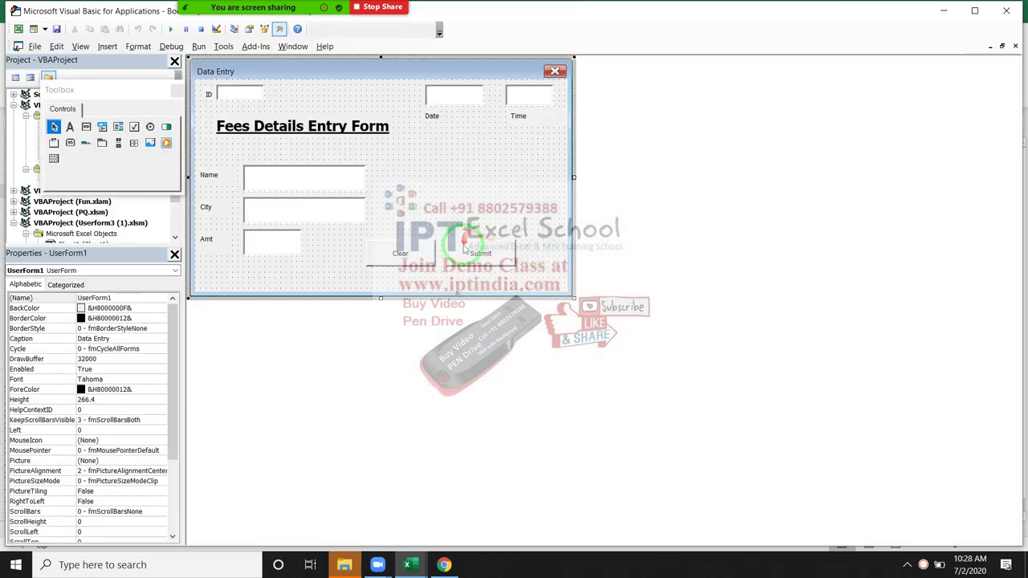
Reopen the Submit code and delete the extra tab between Date and Time.
double_click(461, 241)
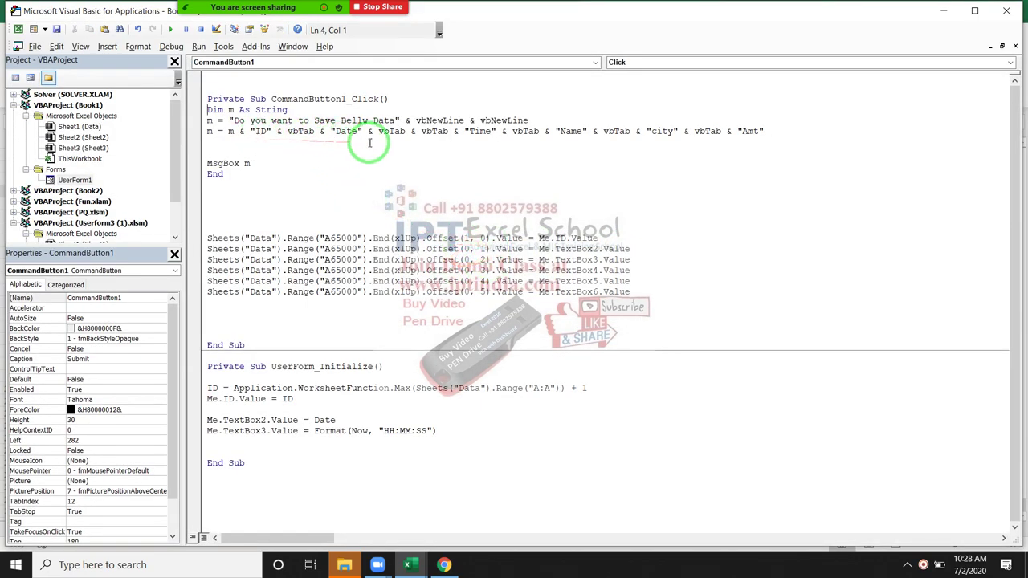
drag(411, 132, 452, 135)
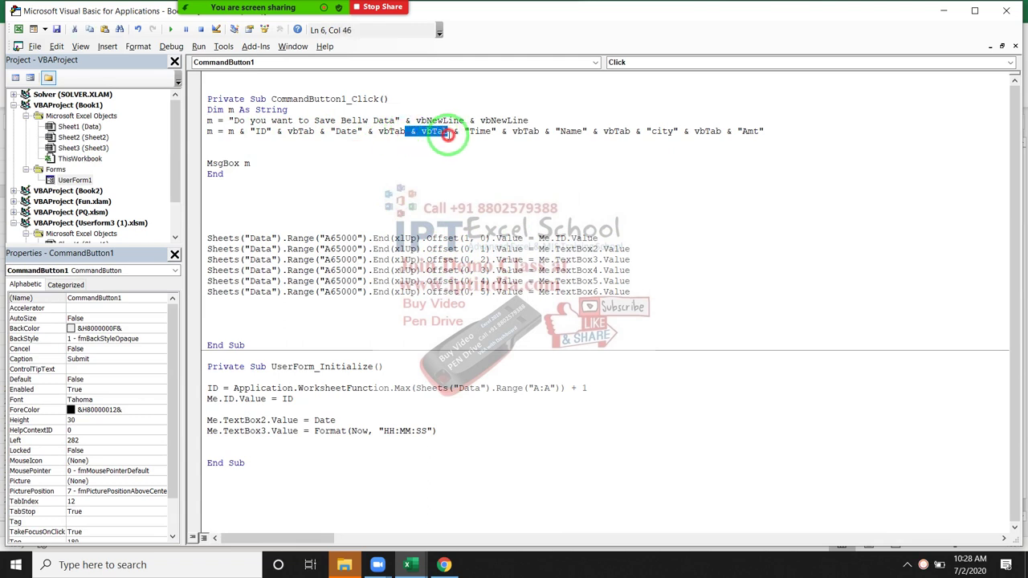
key(Delete)
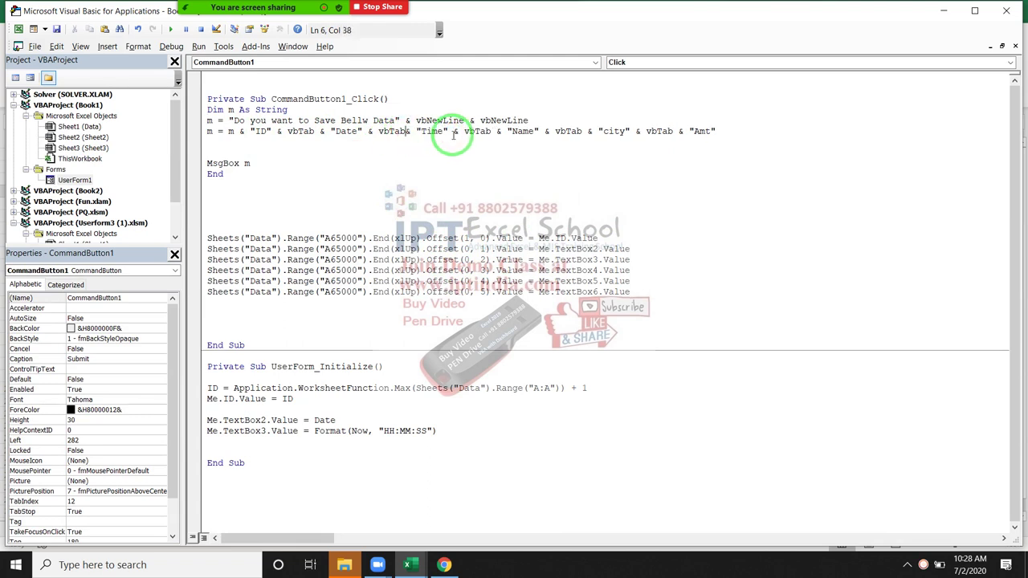
text(&)
click(452, 153)
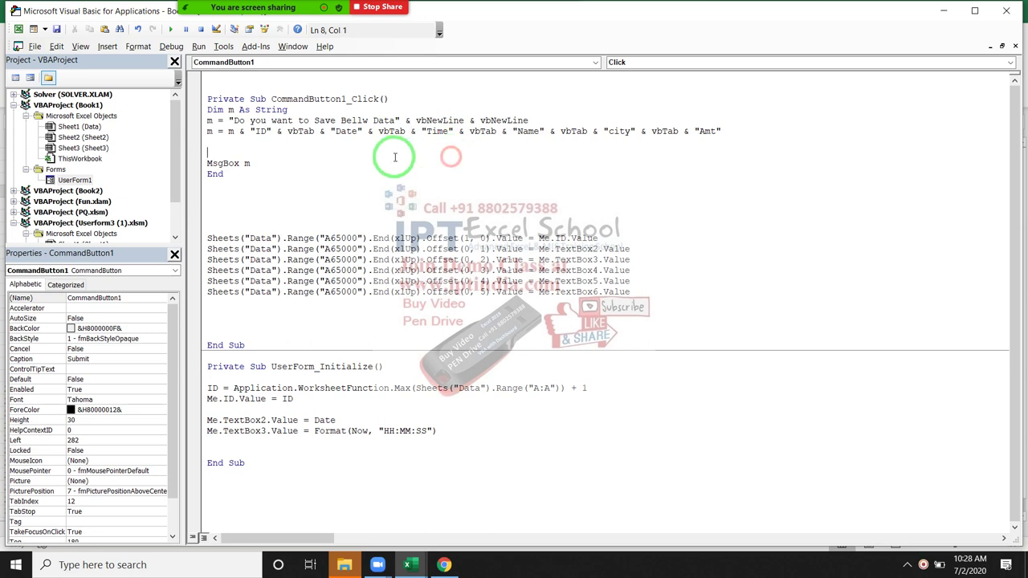
Add m = m & vbNewLine and duplicate the headings line beneath it.
click(243, 143)
text(m)
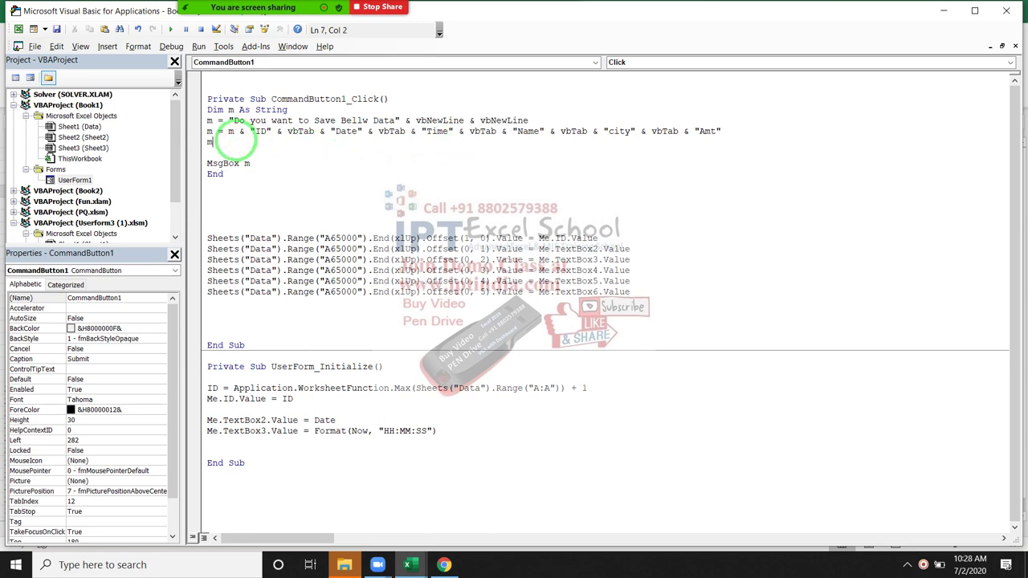
text( = m)
text(vbne)
text(wline)
key(Return)
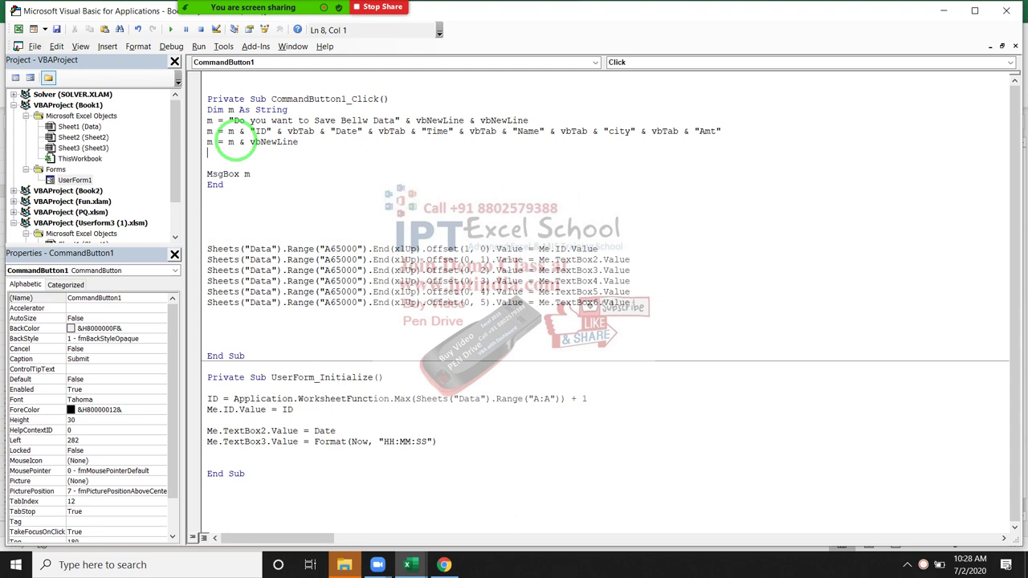
key(shift+Down)
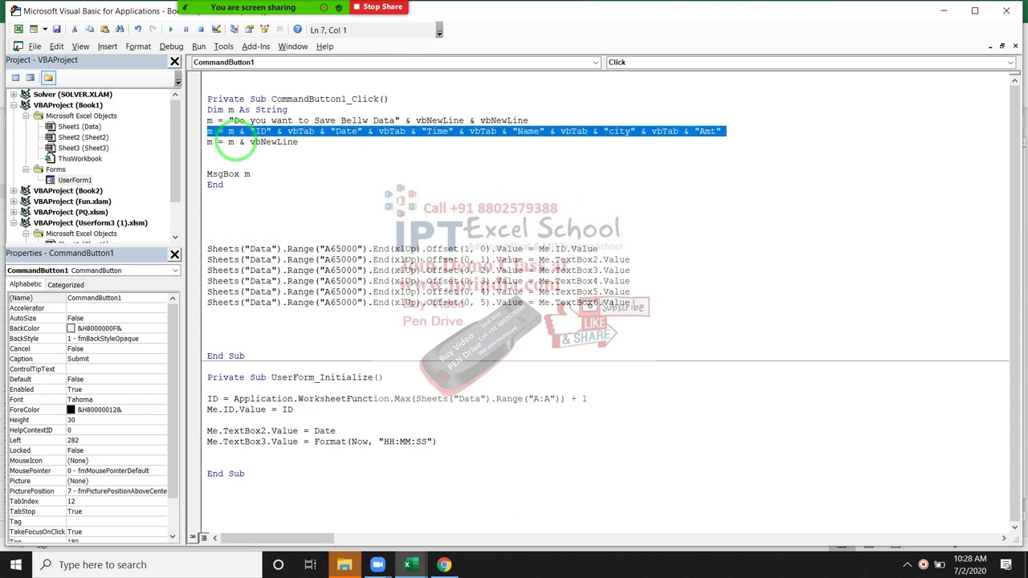
key(ctrl+c)
key(Down)
key(ctrl+v)
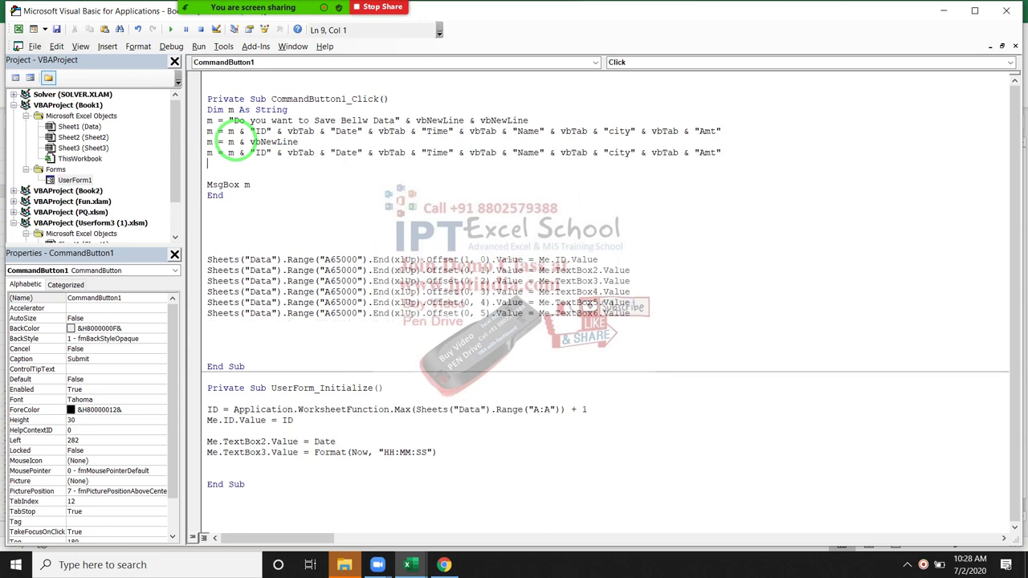
In the copy, replace "ID" with ID.Value and "Date" with Me.TextBox2.Value.
click(270, 152)
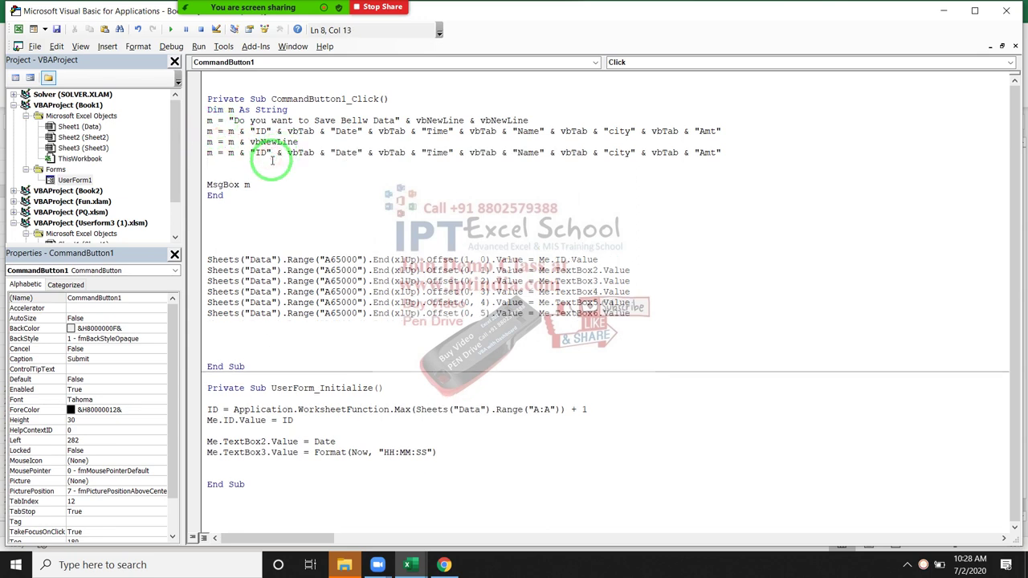
key(BackSpace)
key(BackSpace)
key(BackSpace)
key(BackSpace)
text(id)
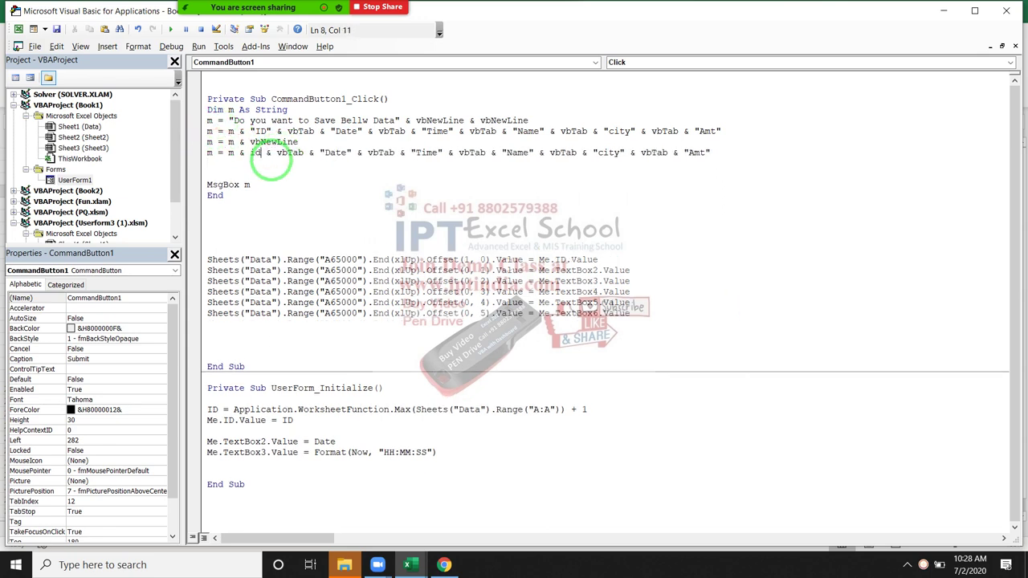
text(.v)
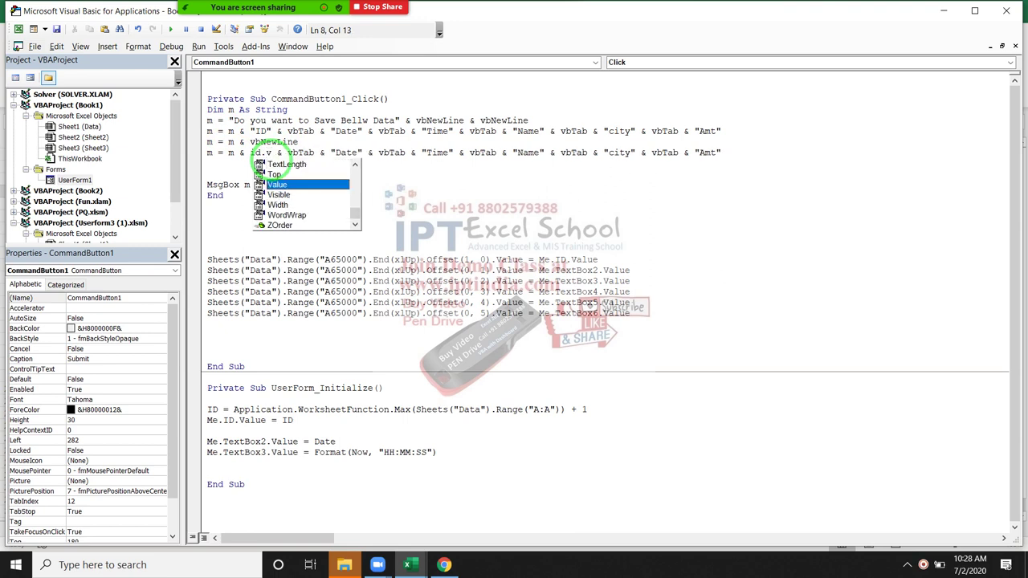
key(Tab)
double_click(365, 152)
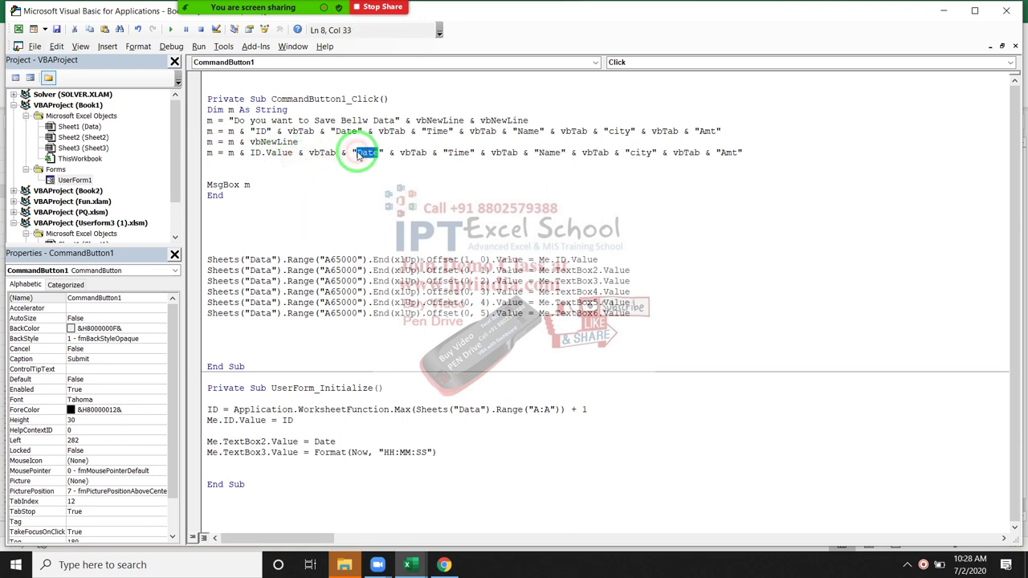
key(Delete)
key(BackSpace)
key(Delete)
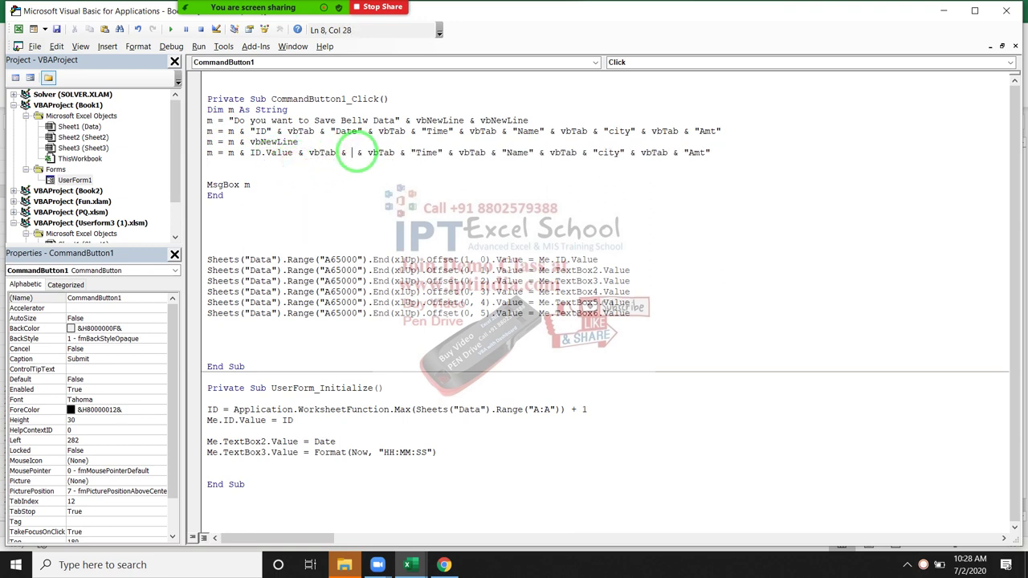
text(me.)
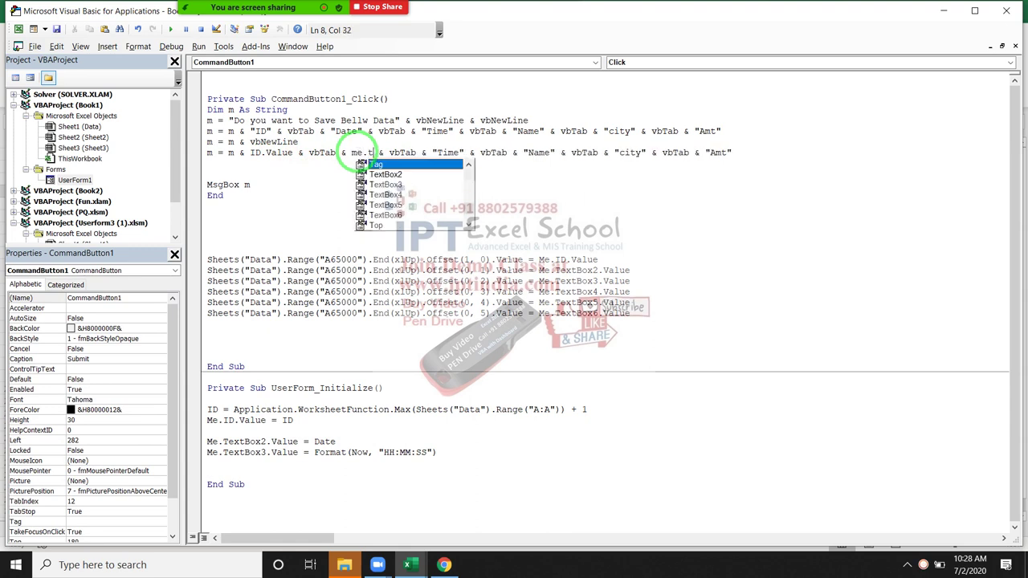
text(textbox2)
key(Tab)
text(.v)
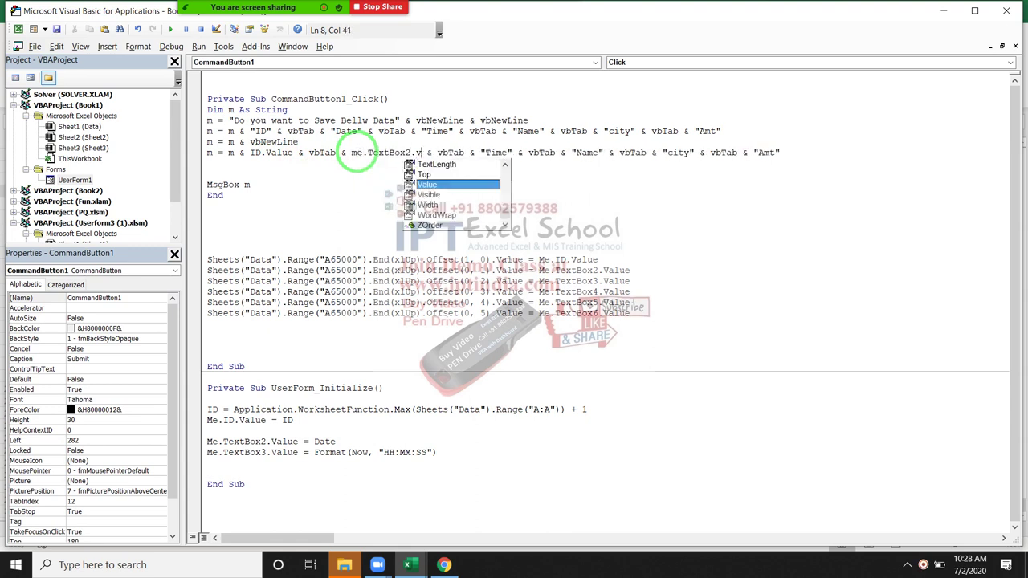
key(Tab)
key(Down)
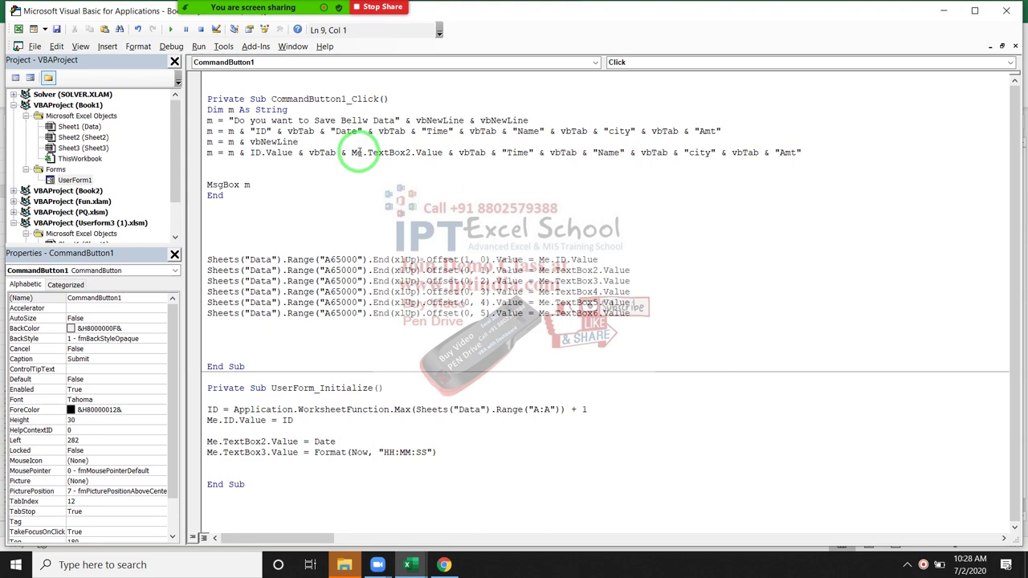
Replace the Time, Name, city and Amt labels with TextBox references numbered 3, 4, 5 and a blank last number.
drag(351, 152, 444, 153)
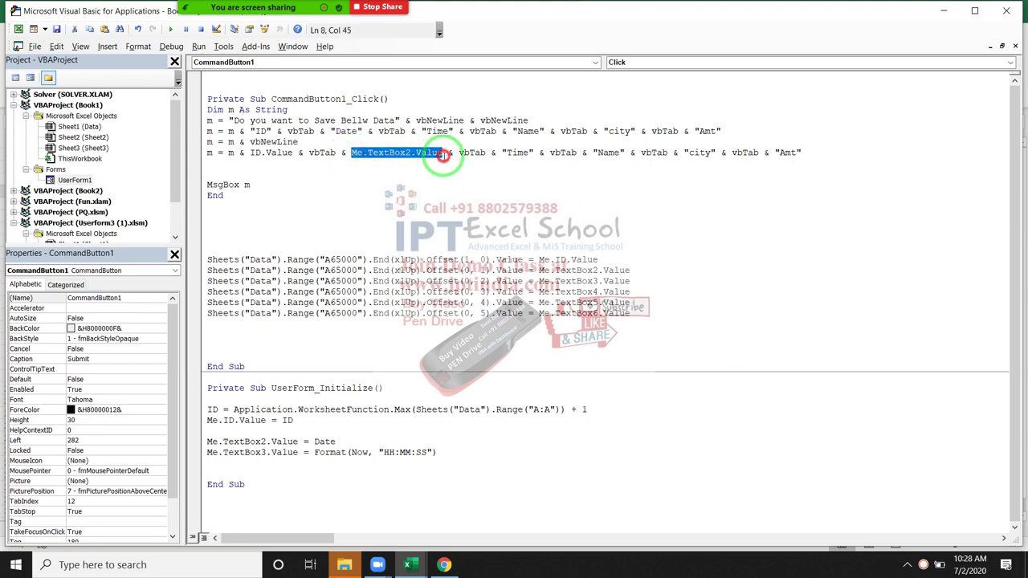
drag(502, 152, 531, 153)
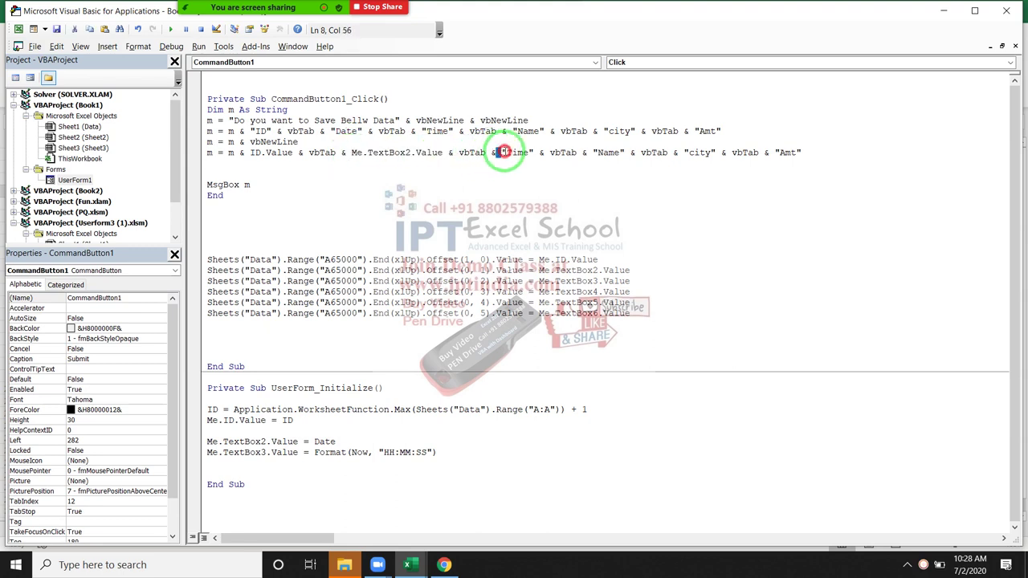
key(ctrl+v)
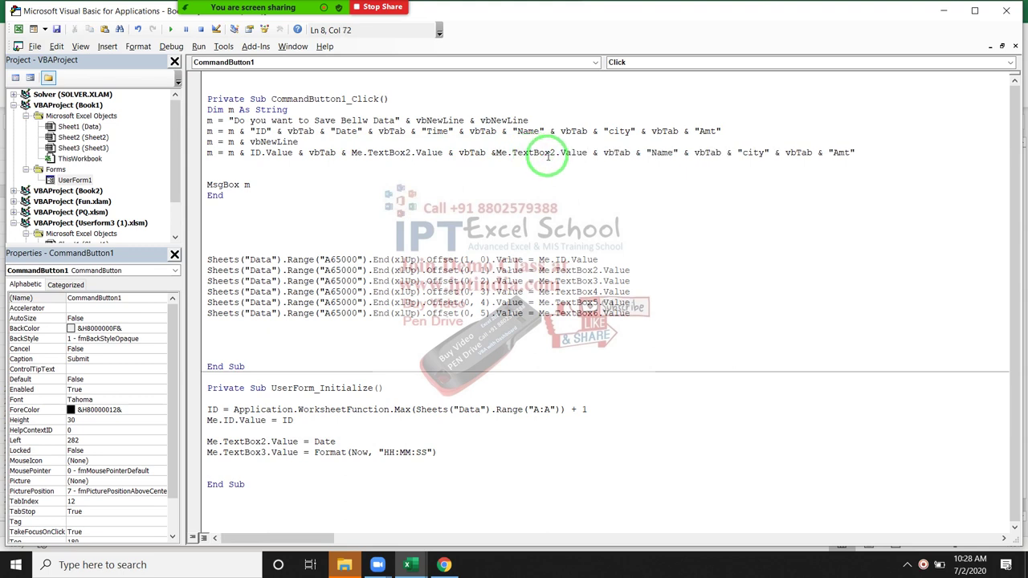
click(552, 152)
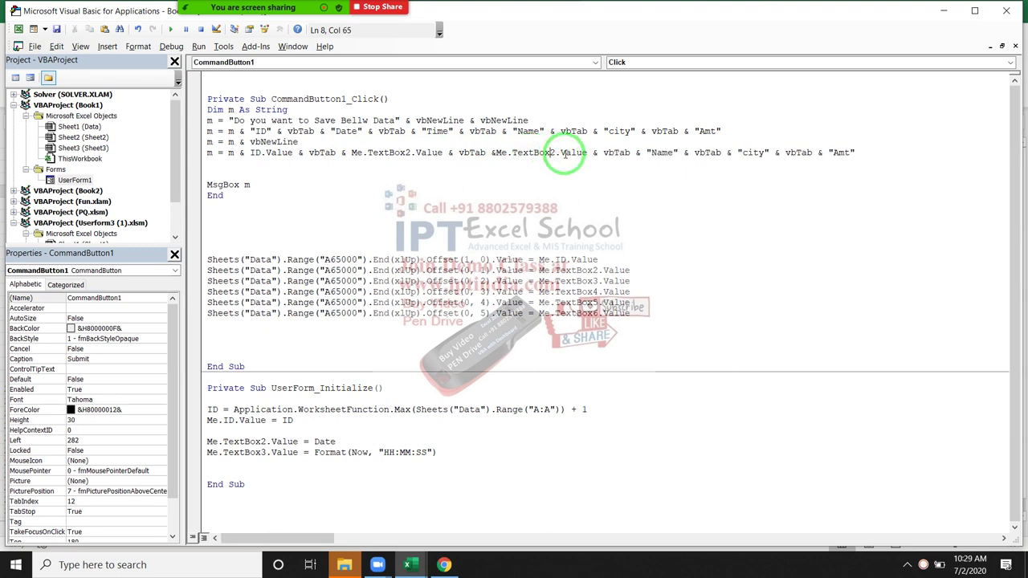
text(3)
key(Delete)
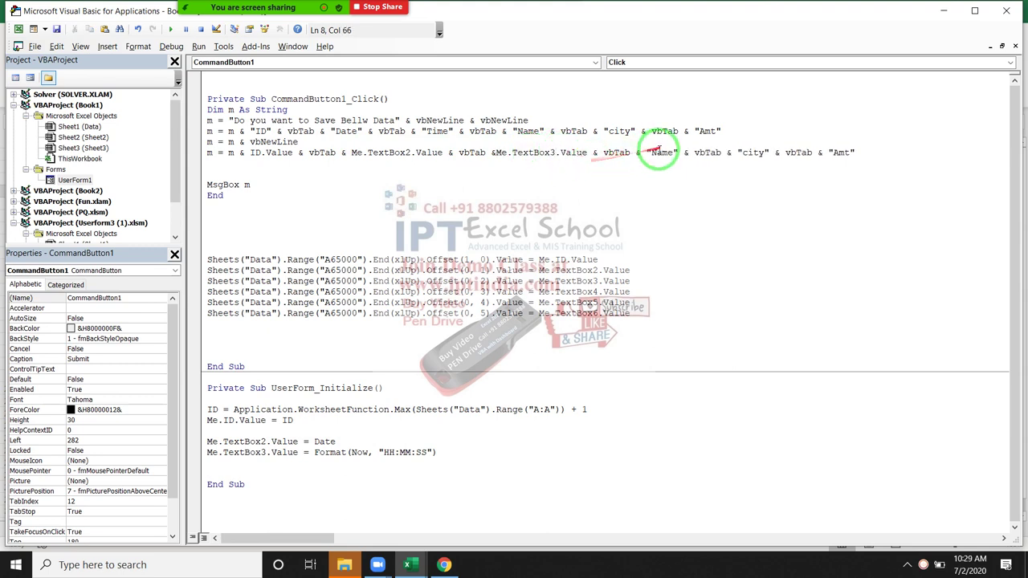
drag(646, 151, 677, 153)
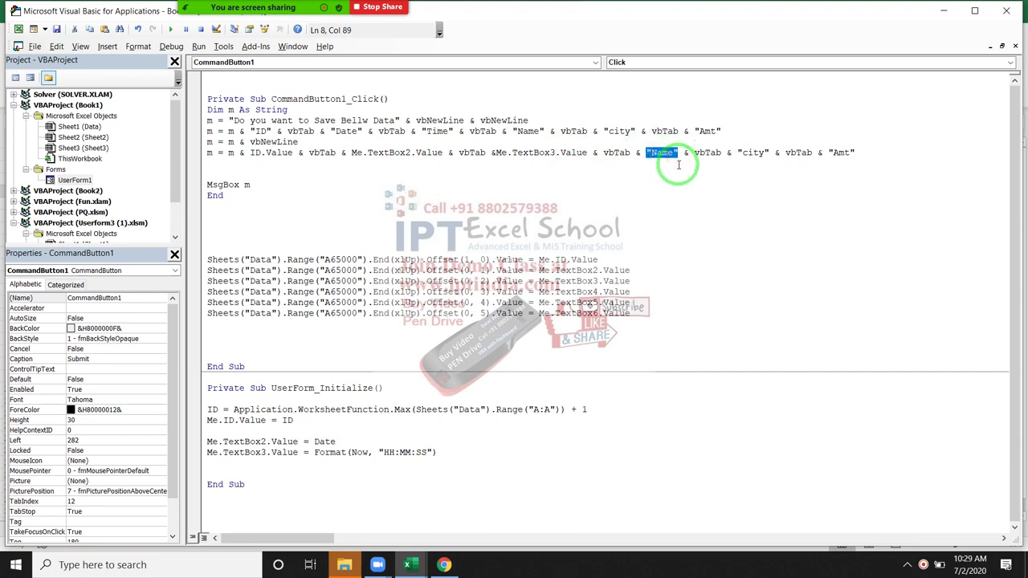
key(ctrl+v)
drag(698, 153, 704, 152)
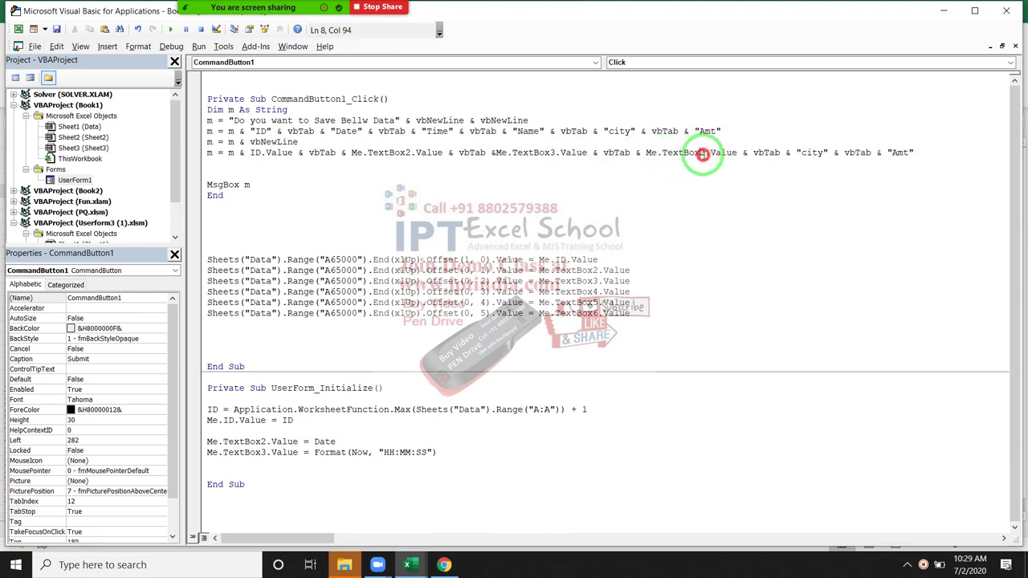
text(4)
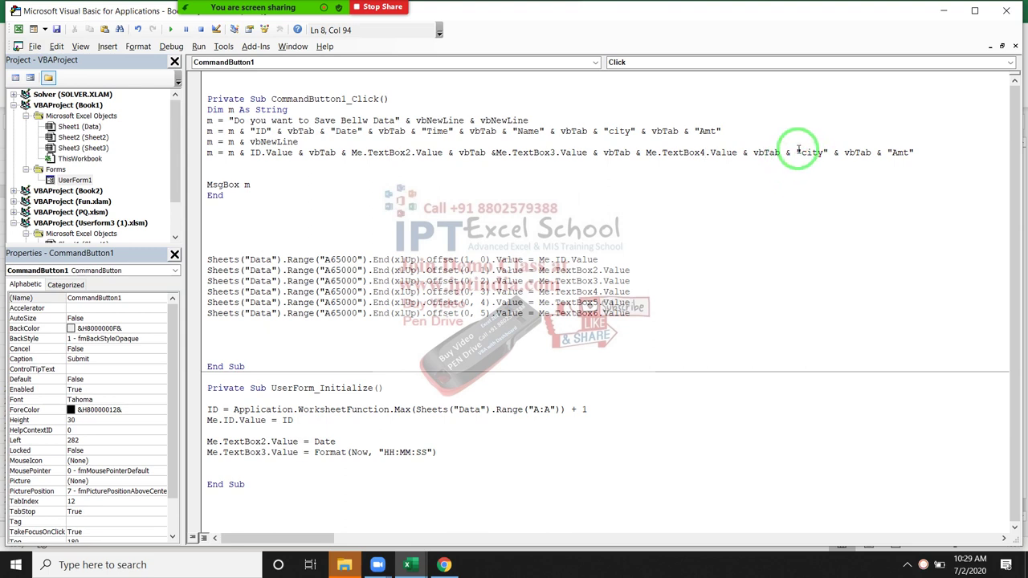
drag(796, 153, 833, 154)
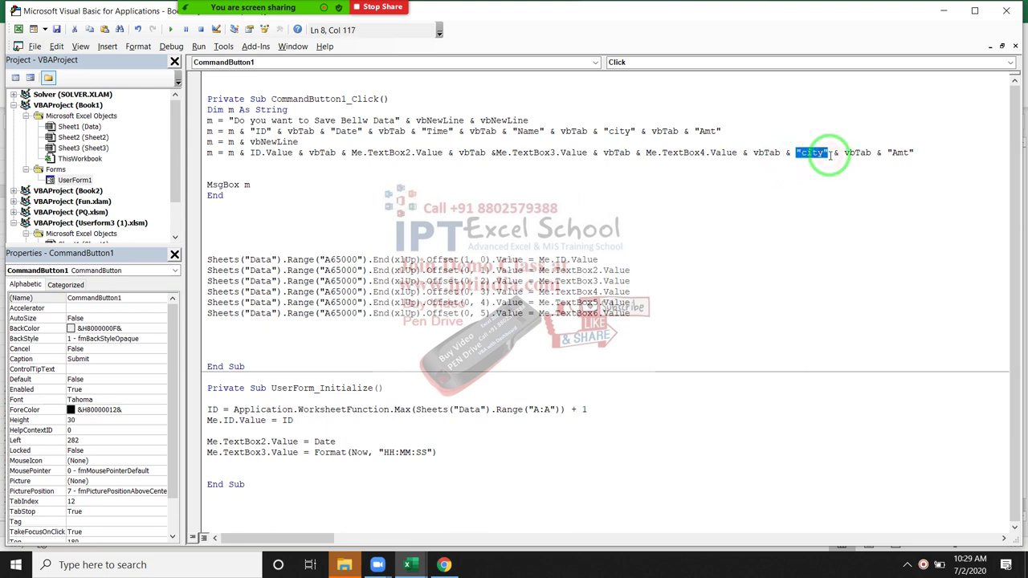
key(ctrl+v)
click(856, 152)
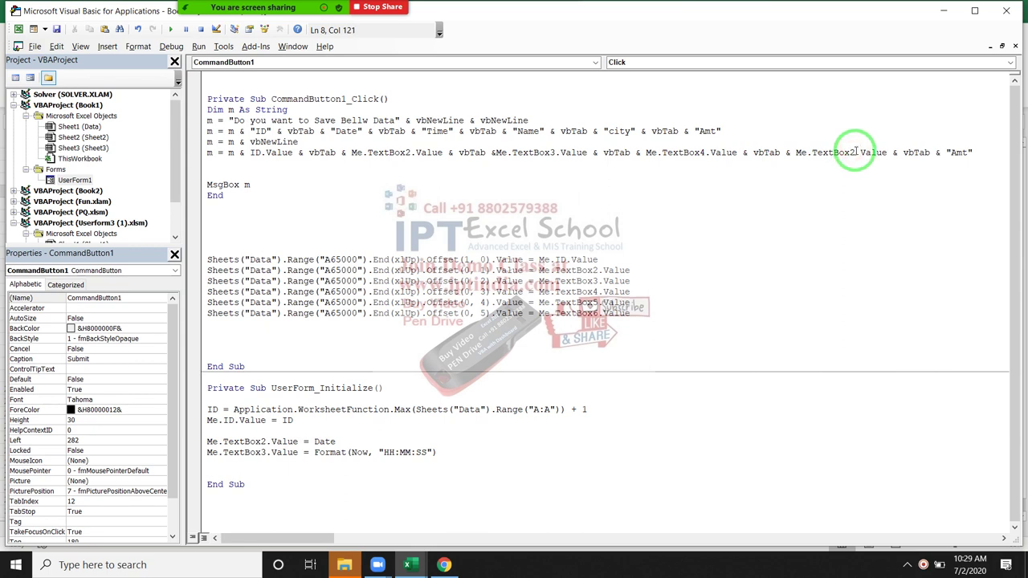
key(BackSpace)
text(5)
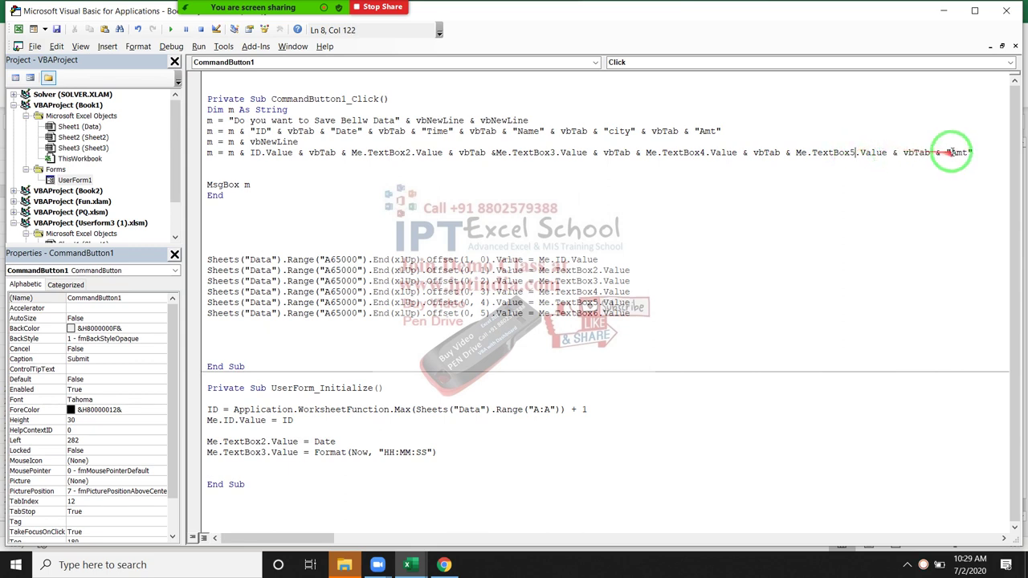
drag(946, 153, 964, 152)
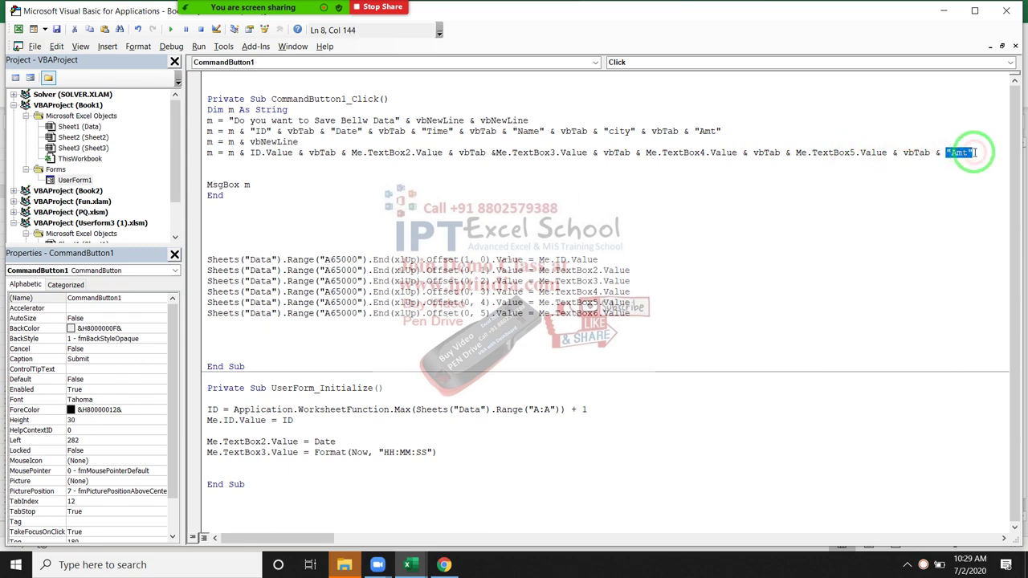
text(Me.TextBox2.Value)
click(779, 153)
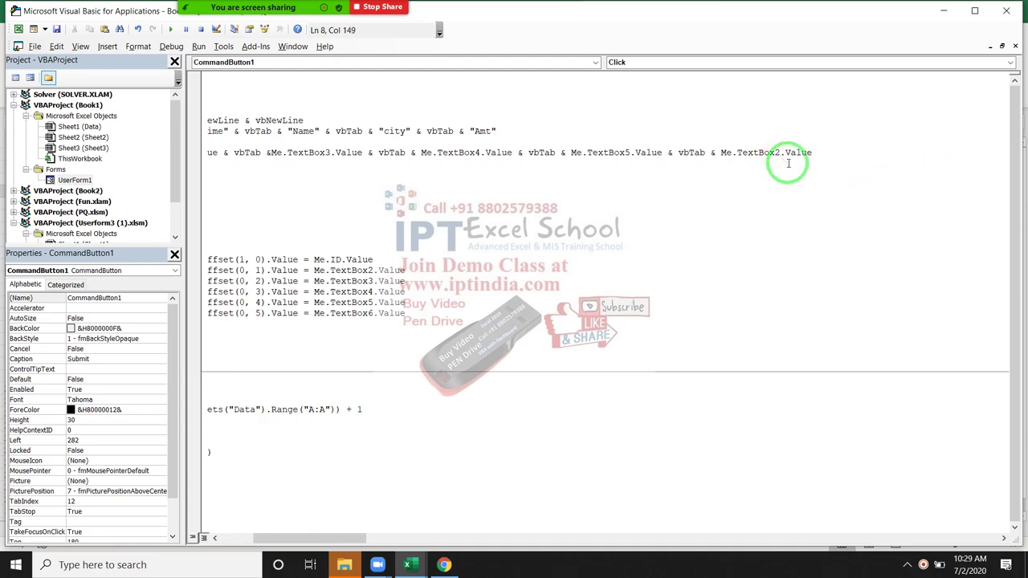
key(BackSpace)
Complete the TextBox6 reference, then run the form and submit an entry with Delhi and 956.
text(6)
click(603, 174)
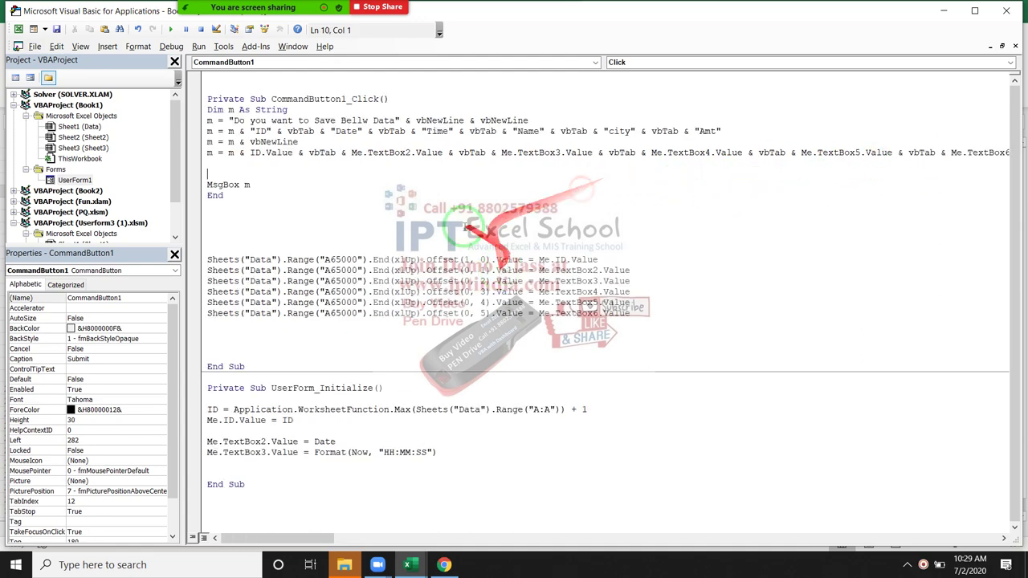
click(171, 30)
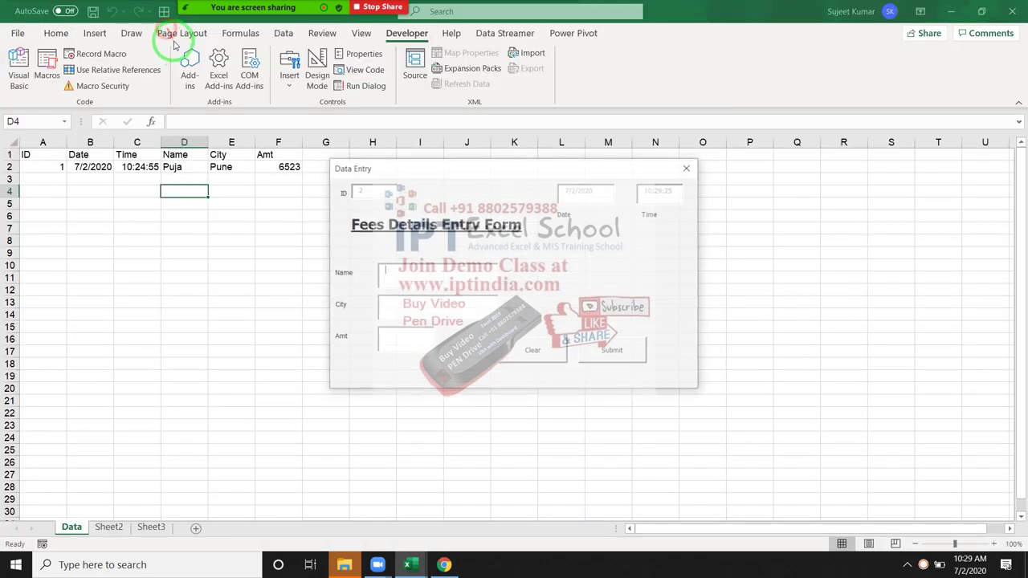
text(Puja)
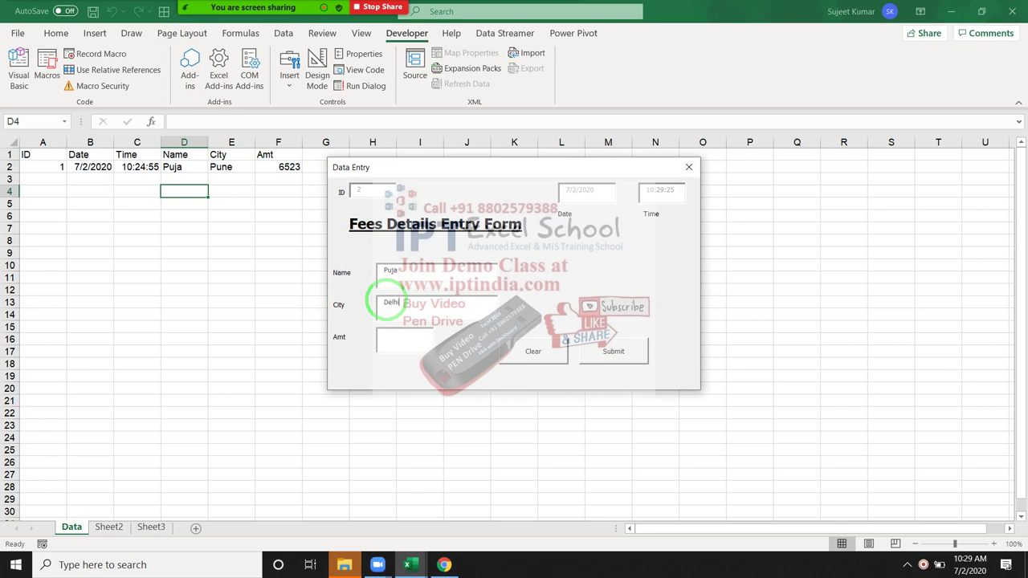
click(383, 338)
text(956)
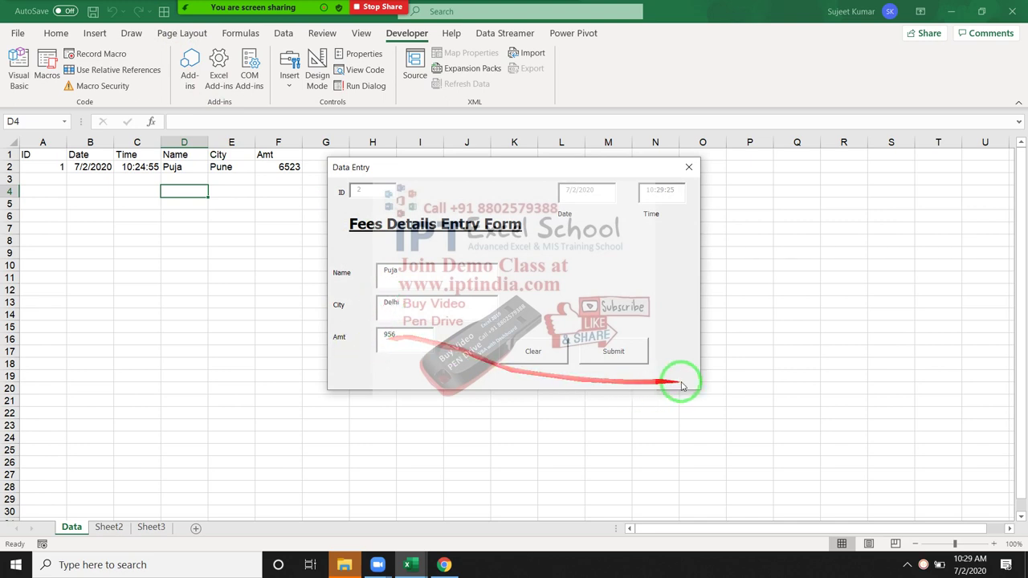
click(641, 356)
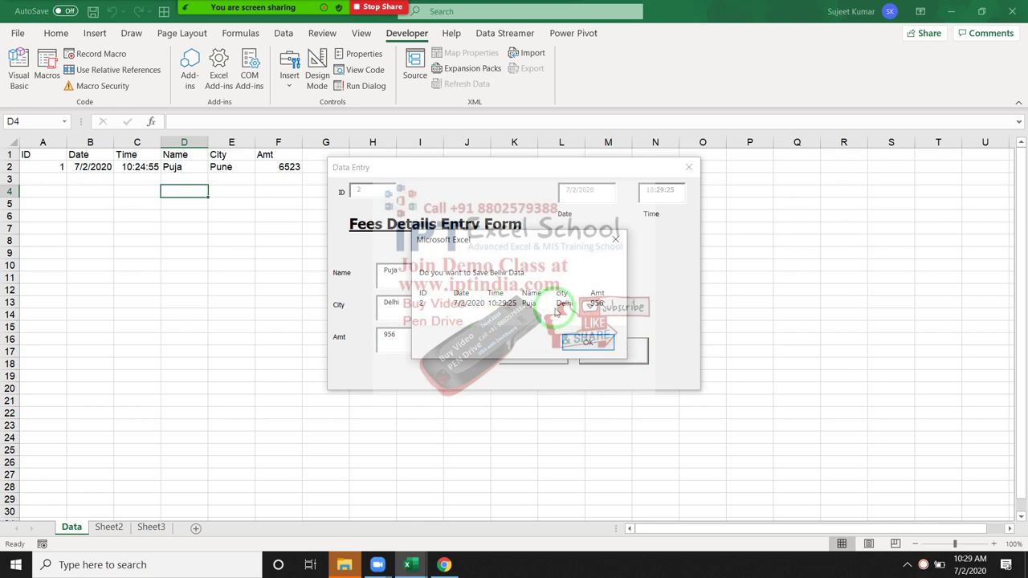
Reopen the Submit code and add a line appending vbNewLine and "If you want Please Click on Yes".
click(615, 239)
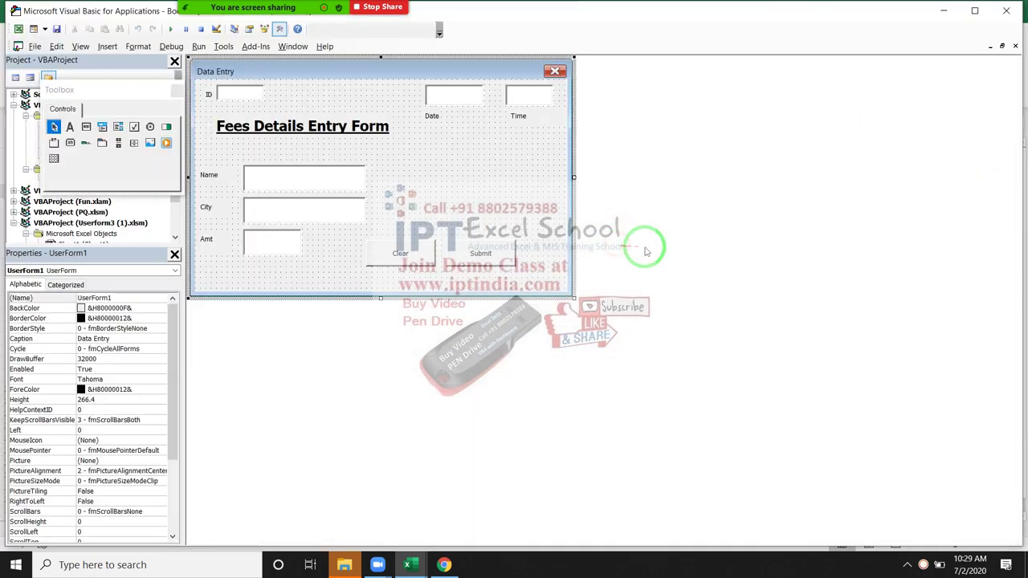
double_click(474, 255)
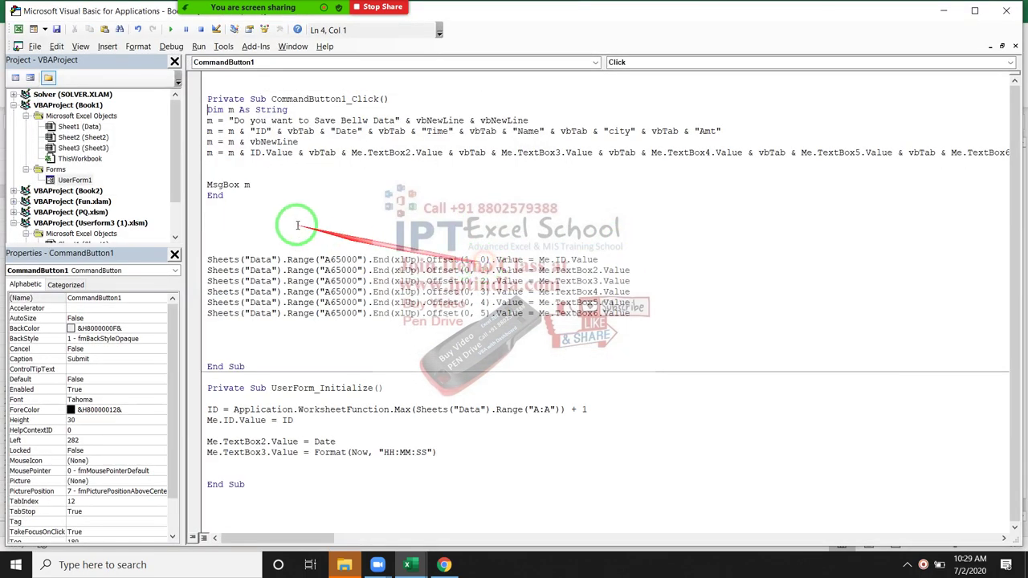
click(238, 172)
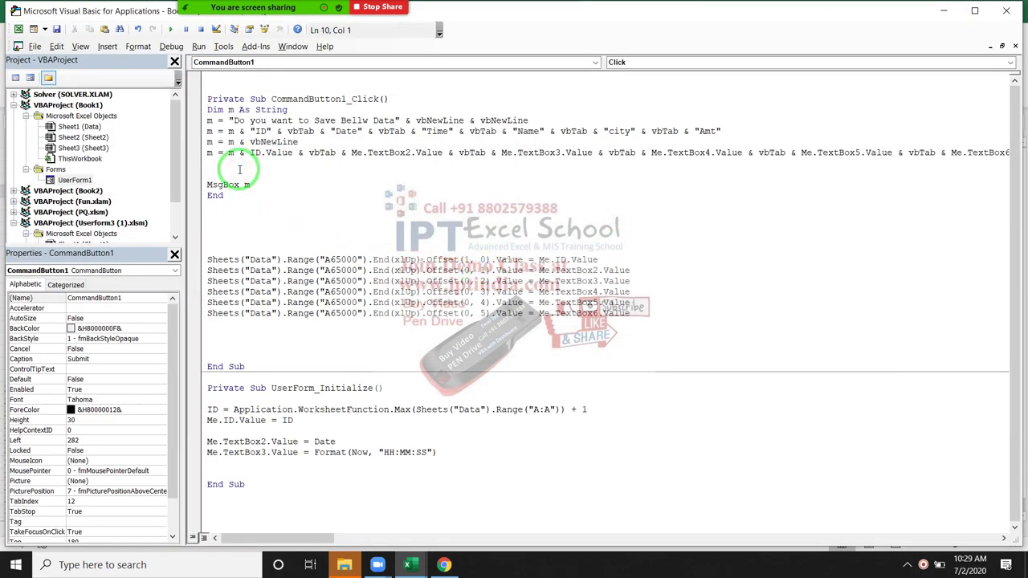
key(Up)
text(&)
text(vbnew)
text(line)
text(")
text(if )
text(you)
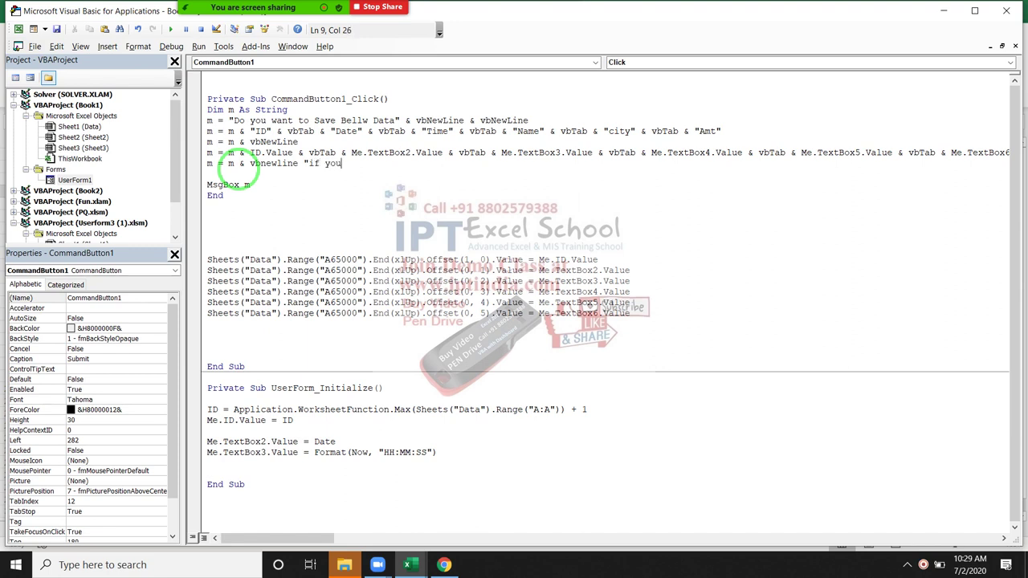
text(want)
key(BackSpace)
key(BackSpace)
key(BackSpace)
text(ant )
text(Please )
text(Click )
text(on Y)
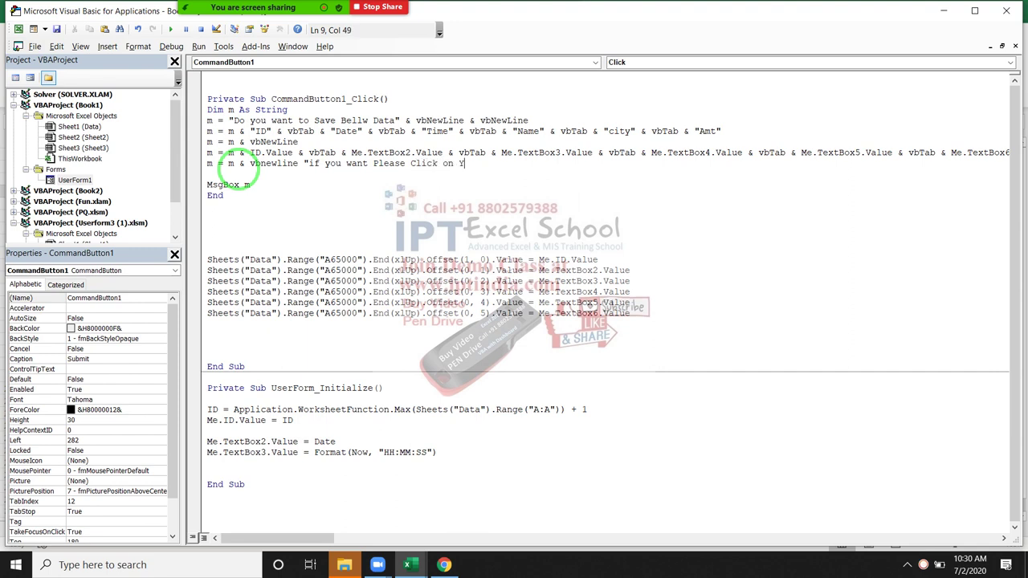
text(es)
text(")
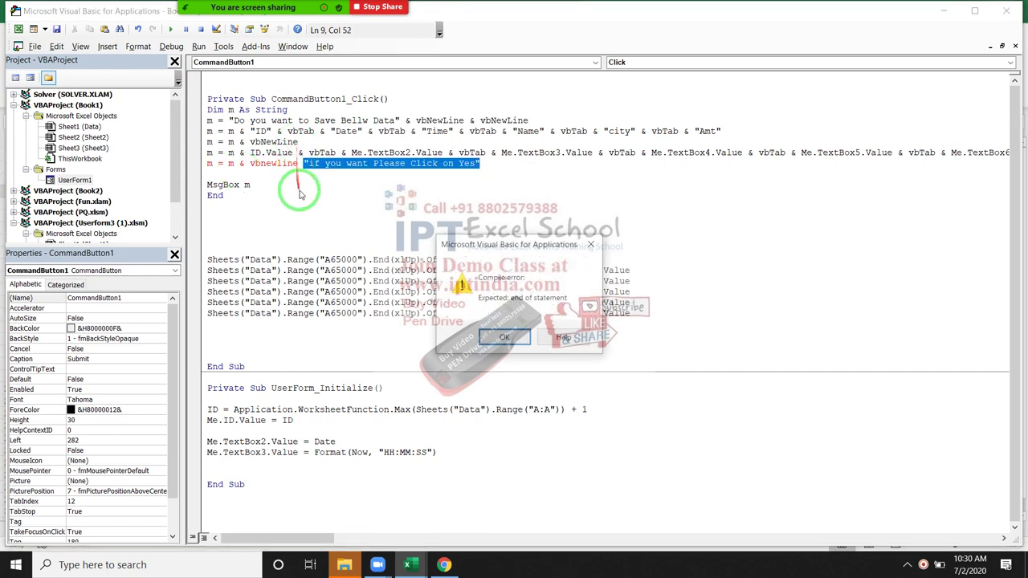
Fix the compile error on that line and erase the old MsgBox m line.
click(305, 153)
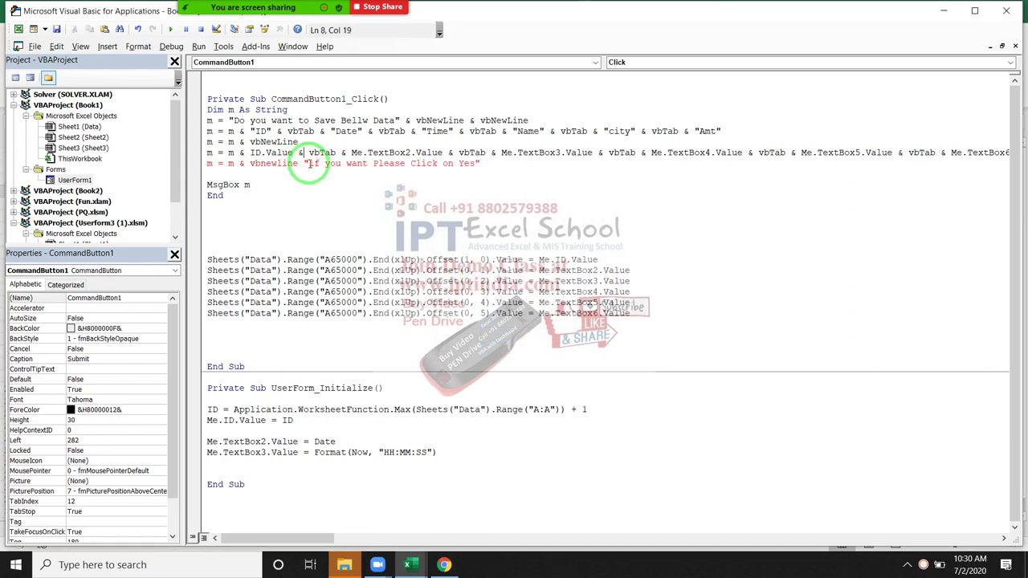
click(305, 163)
text(")
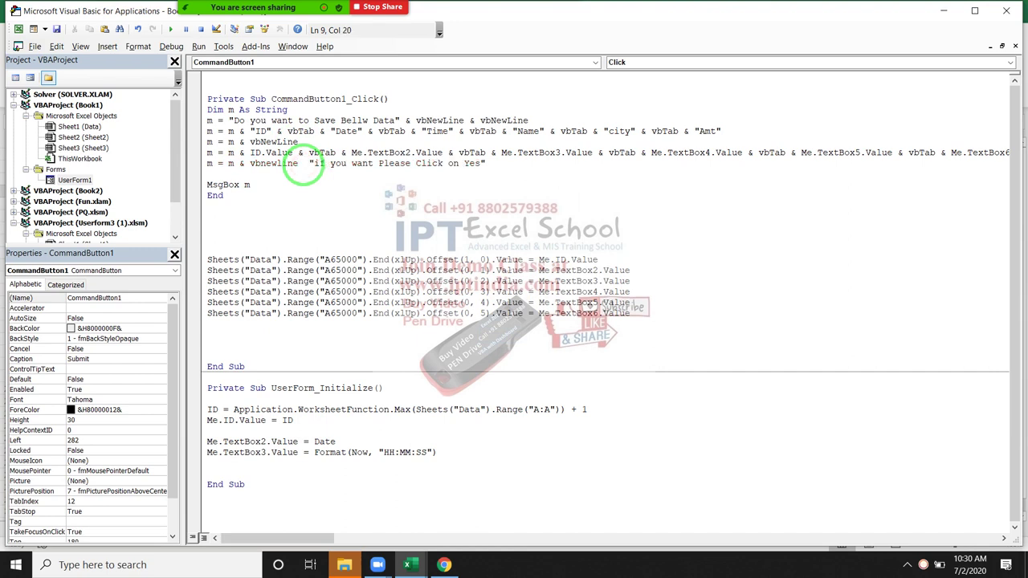
text(&)
key(Down)
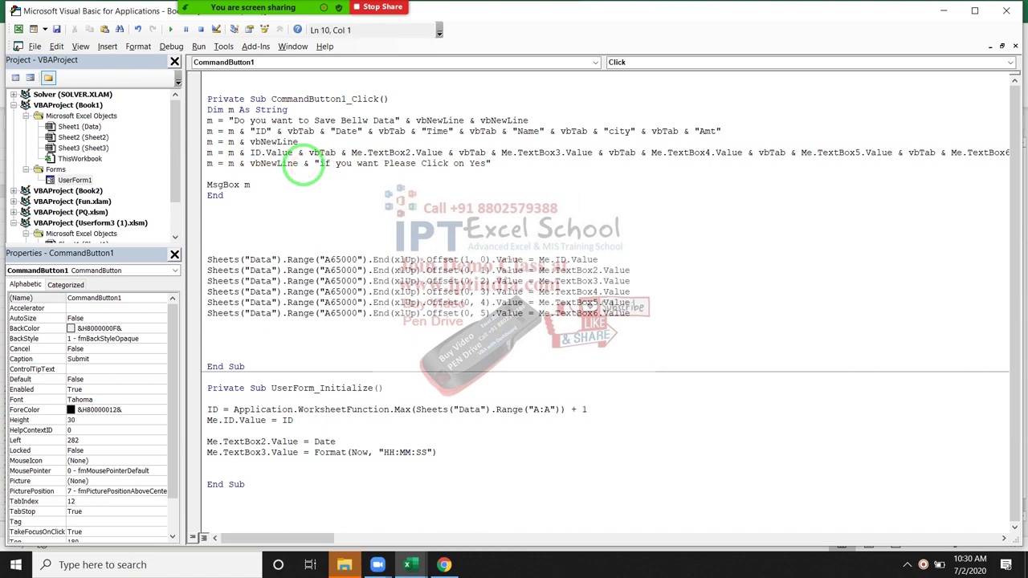
key(Down)
key(End)
key(BackSpace)
key(BackSpace)
key(BackSpace)
key(BackSpace)
key(BackSpace)
key(BackSpace)
key(BackSpace)
key(BackSpace)
Change the message line to k = MsgBox(m, vbYesNo, "Please Confirme").
text(msgb)
text(ox()
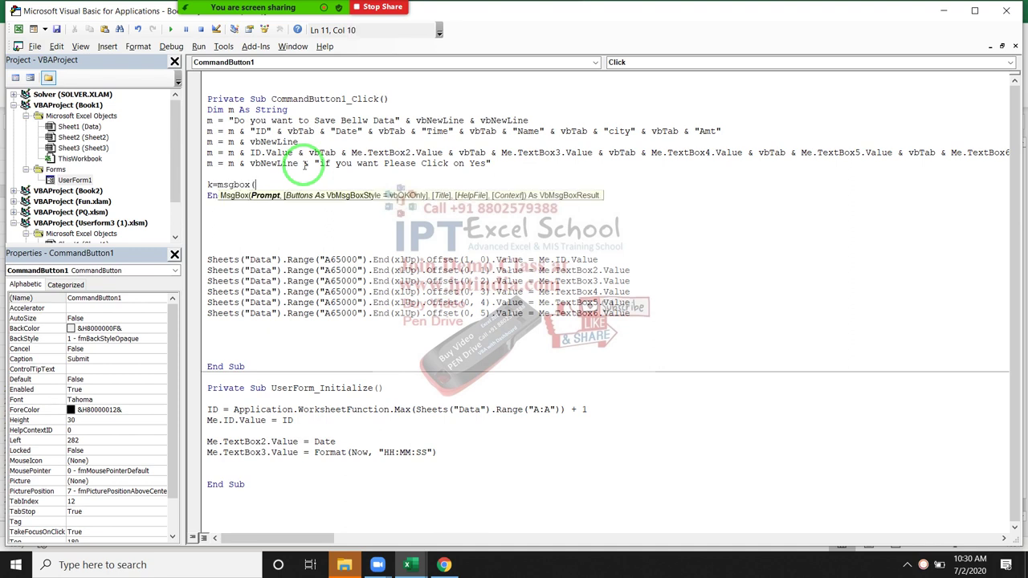
text(m,)
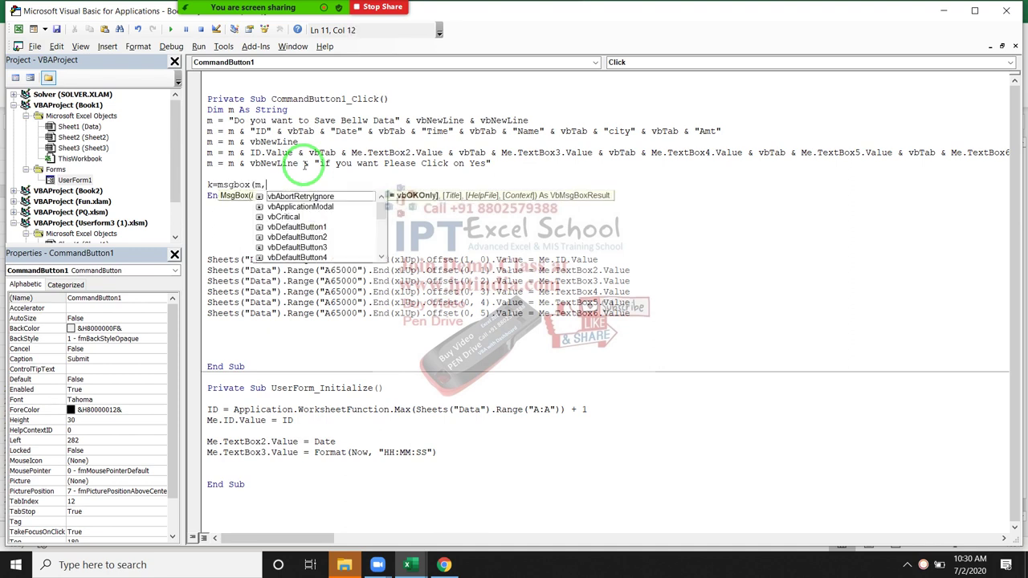
text(")
key(BackSpace)
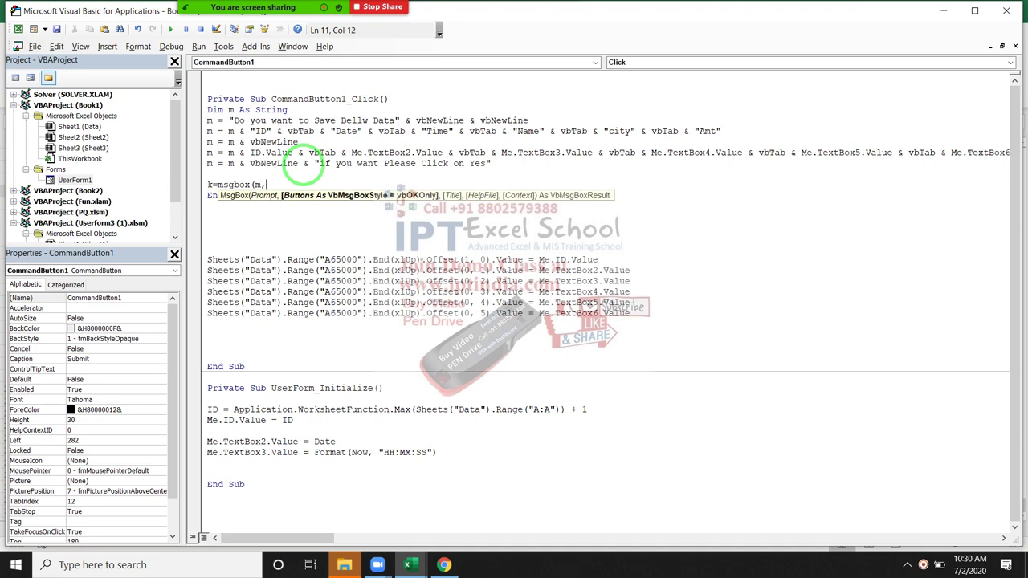
text(,)
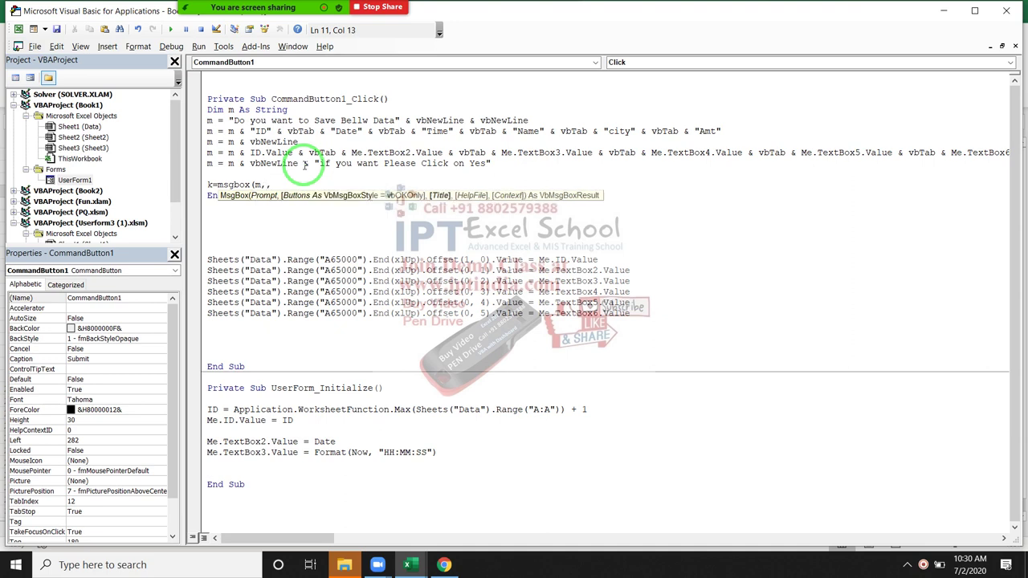
key(BackSpace)
key(BackSpace)
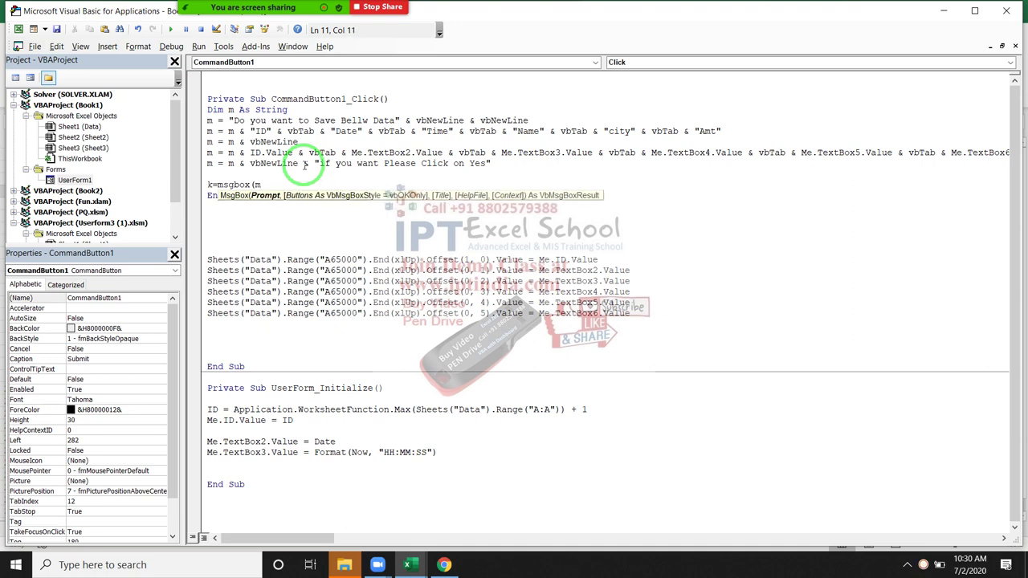
text(,)
key(Down)
key(Down)
key(Down)
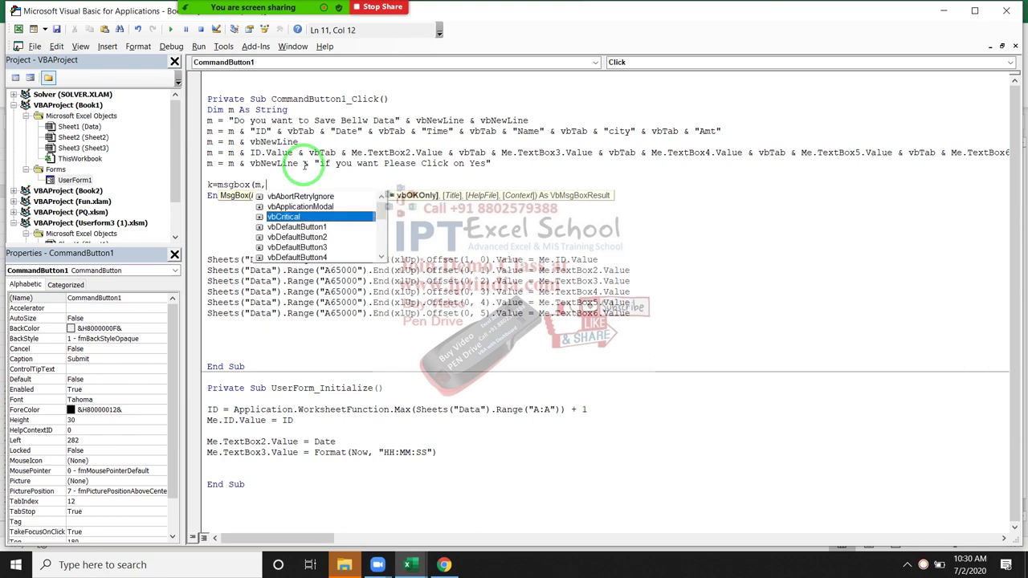
key(Down)
key(Down)
key(Down)
key(Down)
key(Down)
key(Down)
key(Down)
key(Down)
key(Down)
key(Down)
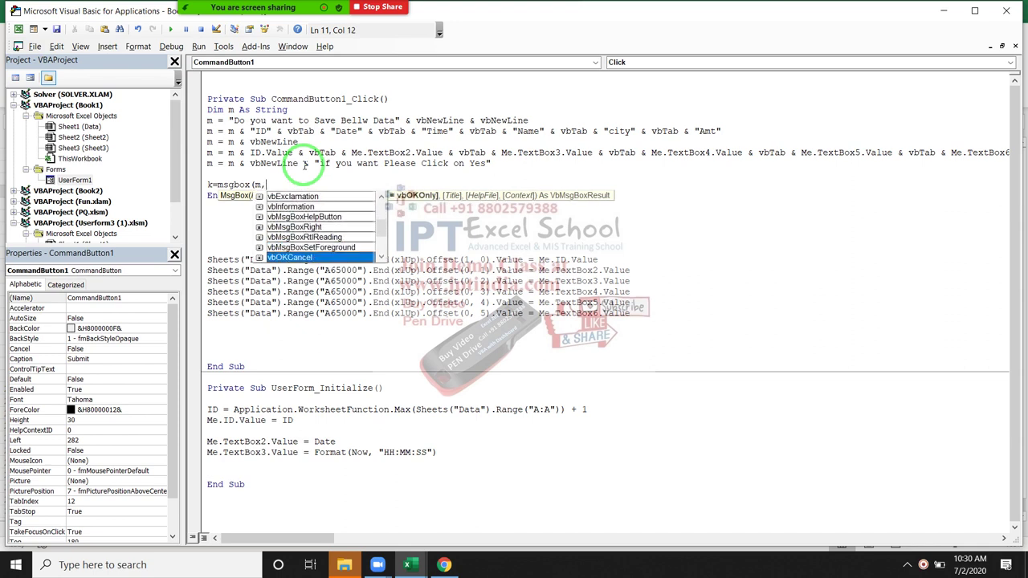
key(Down)
key(Down)
key(Down)
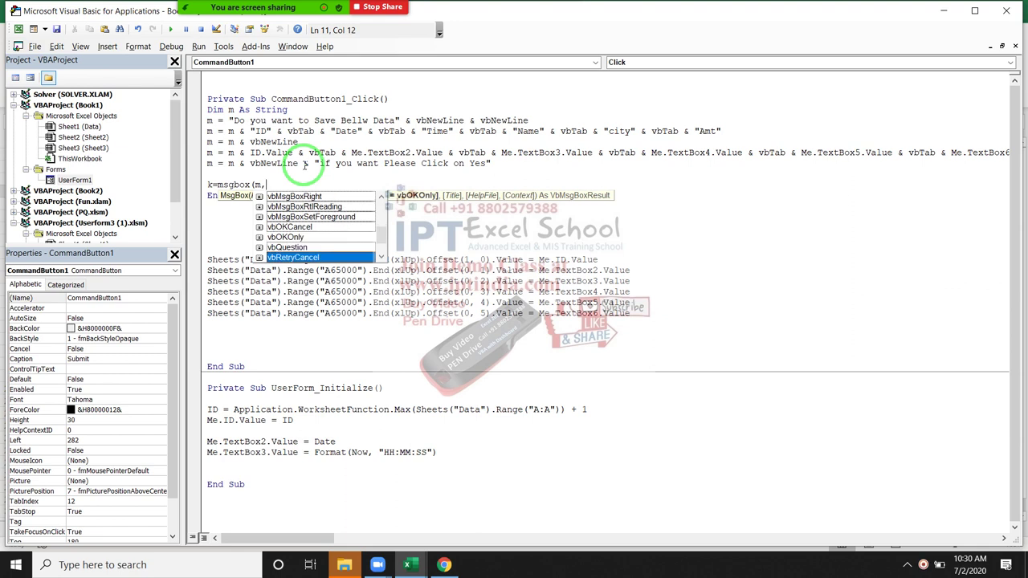
key(Down)
key(Down)
key(Tab)
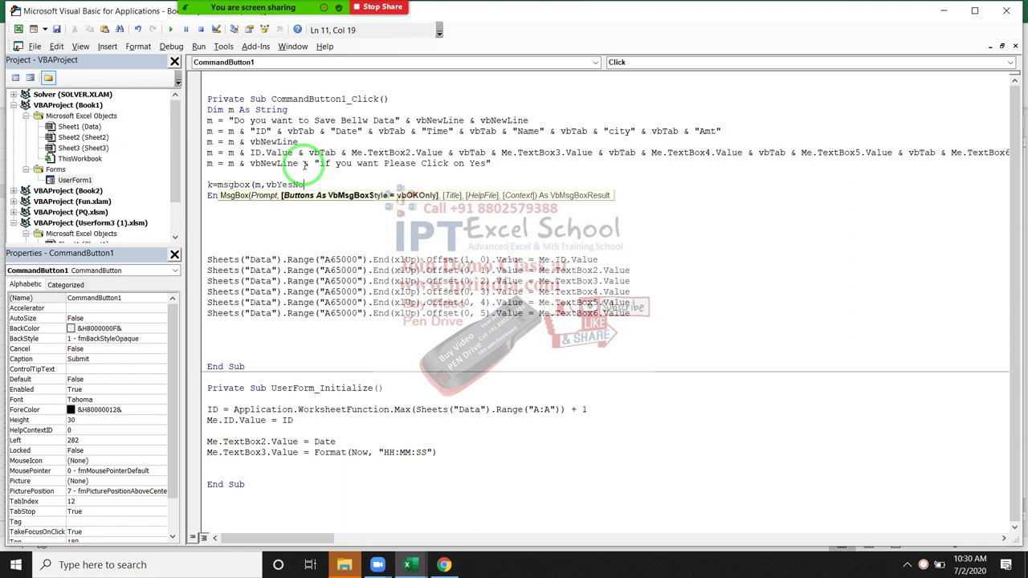
text(,)
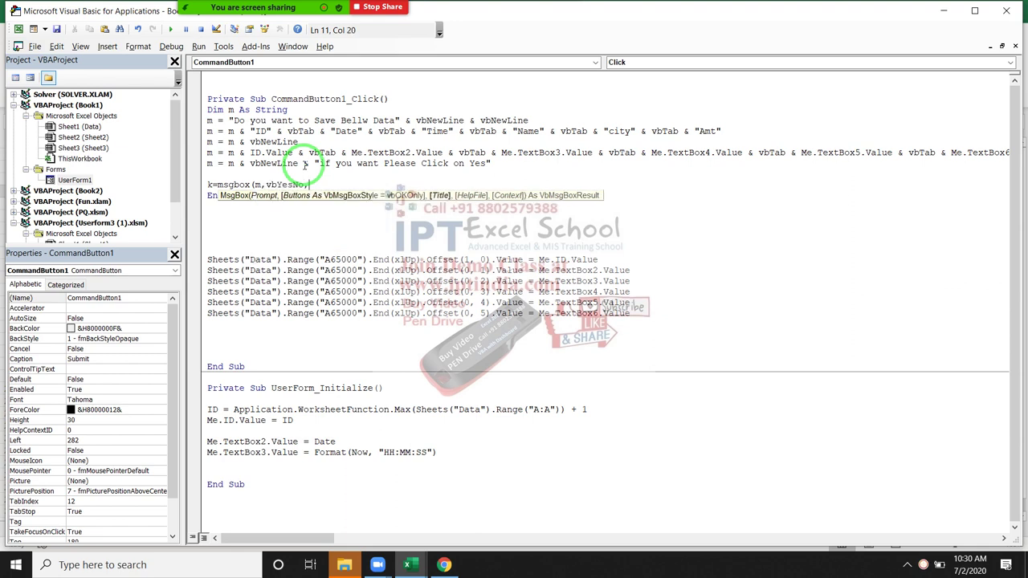
text(P)
text(ler)
text(ase )
text(o)
text(nfirme")
text())
key(Down)
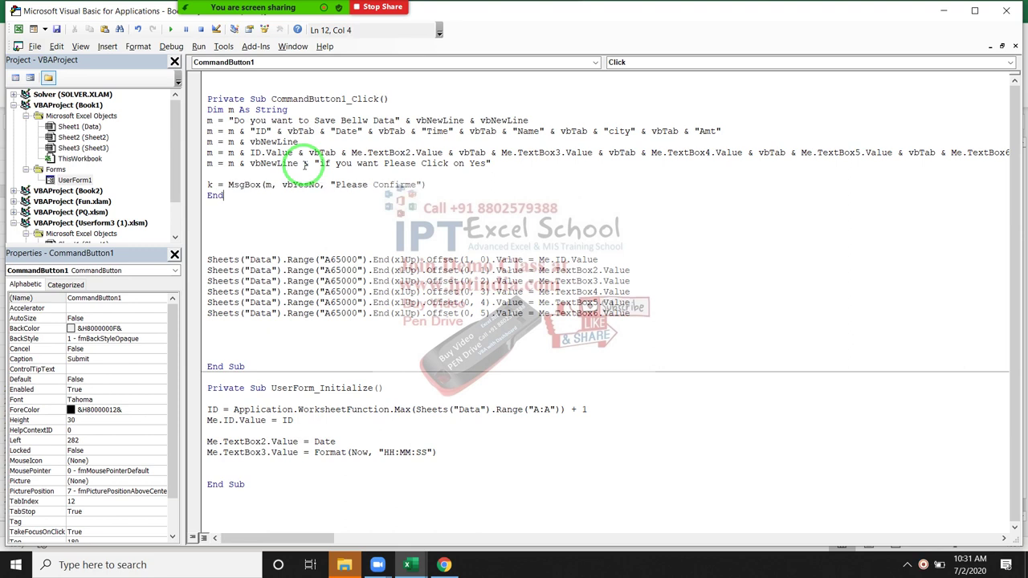
Delete the leftover End line and add If k = vbNo Then Exit Sub.
click(428, 185)
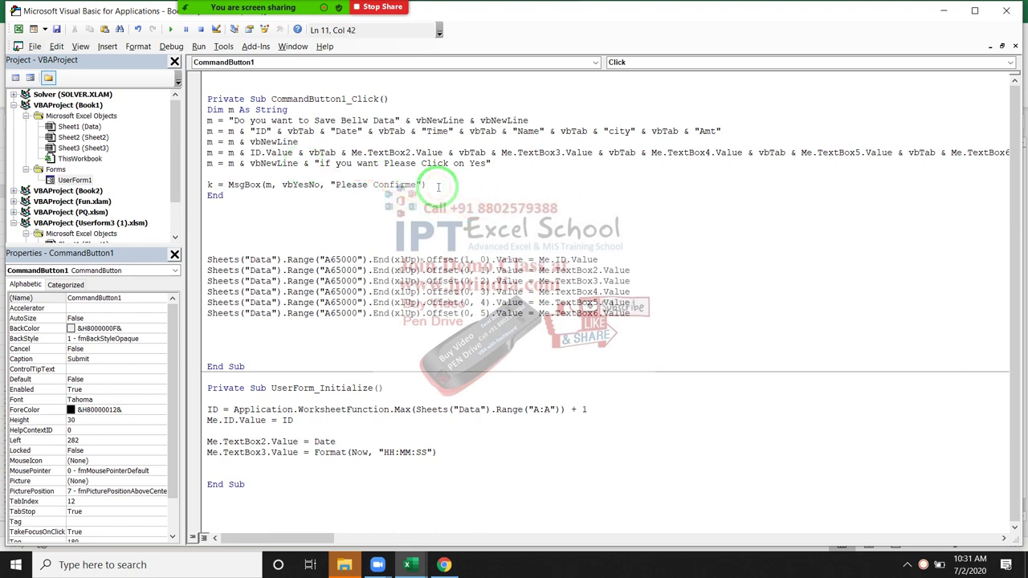
drag(225, 195, 207, 205)
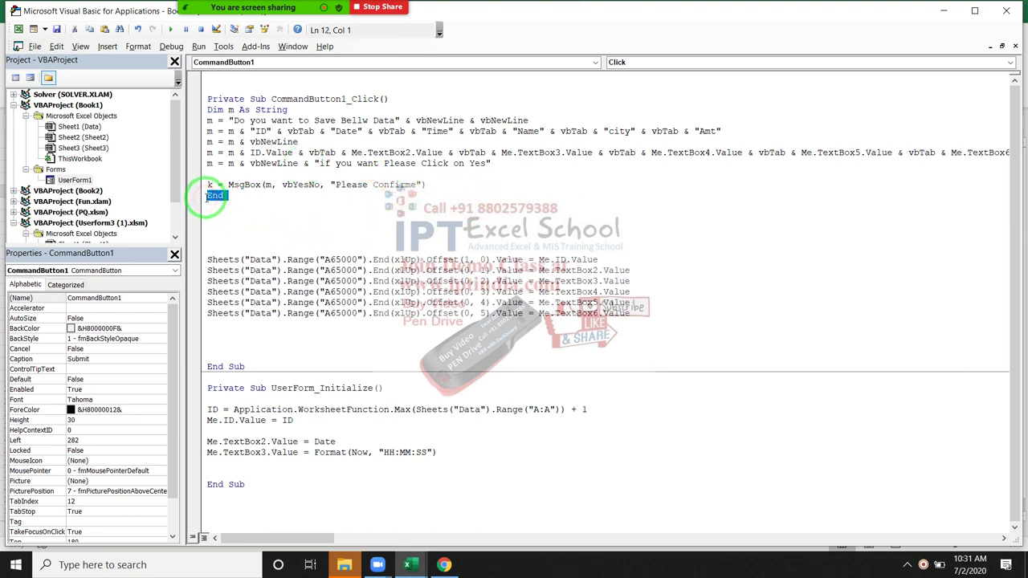
key(Delete)
key(Return)
text(f k=)
text(vbno t)
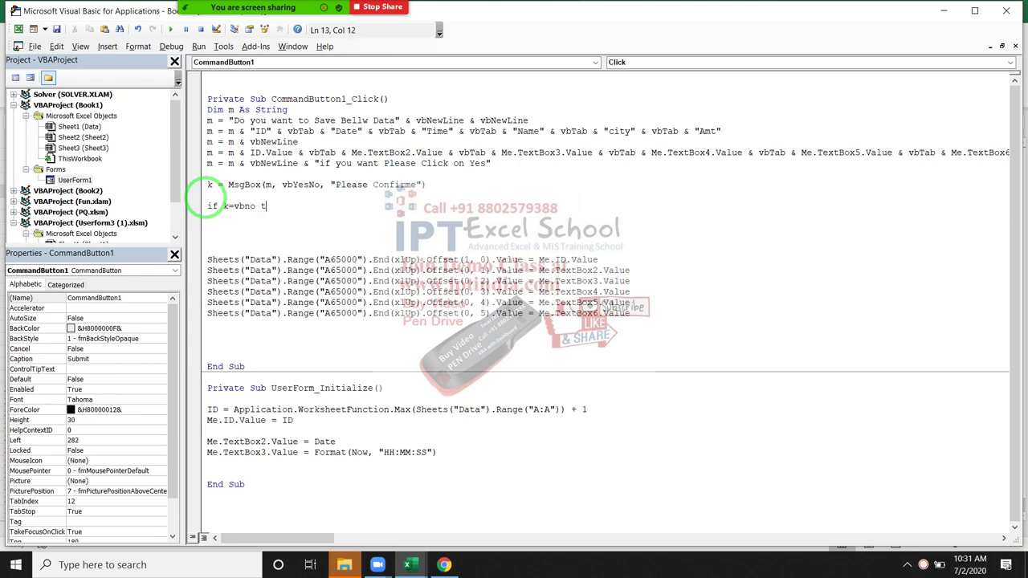
text(hen exit )
text(sub)
key(Return)
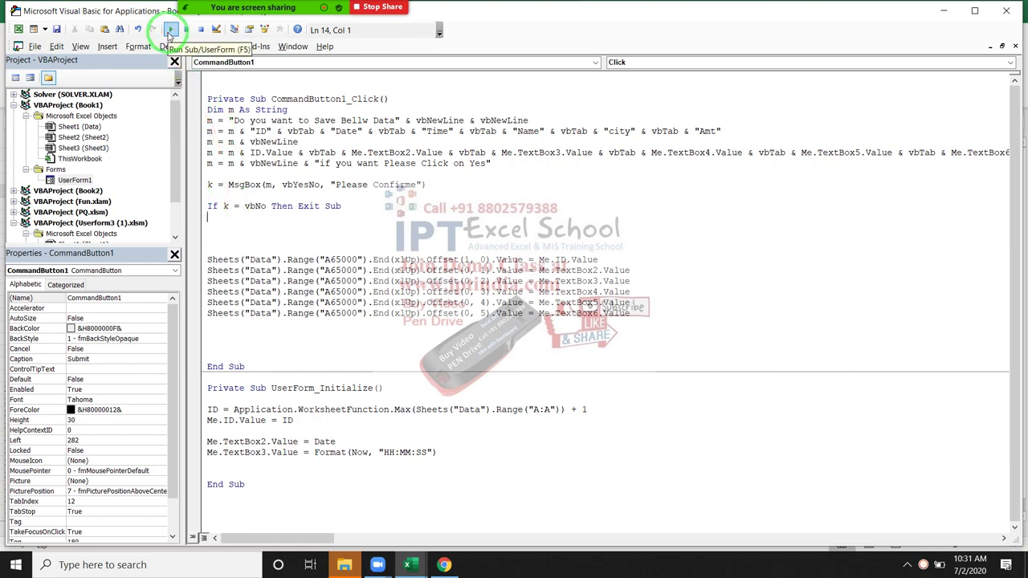
Run the form, fill in an entry, submit it, and answer No to test declining.
click(169, 31)
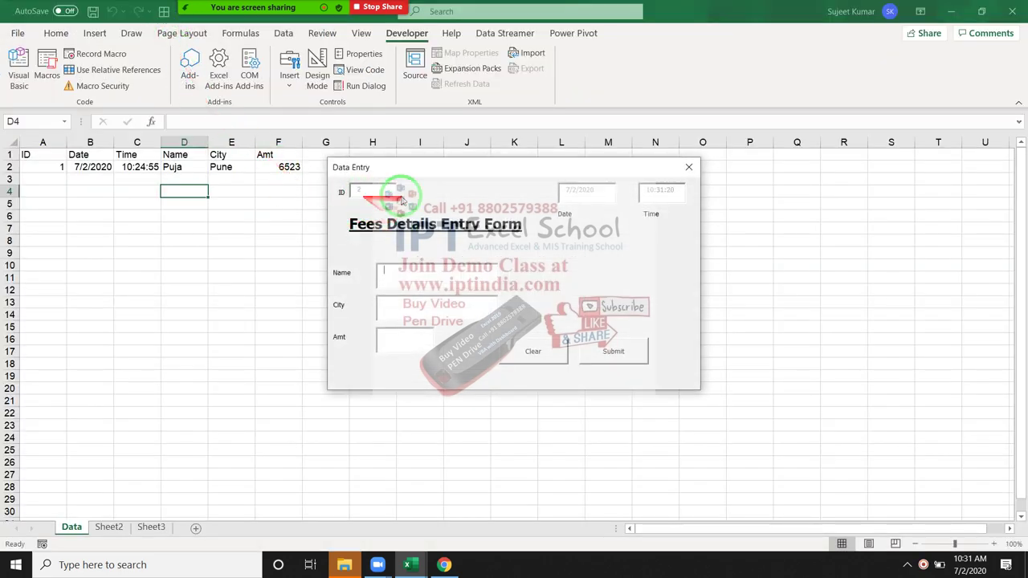
text(Om)
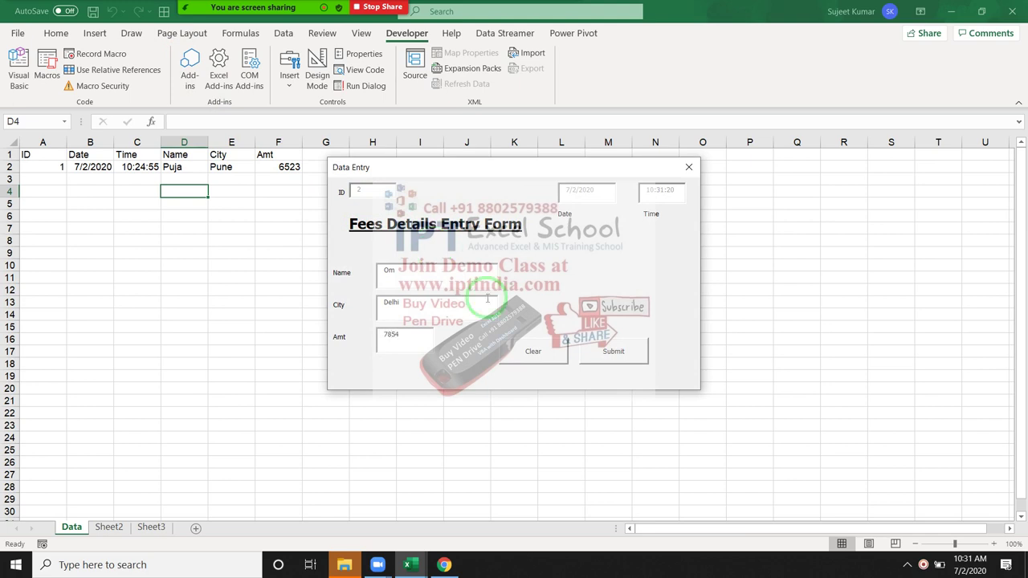
click(634, 359)
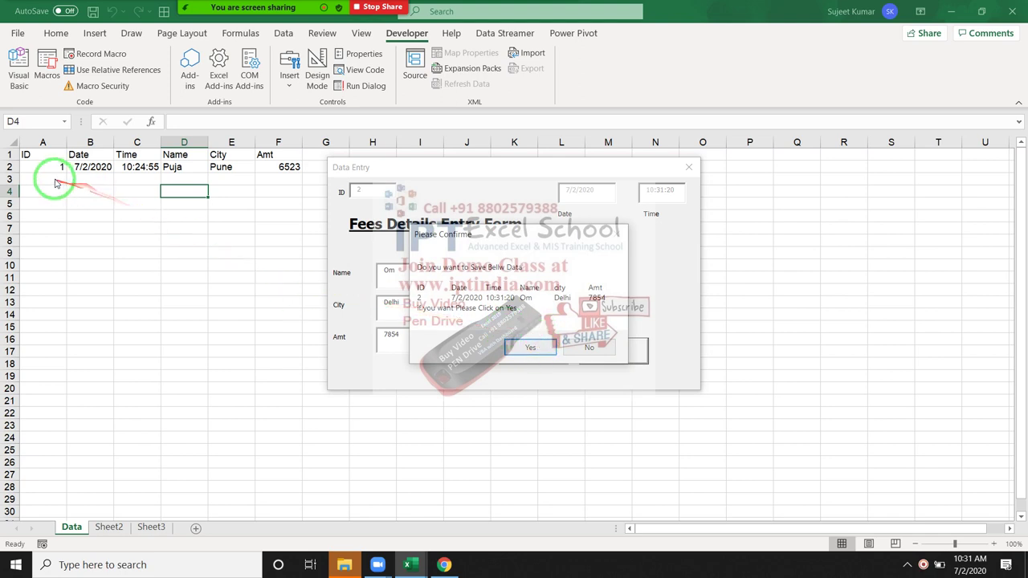
click(587, 346)
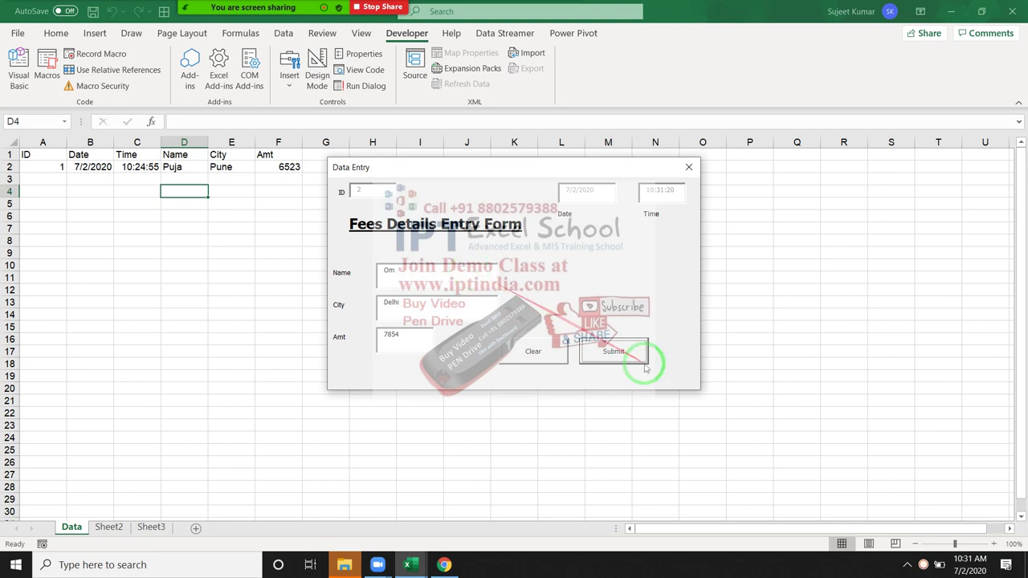
Submit again and confirm Yes to save row 3 (Delhi, 7854), then close the form.
click(618, 357)
click(520, 351)
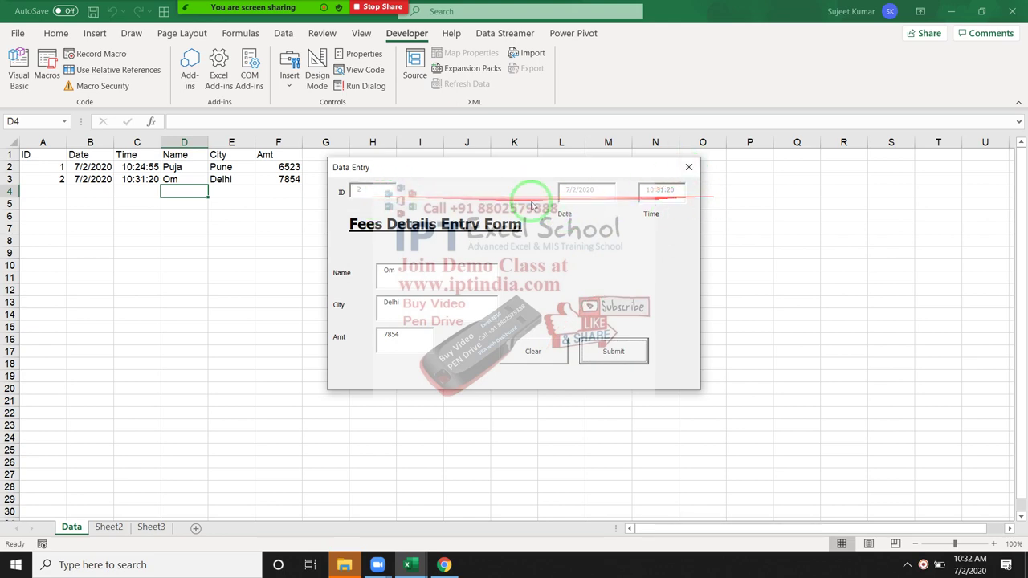
click(688, 167)
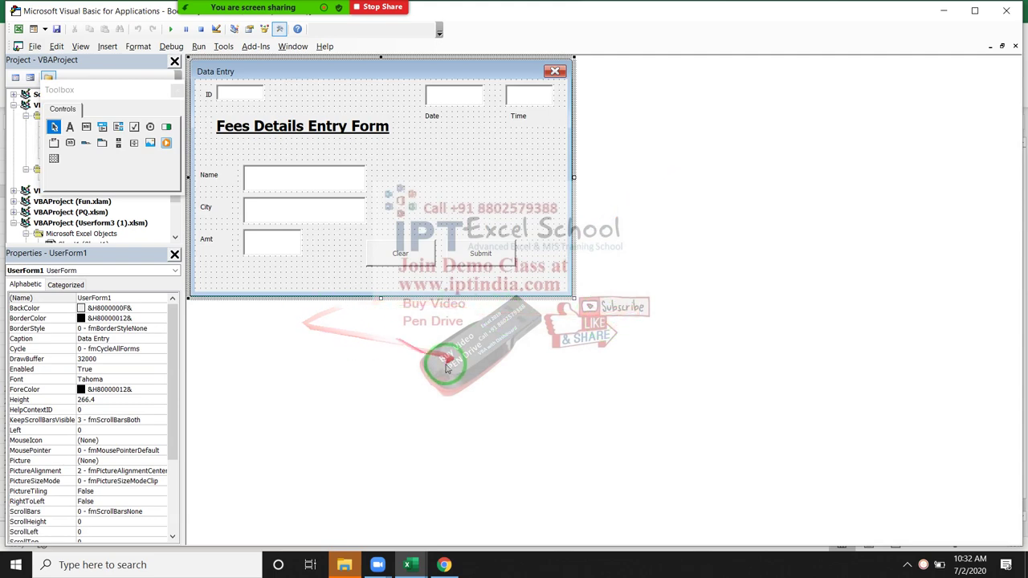
Create Function upt() and move the ID, date and time setup lines into it.
double_click(556, 187)
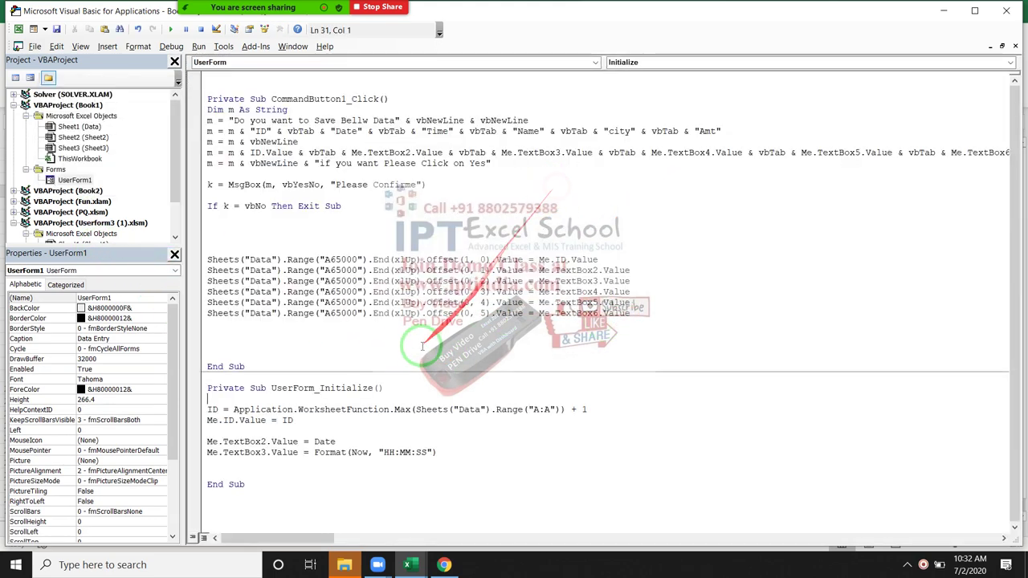
click(333, 482)
text(function upt())
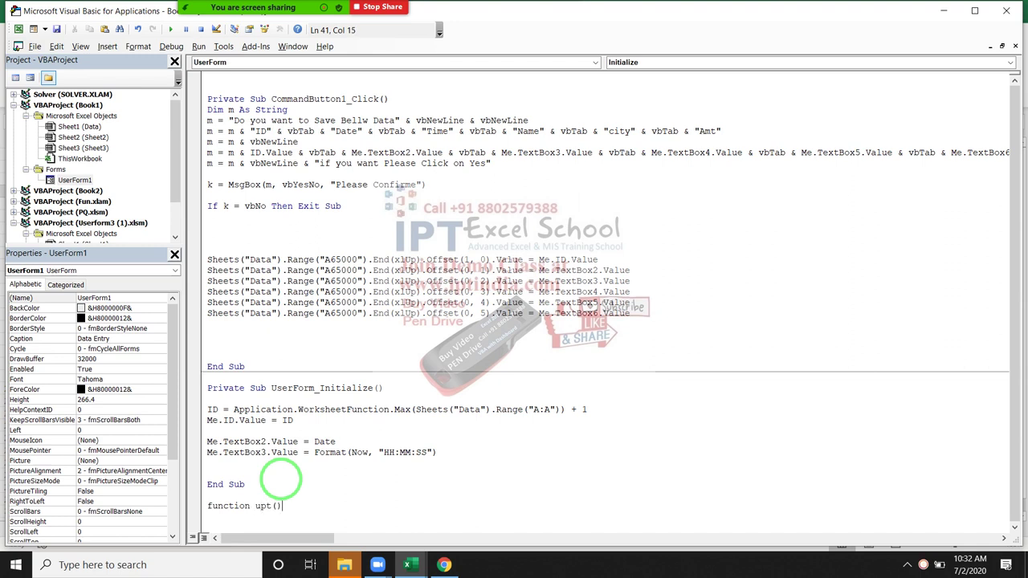
key(Return)
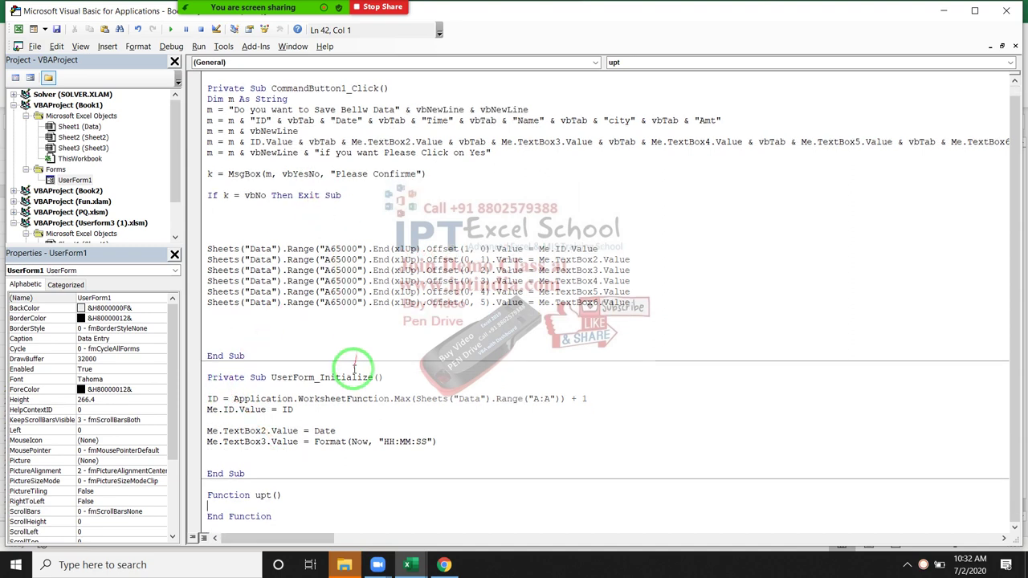
mouse_move(282, 474)
mouse_down()
mouse_move(222, 443)
mouse_move(197, 399)
mouse_up()
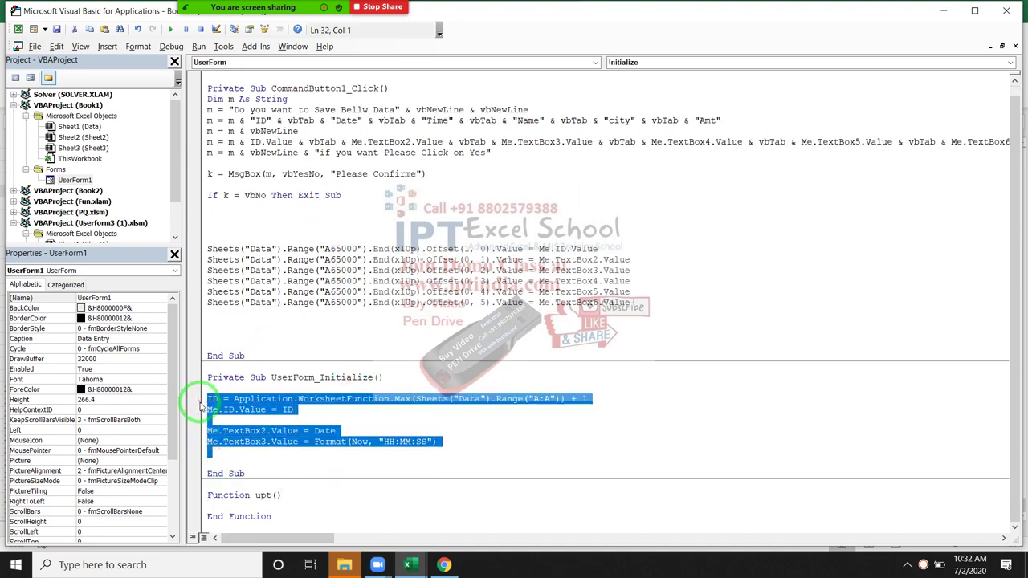
key(Delete)
text(ID = Application.WorksheetFunction.Max(Sheets("Data").Range("A:A")) + 1 Me.ID.Value = ID  Me.TextBox2.Value = Date Me.TextBox3.Value = Format(Now, "HH:MM:SS"))
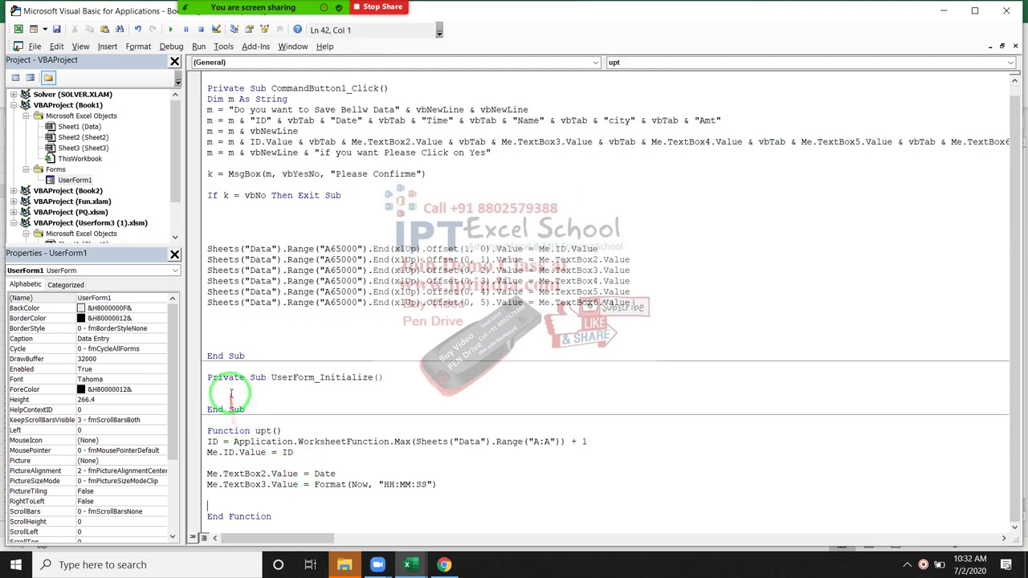
Insert p = upt() calls in Initialize and in Submit after the row-saving lines.
click(229, 388)
text(p=upt())
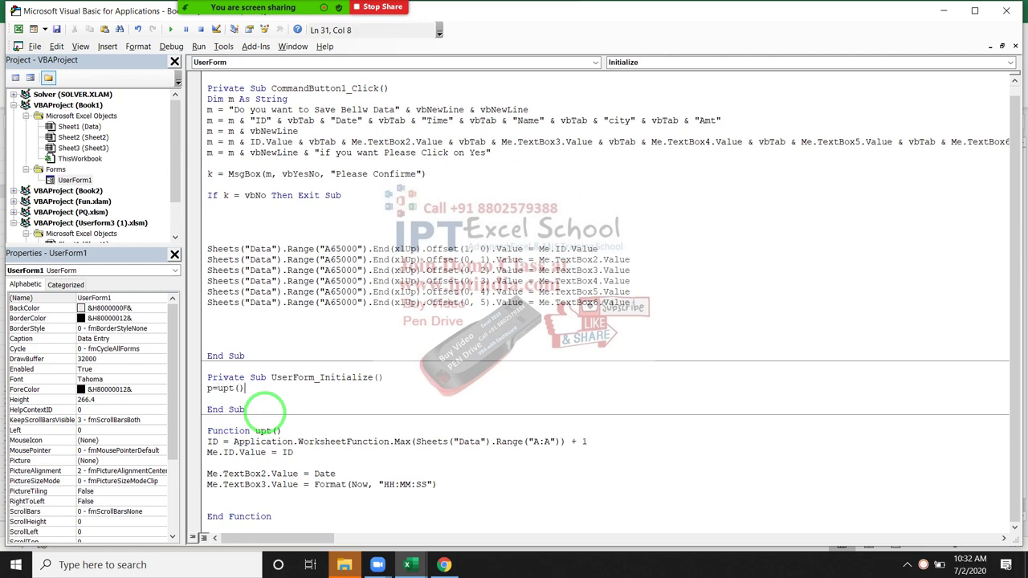
click(241, 419)
scroll(233, 393, up, 1)
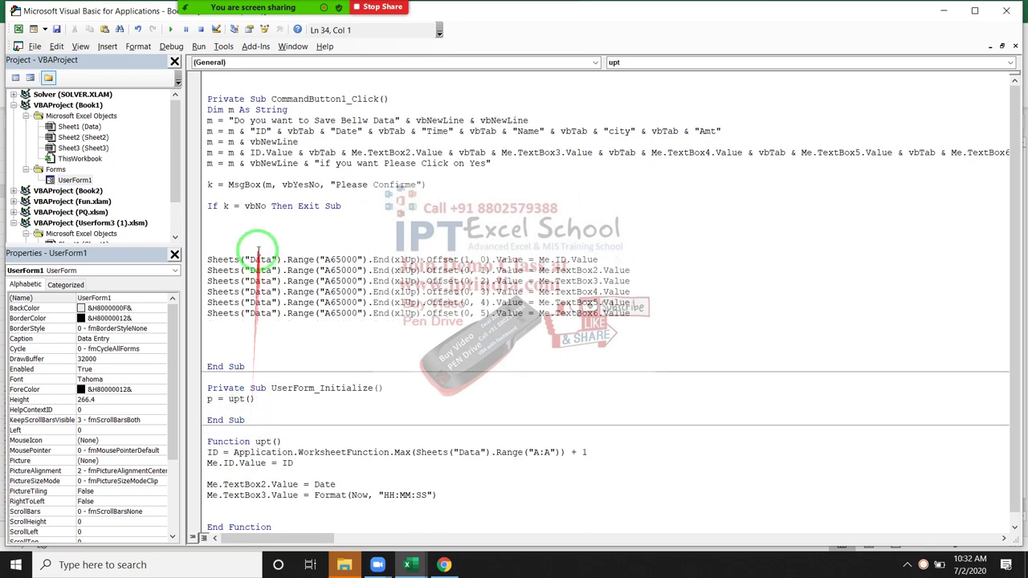
click(231, 334)
text(p=upt())
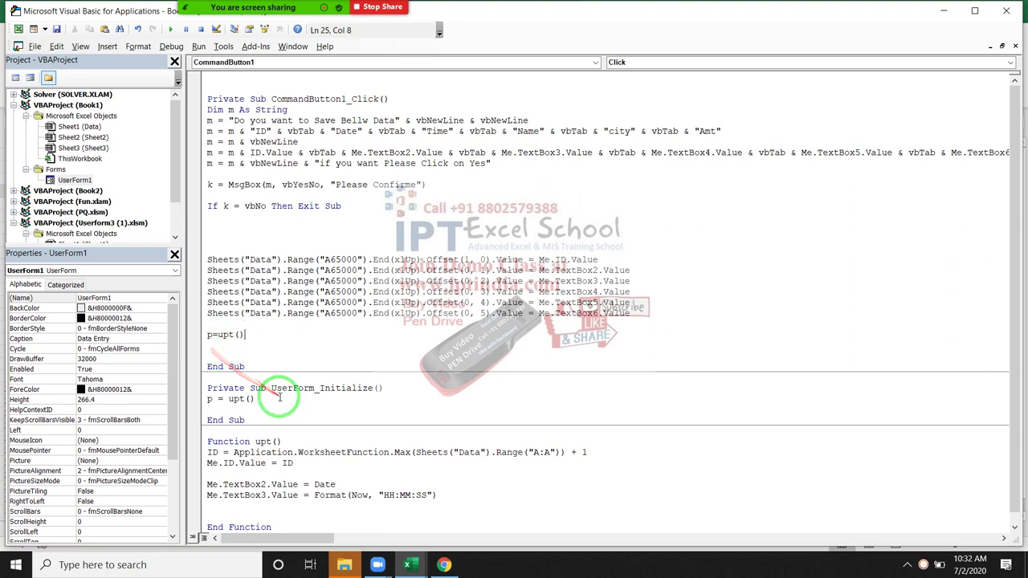
click(217, 408)
scroll(285, 452, down, 1)
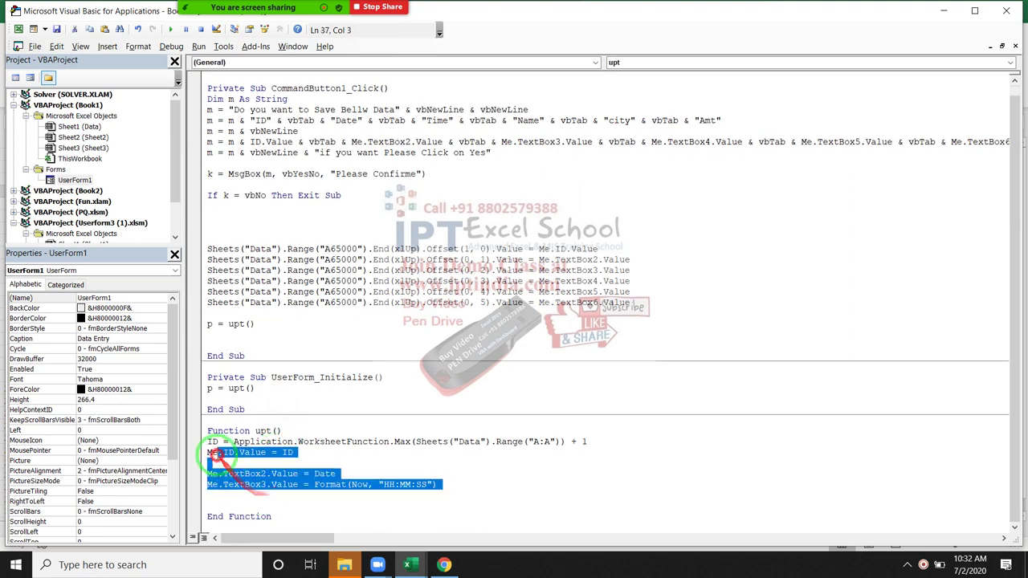
drag(276, 493, 201, 440)
click(222, 398)
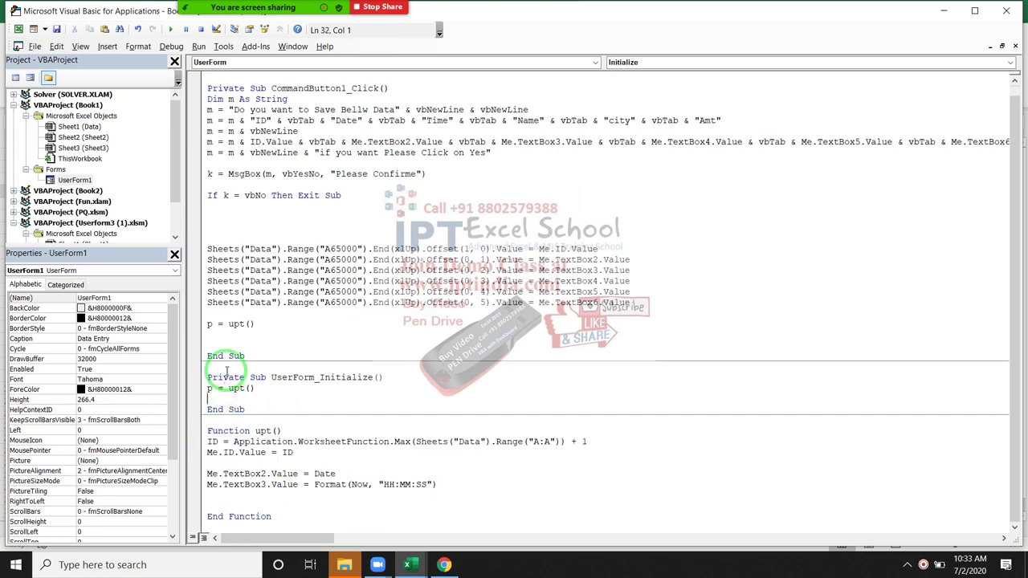
click(230, 336)
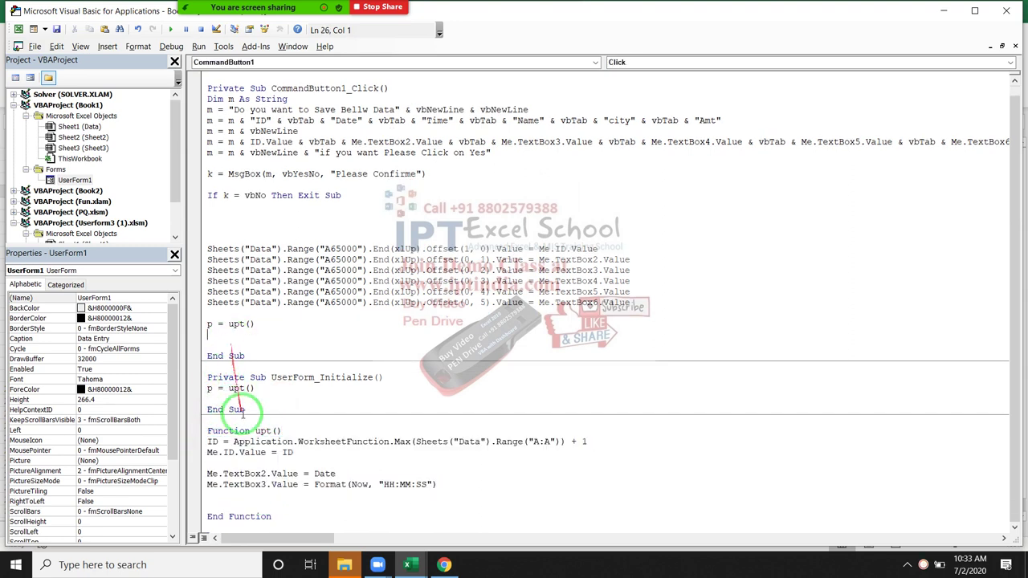
drag(256, 391, 207, 388)
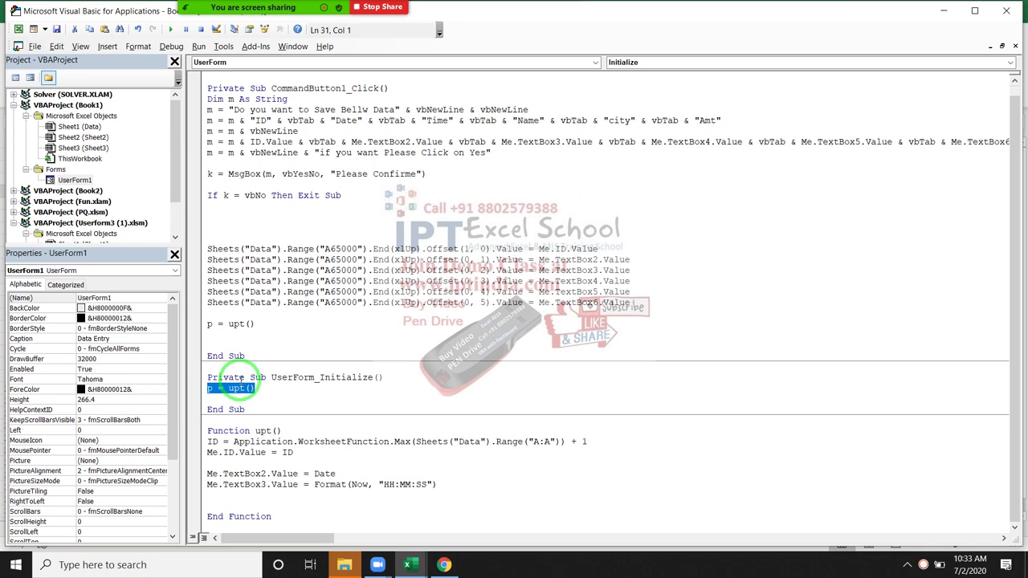
drag(254, 324, 221, 323)
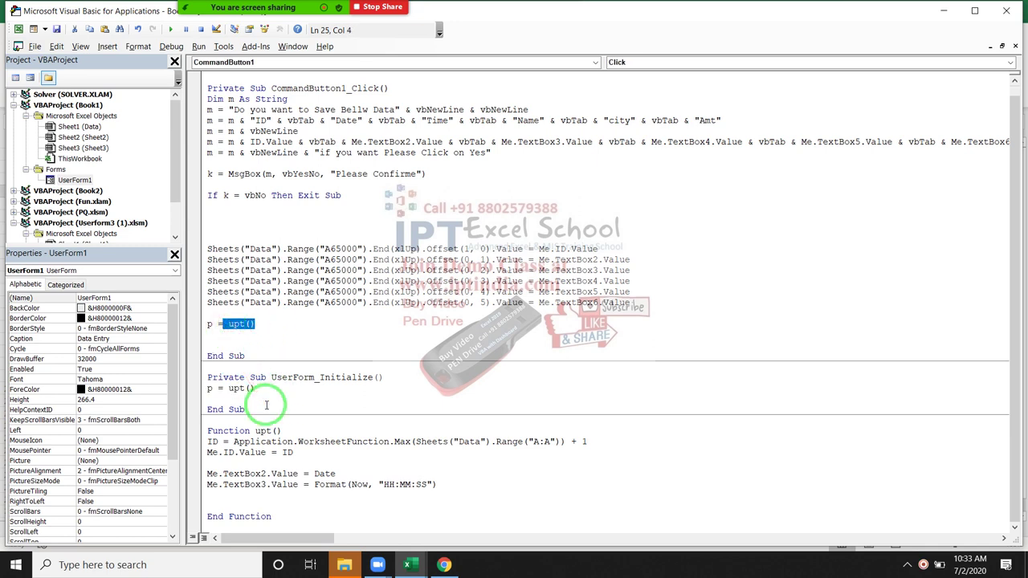
click(225, 335)
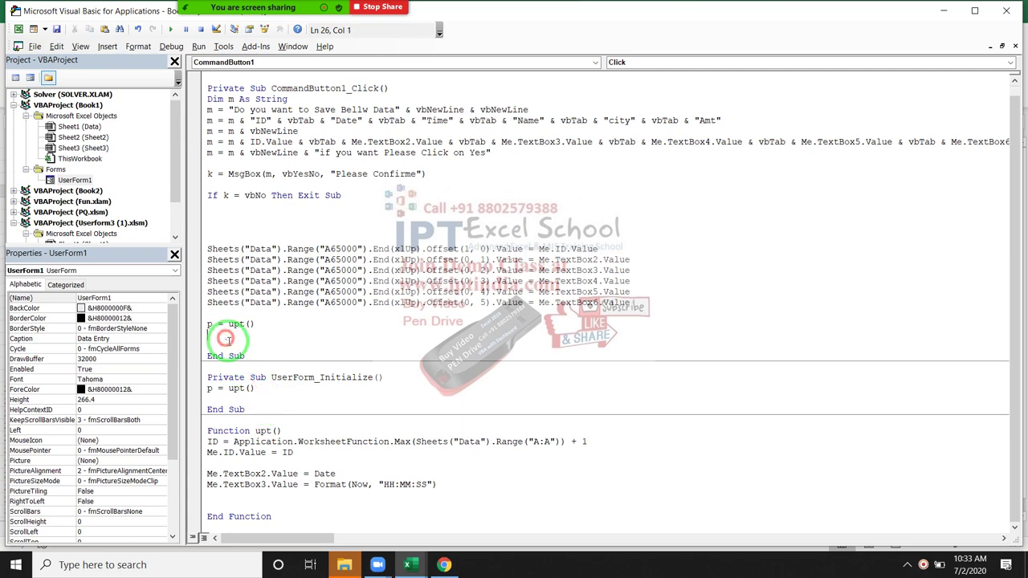
Add a new Function cl() below upt's End Function.
click(291, 530)
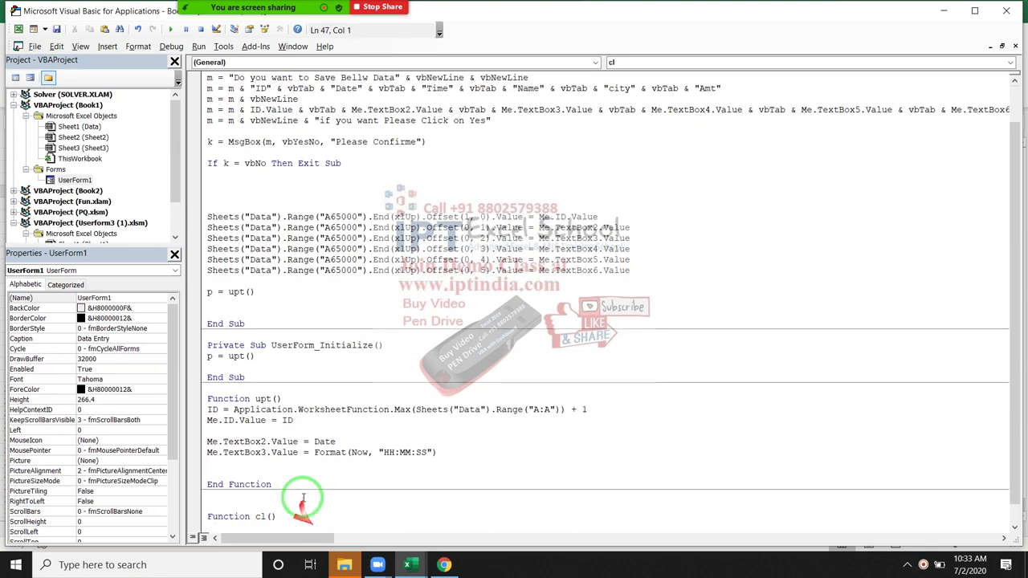
key(Return)
key(Return)
key(Return)
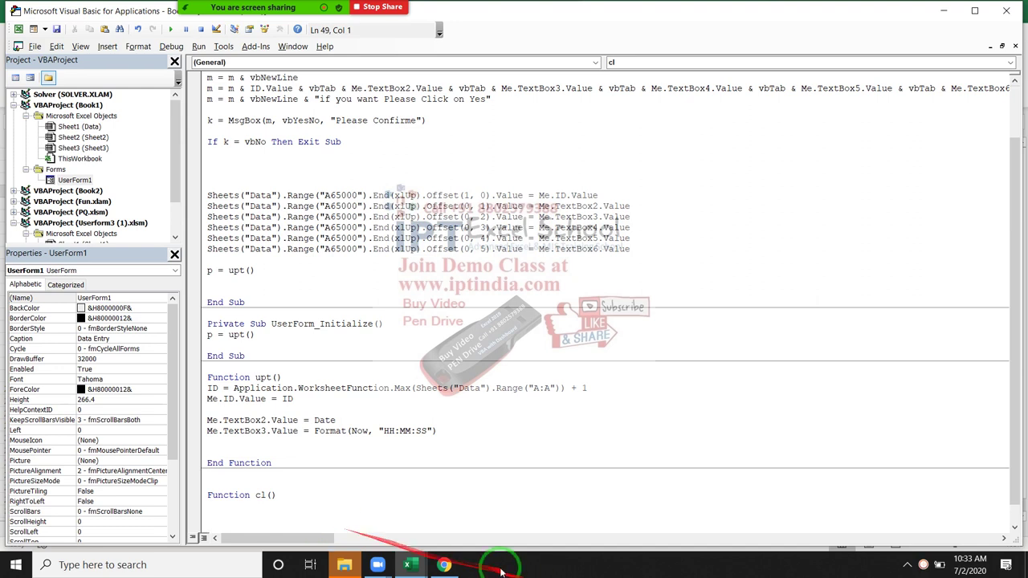
drag(164, 540, 297, 502)
scroll(301, 498, down, 1)
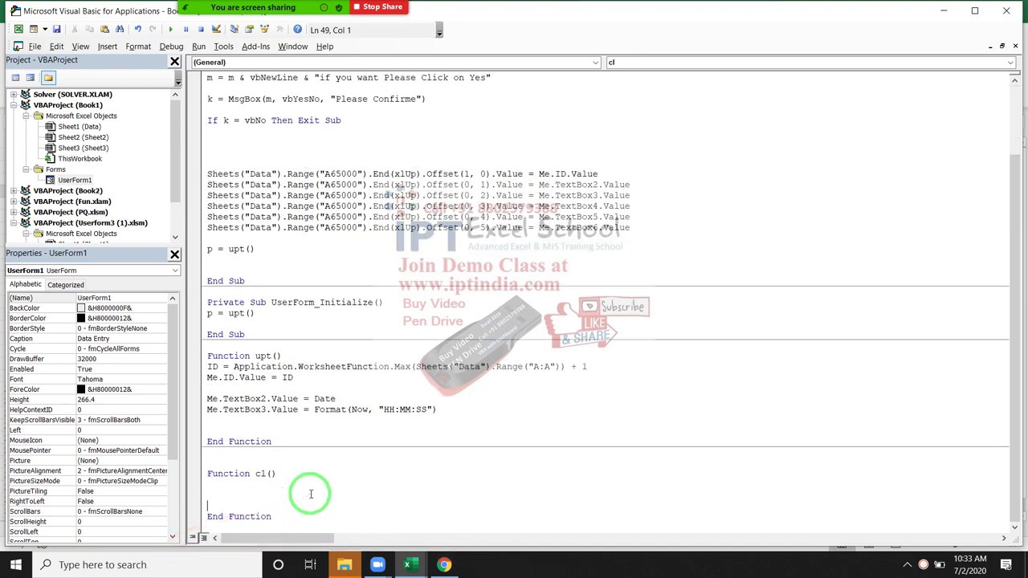
click(238, 483)
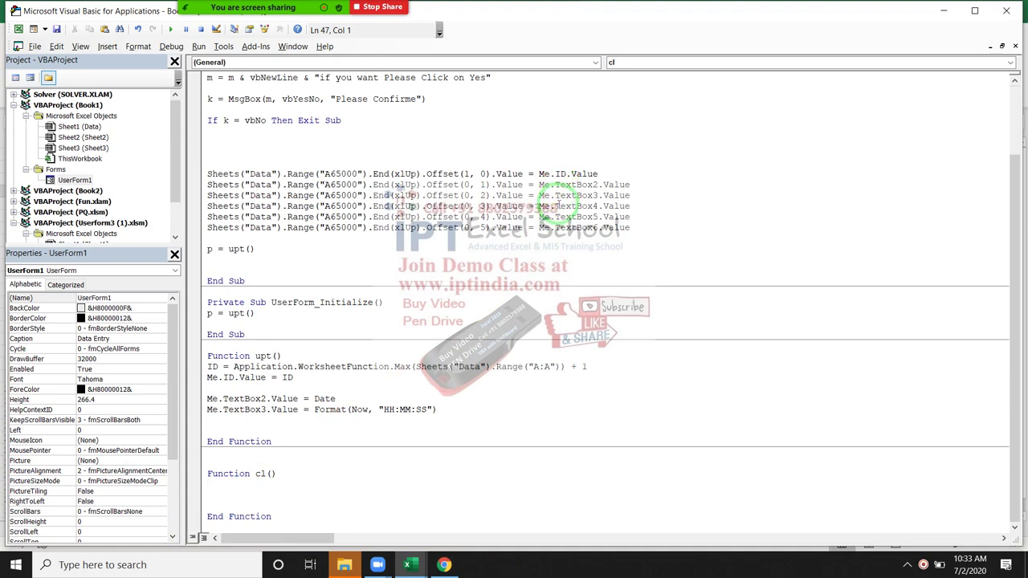
key(alt+F11)
key(alt+F11)
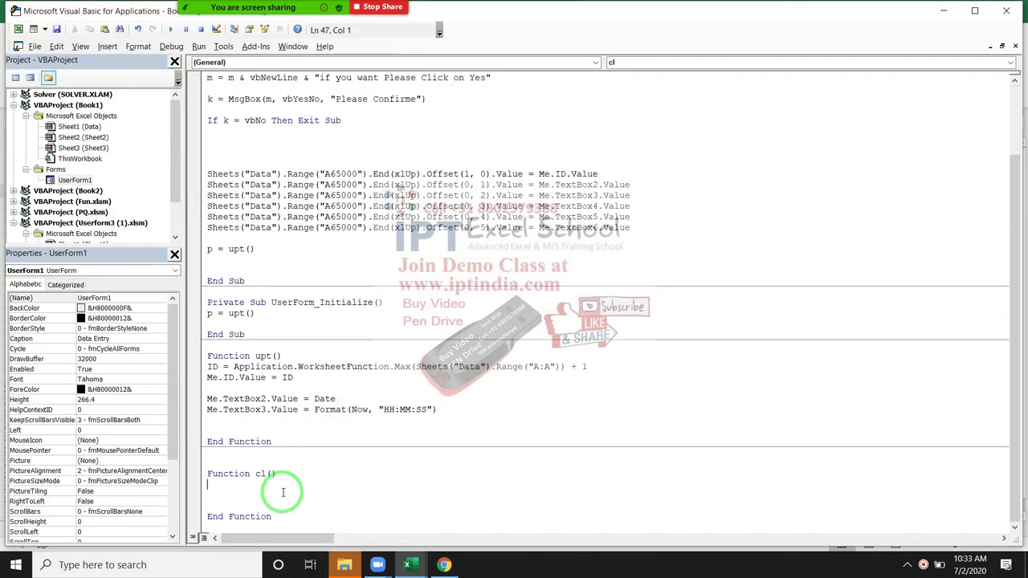
In cl(), write Me.TextBox4.Value = "" to empty TextBox4.
text(me.)
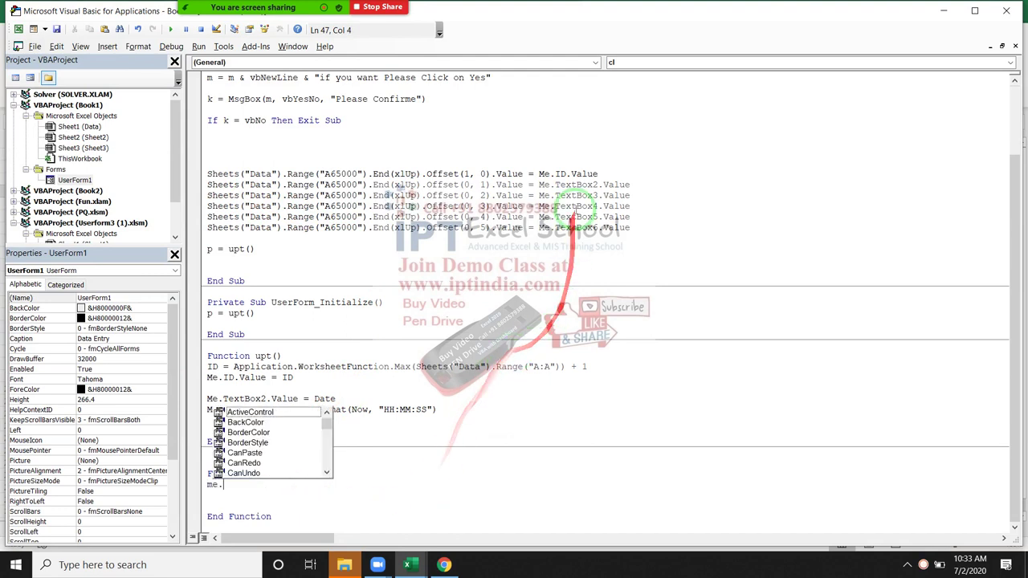
text(textbox)
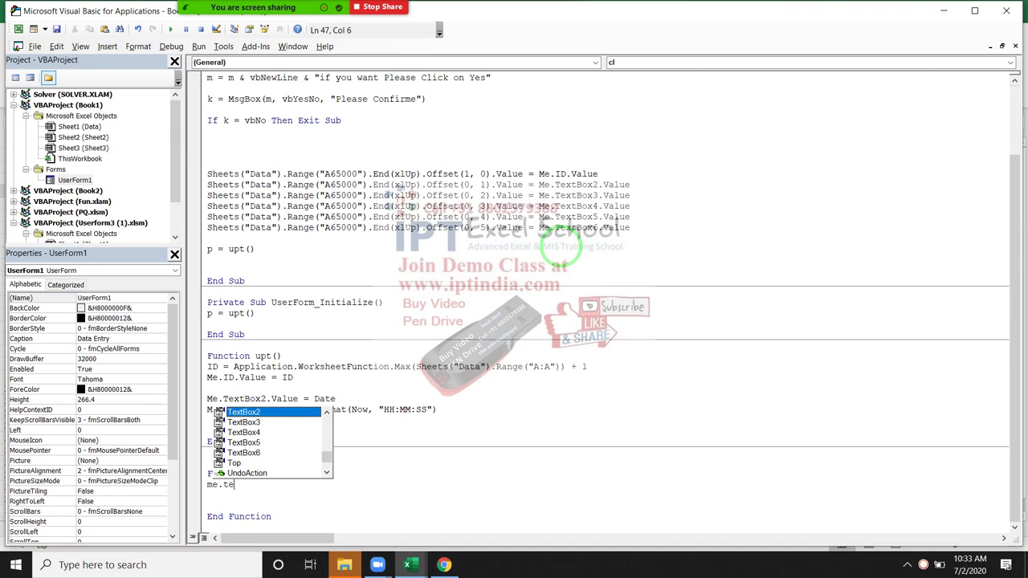
key(Down)
key(Down)
key(Tab)
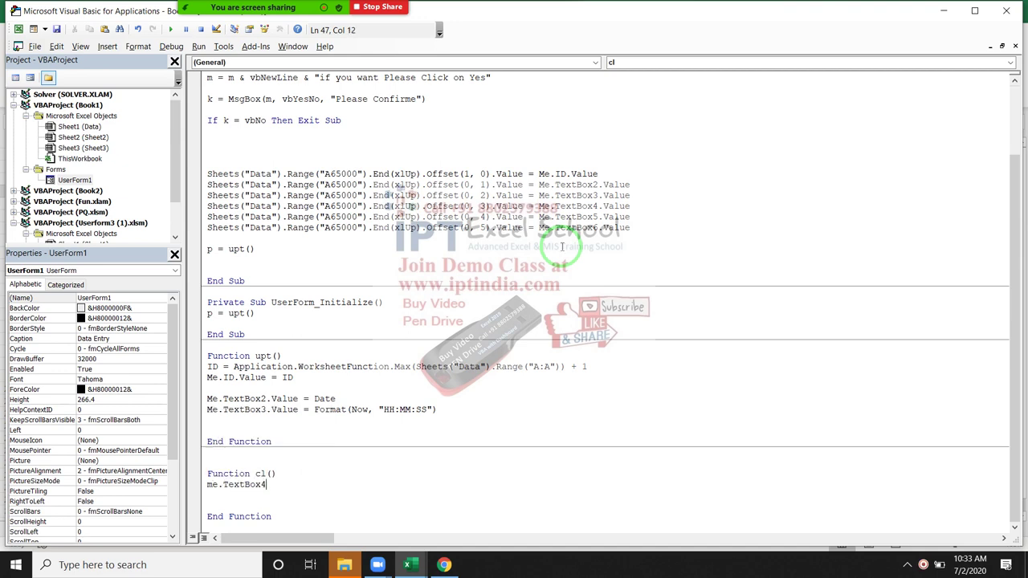
text(.cl)
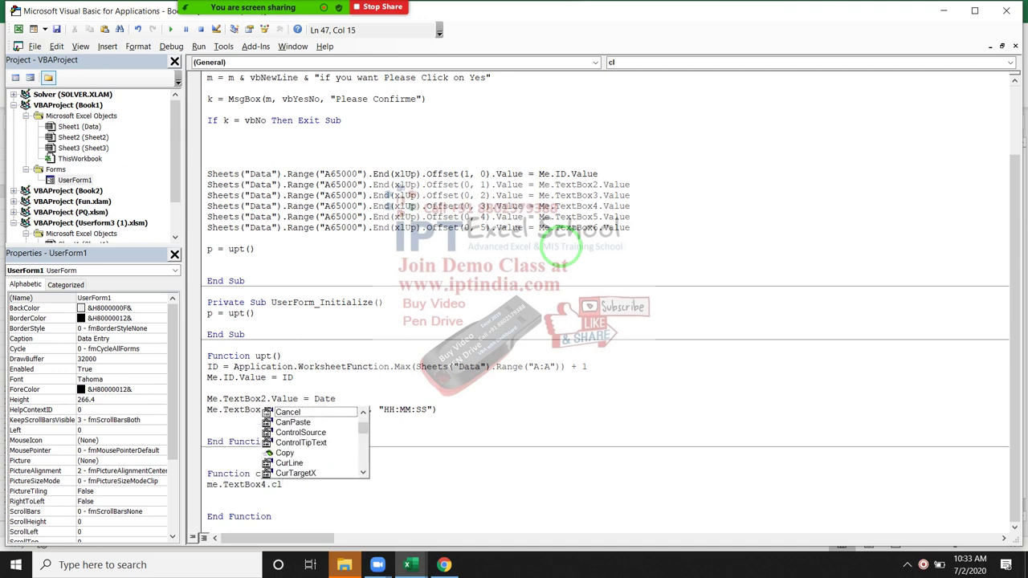
key(BackSpace)
key(BackSpace)
key(BackSpace)
text(v)
key(Tab)
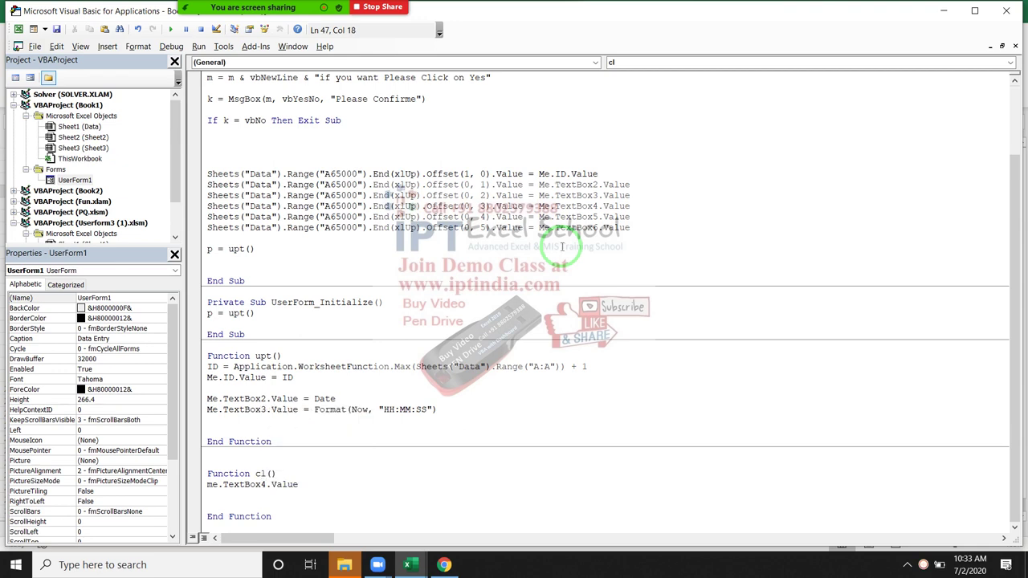
text("")
key(Return)
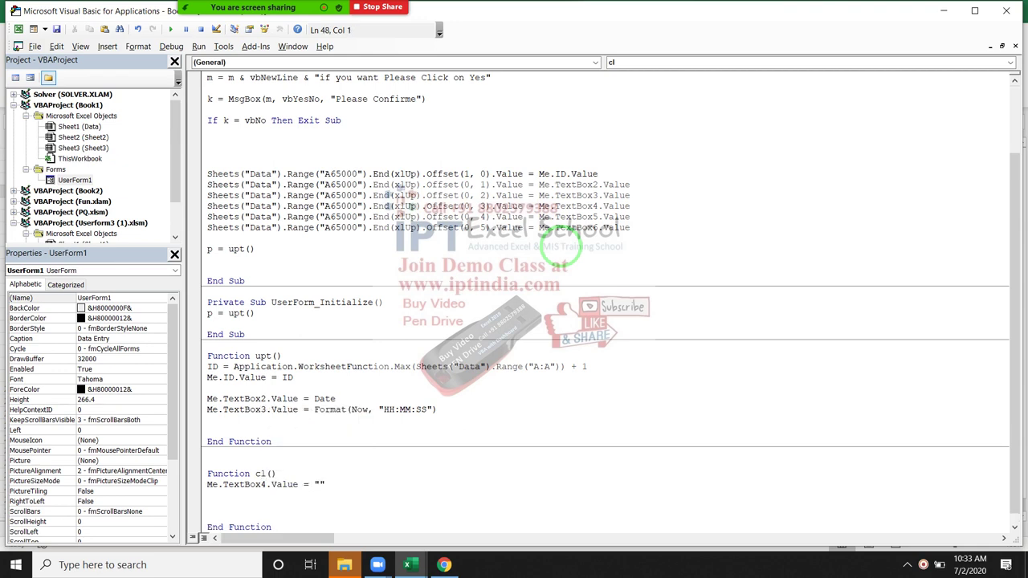
Add lines that set TextBox5 and TextBox6 values to empty strings.
text(me.te)
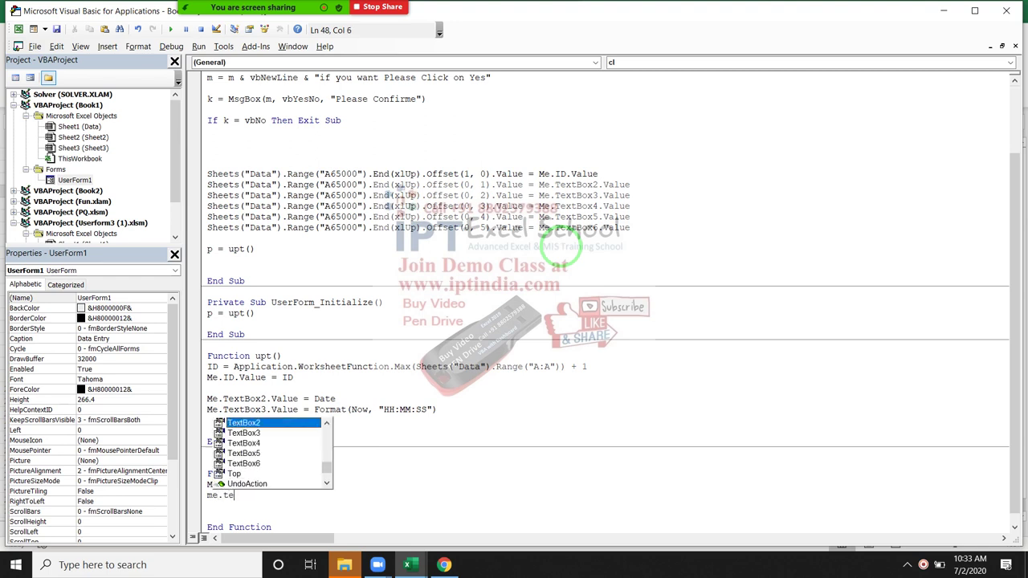
key(Down)
key(Down)
key(Down)
key(Down)
key(Tab)
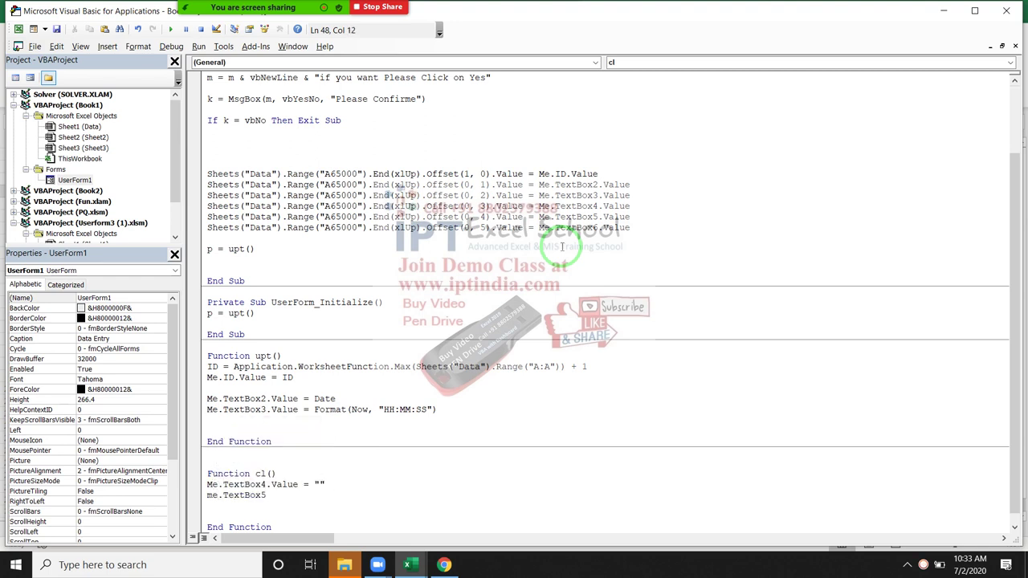
text(.v)
key(Tab)
text(me)
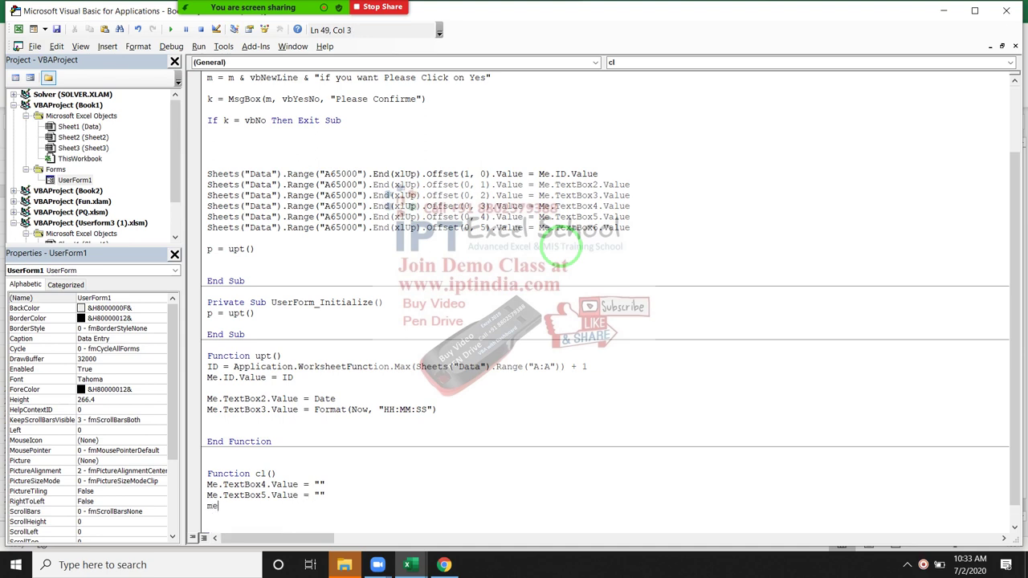
text(.ta)
key(Down)
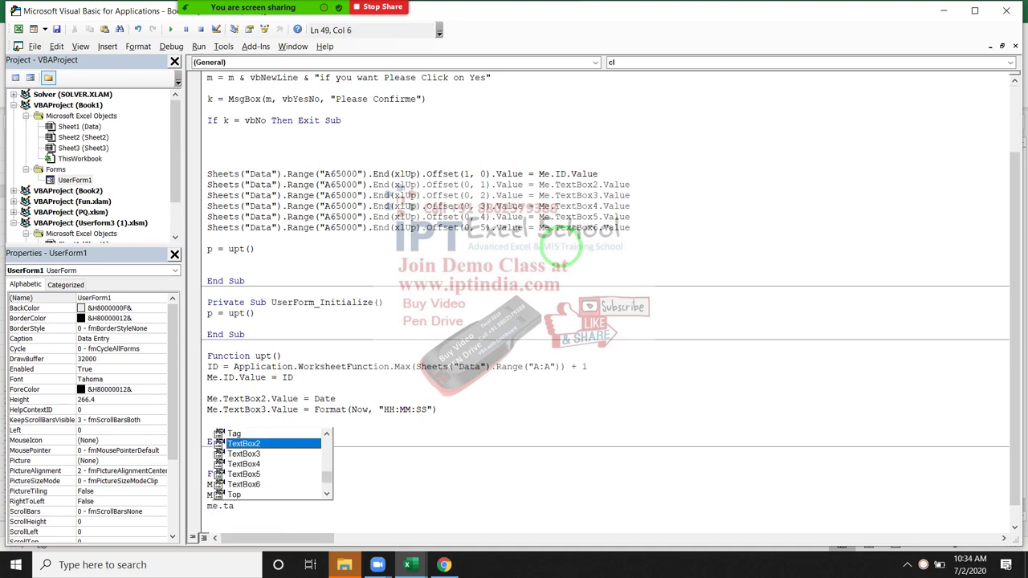
key(Down)
key(Down)
key(Down)
key(Down)
key(Tab)
text(.)
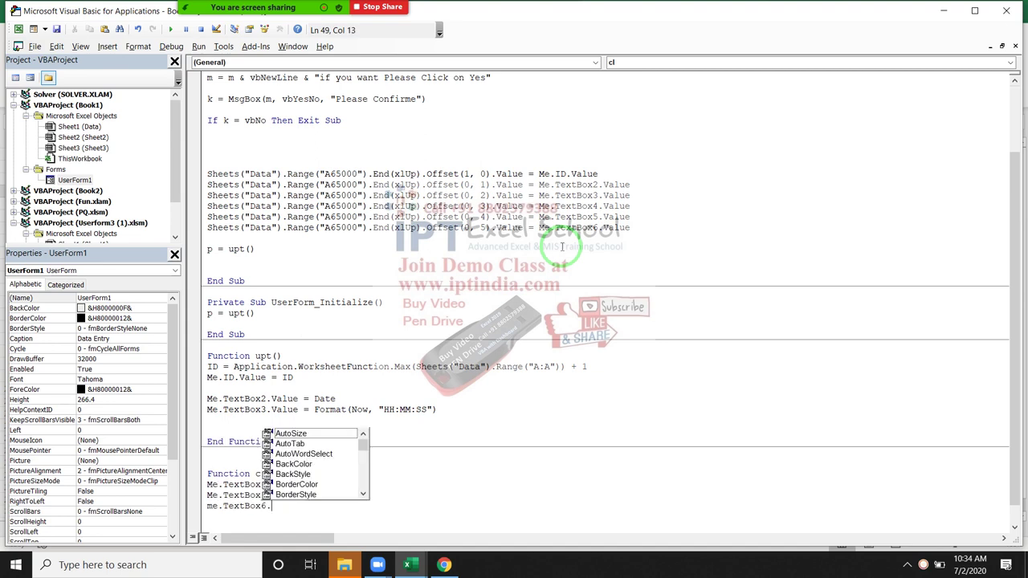
text(v)
key(Tab)
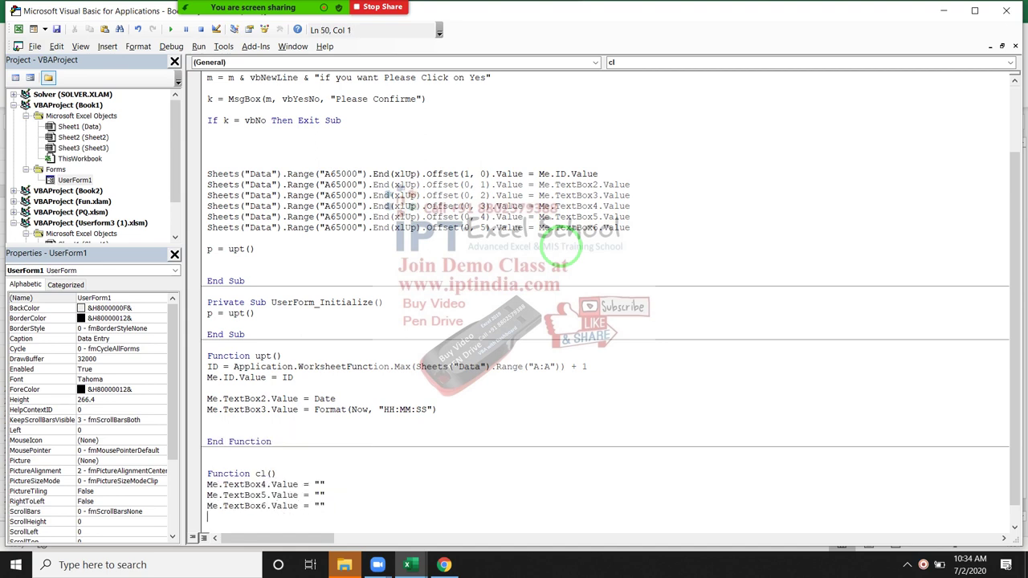
scroll(562, 249, down, 1)
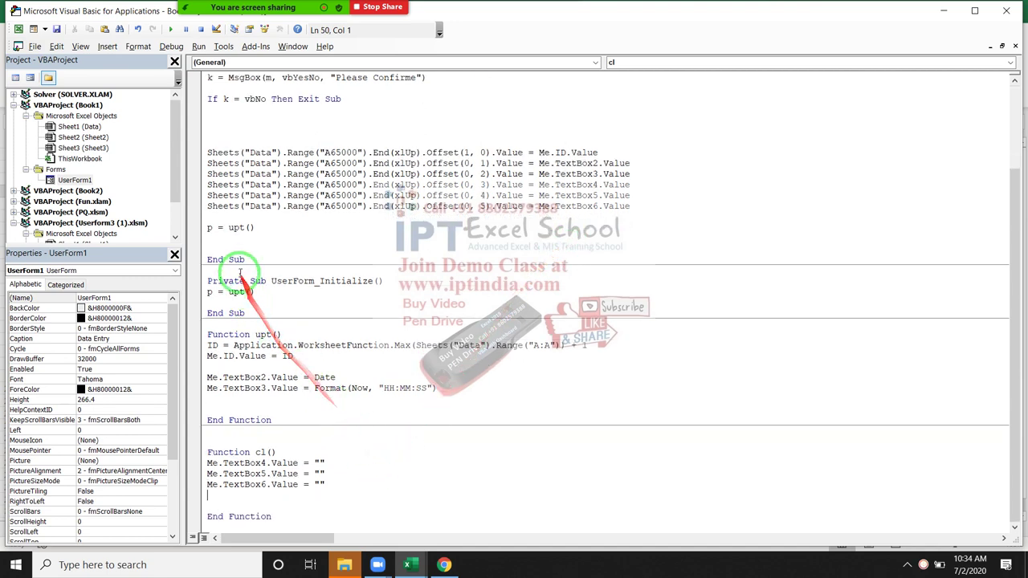
Add p = cl() after p = upt() in Submit and give the Clear button a p = cl() click routine.
click(226, 239)
text(p = cl())
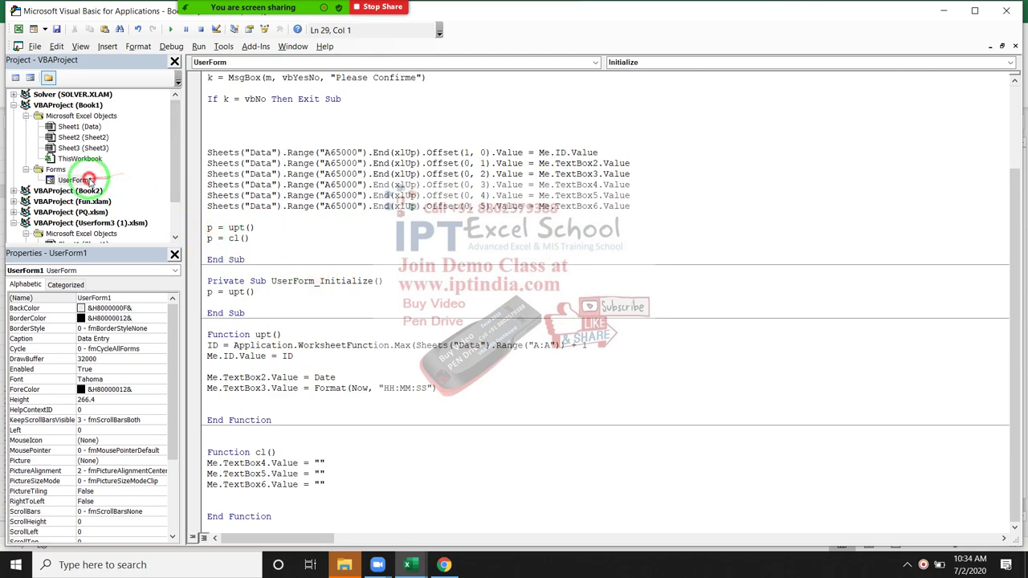
double_click(80, 179)
double_click(401, 255)
text(p=cl())
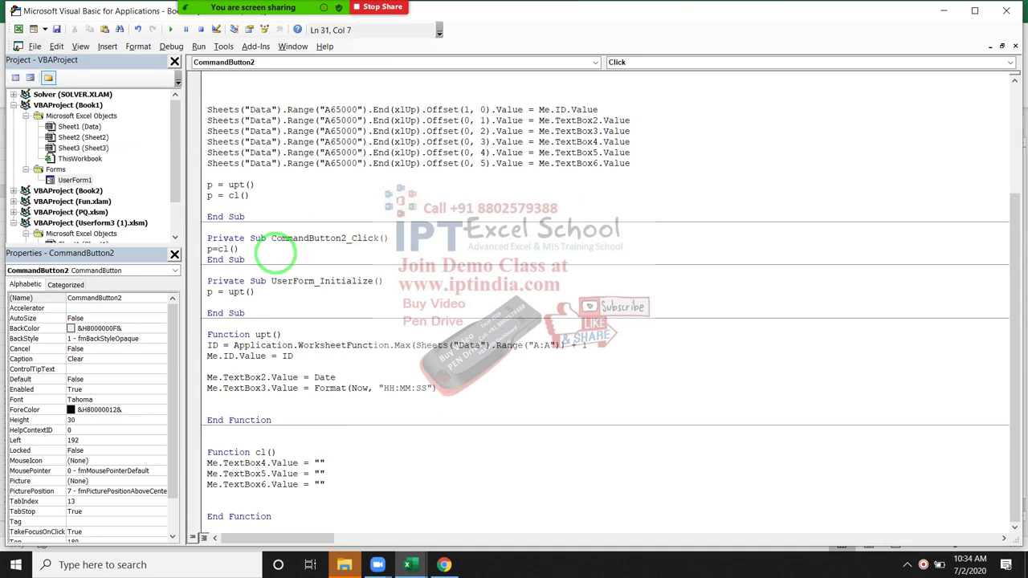
key(Down)
key(Down)
key(Down)
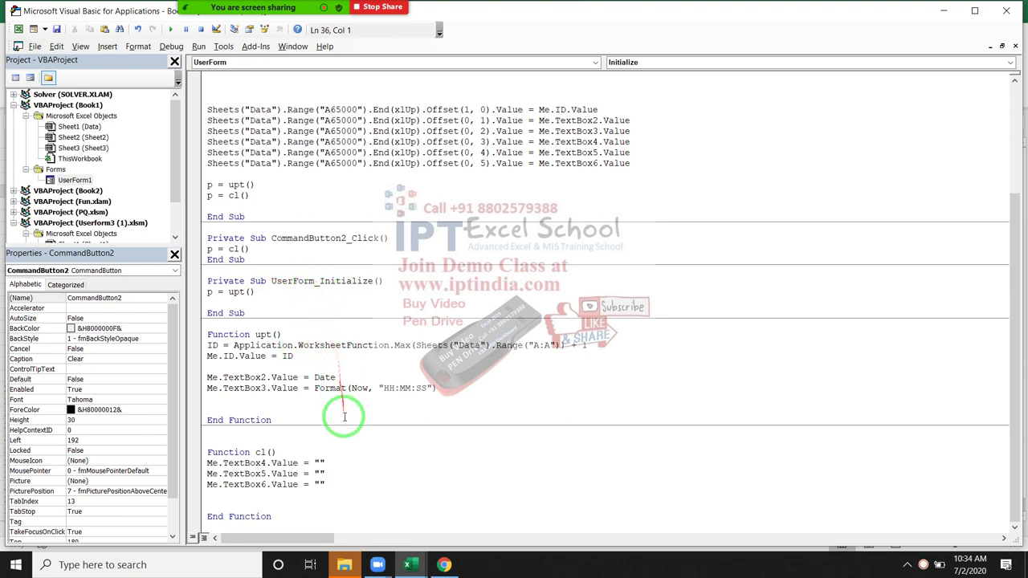
Check Zoom participants, ask one to unmute, annotate the screen, and close the list.
mouse_move(256, 7)
click(251, 20)
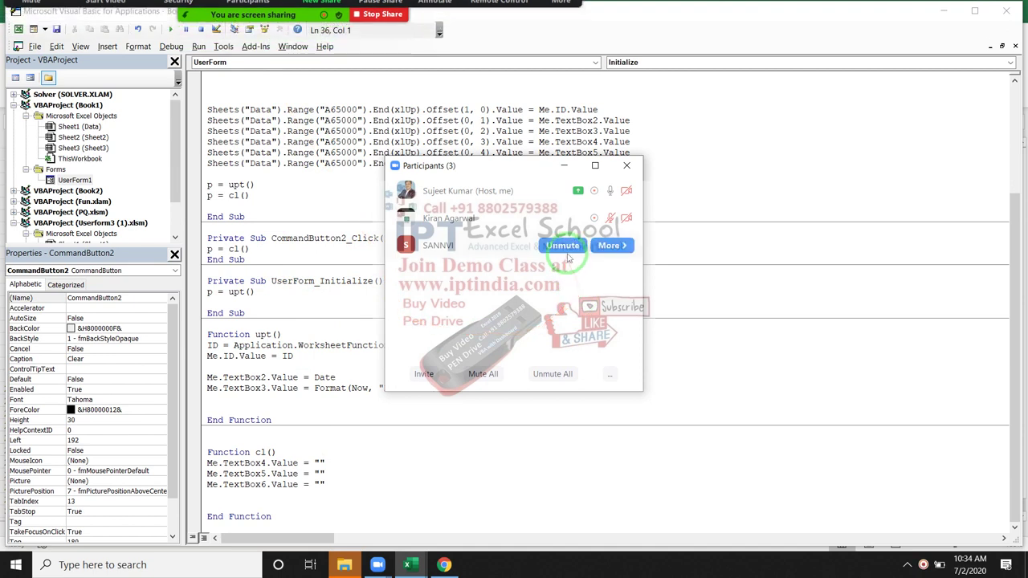
click(563, 251)
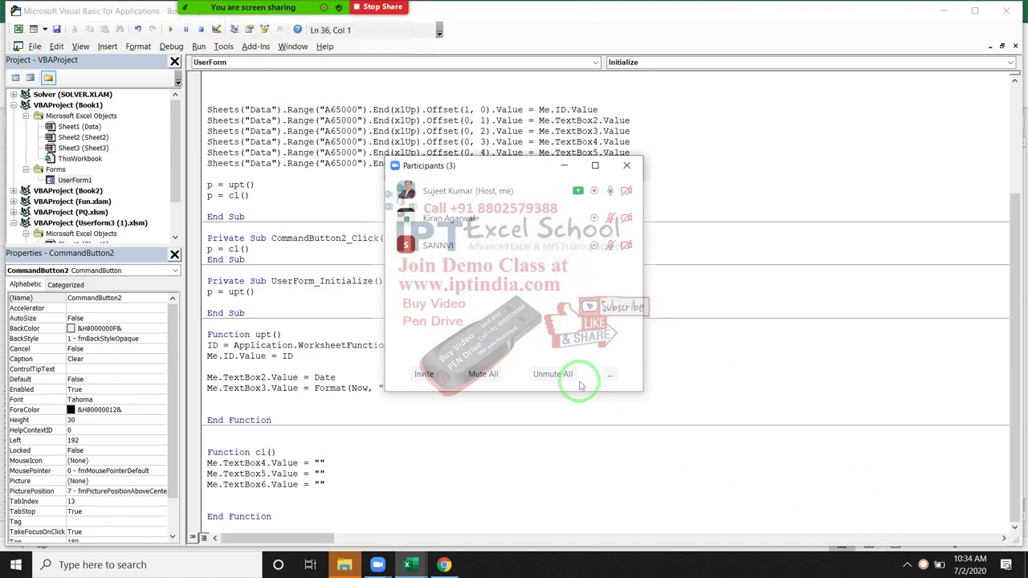
drag(628, 187, 397, 524)
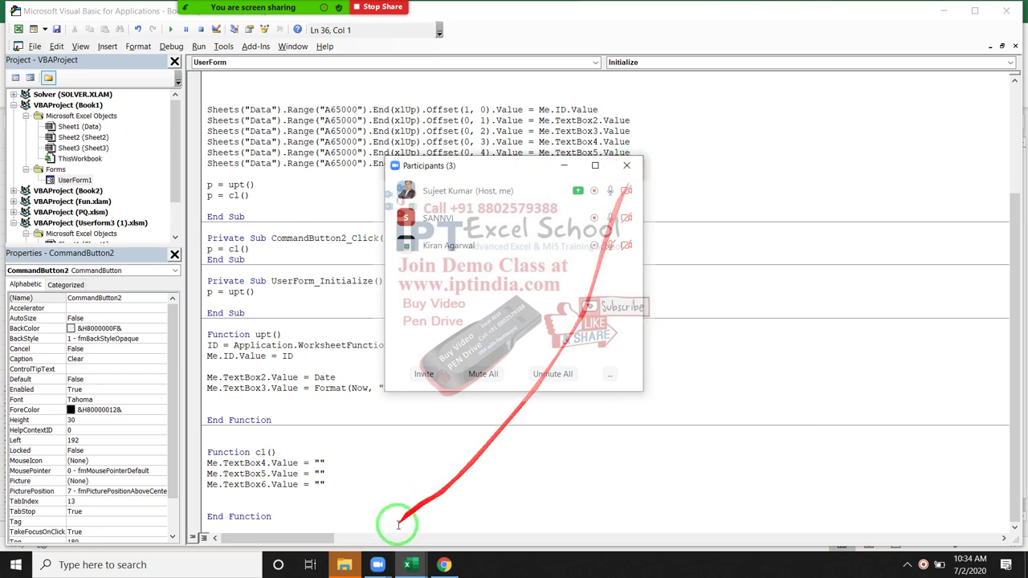
drag(562, 329, 554, 303)
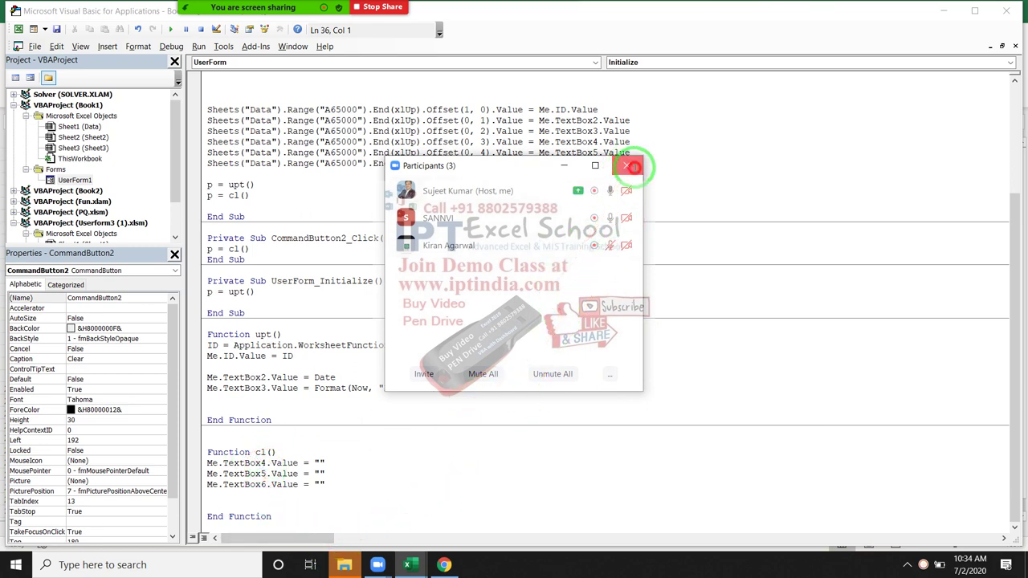
click(634, 167)
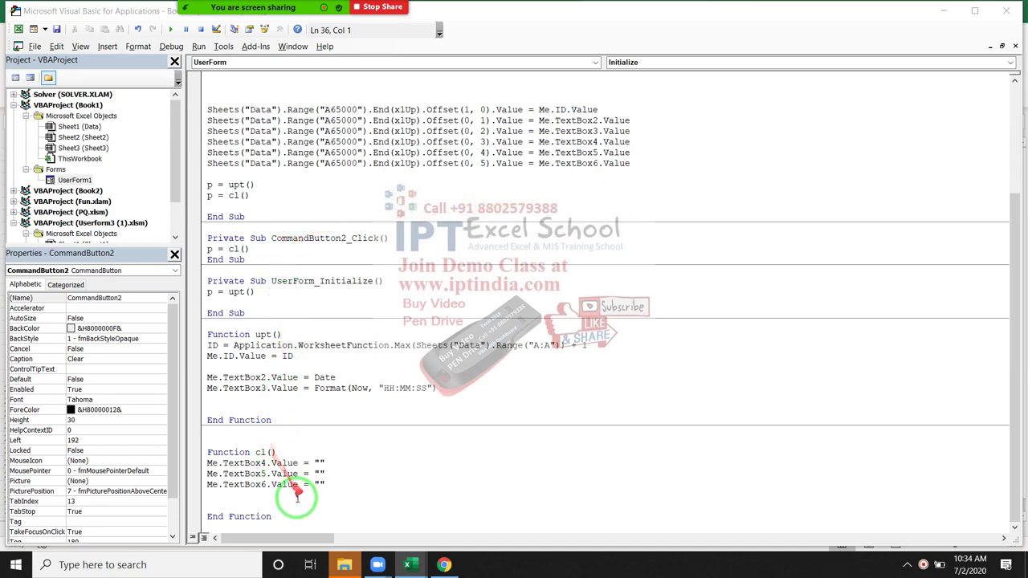
Highlight the text box lines in upt and cl, then return to the Submit procedure.
drag(325, 485, 244, 378)
scroll(268, 326, up, 5)
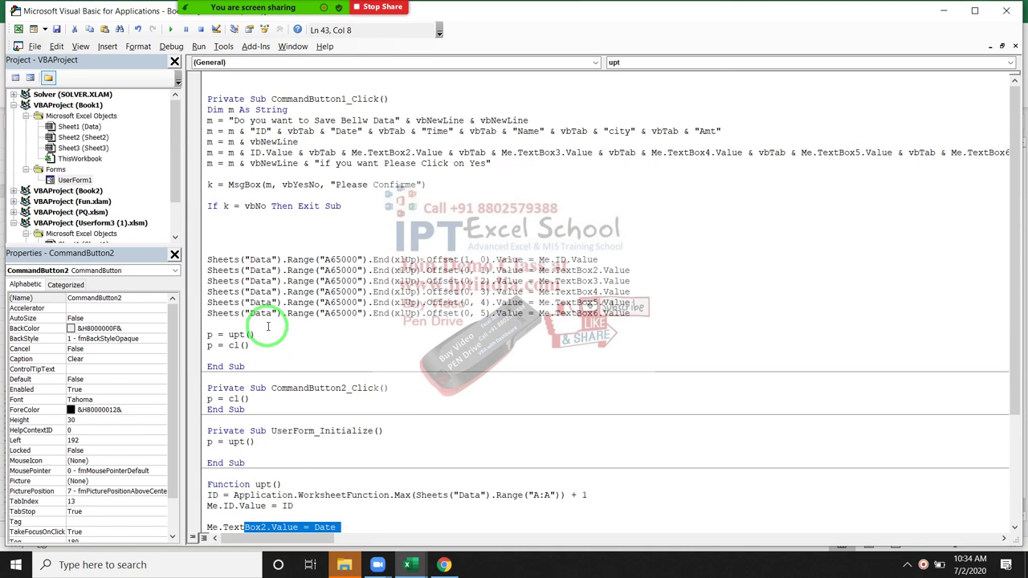
click(295, 261)
click(272, 233)
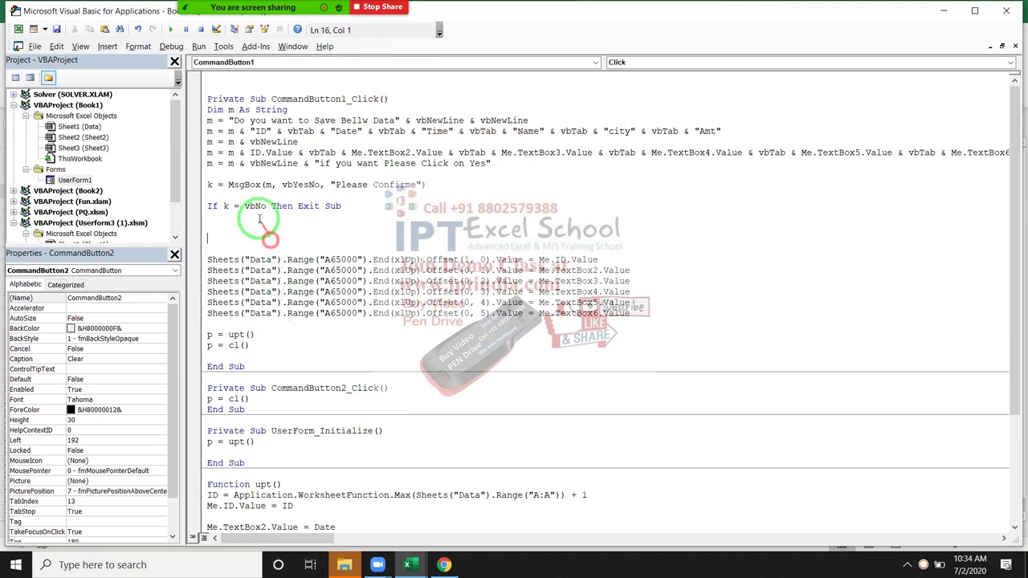
Run the form, enter a name with Pune and 958, and confirm saving it to row 4.
click(170, 30)
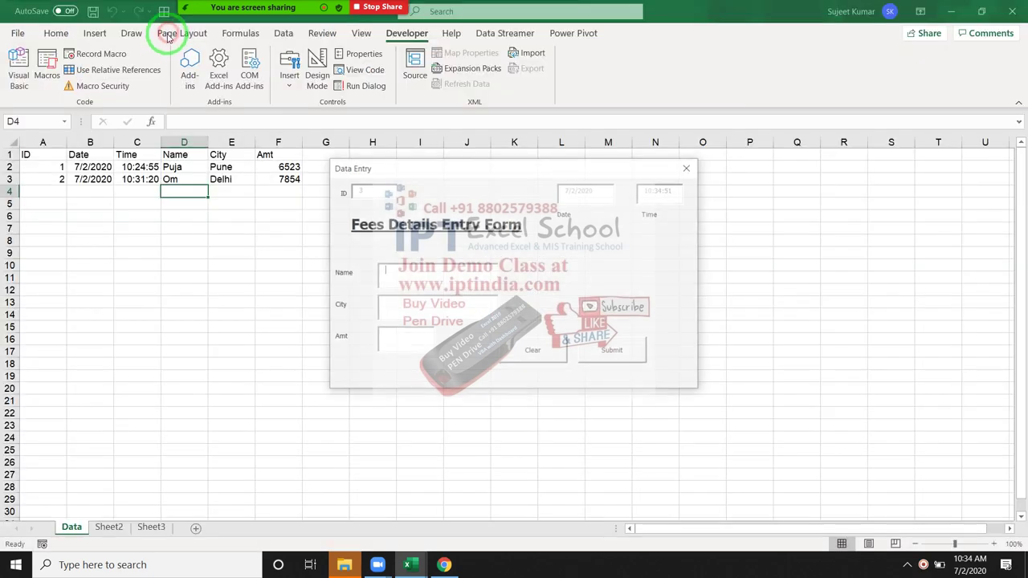
click(423, 273)
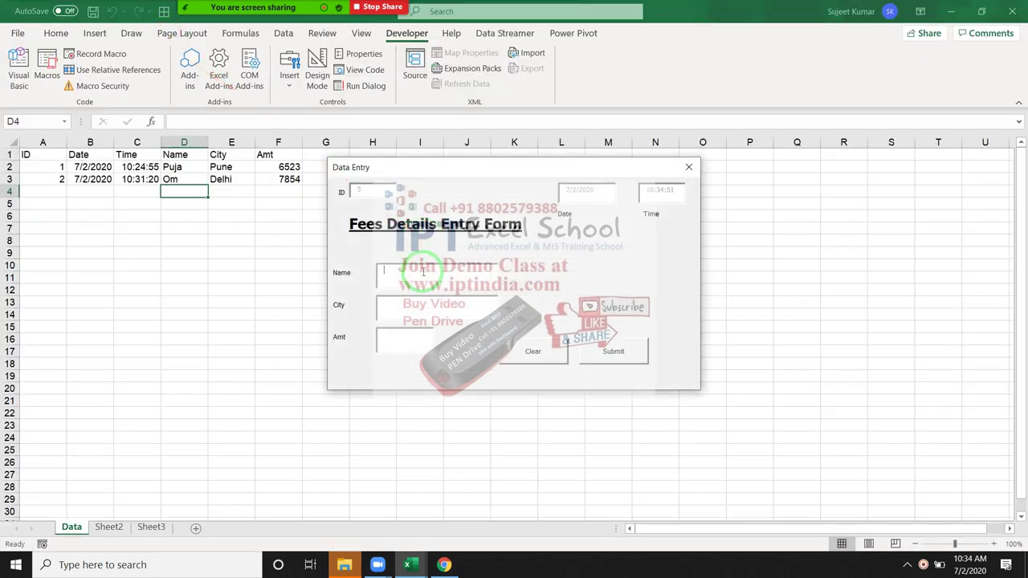
click(426, 270)
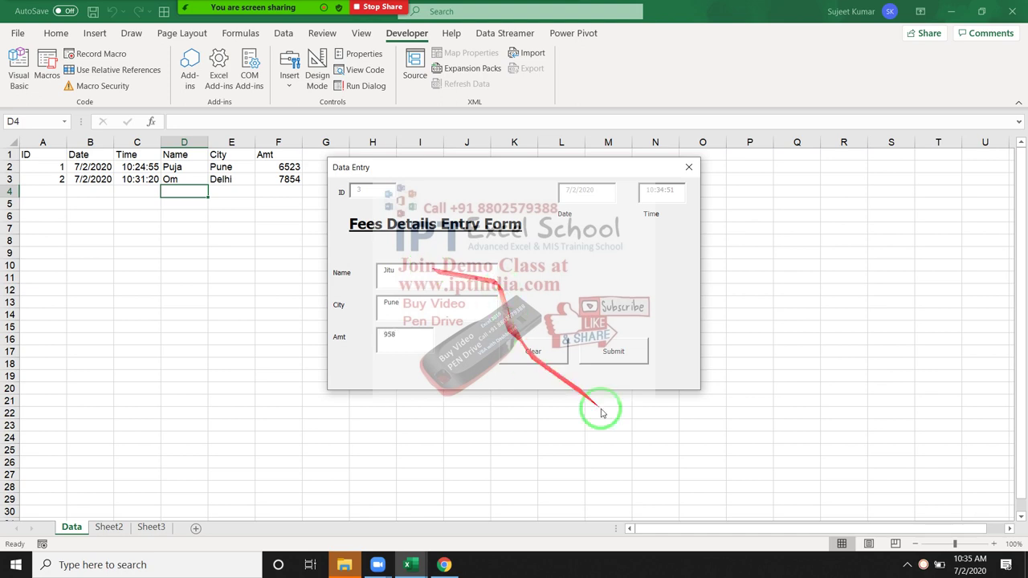
click(610, 354)
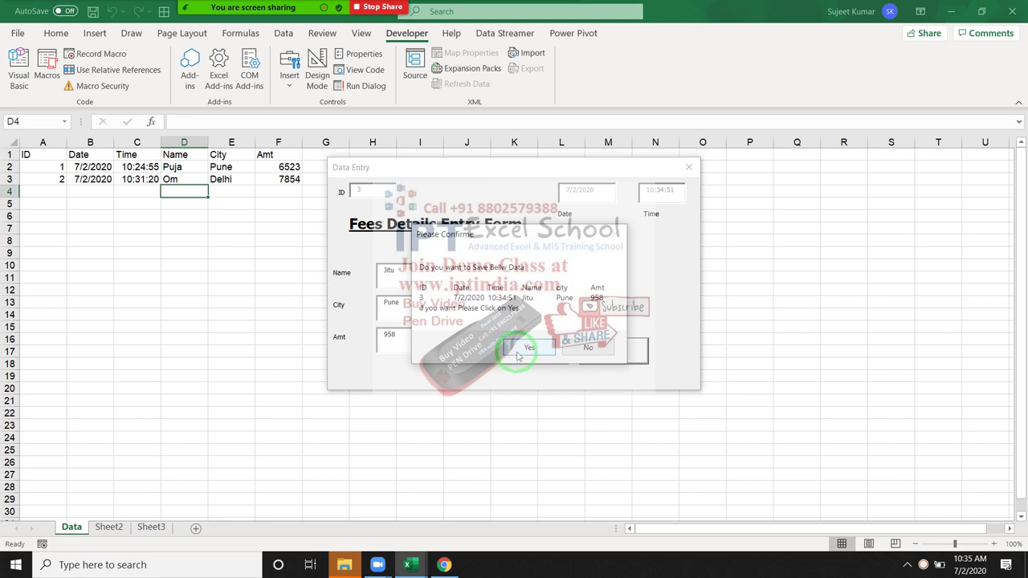
click(518, 349)
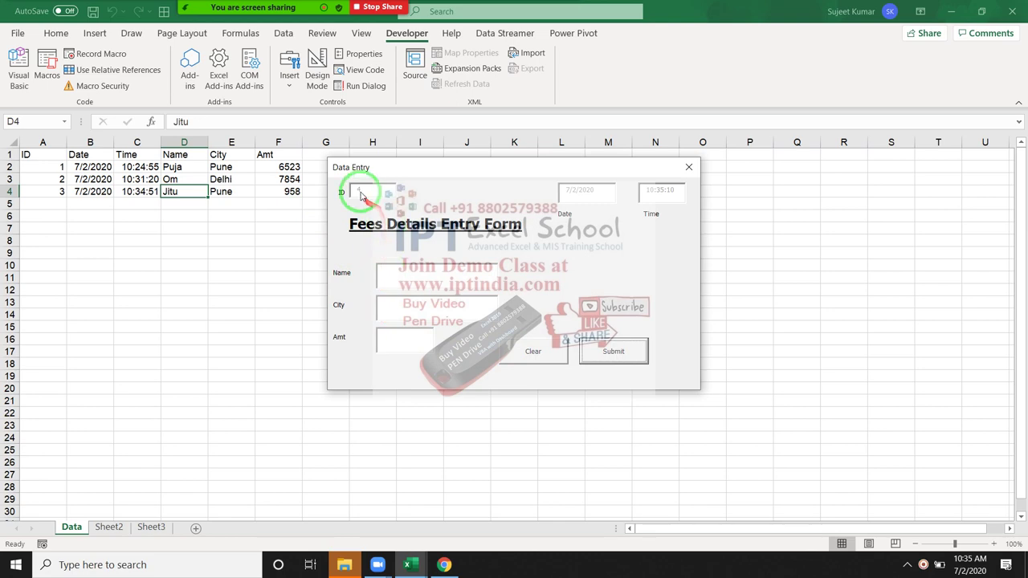
Close the form, check the Data sheet, and return to the VBA editor.
click(688, 167)
key(alt+F11)
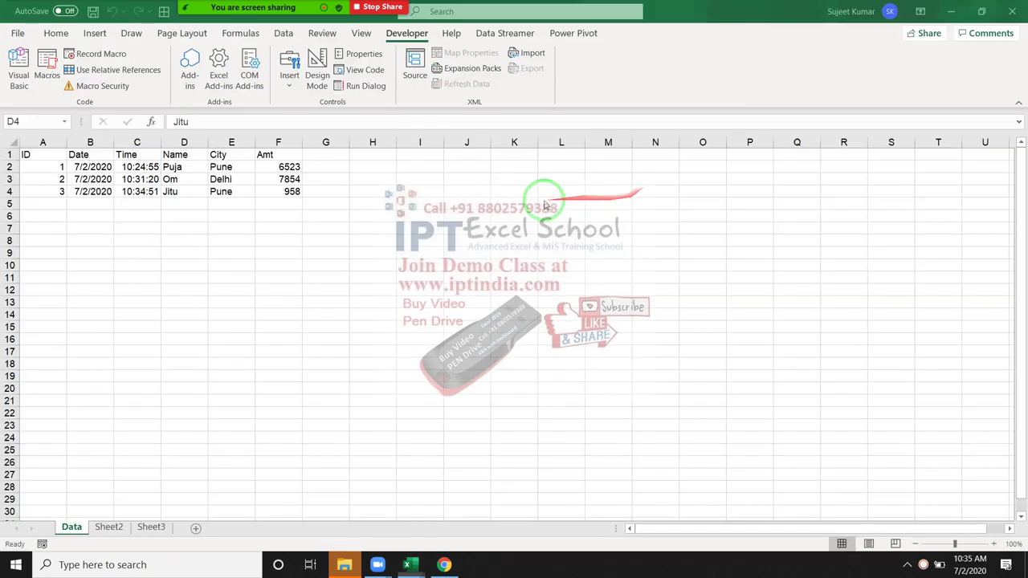
key(alt+F11)
Below p = cl() in the Submit code, add MsgBox "Your Data have Submit".
double_click(480, 252)
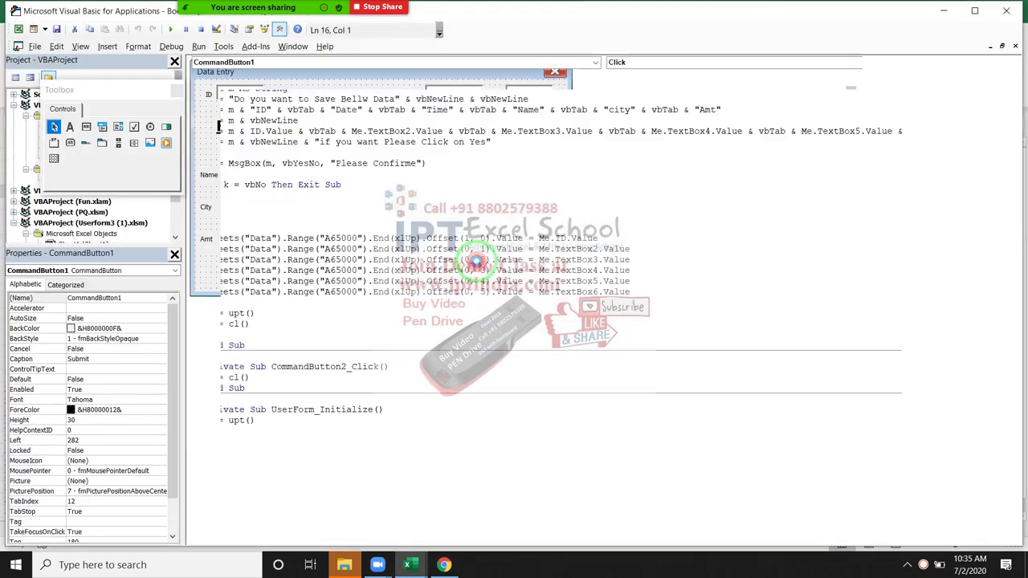
click(241, 333)
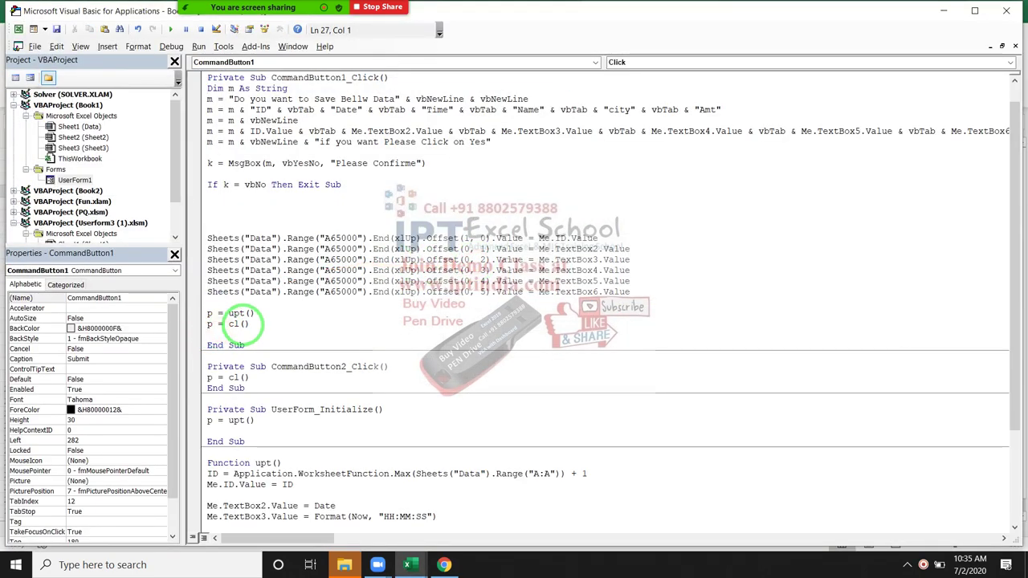
key(Return)
text(msgbox)
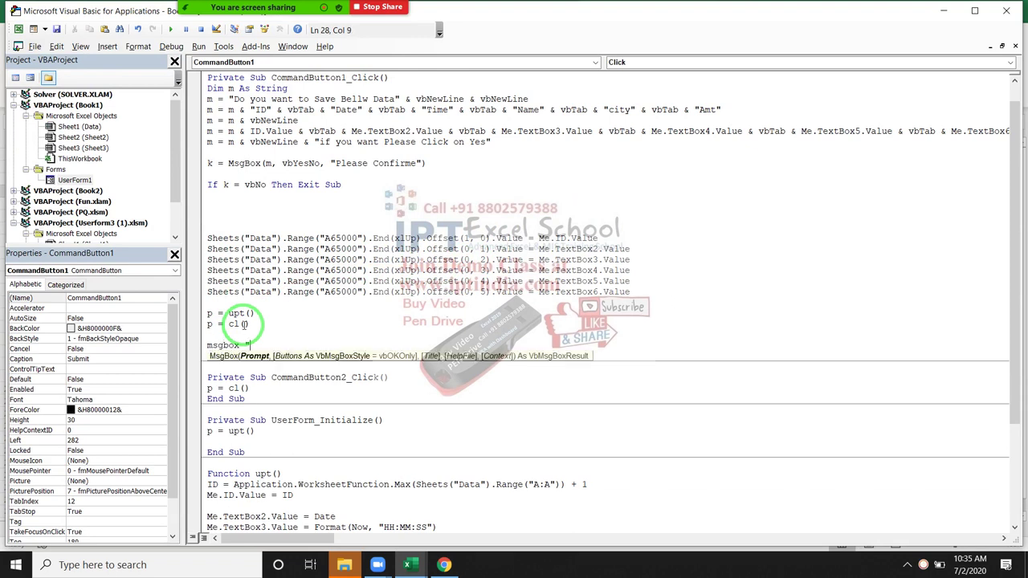
text( You)
text(have Su)
text(bmi)
text(t)
key(Return)
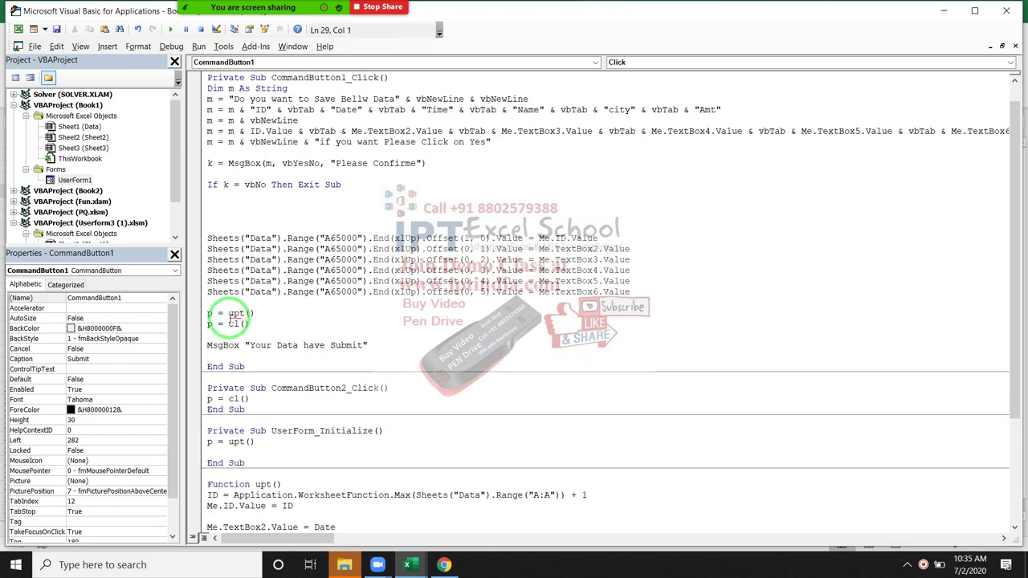
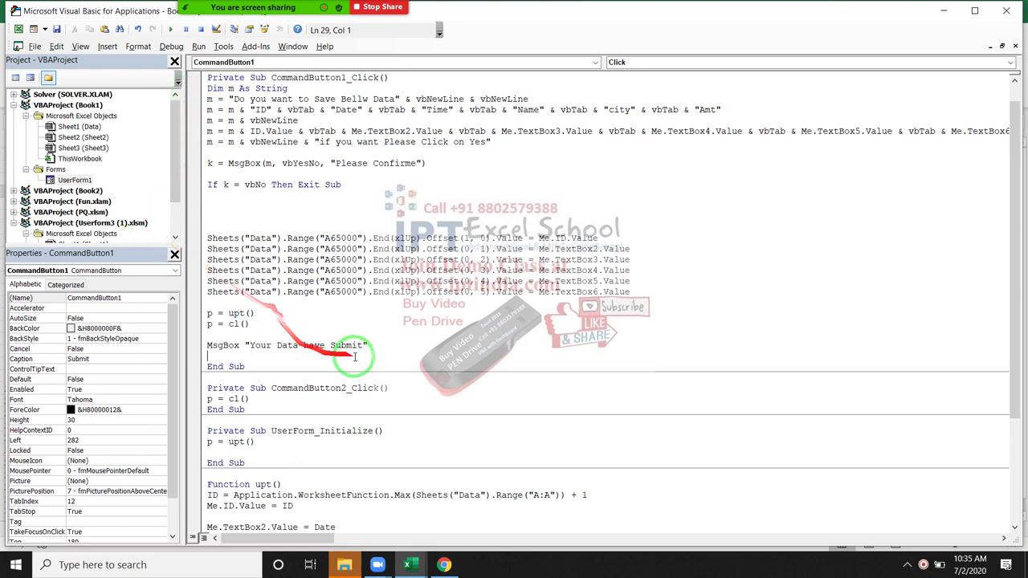
Delete the MsgBox "Your Data have Submit" line from CommandButton1_Click.
click(353, 346)
drag(351, 347, 194, 349)
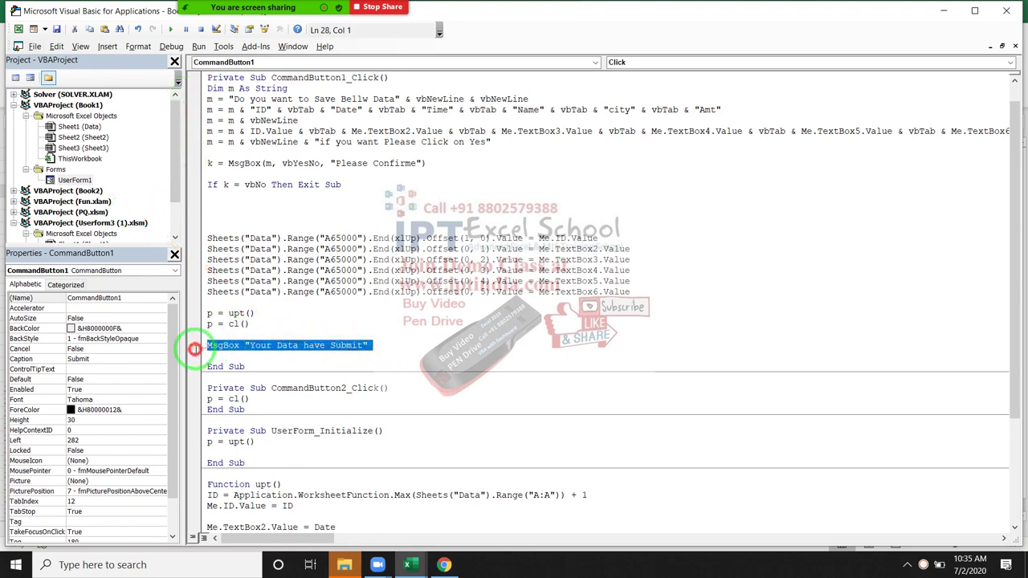
key(Delete)
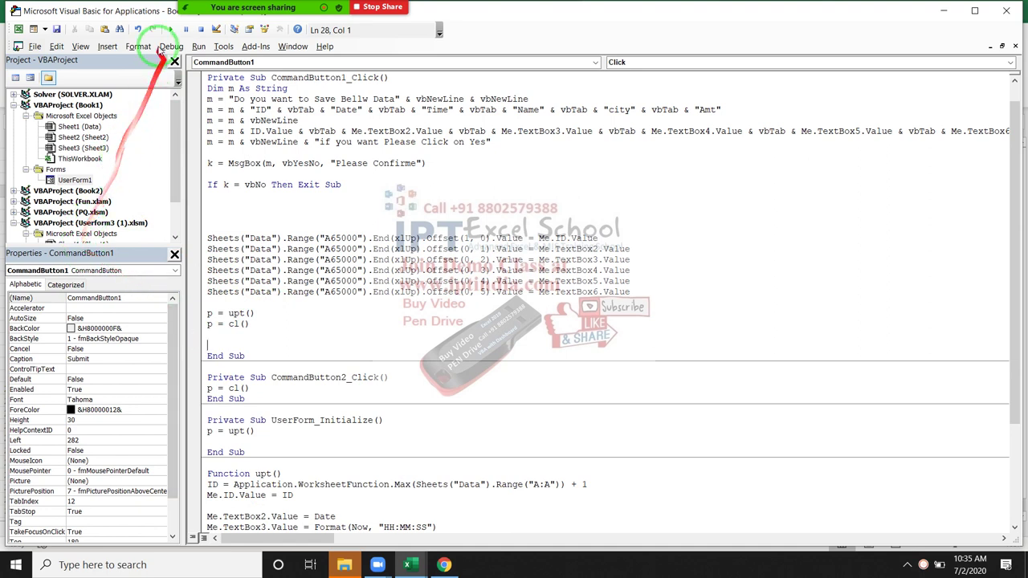
Open the Insert menu to add a new item to the project.
click(107, 46)
click(108, 46)
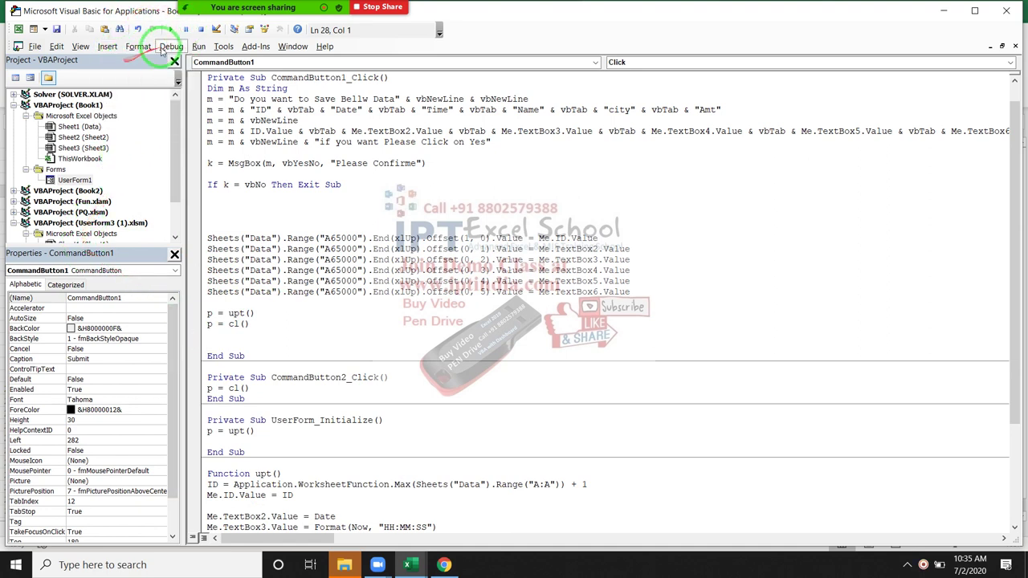
click(171, 45)
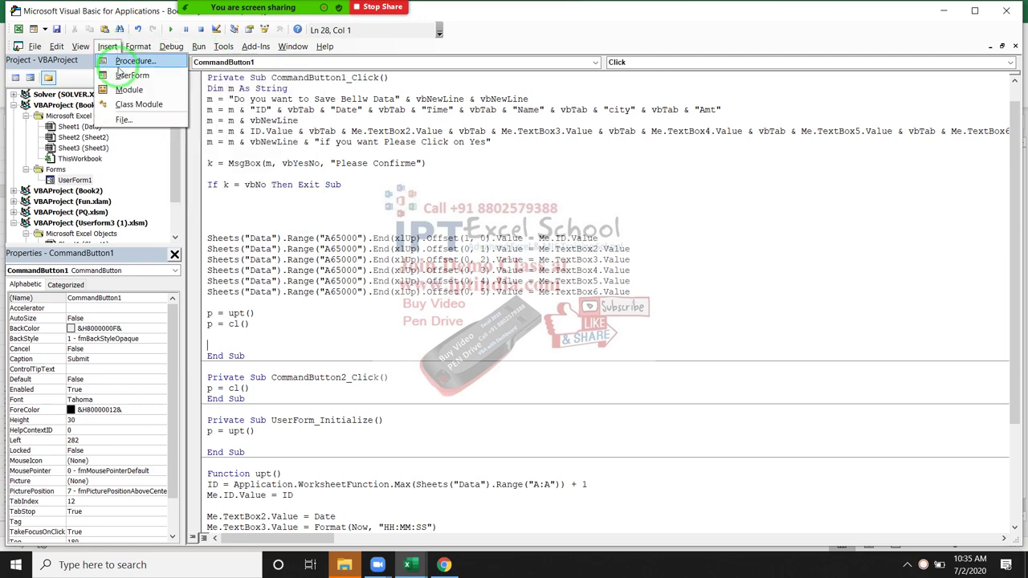
mouse_move(107, 46)
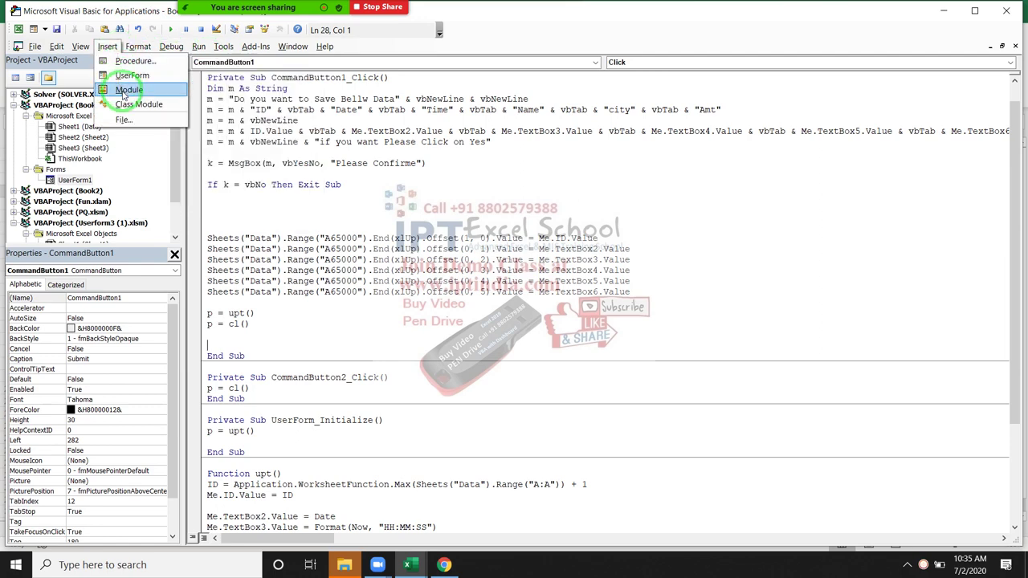
Insert a new UserForm, make it short and wide, and draw a label across its top.
click(131, 74)
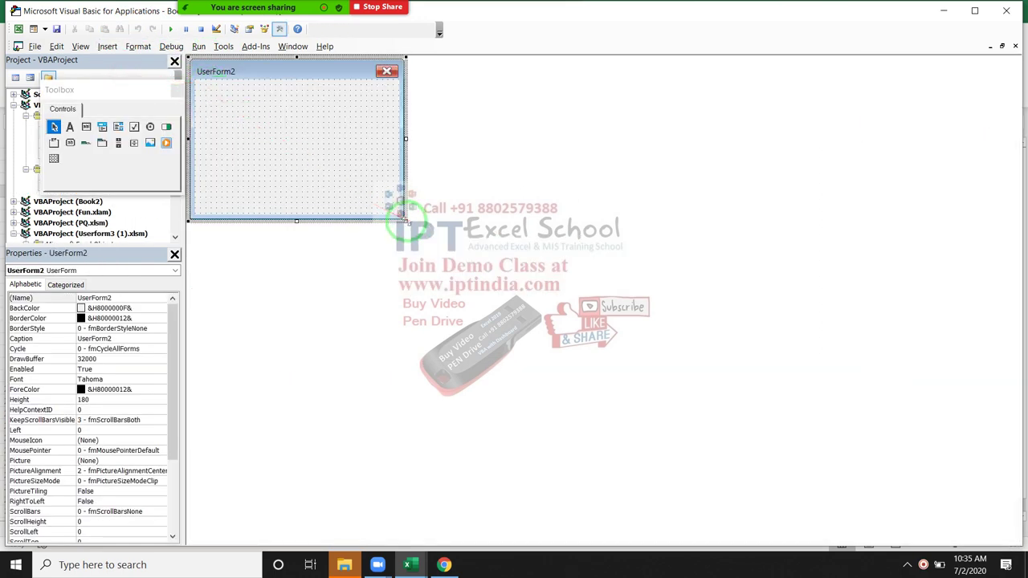
drag(406, 219, 500, 131)
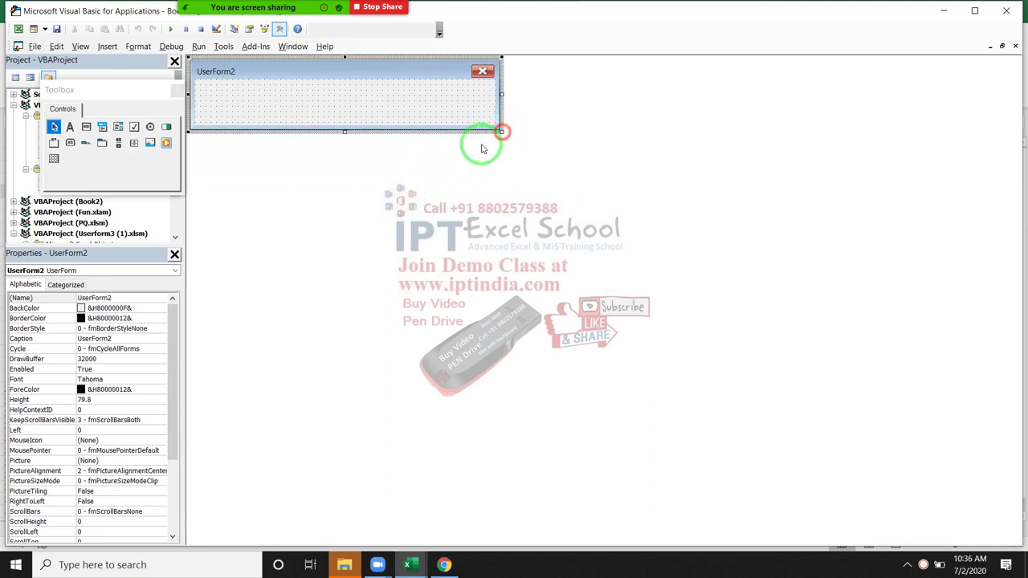
click(70, 127)
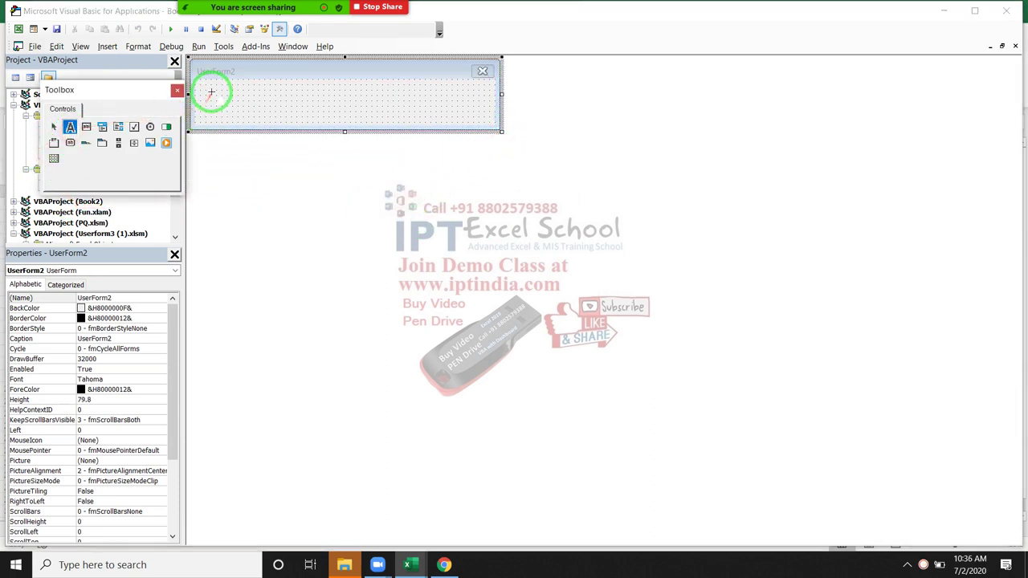
drag(211, 93, 455, 113)
Change the label's caption from Label1 to 'Data have Saved'.
click(251, 99)
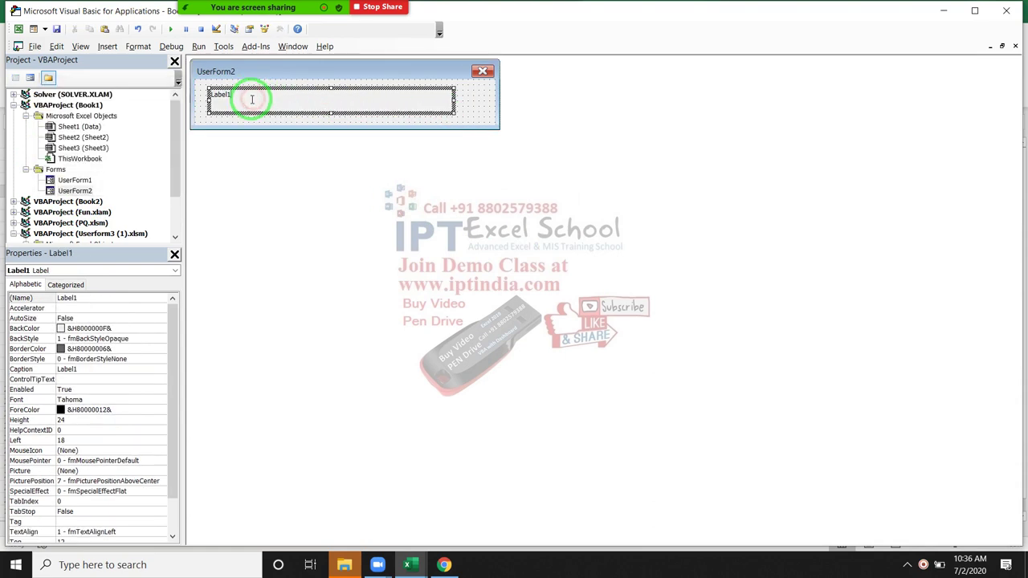
click(251, 99)
key(BackSpace)
key(BackSpace)
key(BackSpace)
text(Data)
text( have Saved)
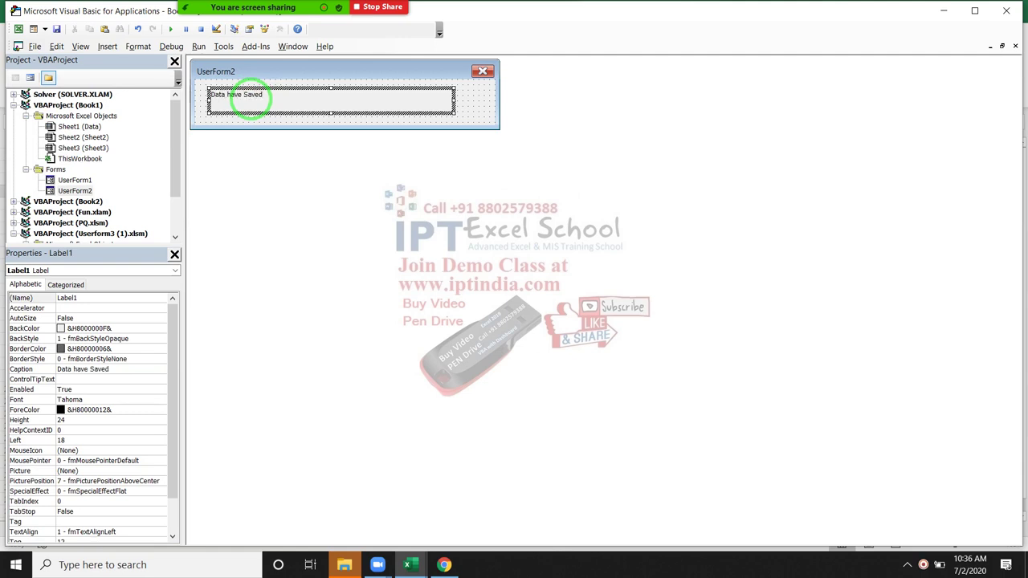
click(242, 93)
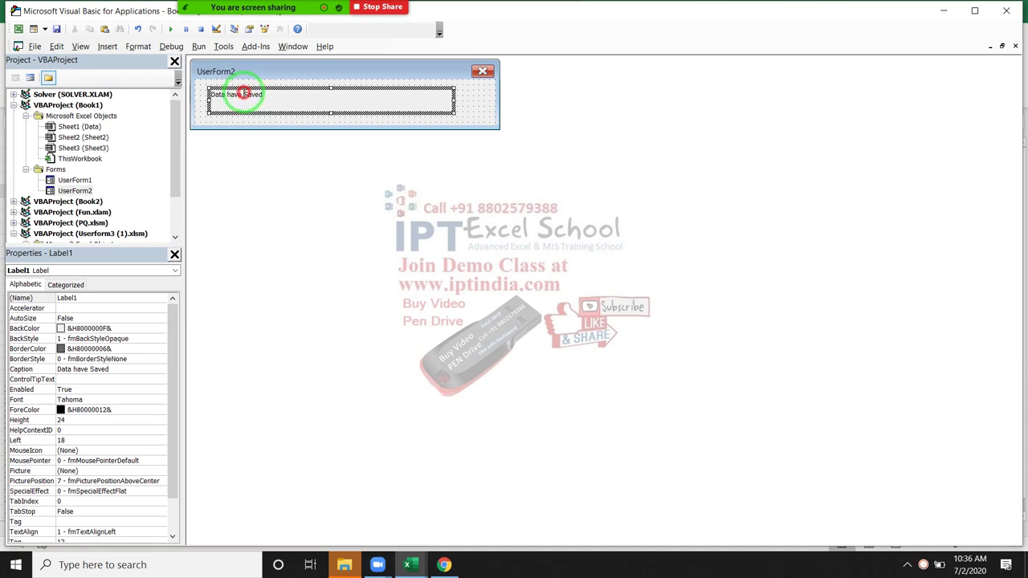
text(Bee)
text(n)
key(BackSpace)
key(BackSpace)
key(BackSpace)
text(en)
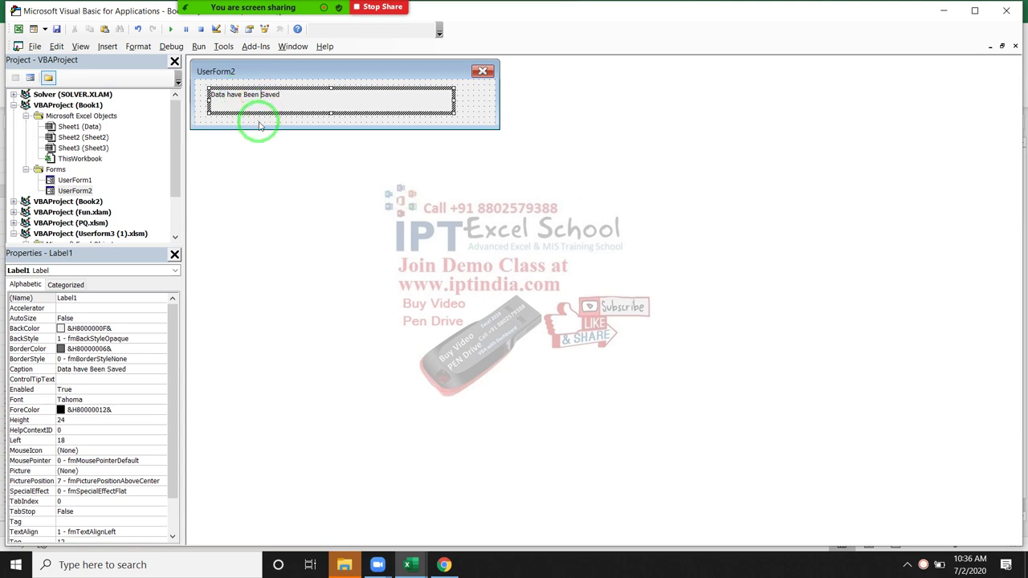
click(262, 95)
key(BackSpace)
key(BackSpace)
key(BackSpace)
key(BackSpace)
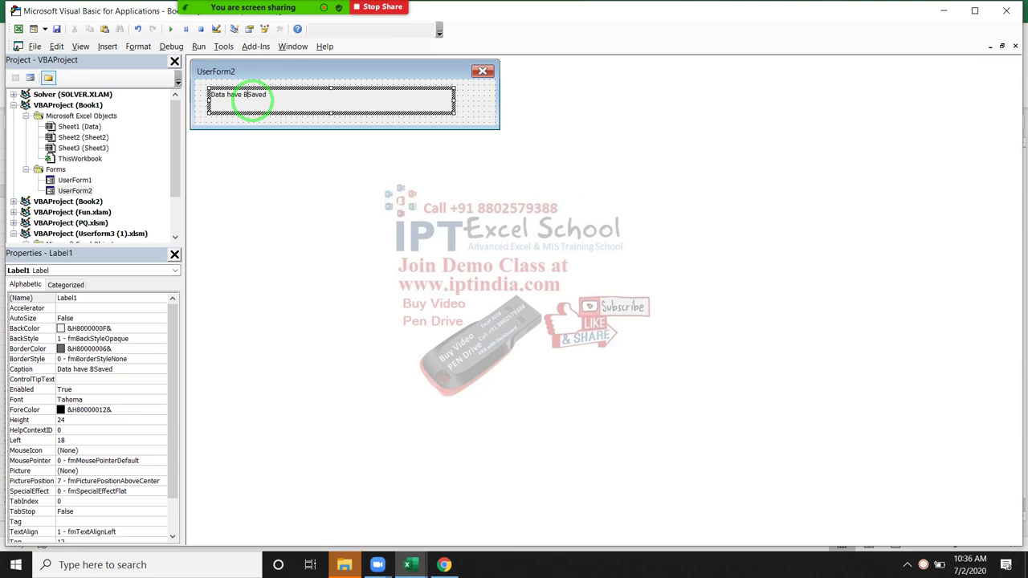
key(BackSpace)
Set the form's (Name) property to Saved.
click(271, 79)
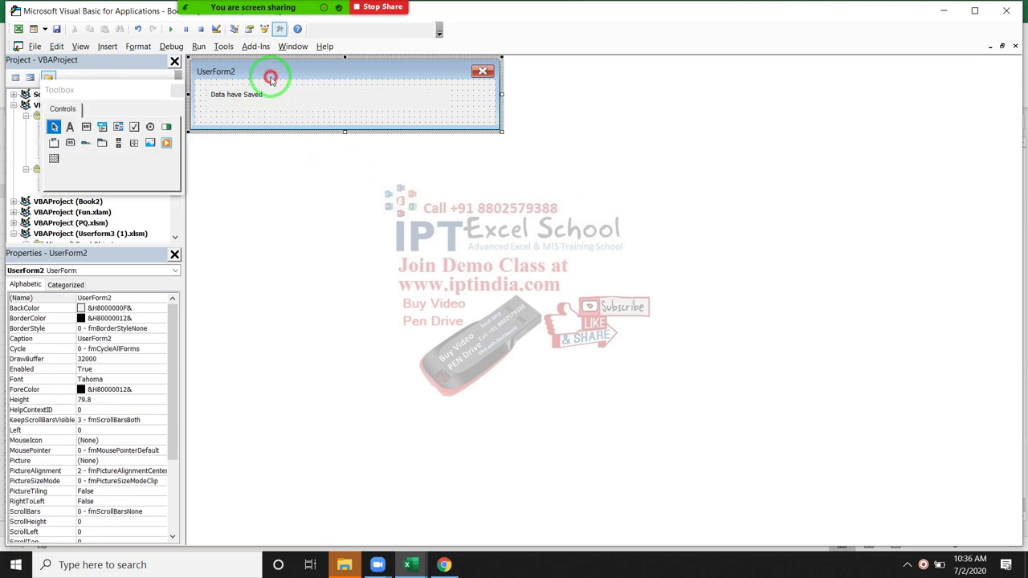
click(128, 296)
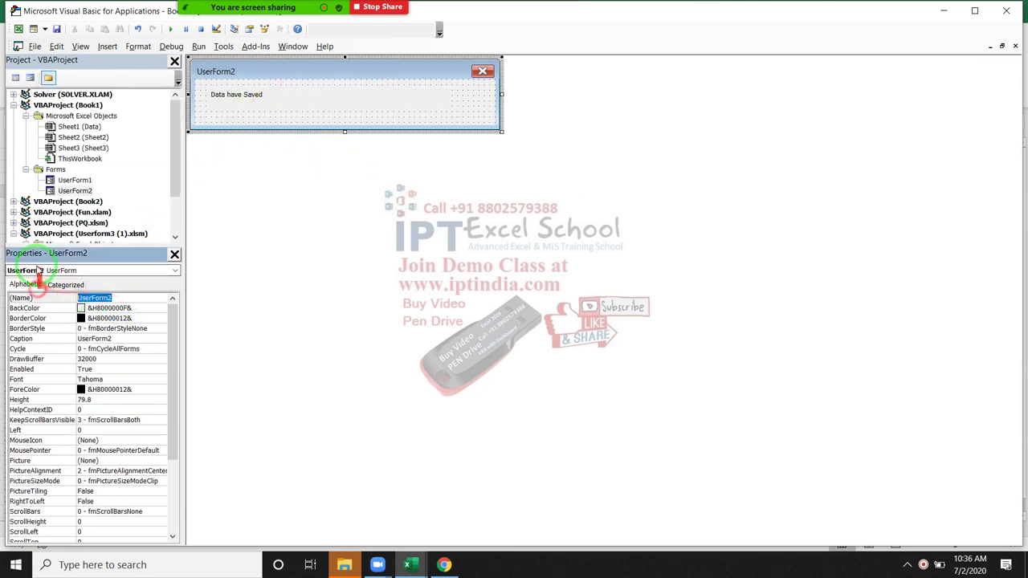
text(Saved)
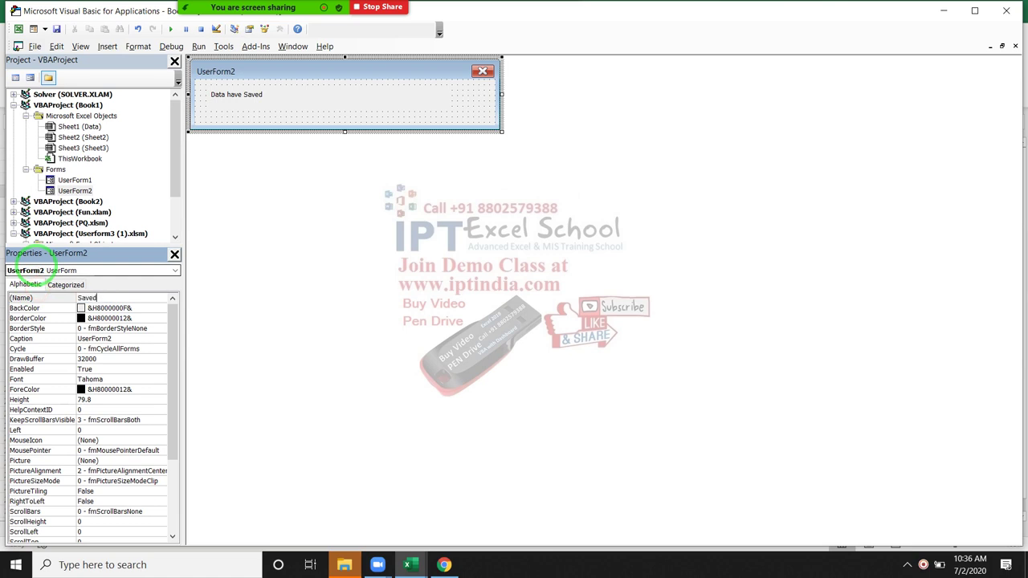
click(174, 253)
Open the Saved form's code and create a UserForm_Initialize procedure.
double_click(340, 107)
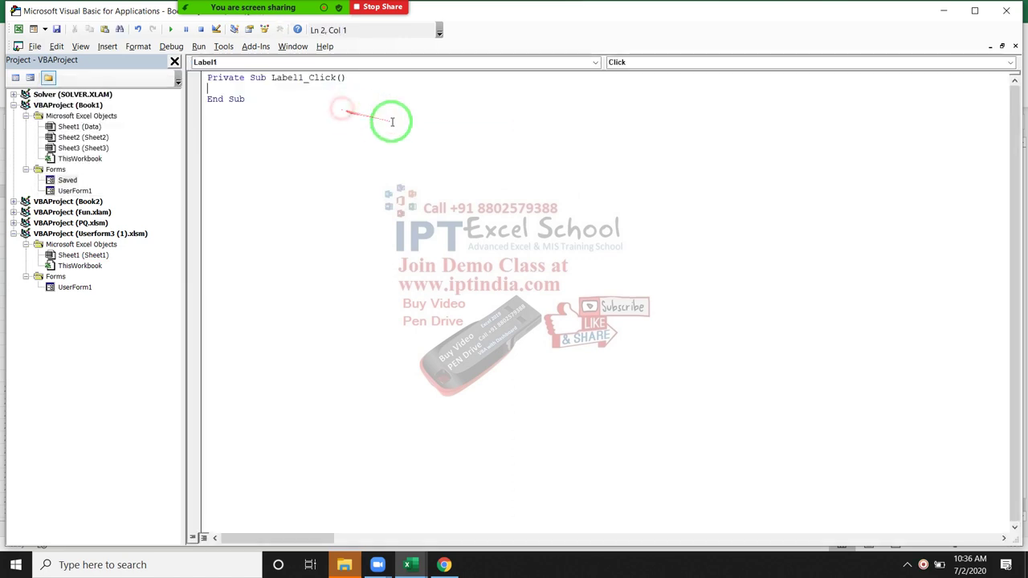
click(617, 62)
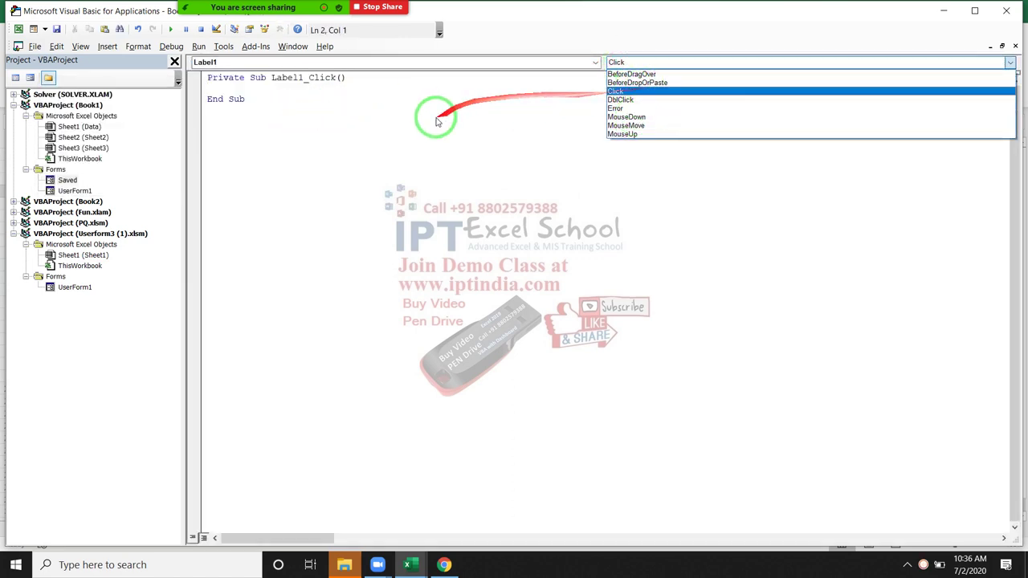
click(328, 112)
click(298, 129)
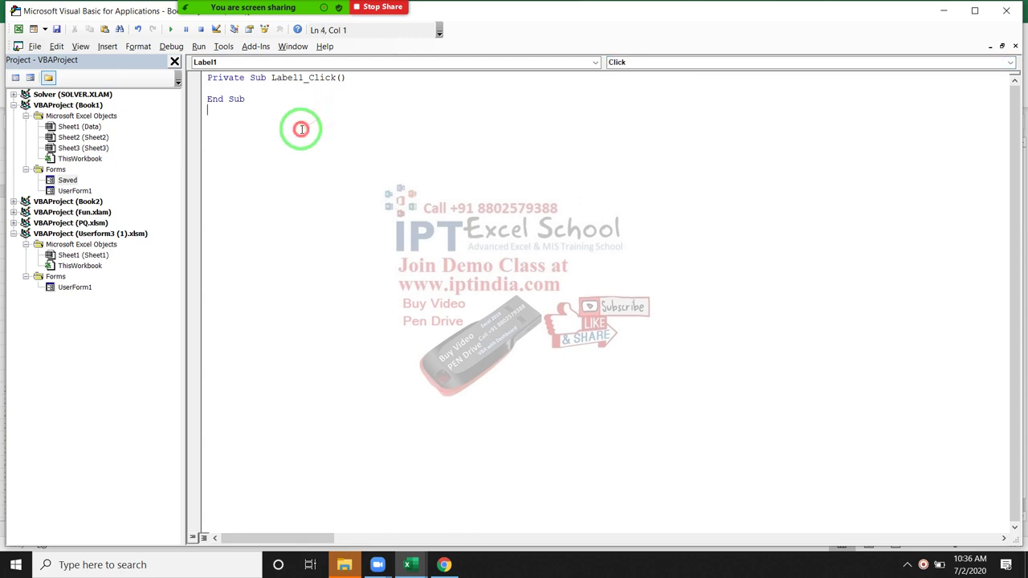
click(420, 63)
click(404, 91)
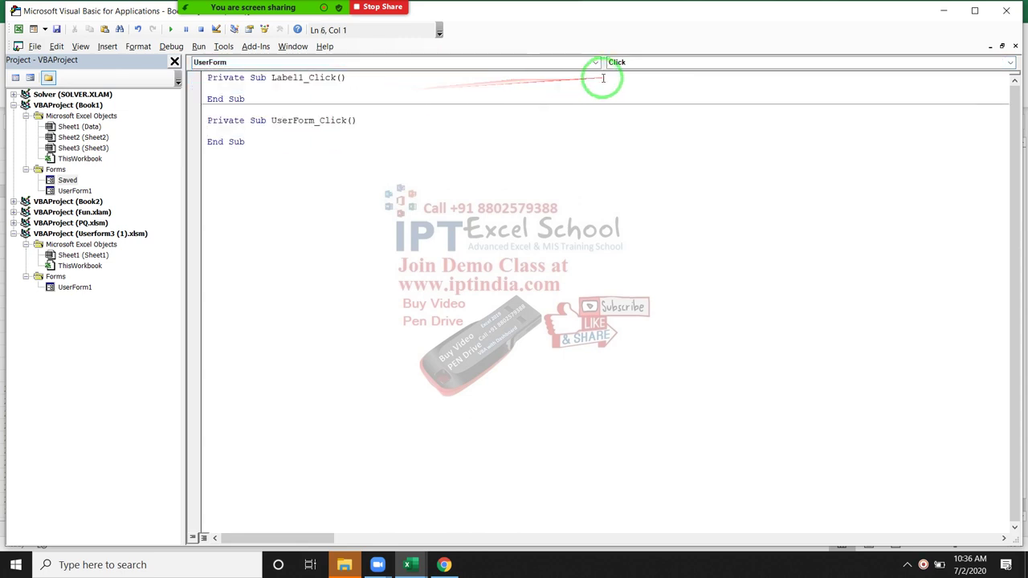
click(657, 63)
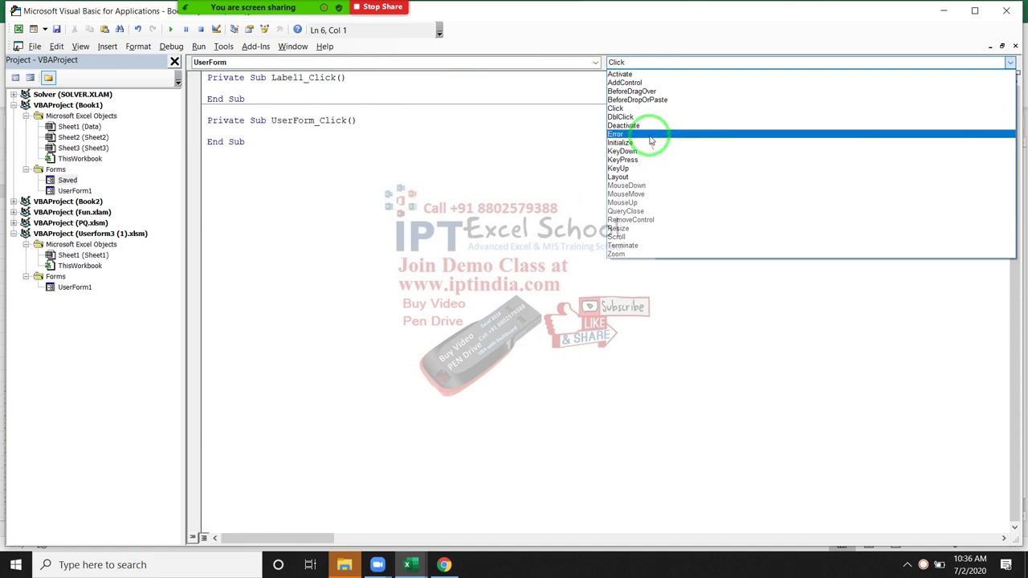
click(654, 143)
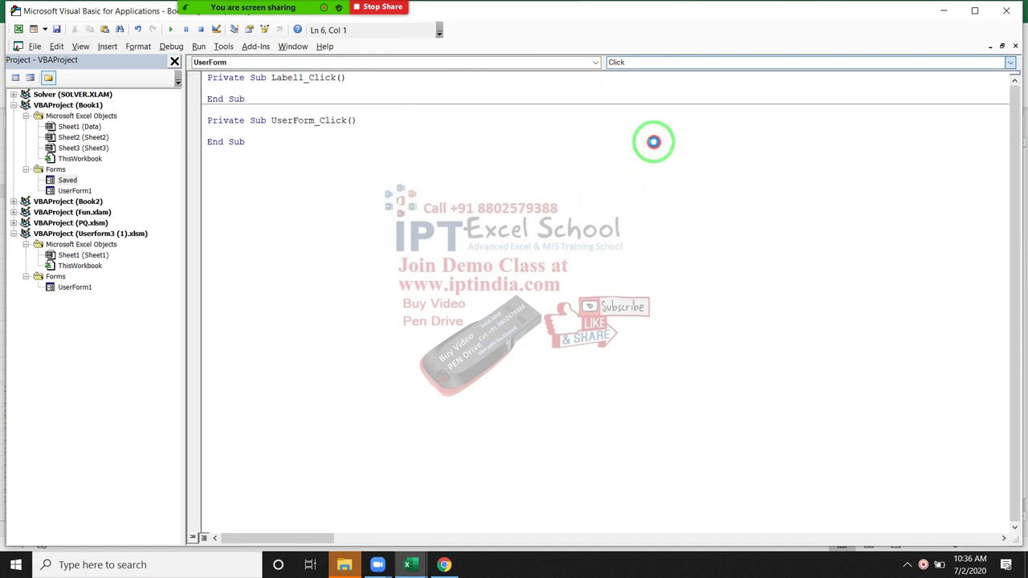
Write Application.Wait Now + timavalue("00:00:02") inside the Initialize procedure.
key(Return)
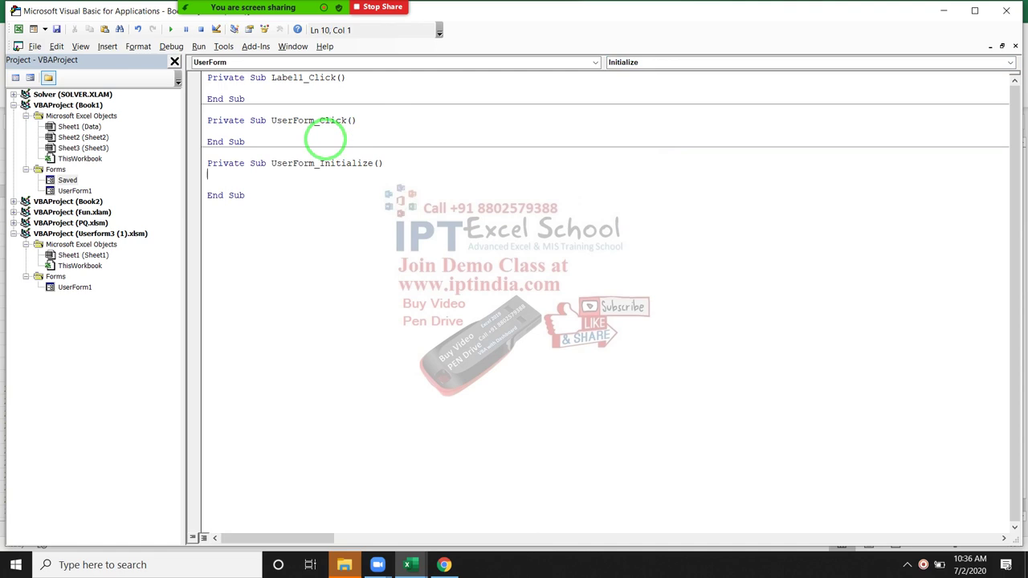
text(applica)
text(tion)
text(.wa)
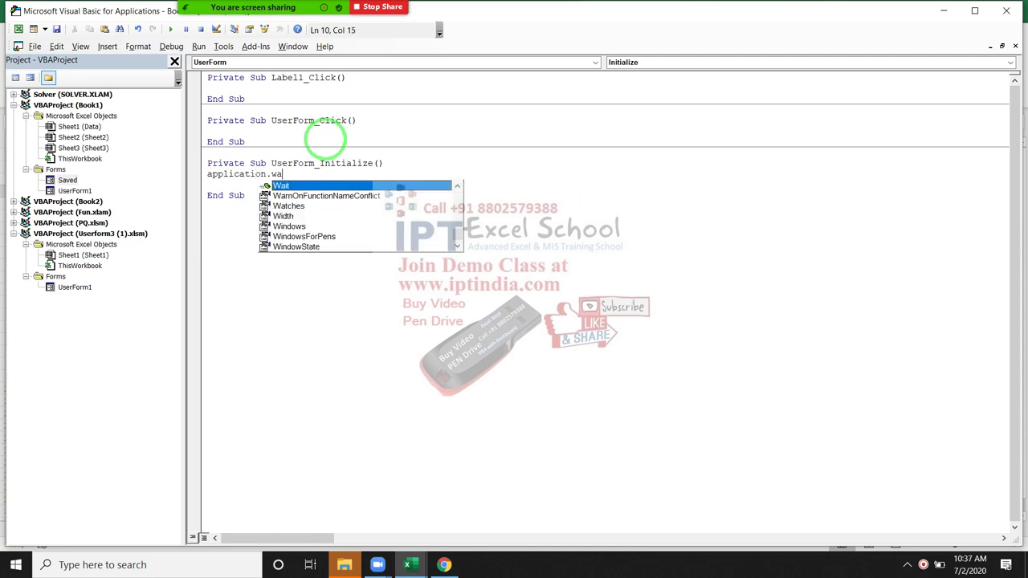
text( no)
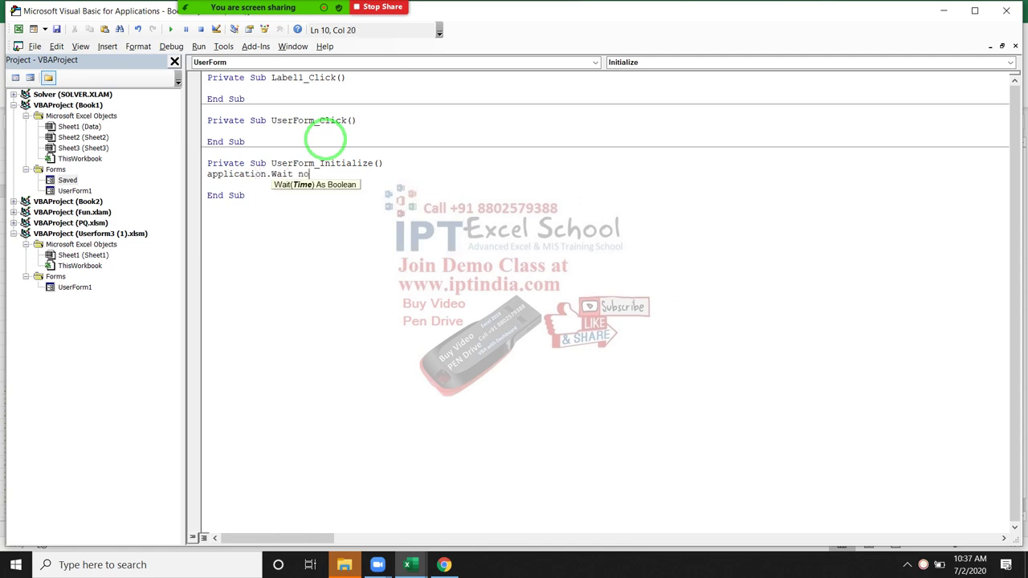
text(w)
text(imaval)
text(ue()
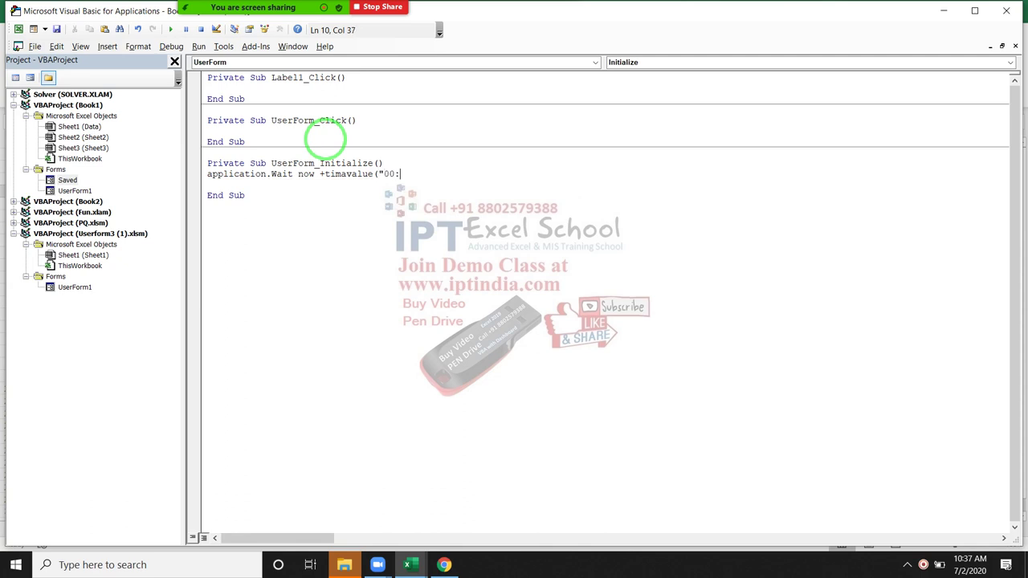
text(00:02)
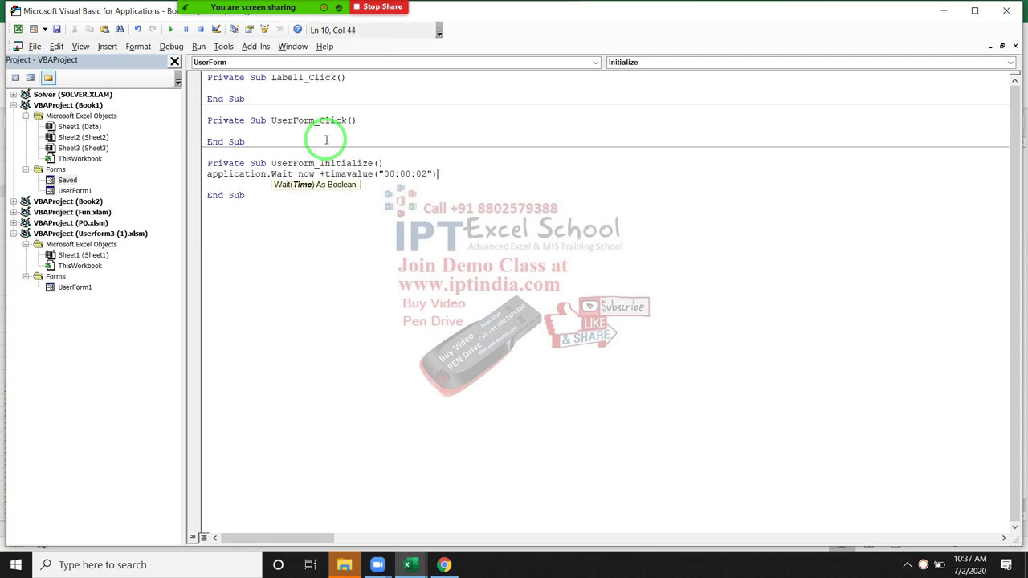
key(Return)
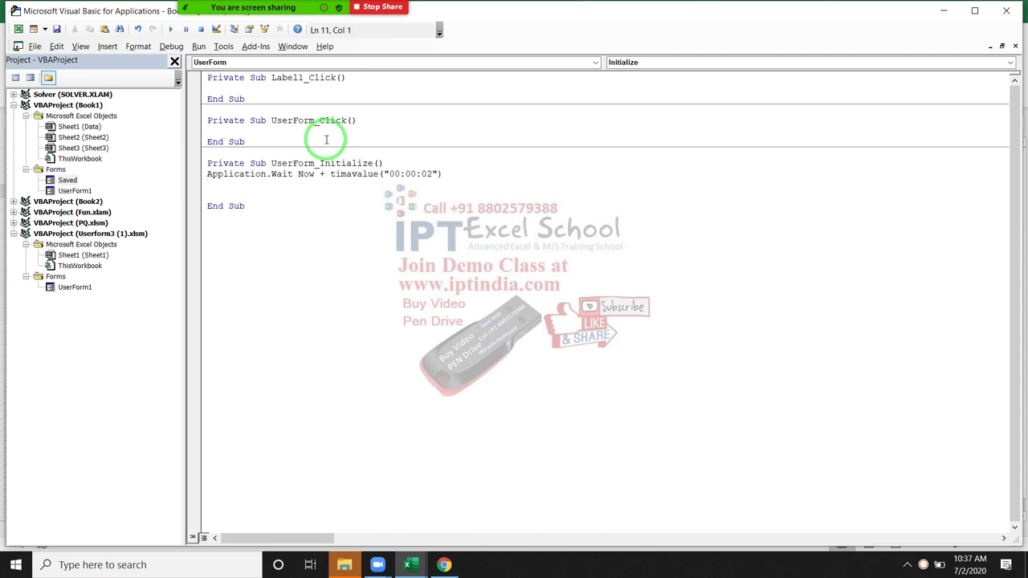
Add an Unload Saved line after the Application.Wait line.
text(unload )
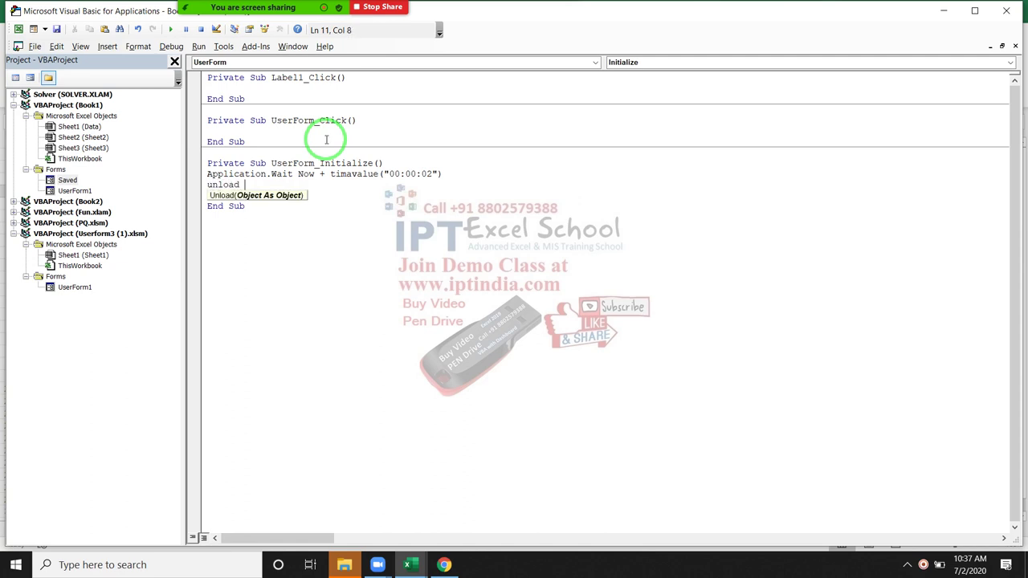
text(userform)
key(Return)
click(361, 207)
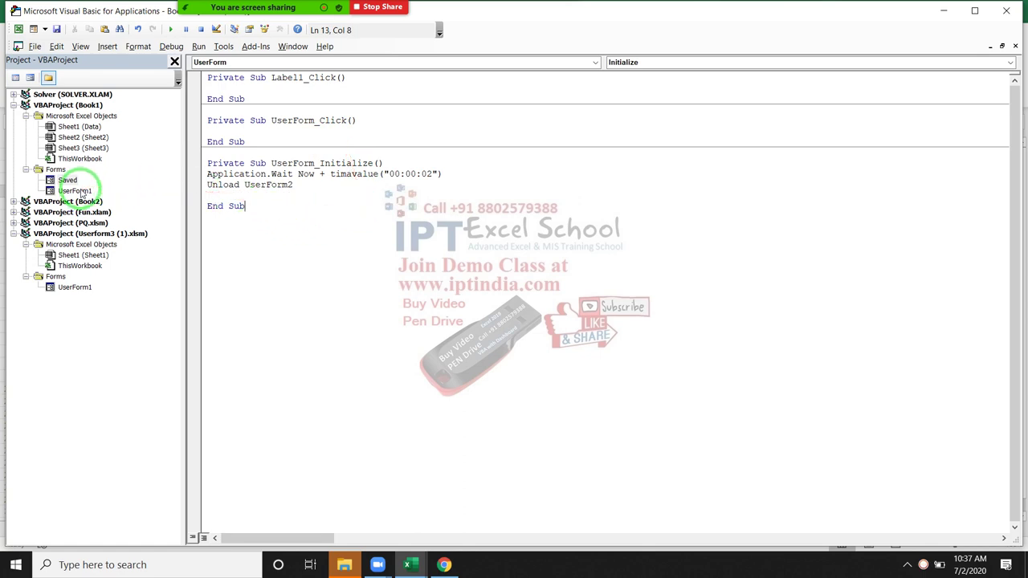
click(294, 185)
key(BackSpace)
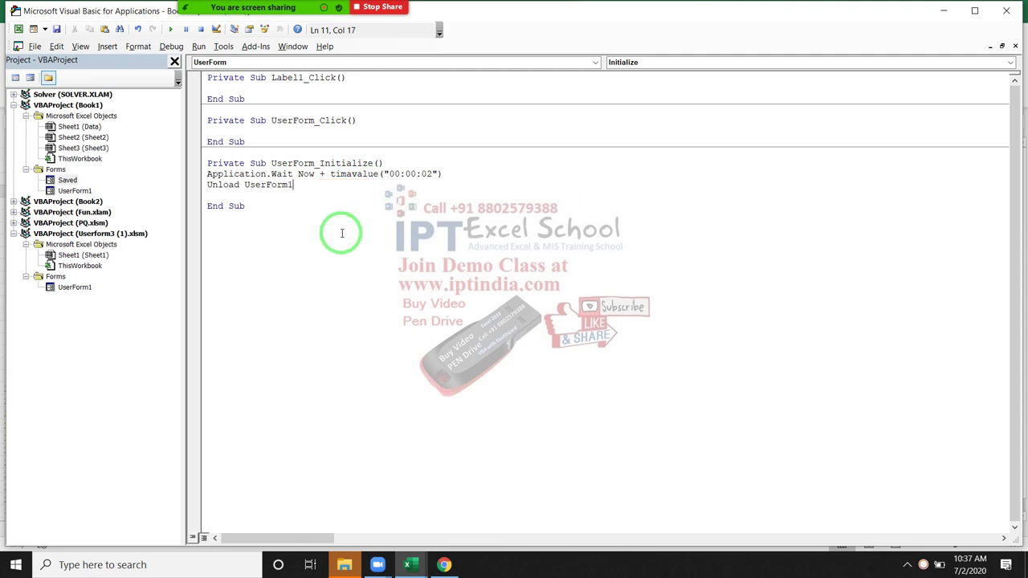
key(BackSpace)
key(BackSpace)
key(BackSpace)
key(BackSpace)
key(BackSpace)
text(Saved)
Check the Saved form's name, then open the Fees Details Entry form designer.
click(64, 180)
double_click(65, 179)
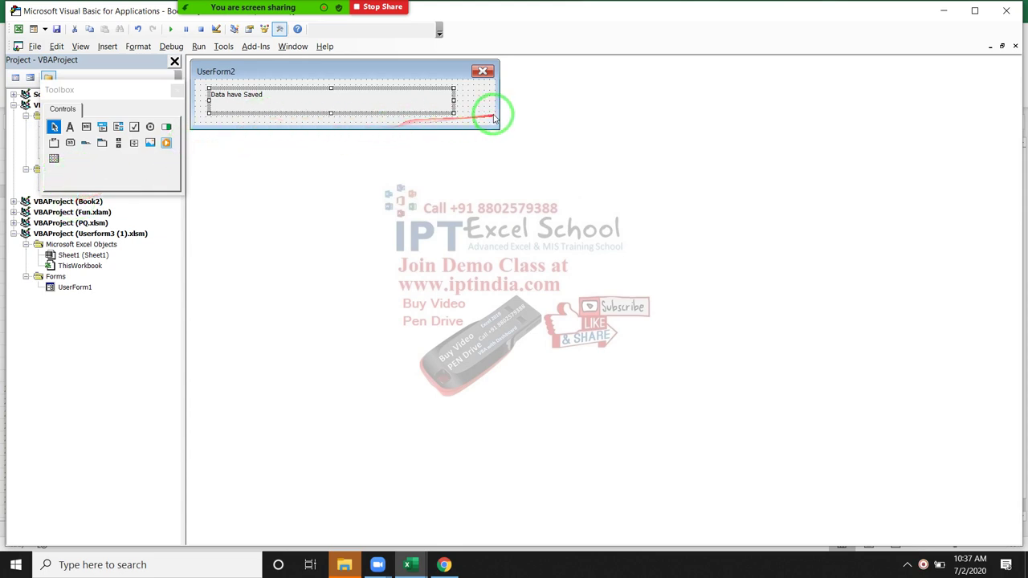
double_click(487, 110)
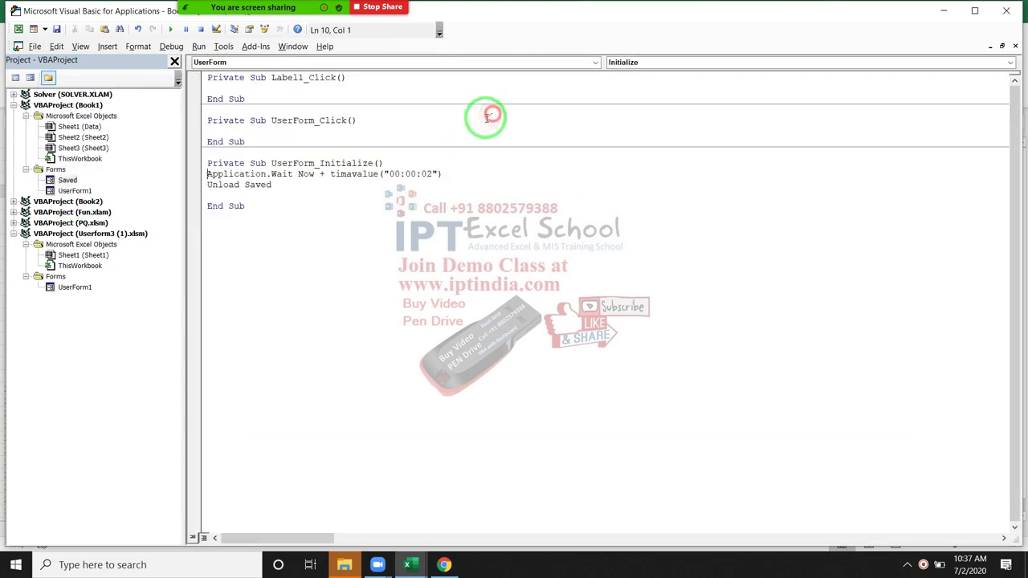
click(276, 195)
double_click(76, 191)
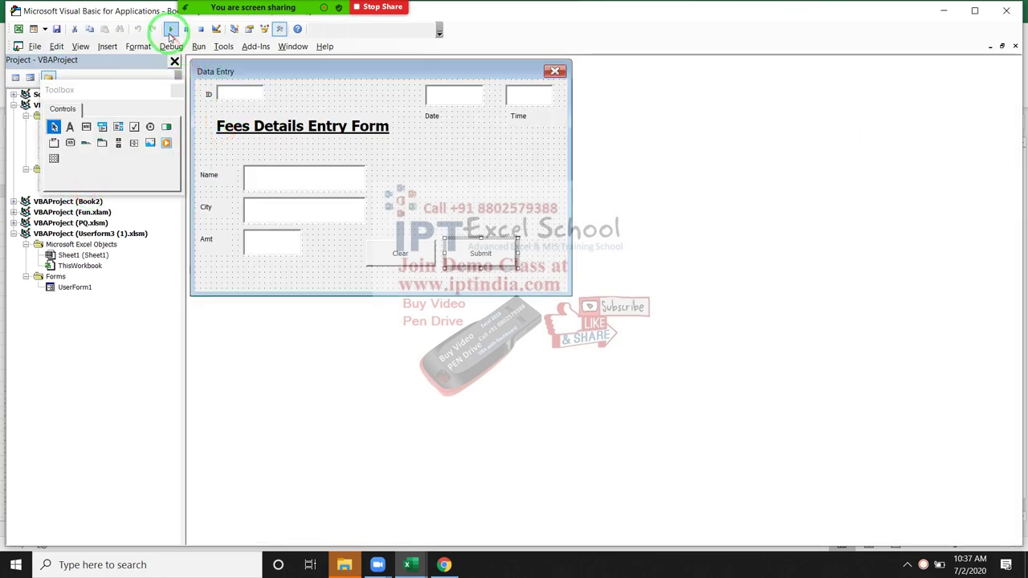
Run the entry form and submit a record with city Tata and amount 7845, confirming Yes.
click(171, 29)
click(421, 286)
text(7845)
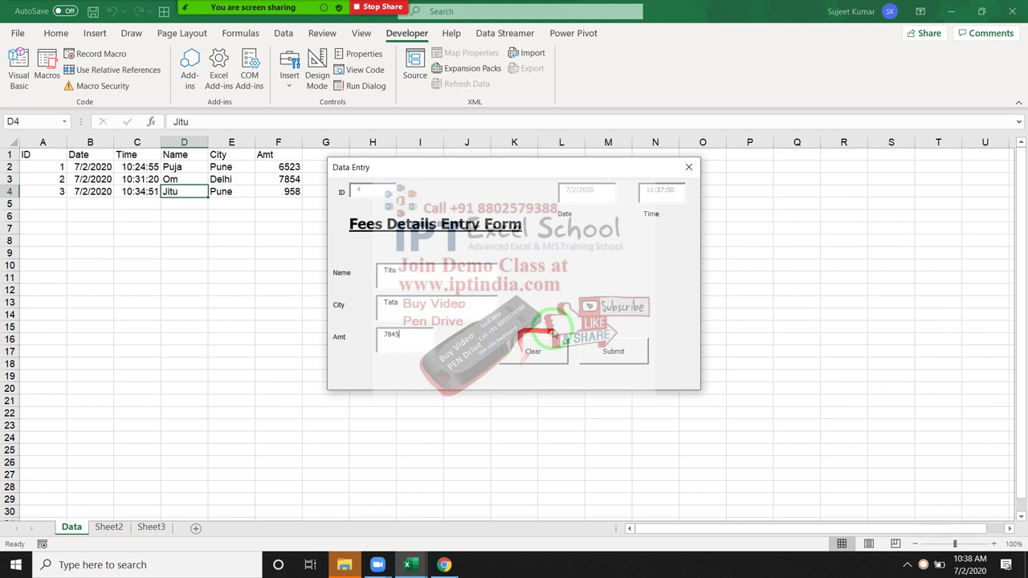
click(610, 351)
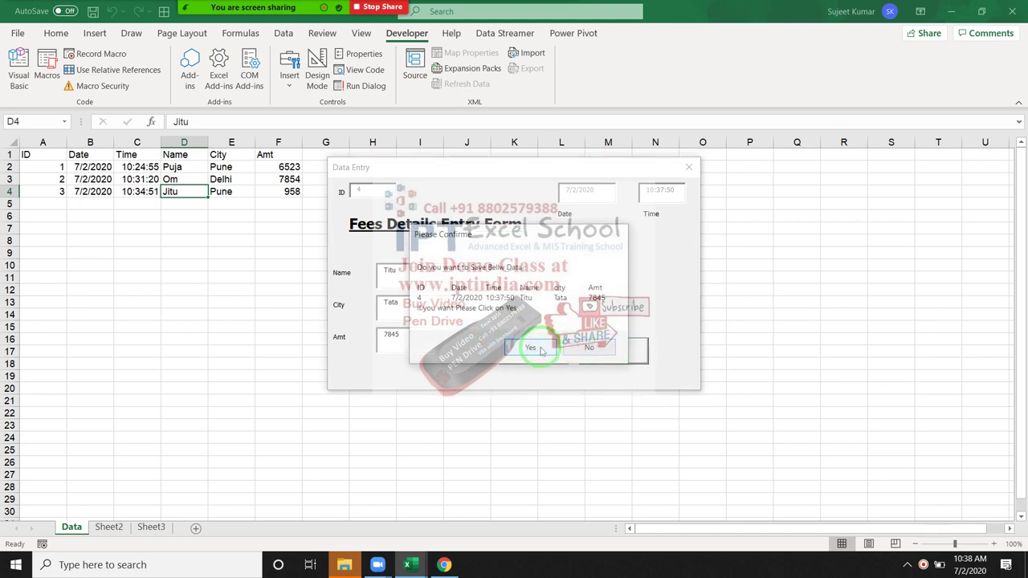
click(541, 351)
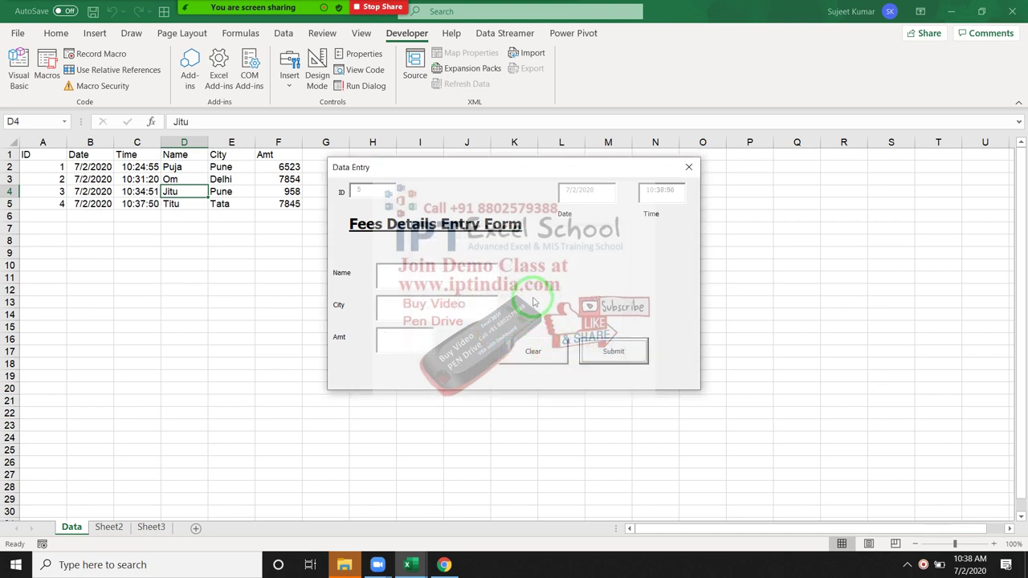
Add Saved.Show after p = cl() in CommandButton1_Click.
click(688, 167)
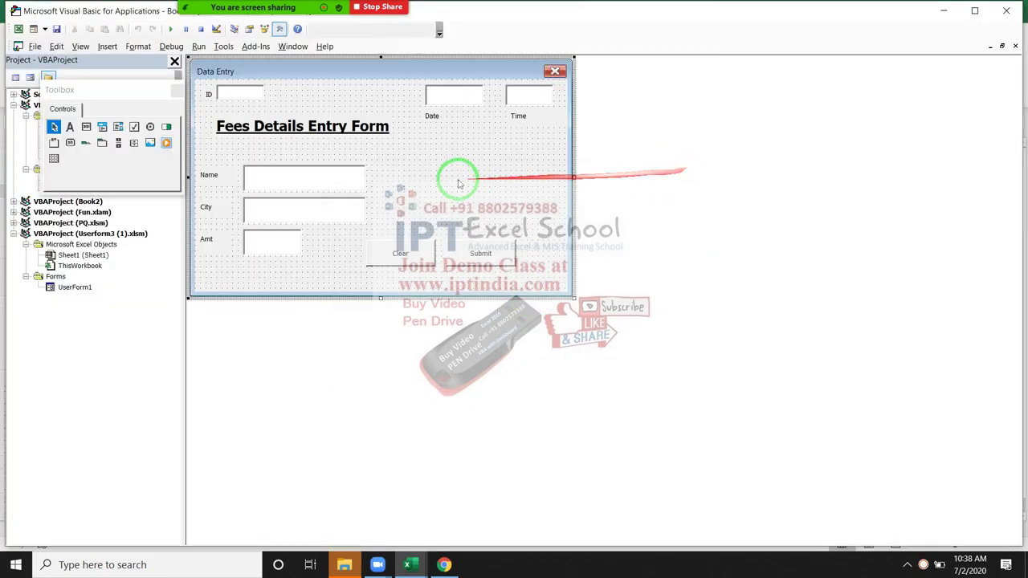
double_click(480, 253)
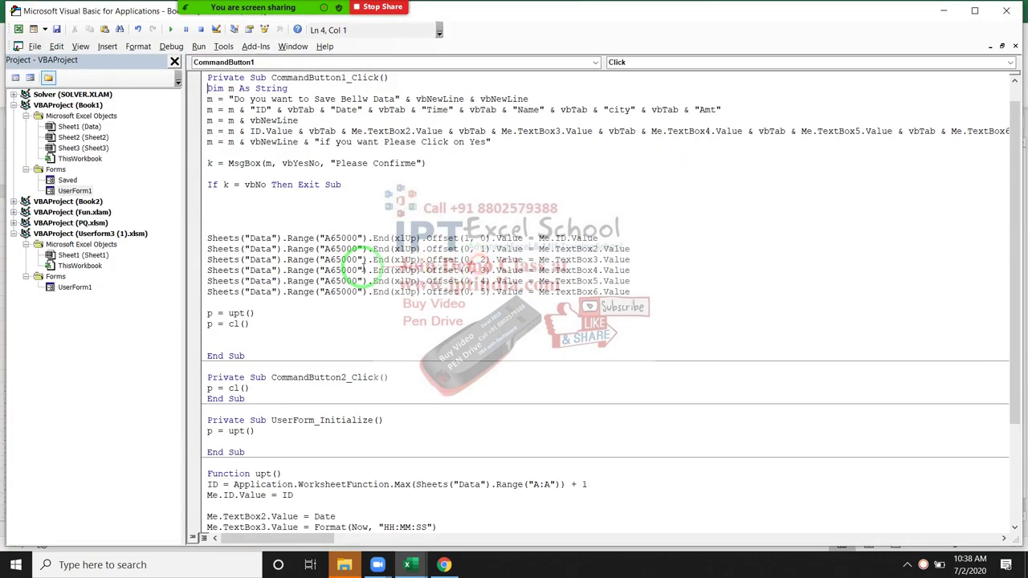
click(257, 338)
text(saved)
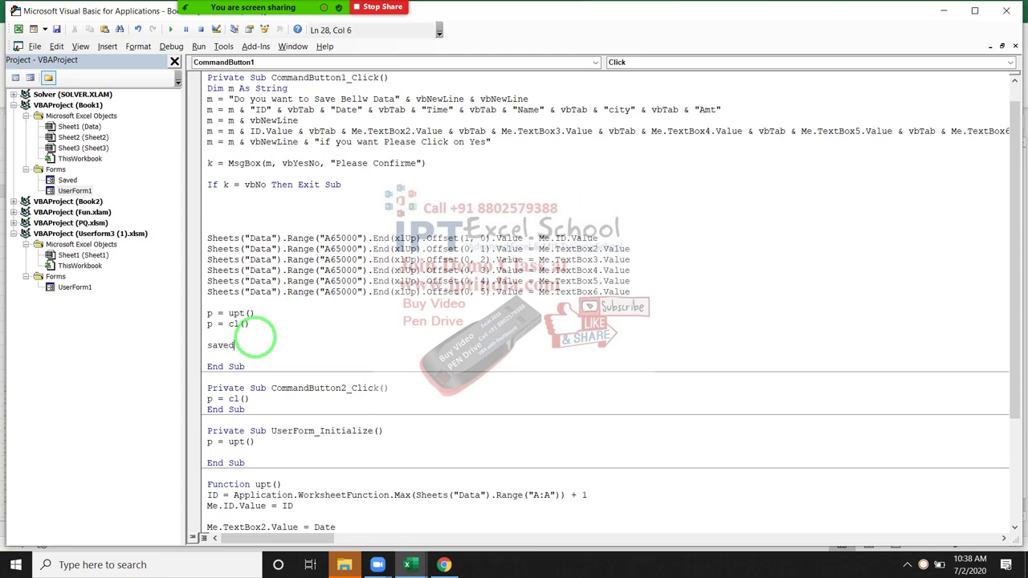
text(.show)
click(288, 332)
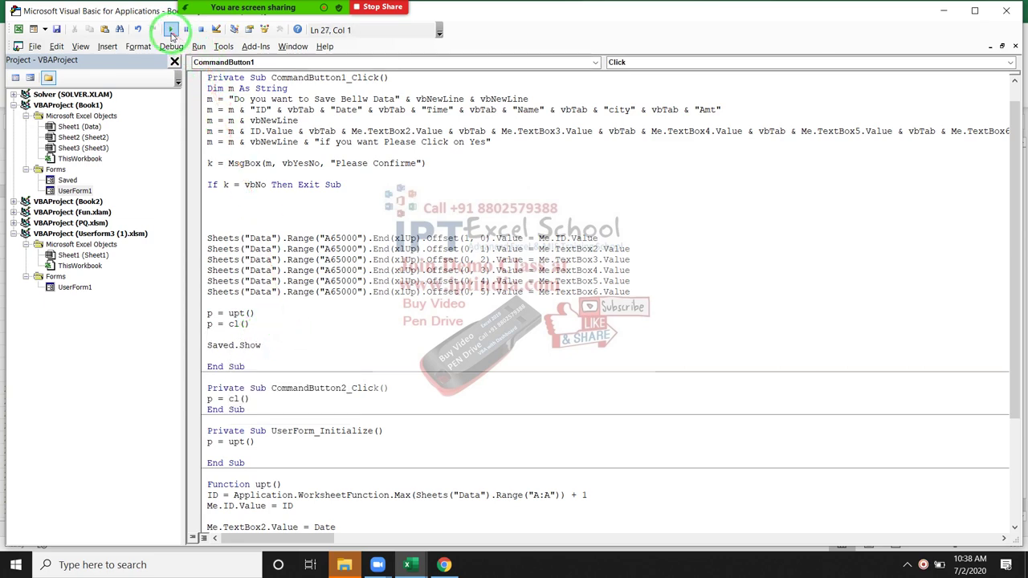
Run the form and submit a test record, which stops on a compile error at timavalue.
click(170, 29)
click(418, 279)
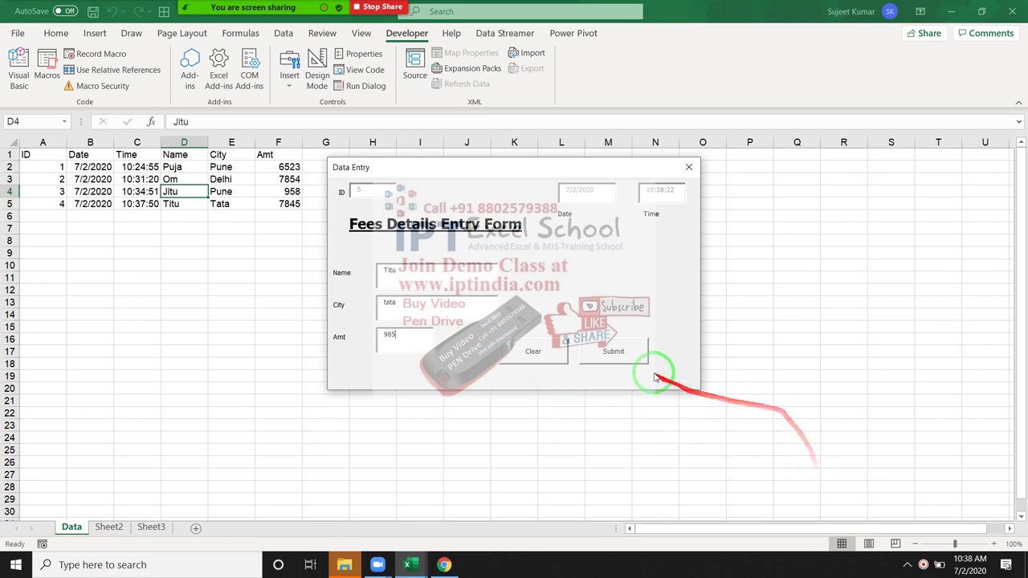
click(625, 358)
click(504, 352)
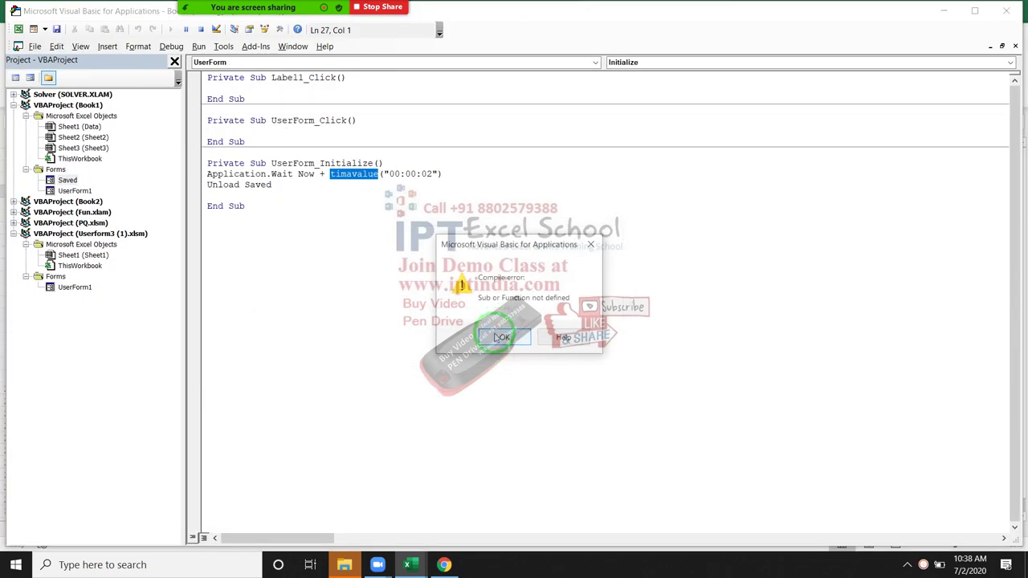
Dismiss the compile error, correct timavalue to TimeValue, and run again.
click(496, 340)
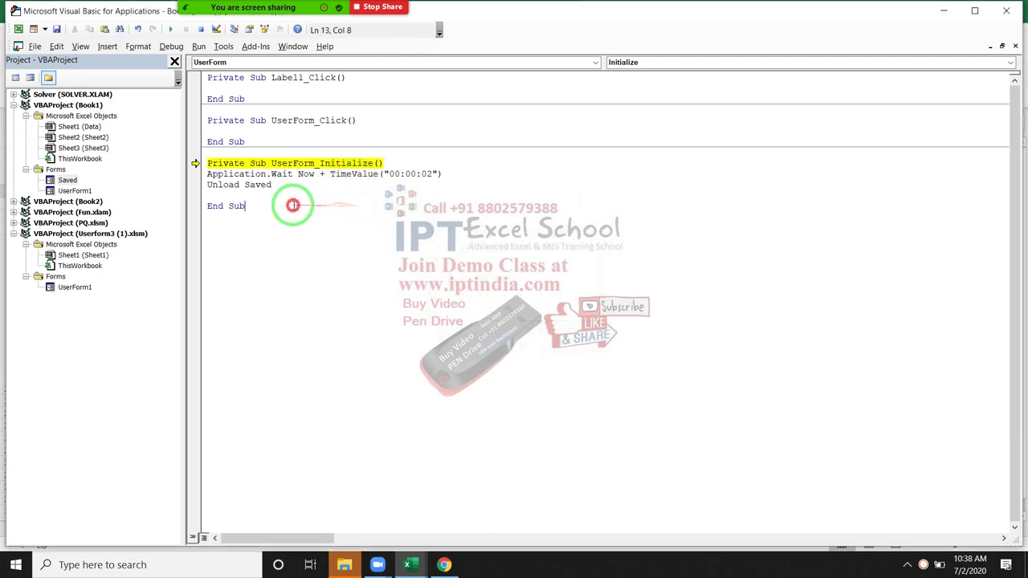
click(218, 184)
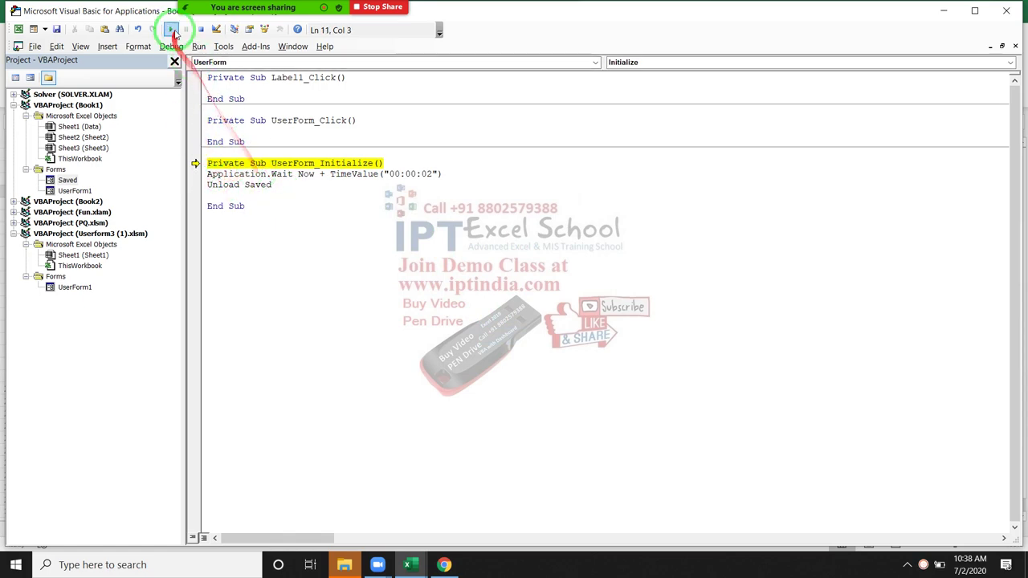
click(170, 29)
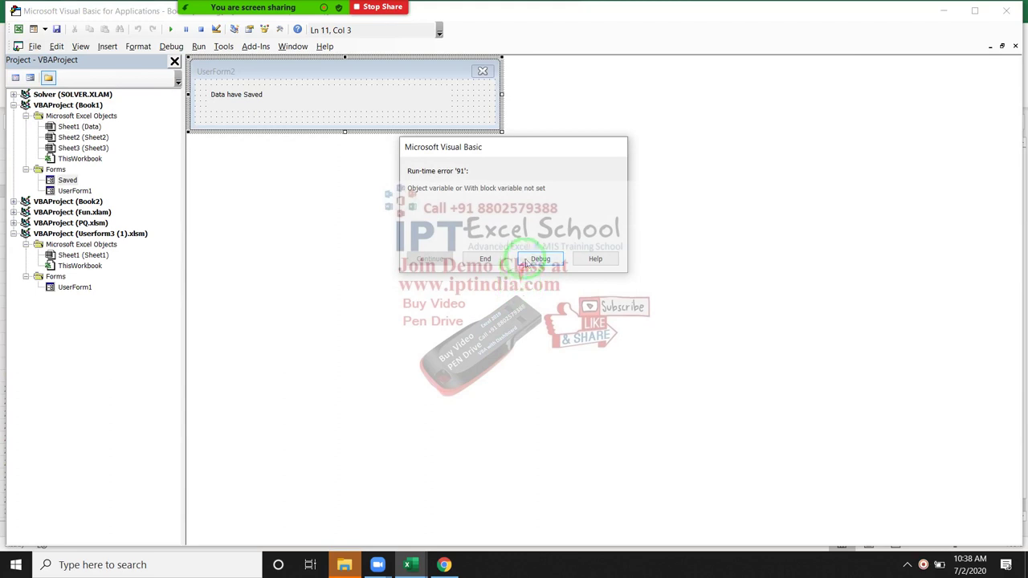
Debug run-time error 91 at Saved.Show, continue, debug again, then reset.
click(524, 258)
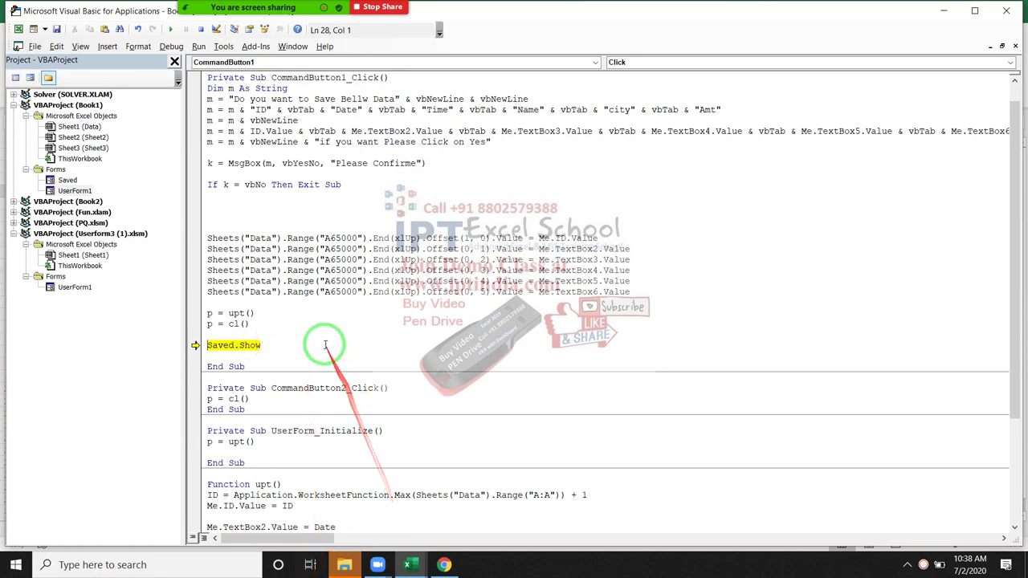
scroll(324, 346, down, 2)
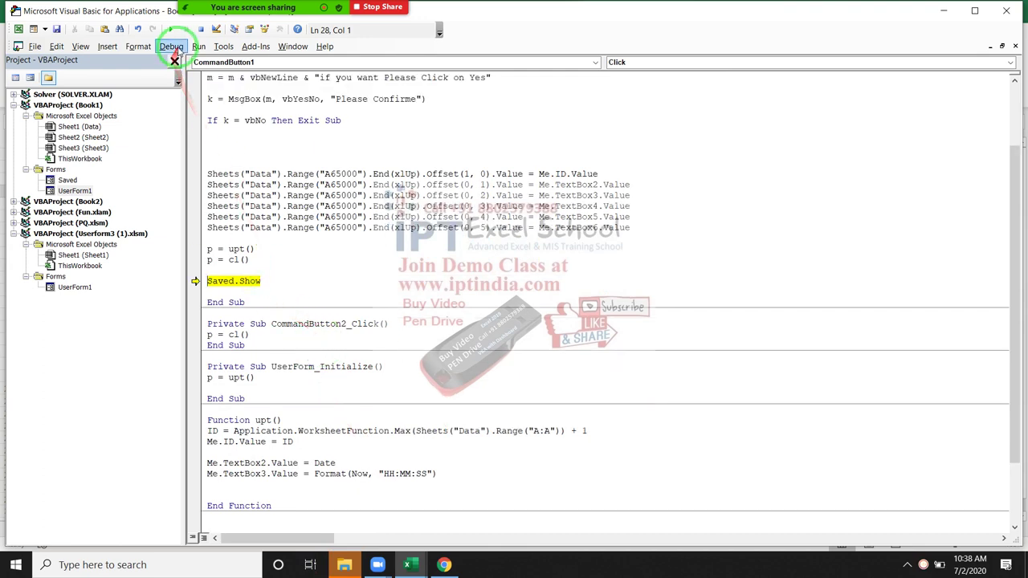
click(169, 31)
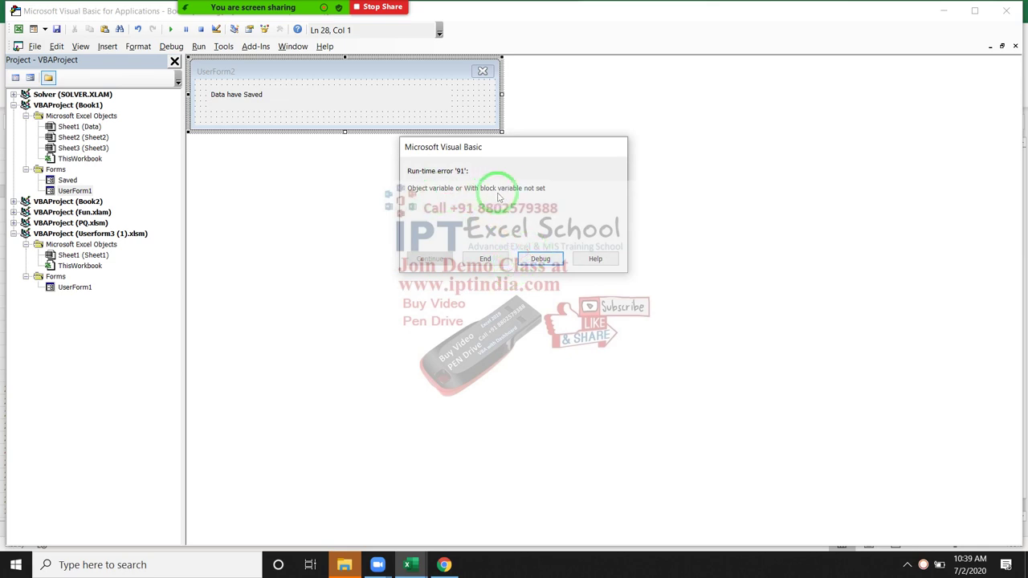
click(543, 259)
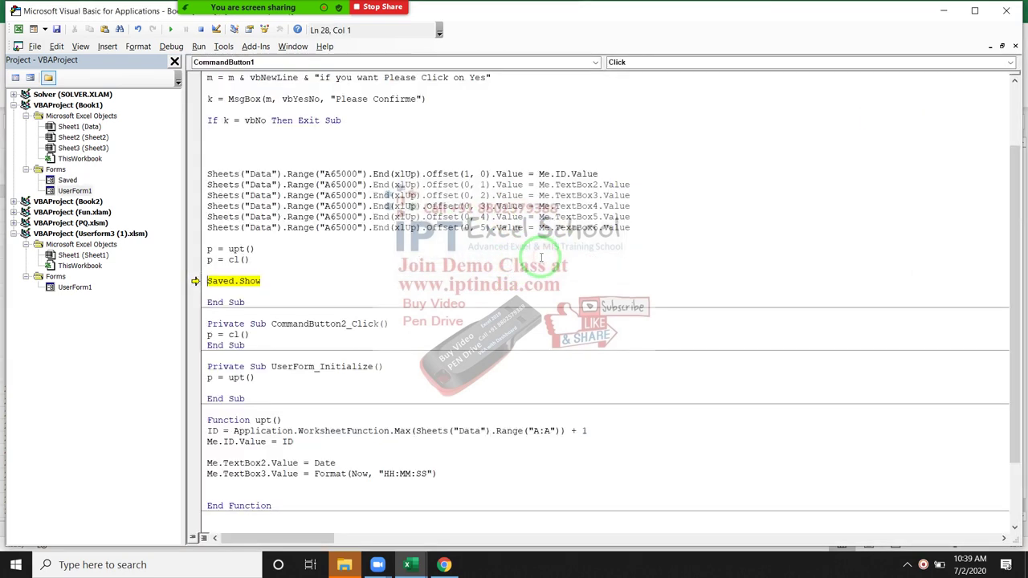
drag(271, 281, 199, 85)
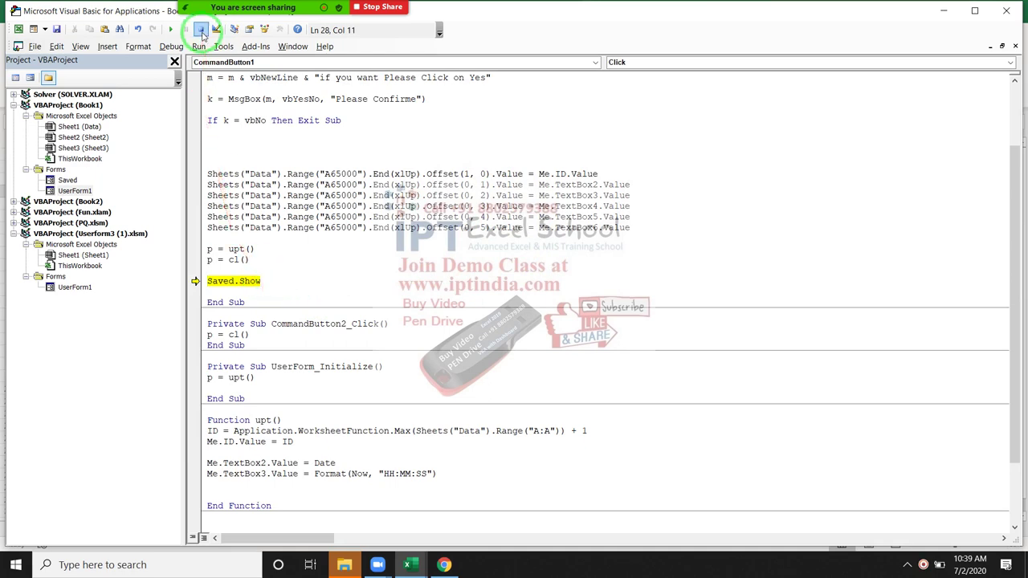
click(200, 29)
mouse_move(199, 32)
mouse_down()
mouse_move(114, 149)
mouse_move(448, 243)
mouse_up()
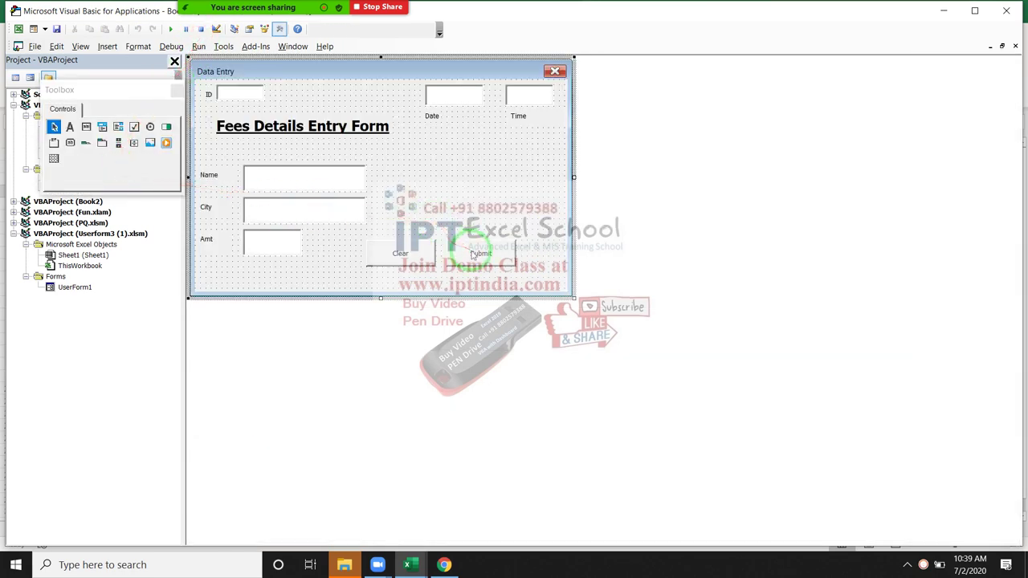
Change the Saved form's Caption property to Saved.
double_click(448, 243)
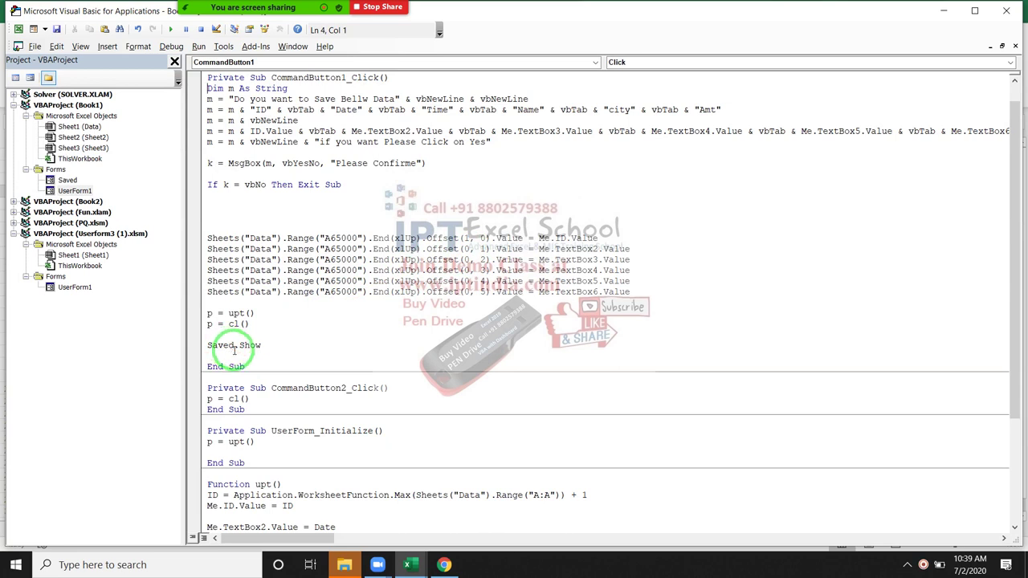
double_click(67, 180)
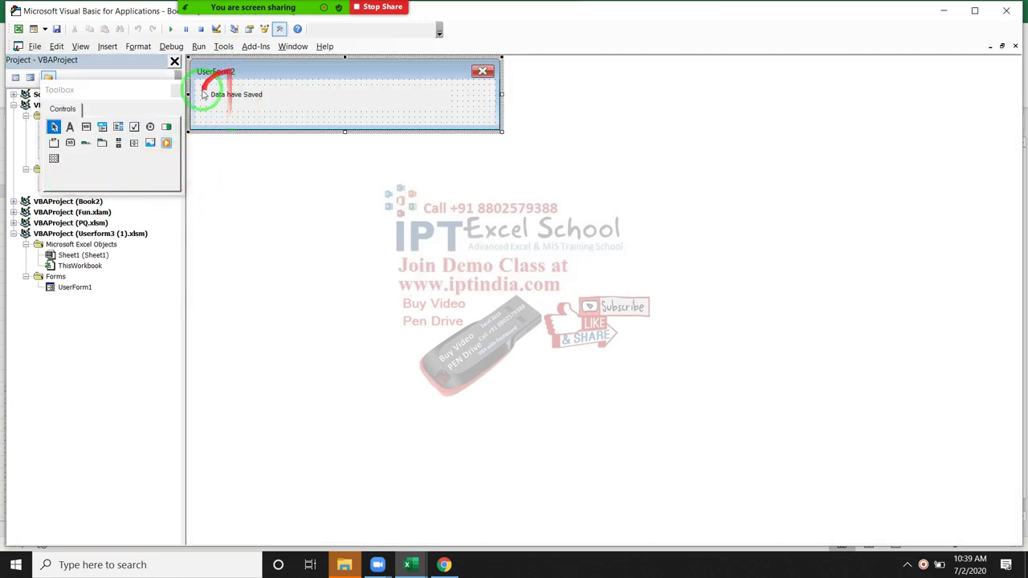
click(233, 30)
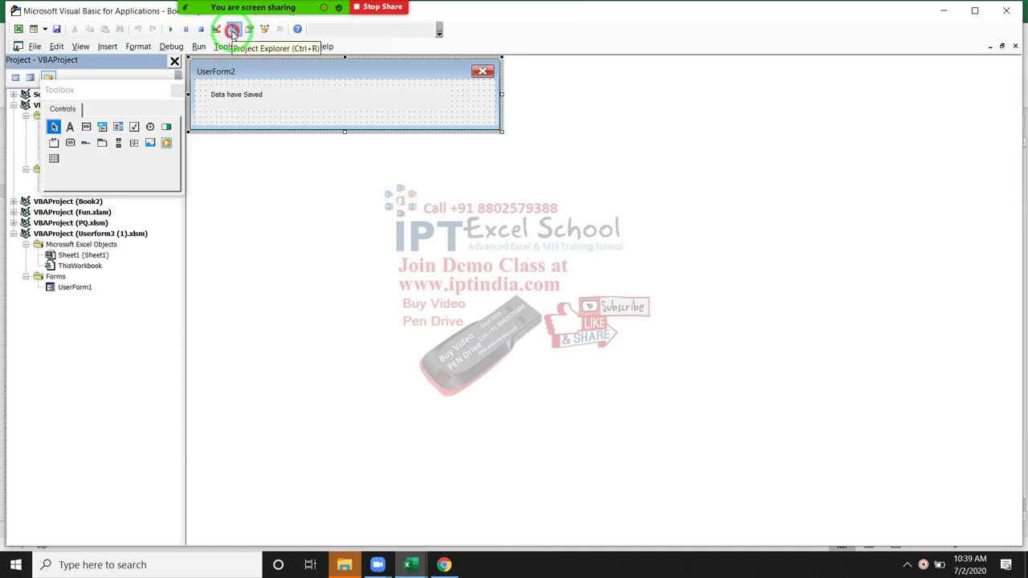
click(249, 30)
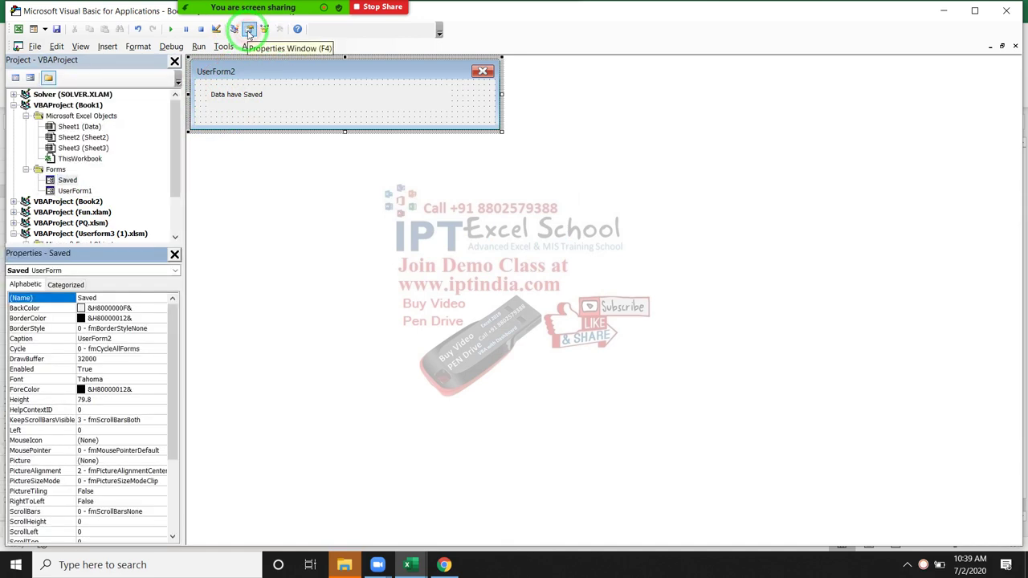
click(279, 94)
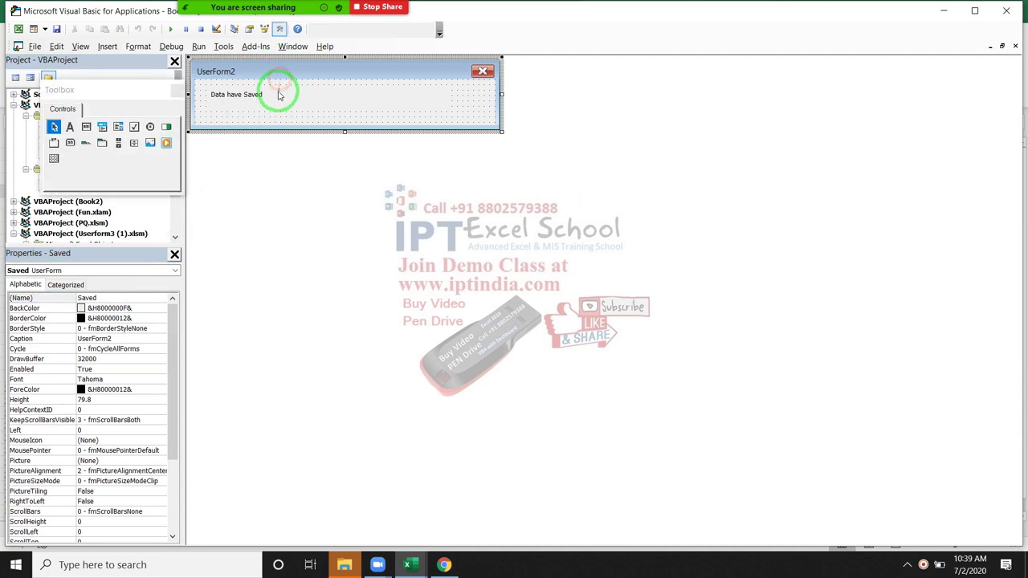
click(147, 338)
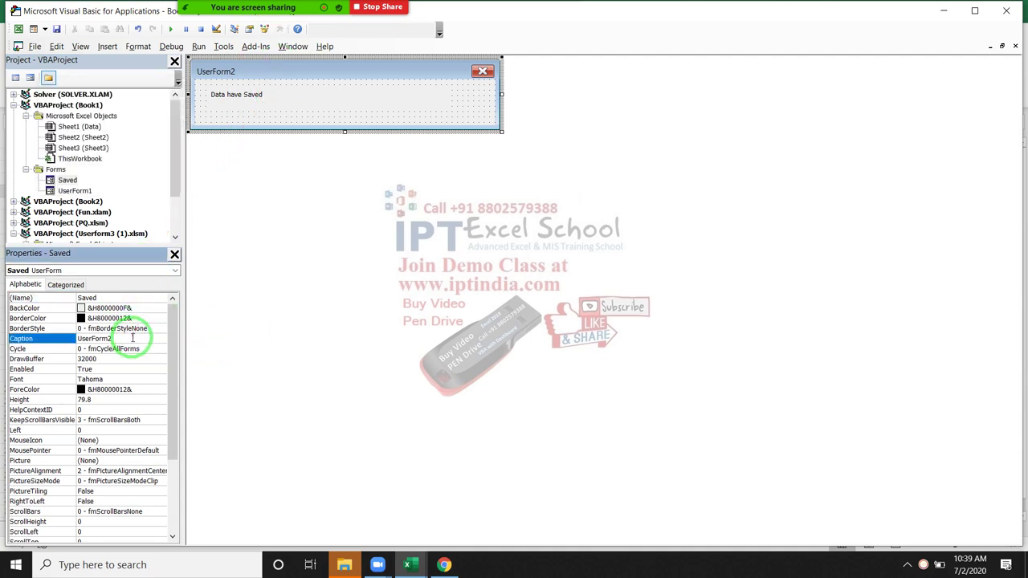
click(108, 338)
text(Saved)
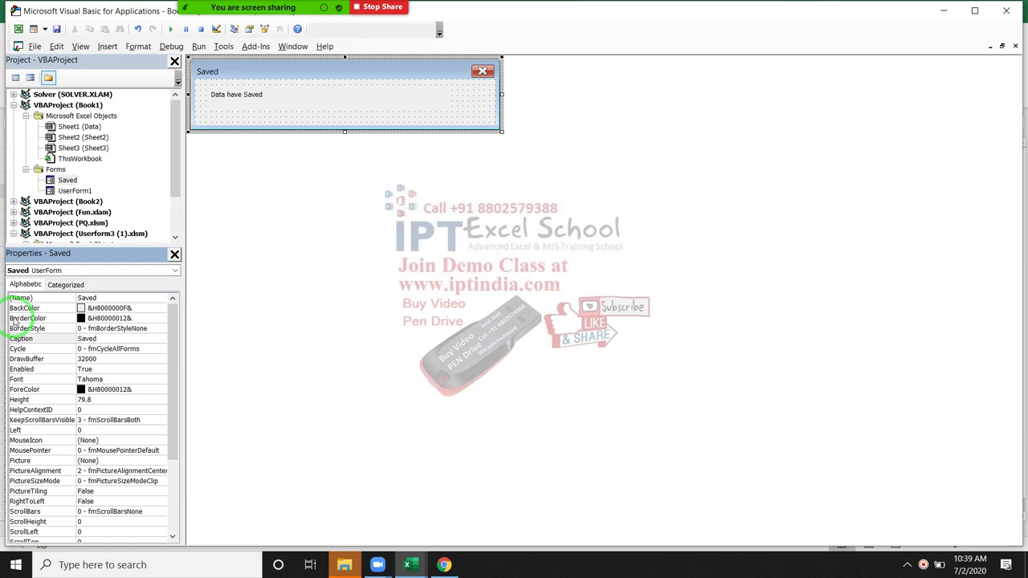
Open the Saved form's code and place the caret after Unload Saved.
click(220, 232)
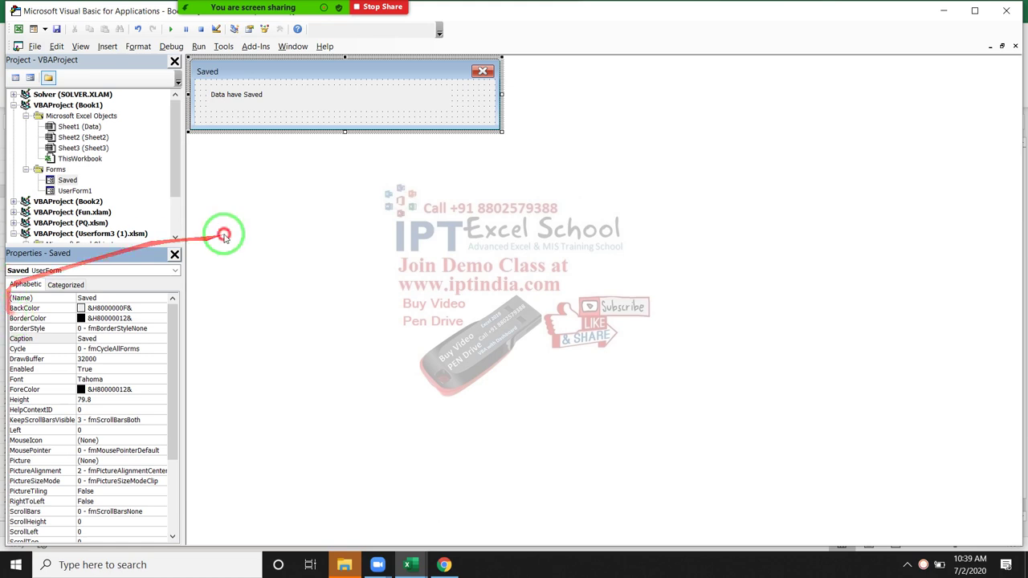
double_click(276, 112)
click(285, 185)
text(userform)
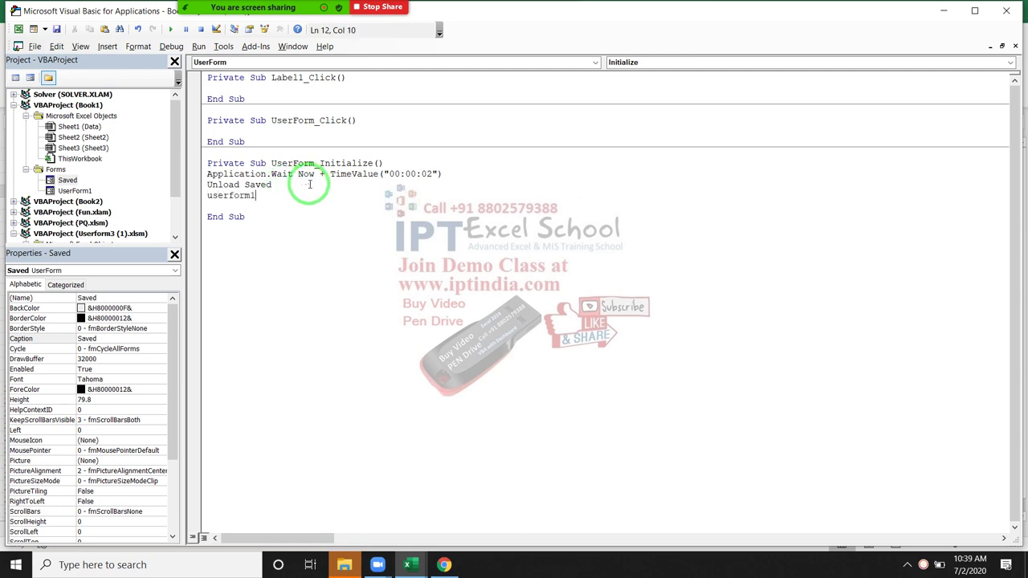
Complete the UserForm1.Show line using IntelliSense.
text(1.sh)
key(Tab)
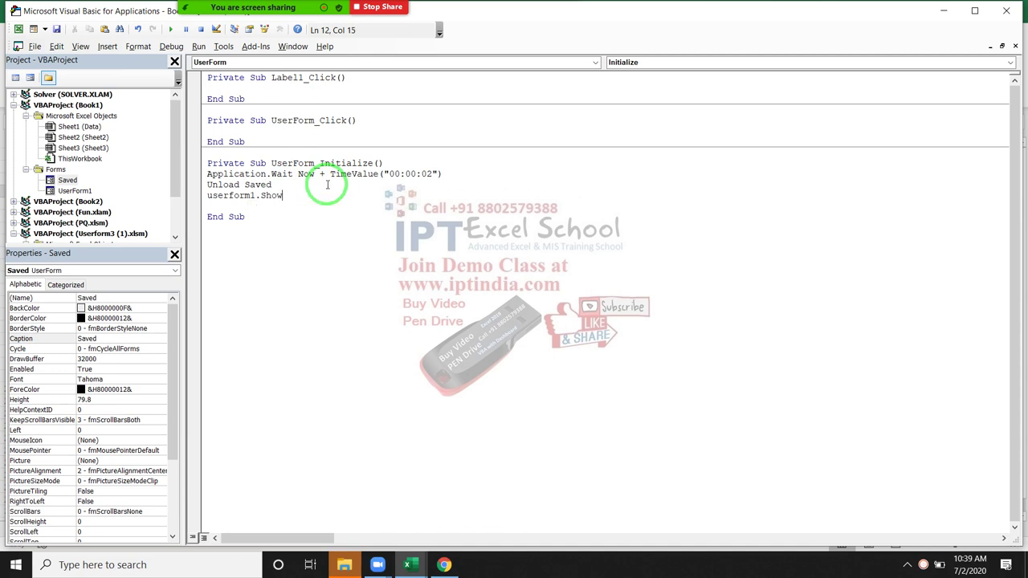
click(313, 207)
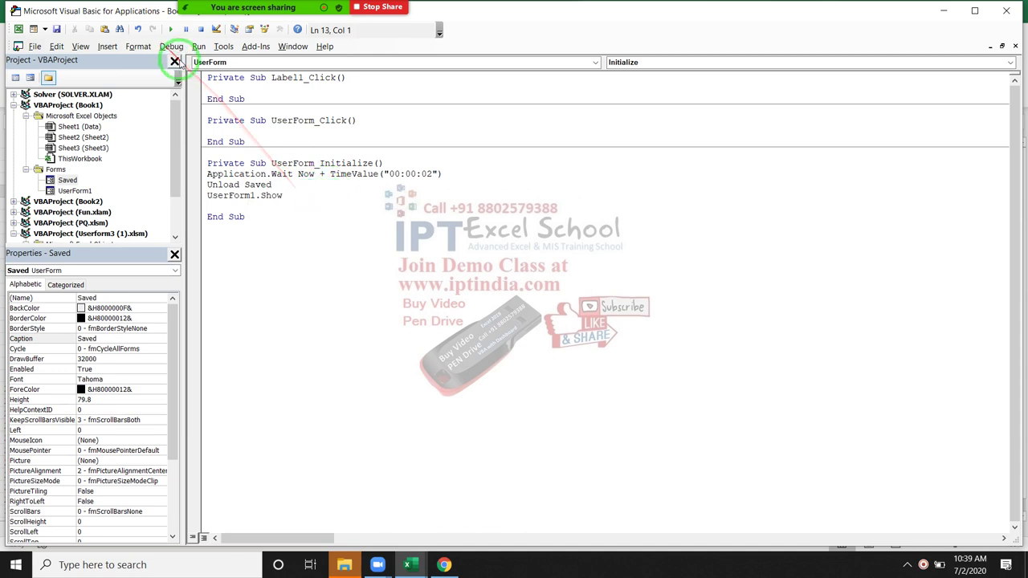
Run the Data Entry form and submit a record, which raises run-time error 400.
double_click(80, 190)
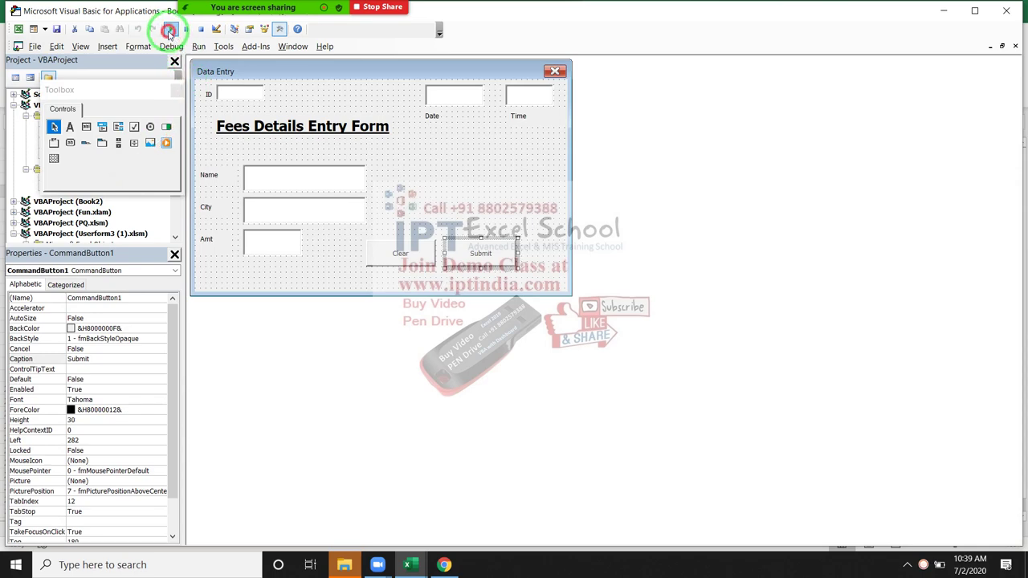
click(168, 30)
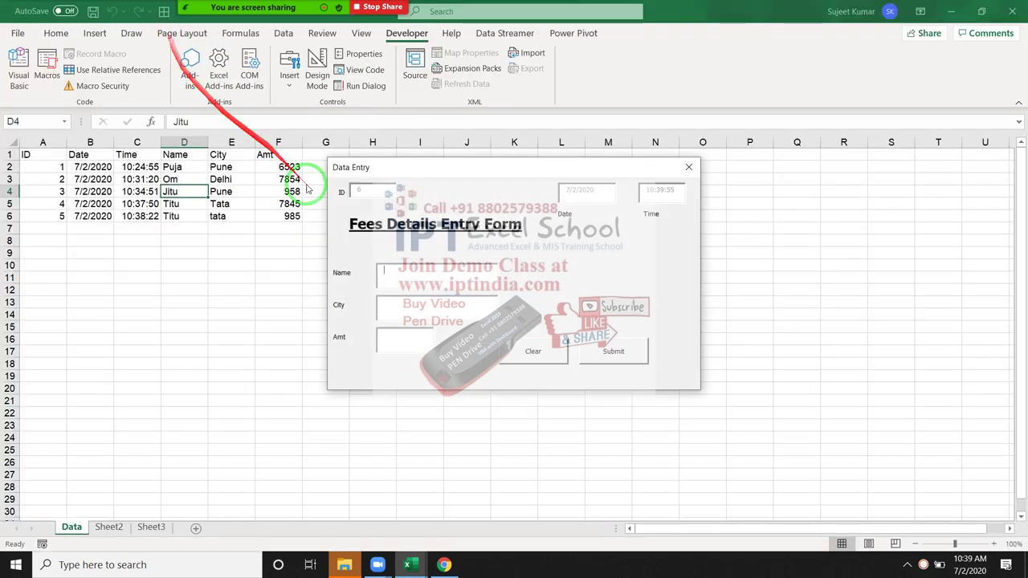
click(554, 352)
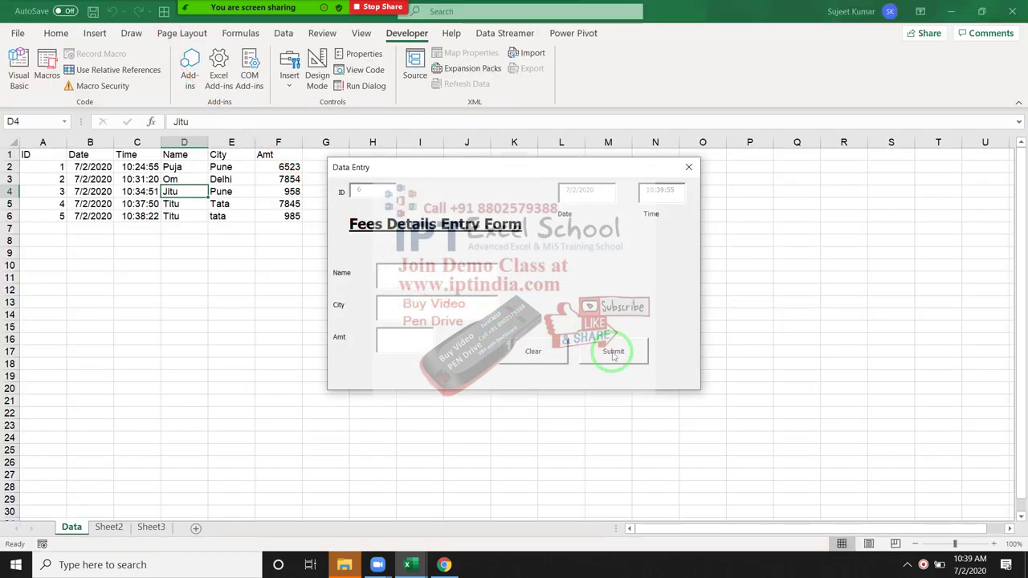
click(613, 353)
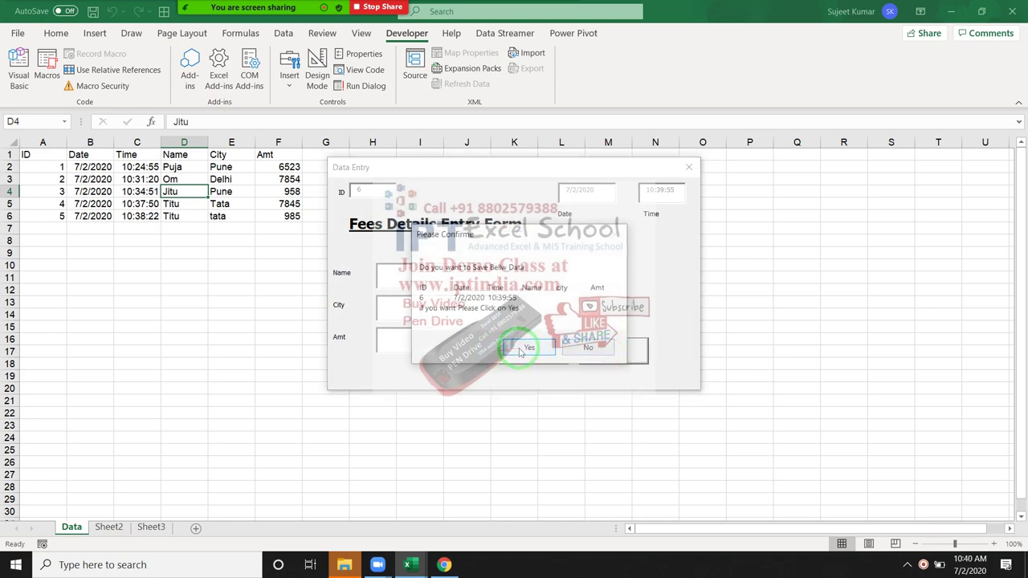
click(521, 350)
click(363, 223)
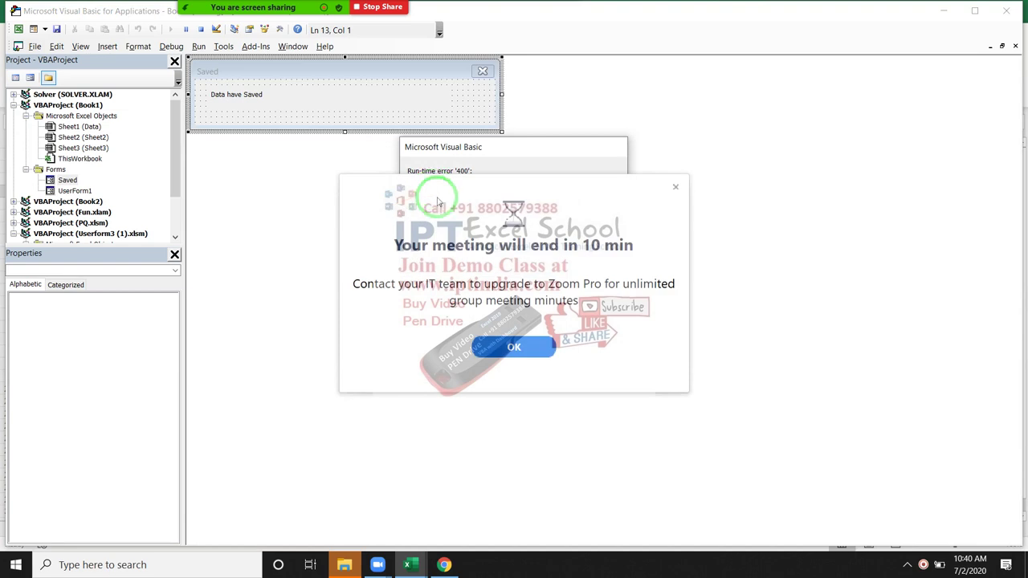
click(676, 189)
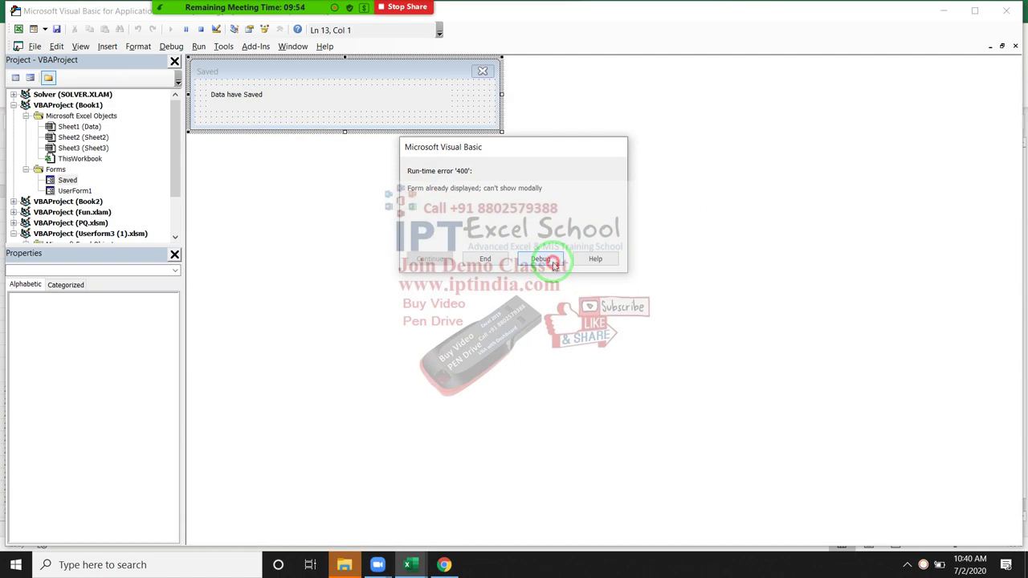
Debug error 400 to reach and select the Saved.Show line.
click(554, 263)
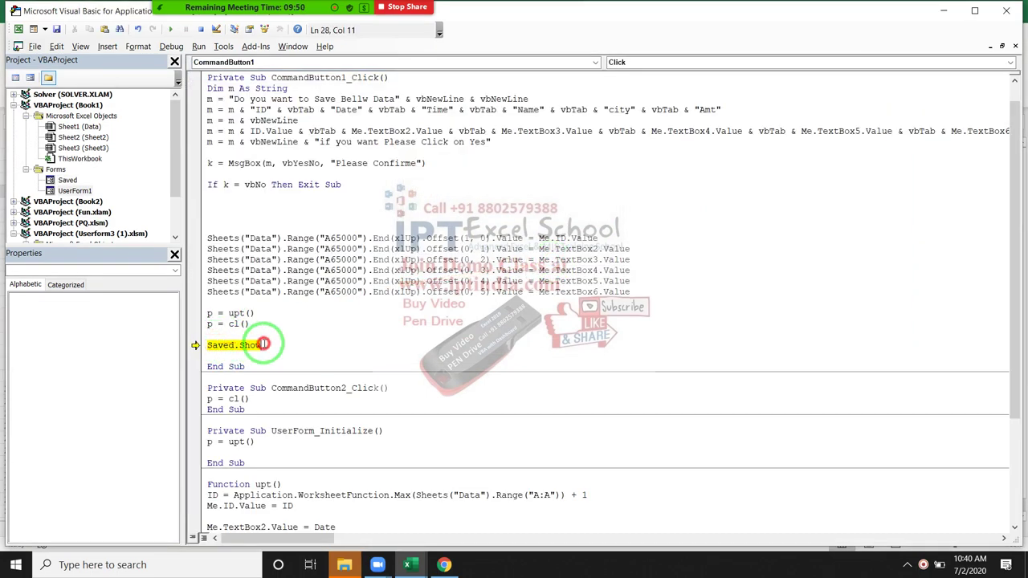
drag(262, 345, 210, 344)
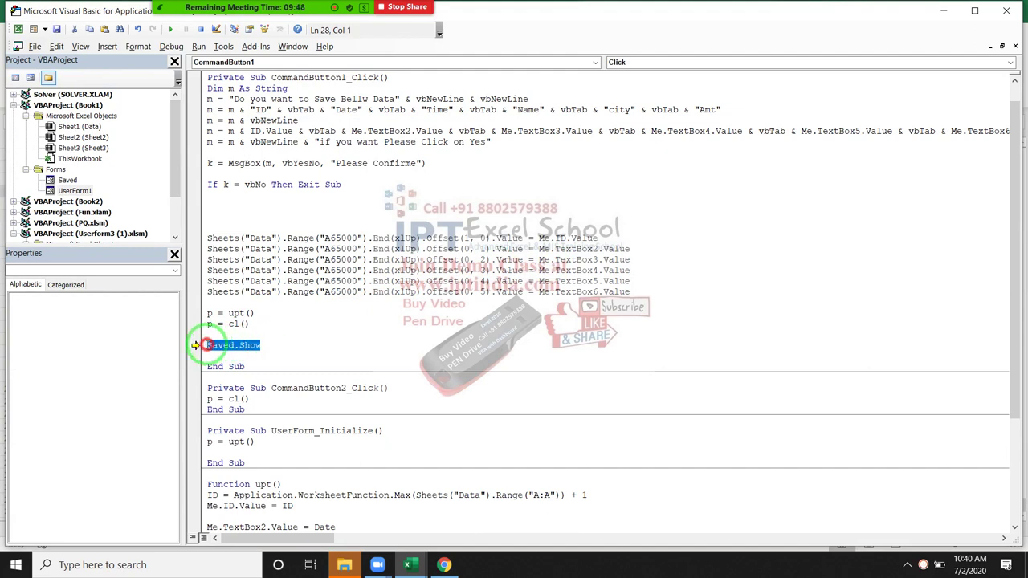
click(208, 355)
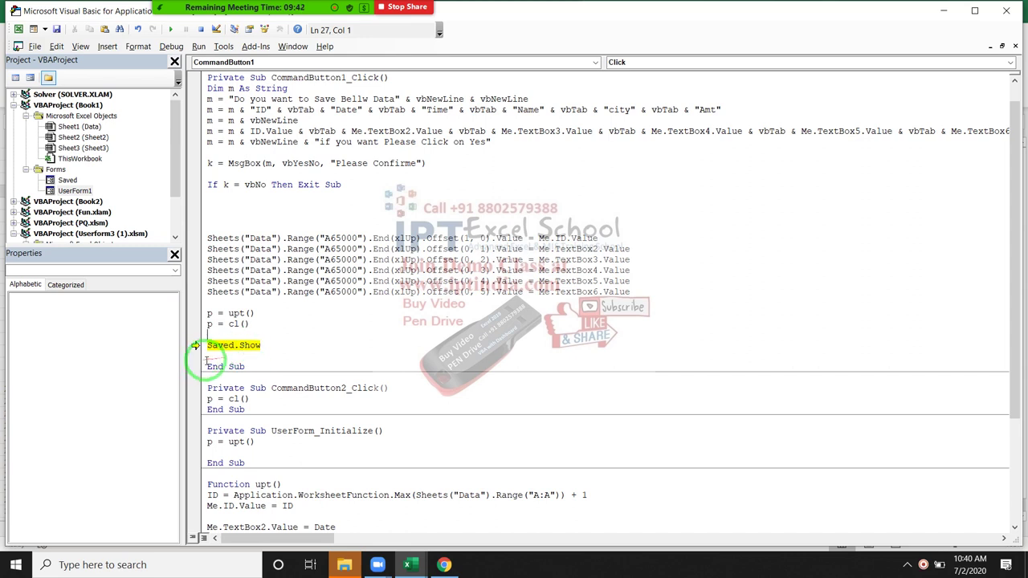
click(267, 350)
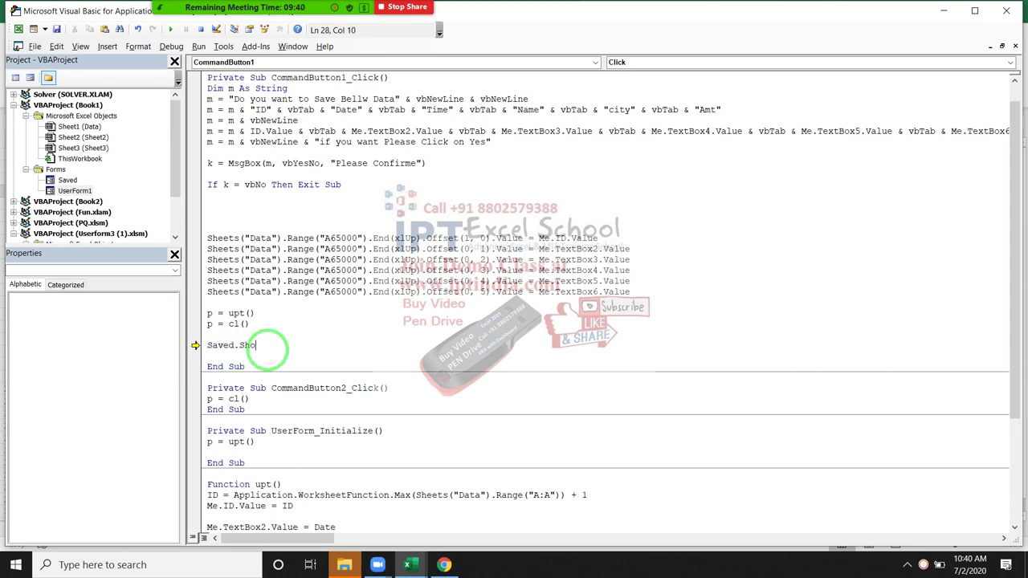
Retype Saved.Show and reset the paused run.
text(.)
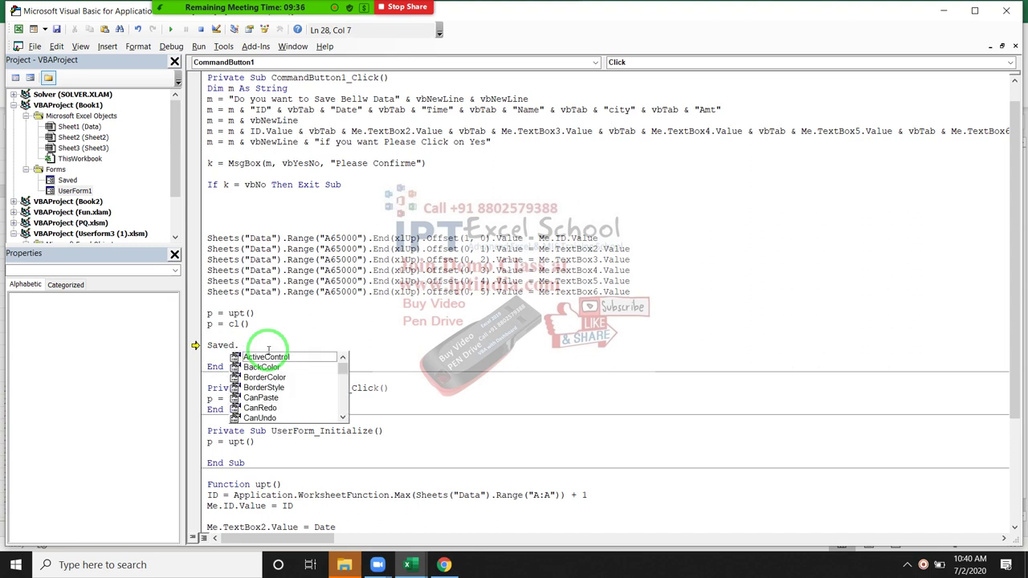
text(s)
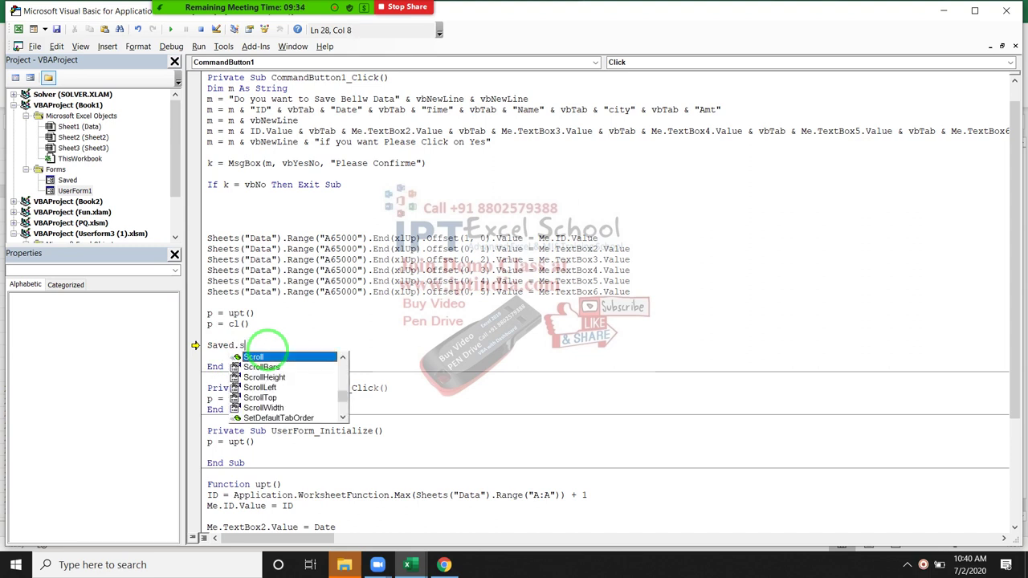
text(h)
key(Tab)
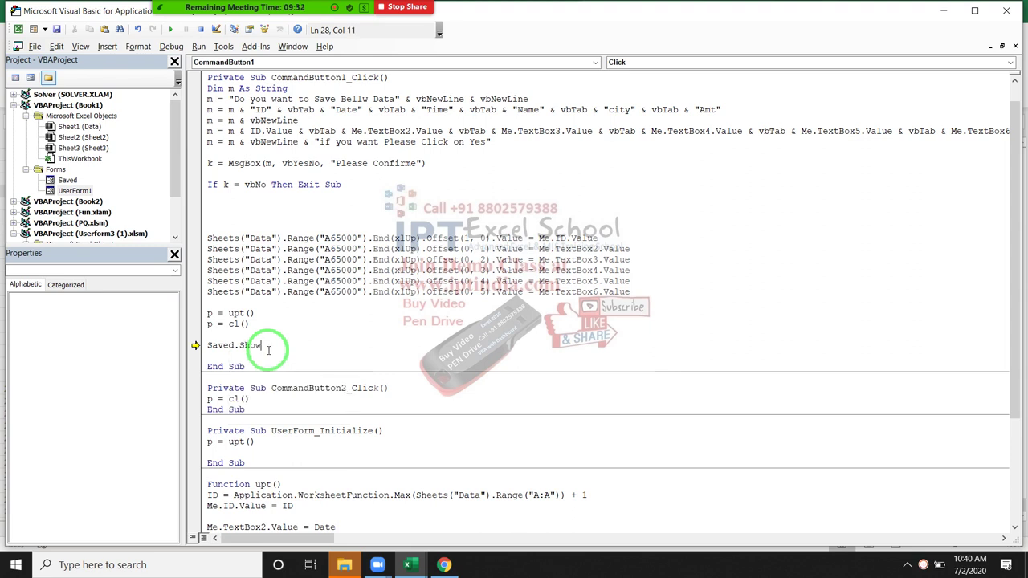
click(298, 353)
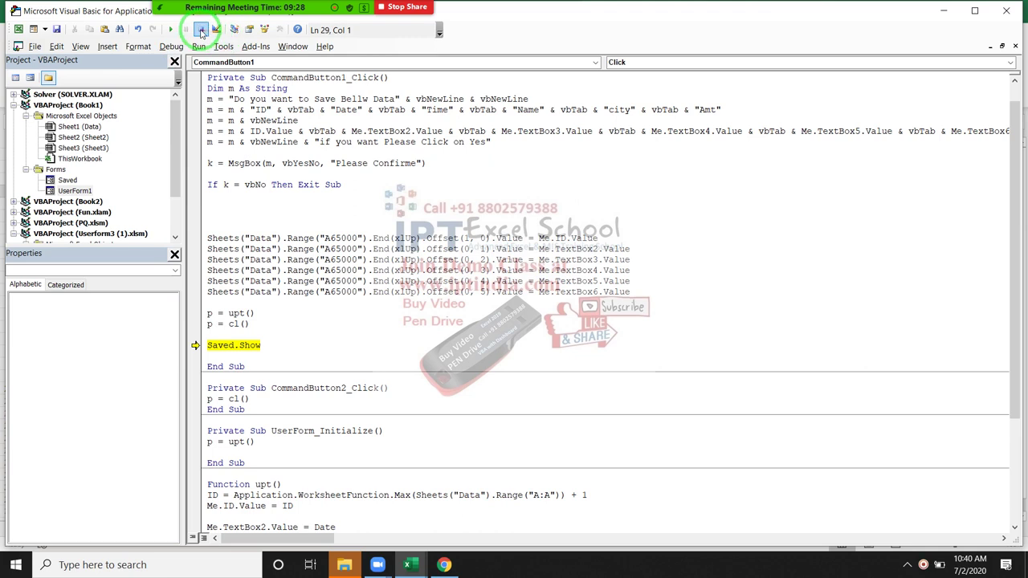
click(200, 30)
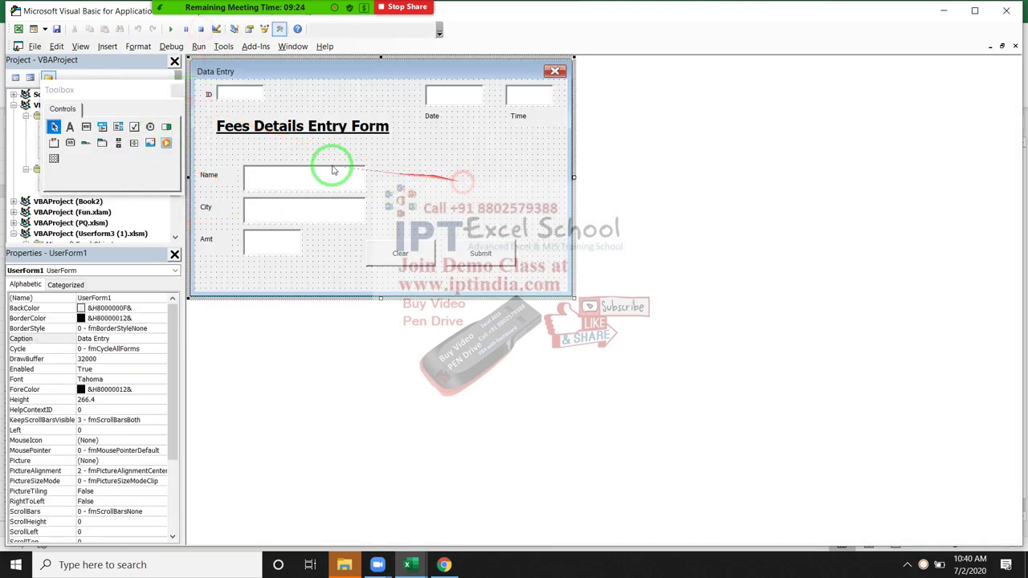
Open the Saved form's designer and then its Initialize code.
click(179, 92)
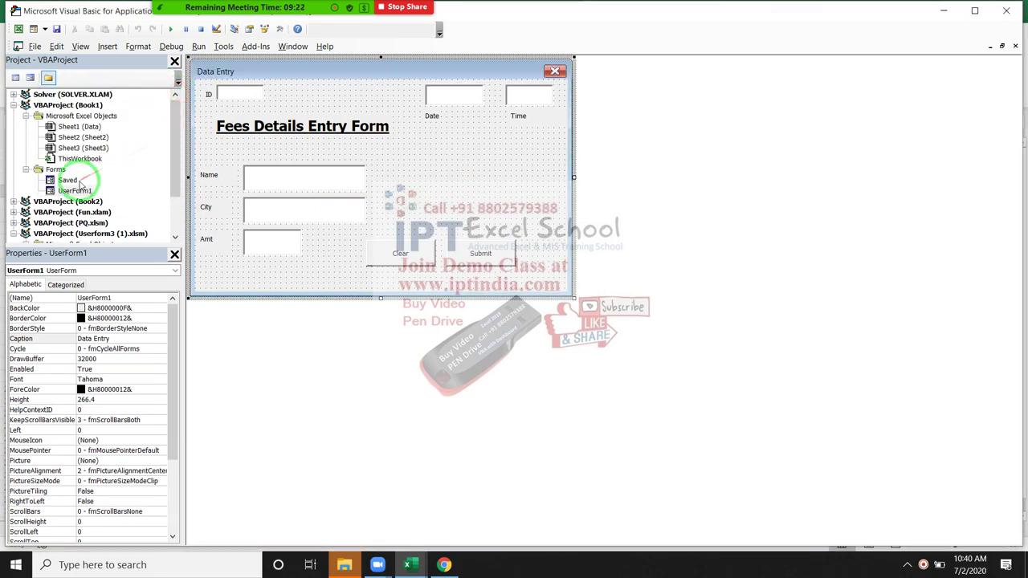
double_click(68, 180)
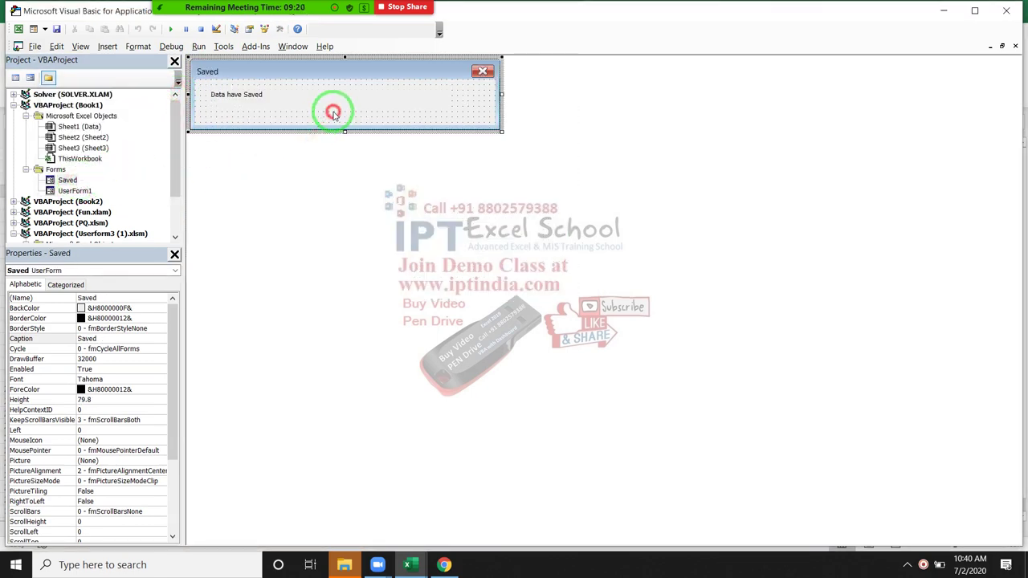
double_click(371, 122)
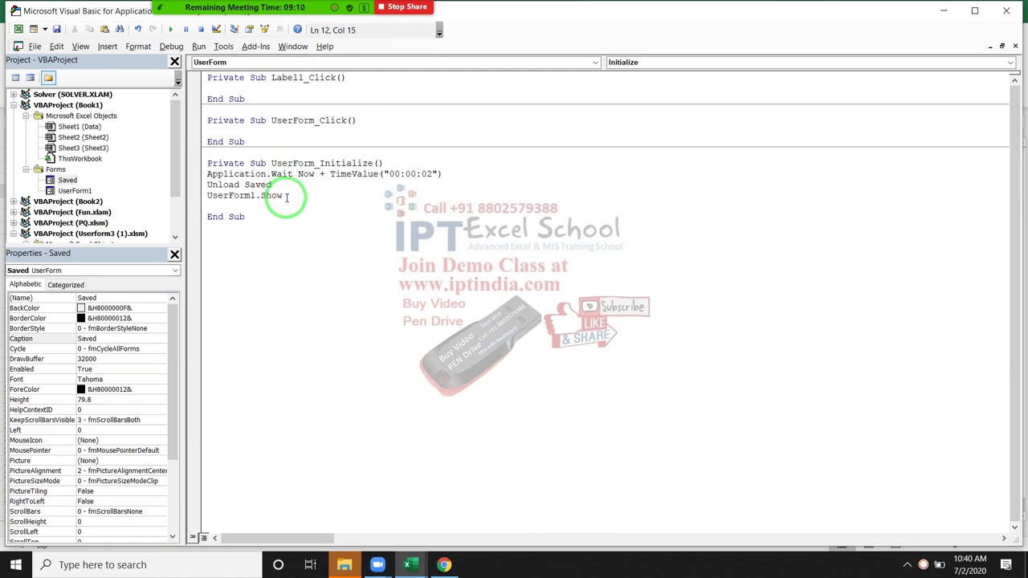
Add a UserForm_Activate event procedure to the Saved form's code.
click(649, 74)
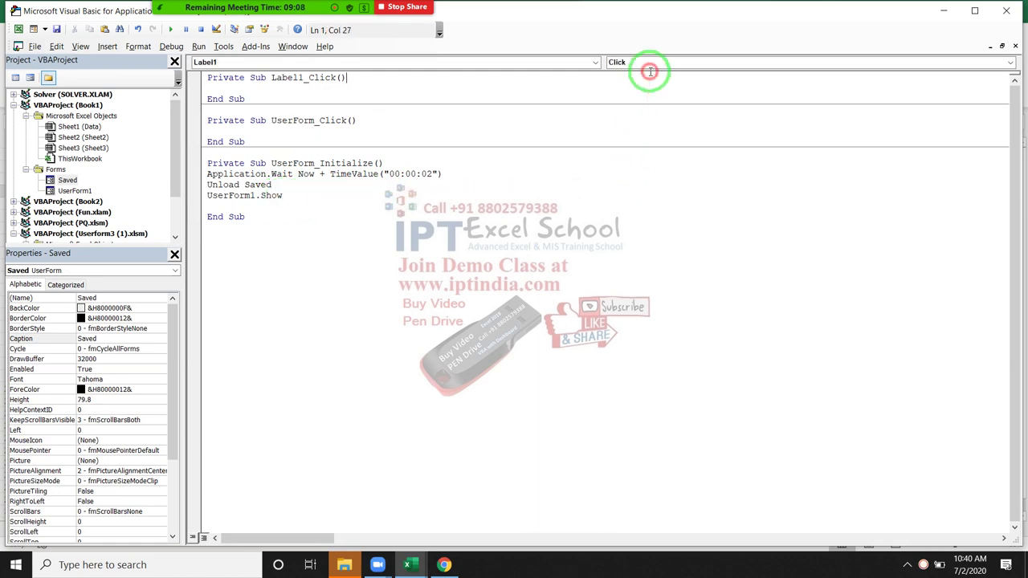
click(574, 229)
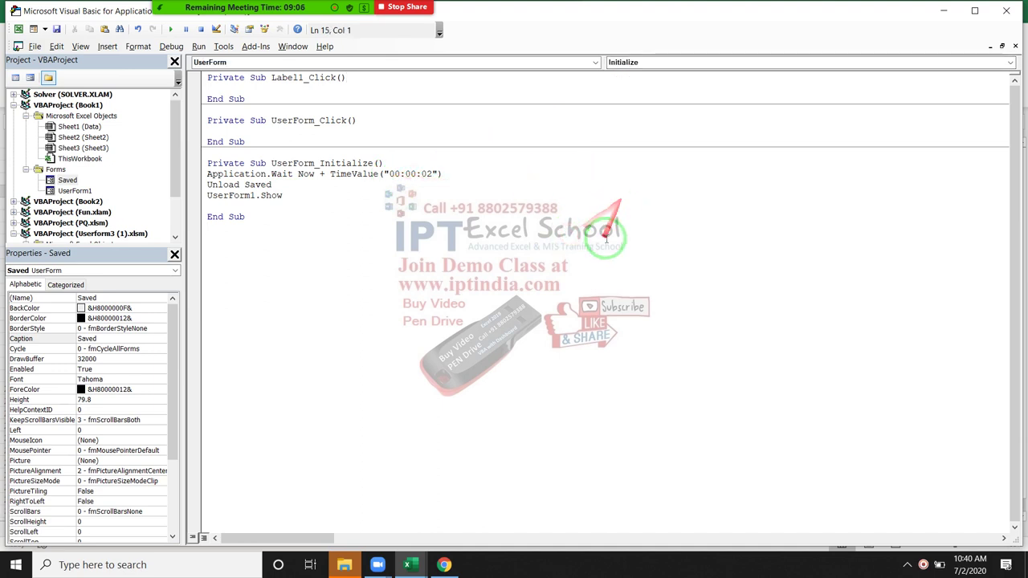
click(655, 64)
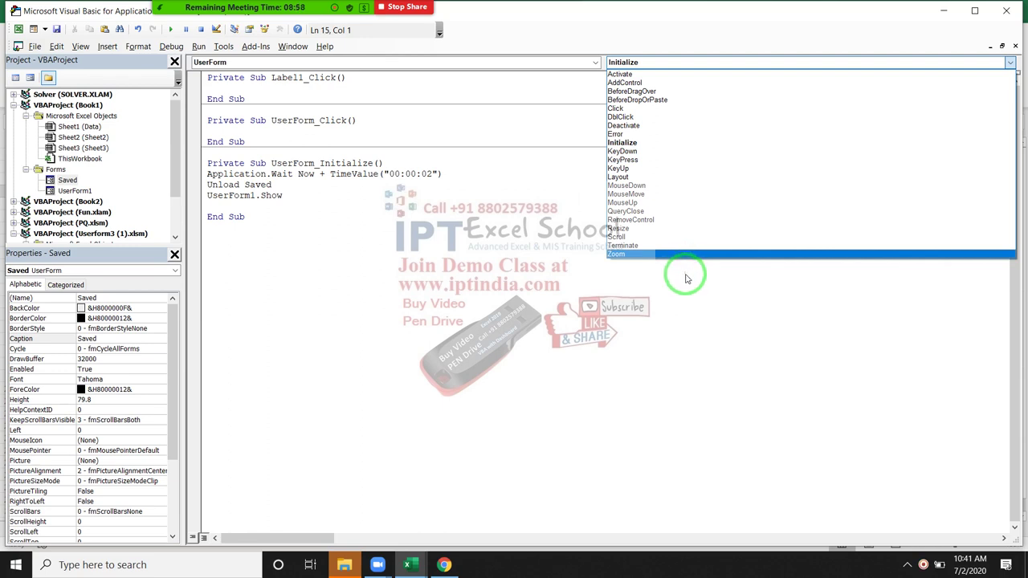
click(647, 76)
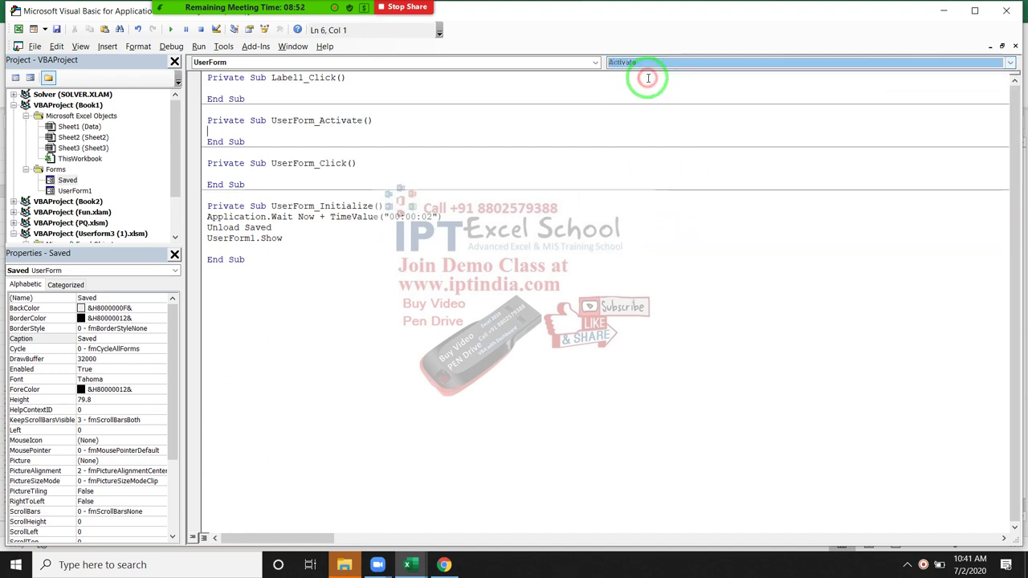
Move the wait, Unload Saved and UserForm1.Show lines from Initialize into UserForm_Activate.
drag(294, 247, 201, 218)
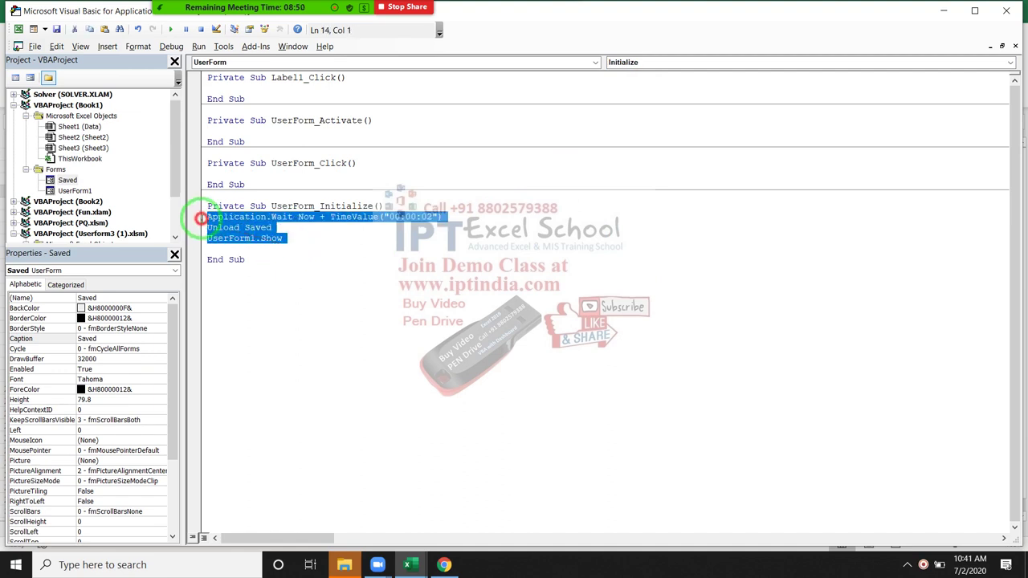
key(ctrl+x)
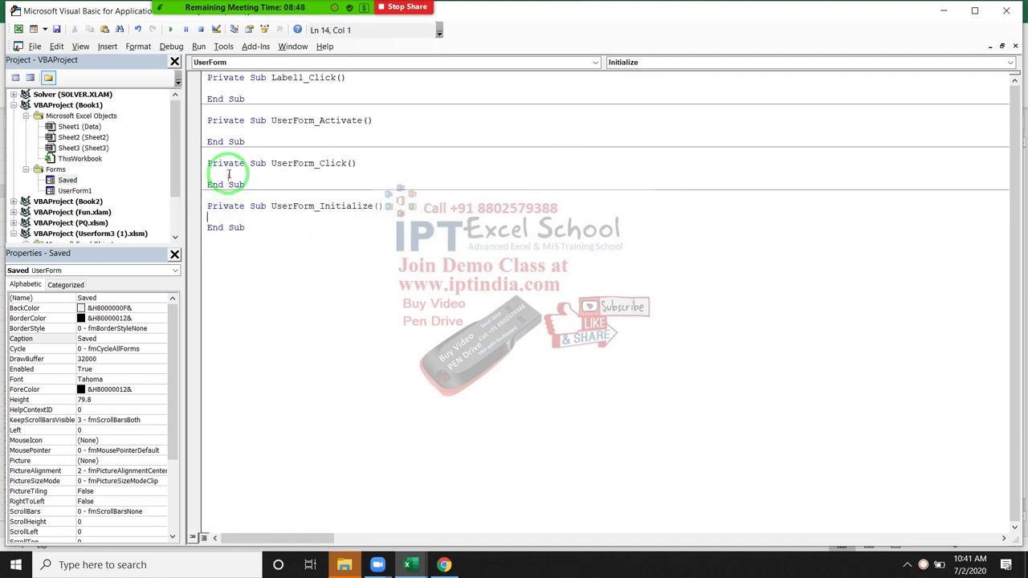
click(229, 131)
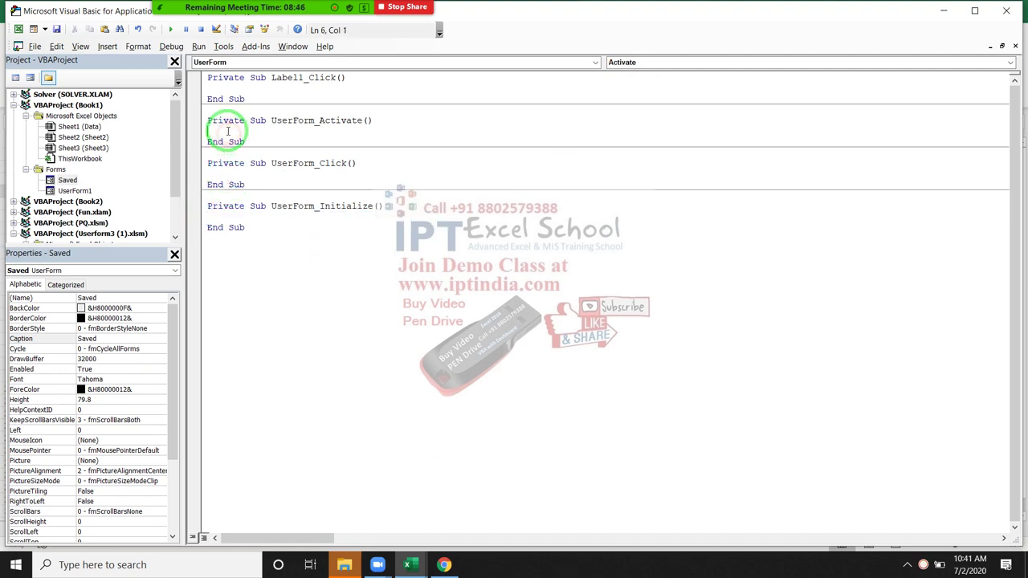
key(ctrl+v)
double_click(80, 191)
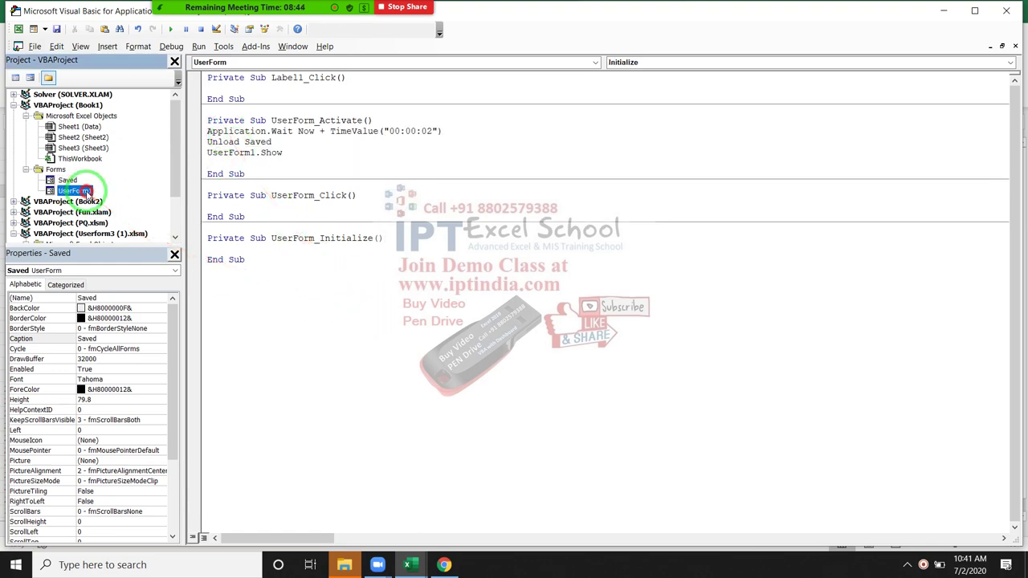
Run the fees form and save a test entry, which raises error 400.
click(171, 29)
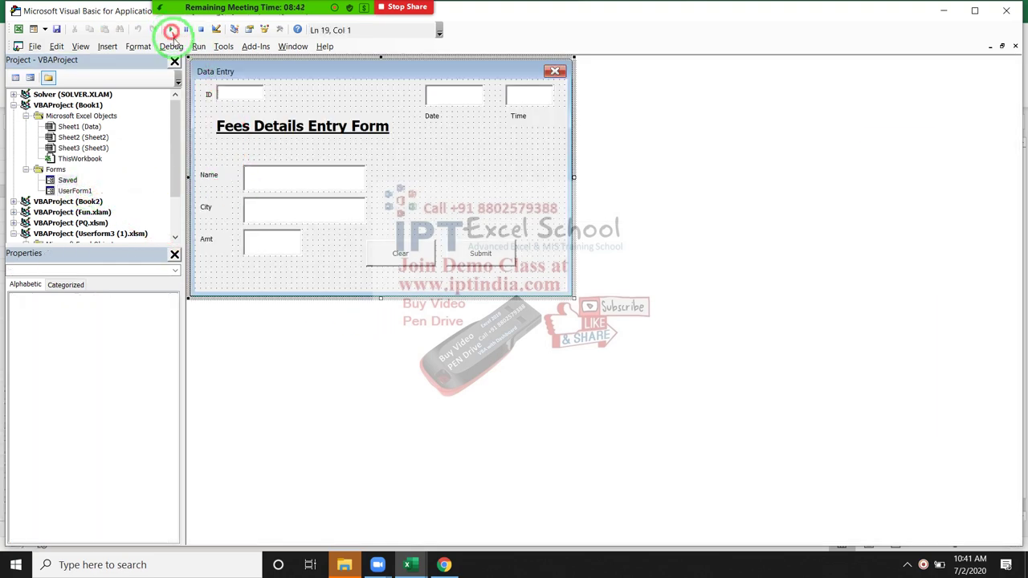
click(607, 356)
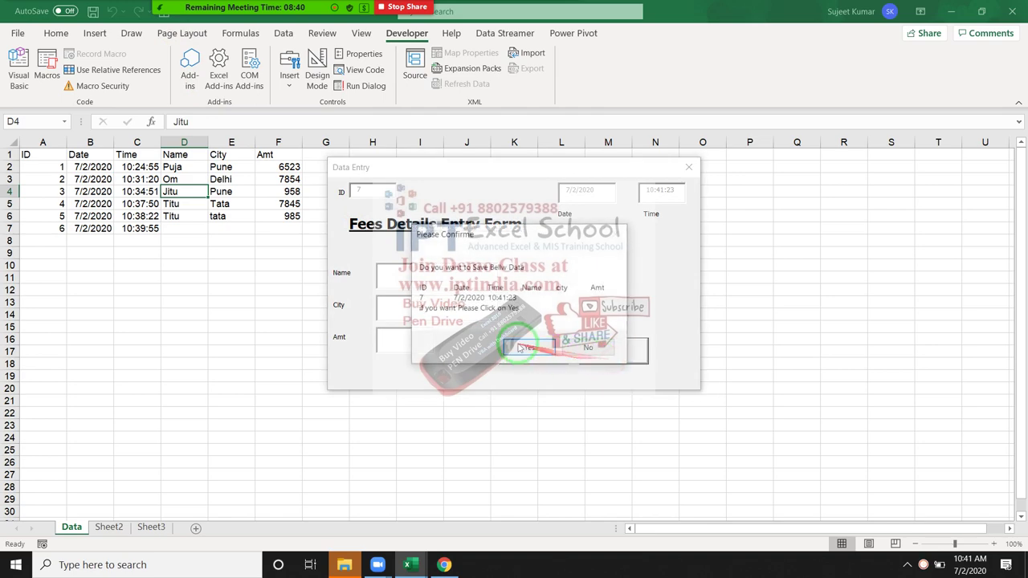
click(518, 351)
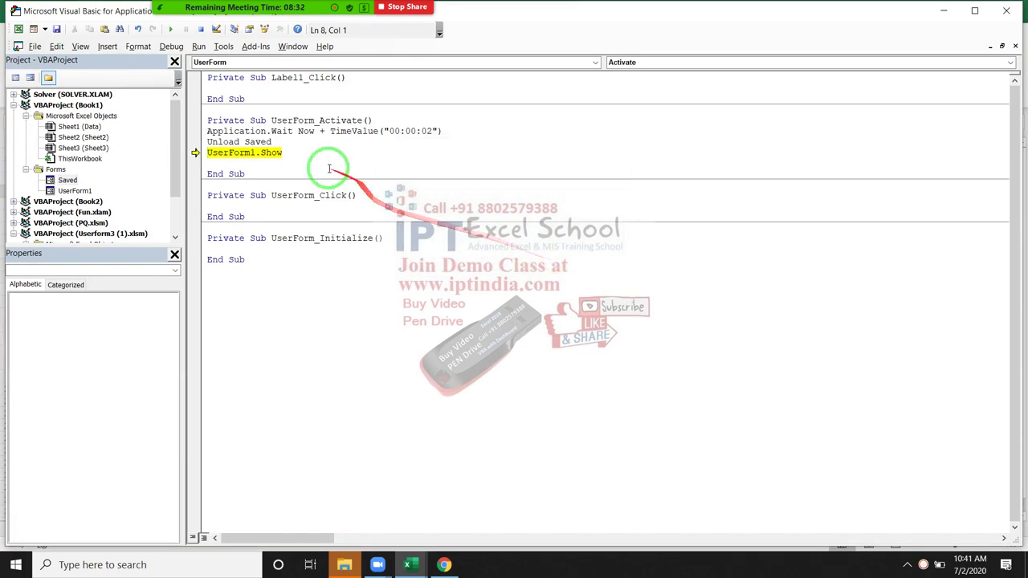
Delete the UserForm1.Show line, rerun the form, save record 8, and close it.
drag(207, 152, 285, 153)
key(Delete)
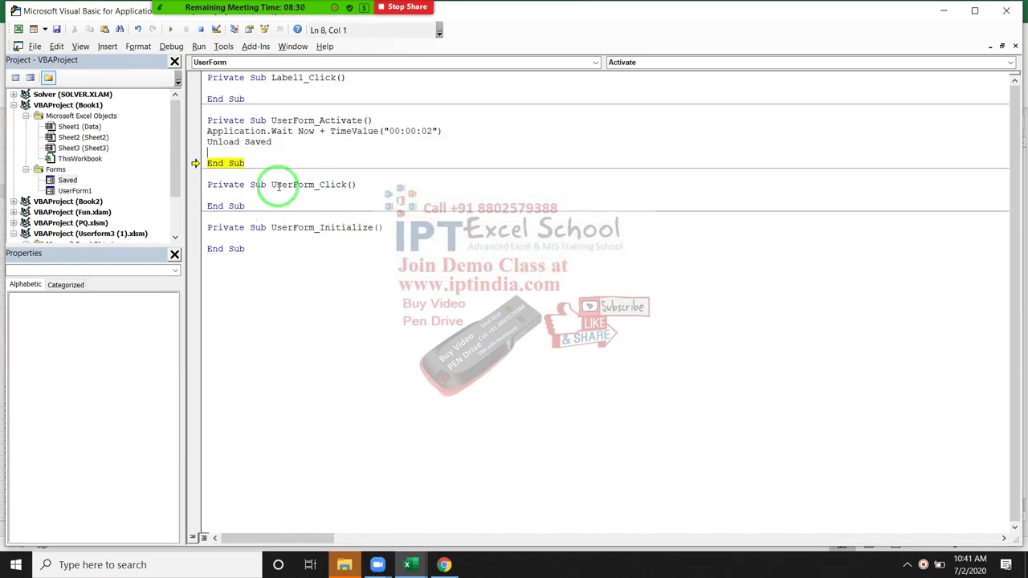
click(171, 30)
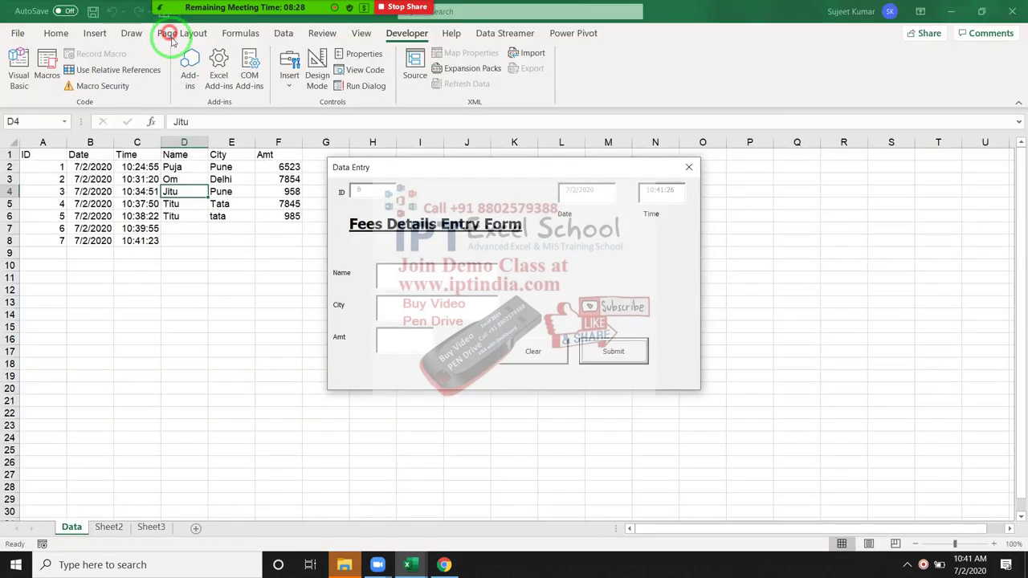
click(610, 358)
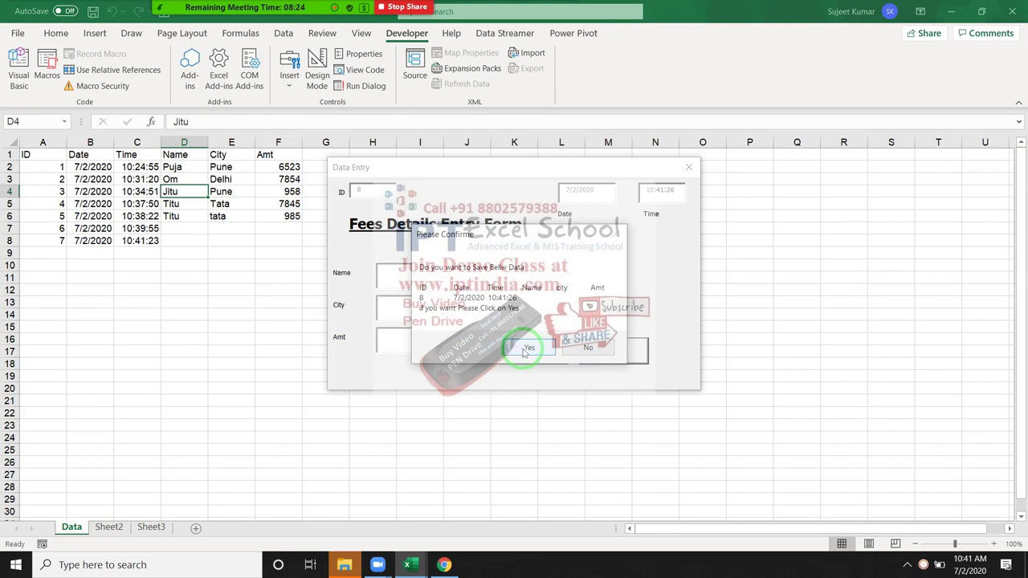
click(526, 350)
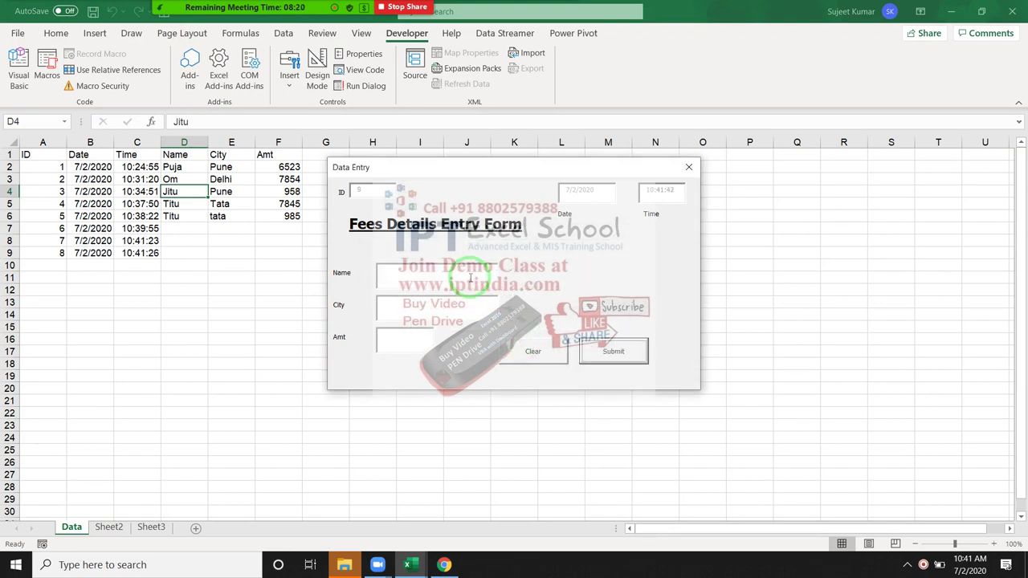
click(688, 167)
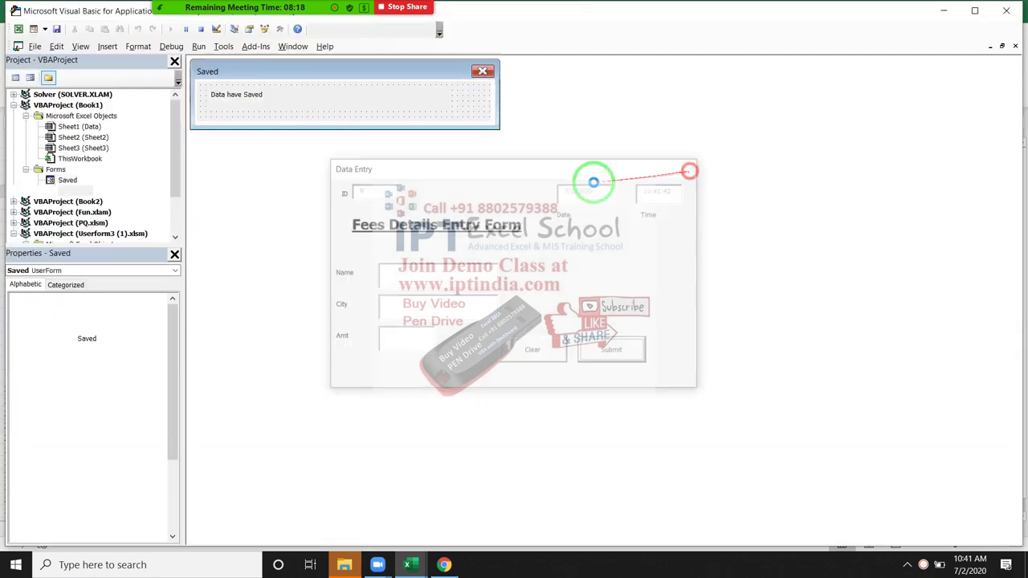
Open the Saved form's code and highlight the two-second Application.Wait and Unload Saved lines.
double_click(67, 180)
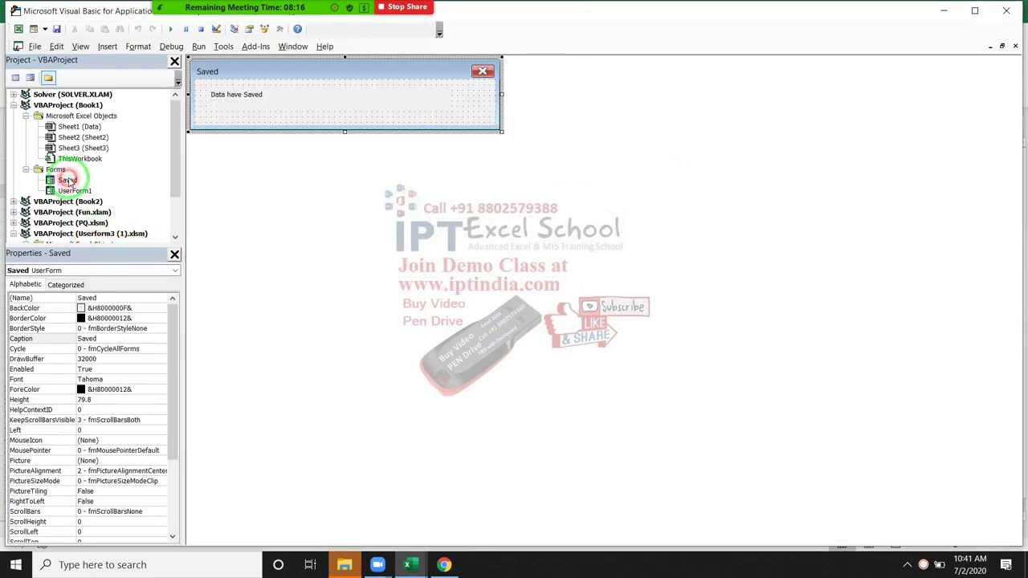
double_click(471, 115)
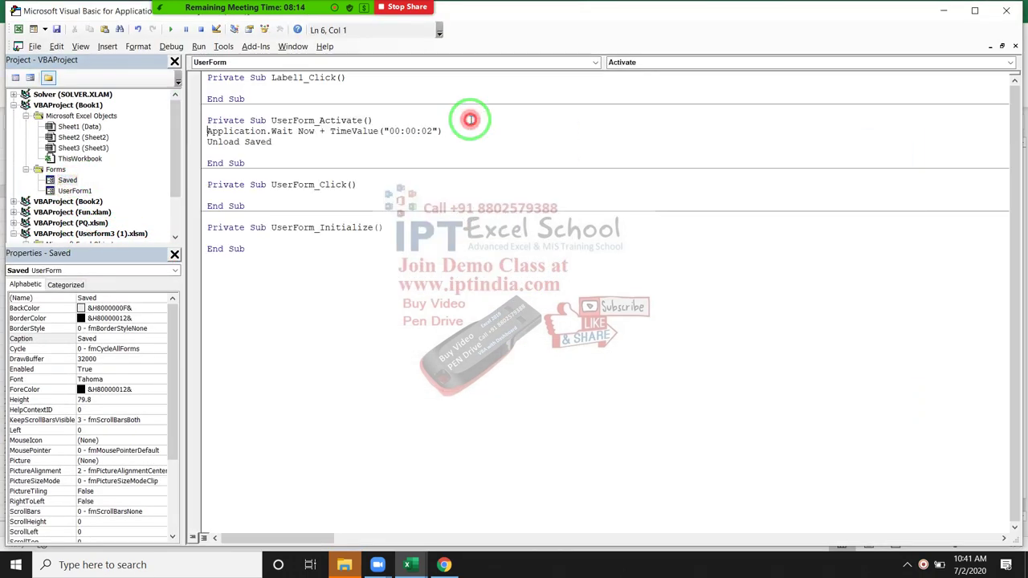
double_click(291, 134)
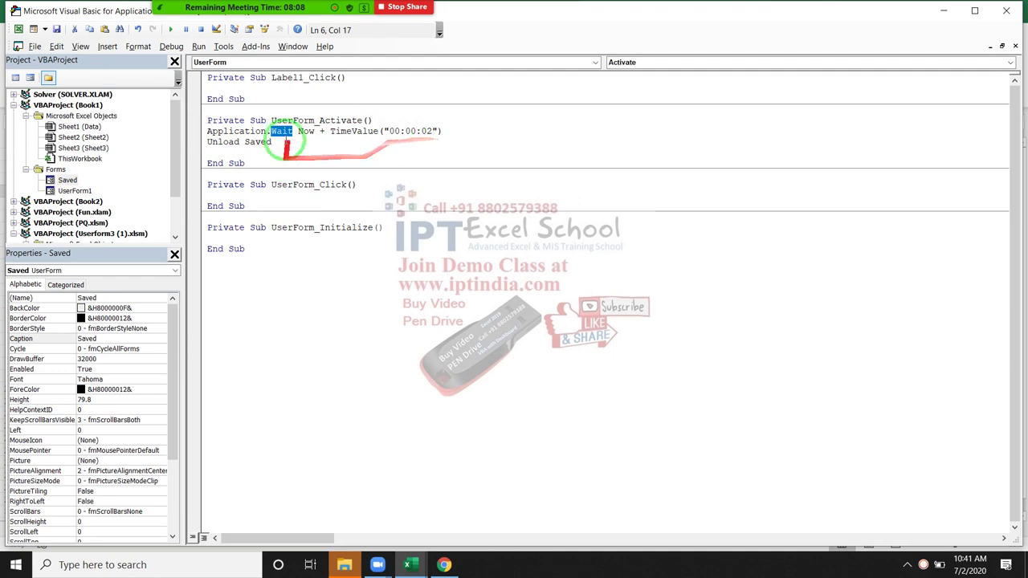
drag(286, 138, 145, 153)
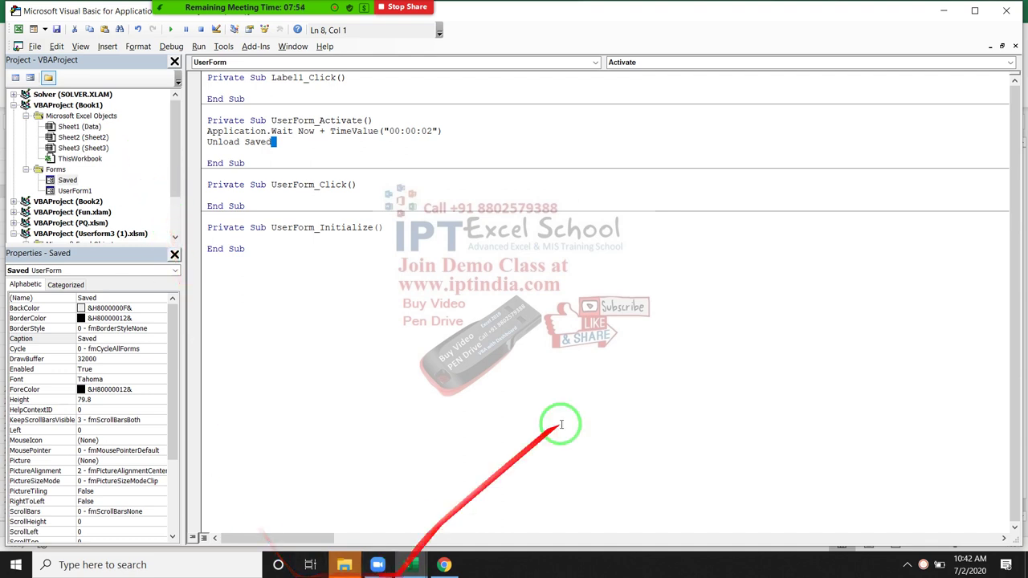
Back in Excel, clear the test records in rows 7–9 of the Data sheet.
click(935, 11)
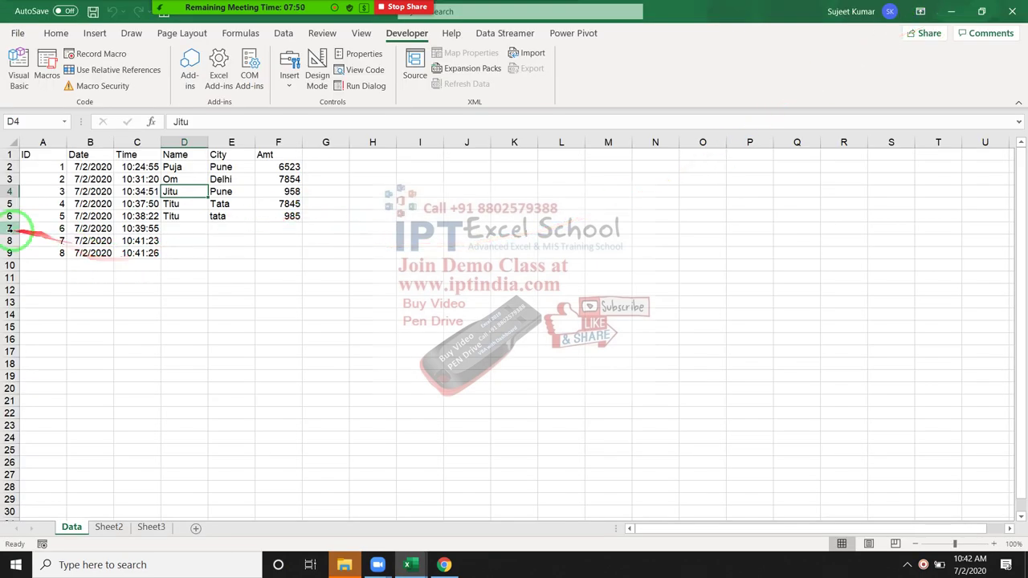
drag(8, 228, 5, 253)
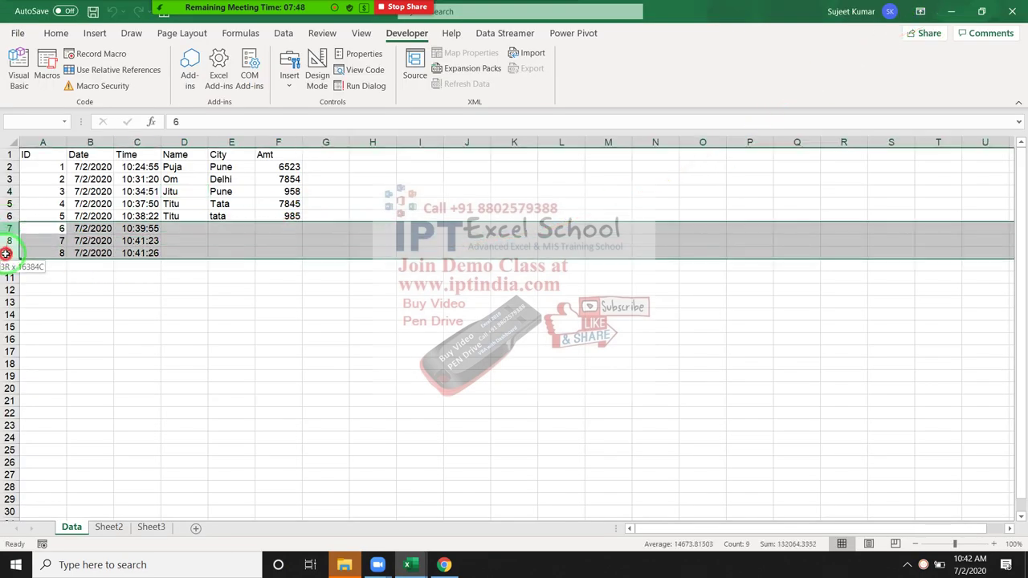
key(Delete)
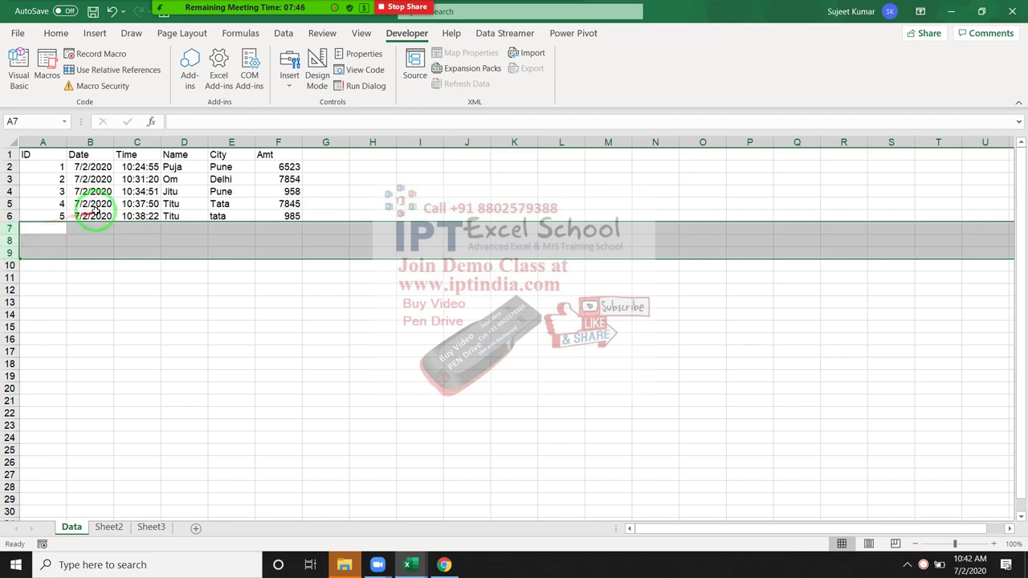
click(95, 207)
click(183, 207)
click(249, 207)
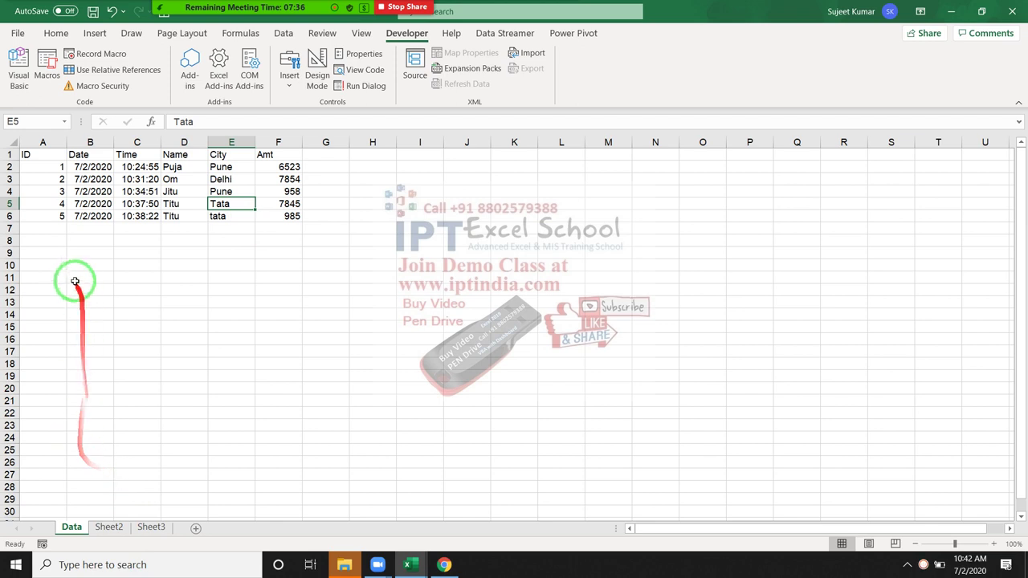
mouse_move(72, 216)
mouse_down()
mouse_move(253, 206)
mouse_move(275, 224)
mouse_up()
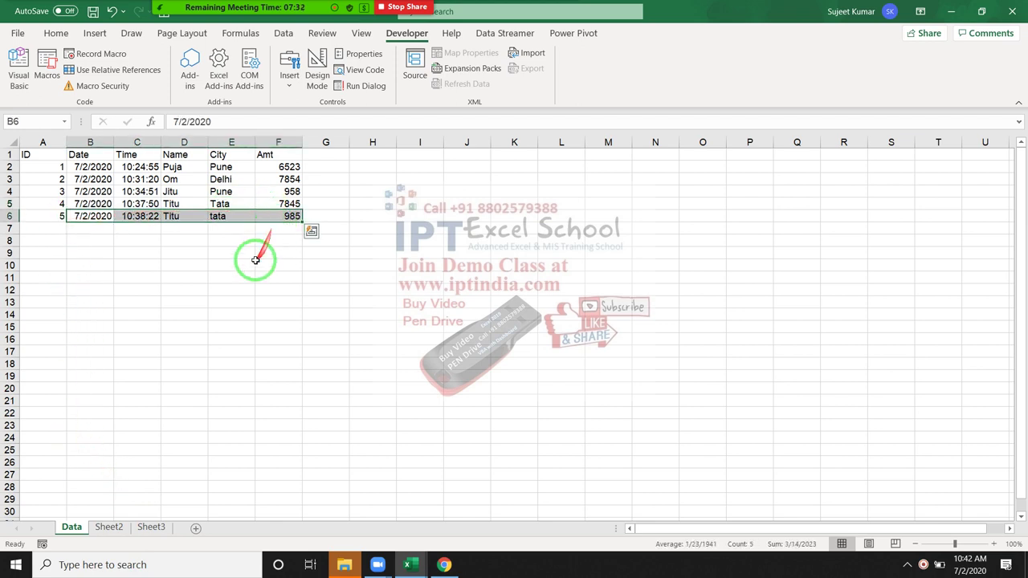
click(85, 179)
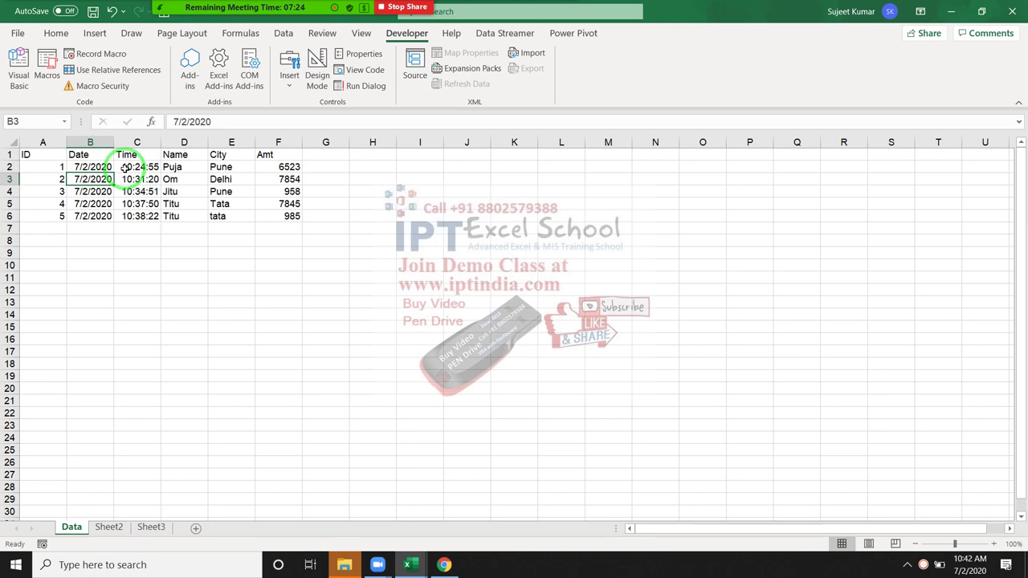
Show the desktop with Win+D and handle the meeting's end-or-leave prompt.
key(super+d)
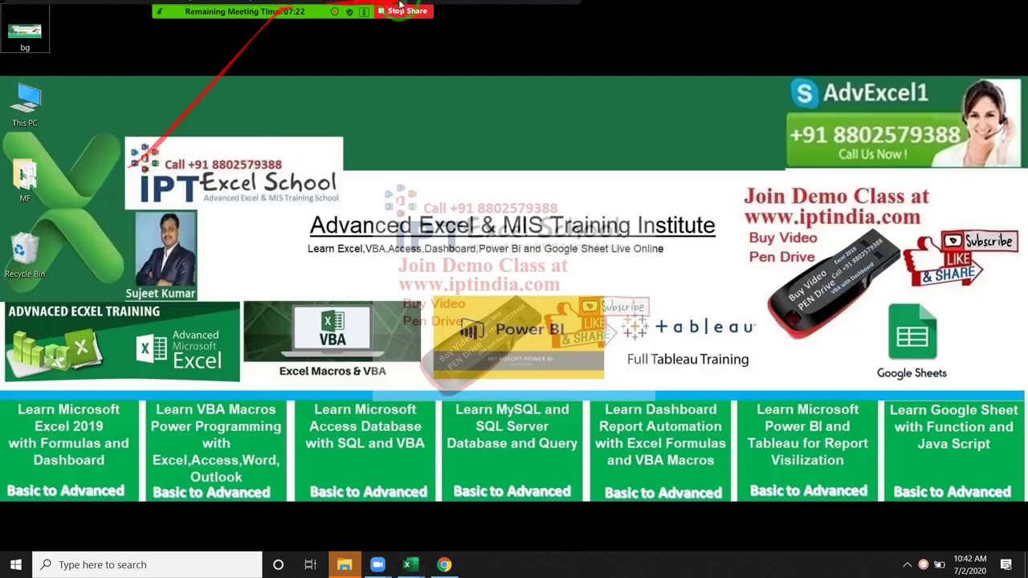
click(561, 16)
click(575, 201)
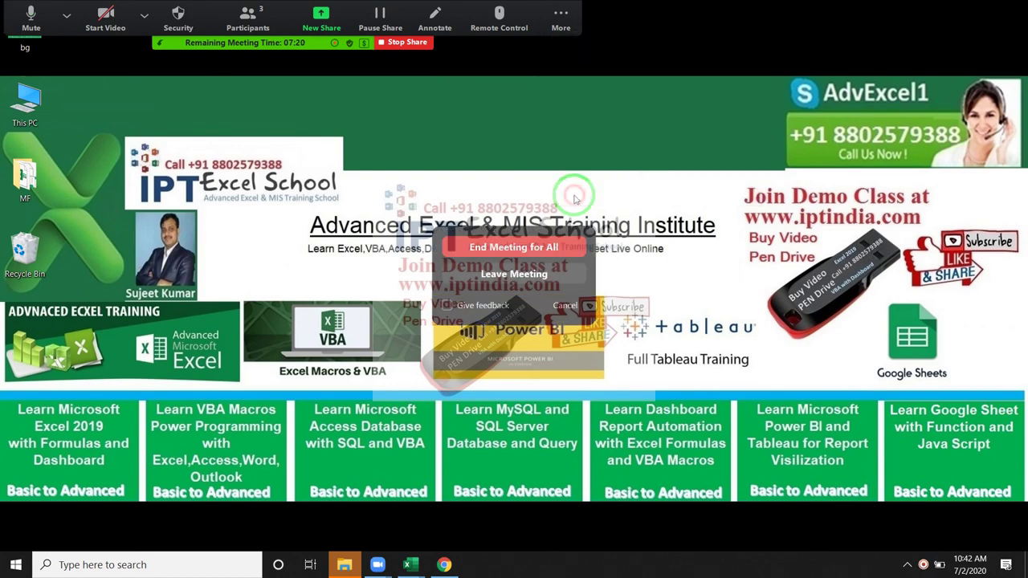